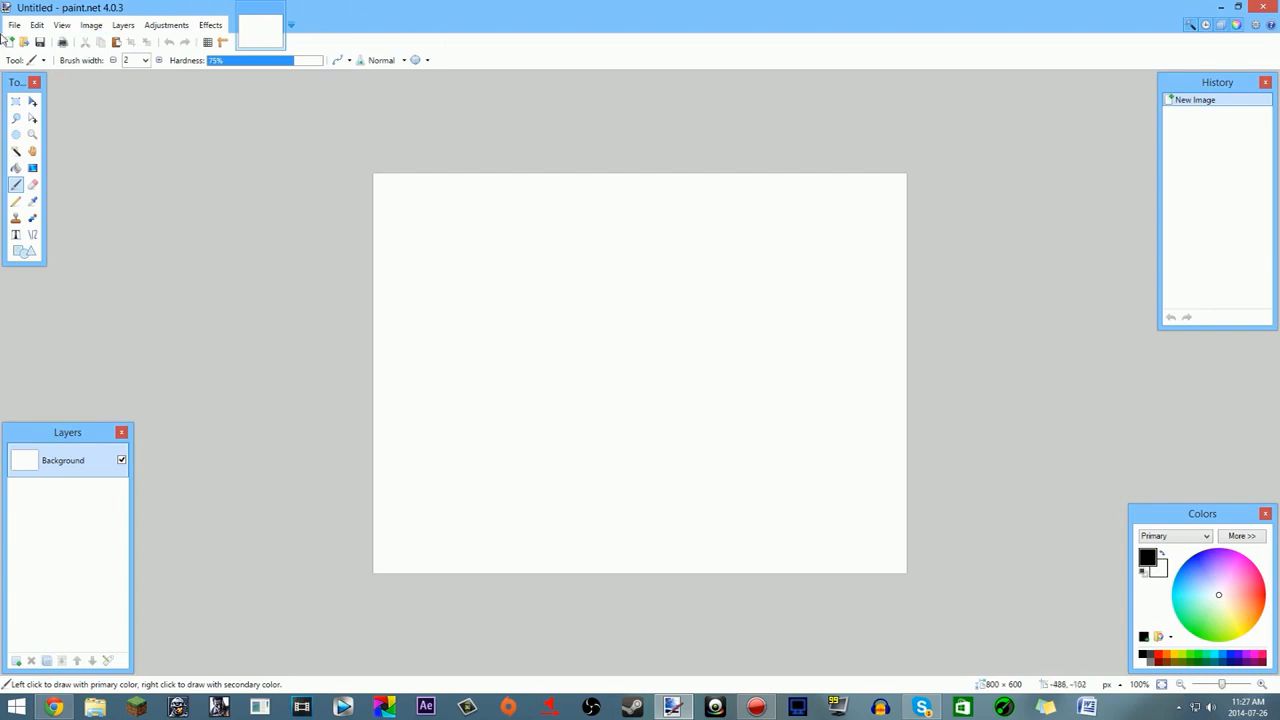
left_click(15, 151)
left_click(32, 118)
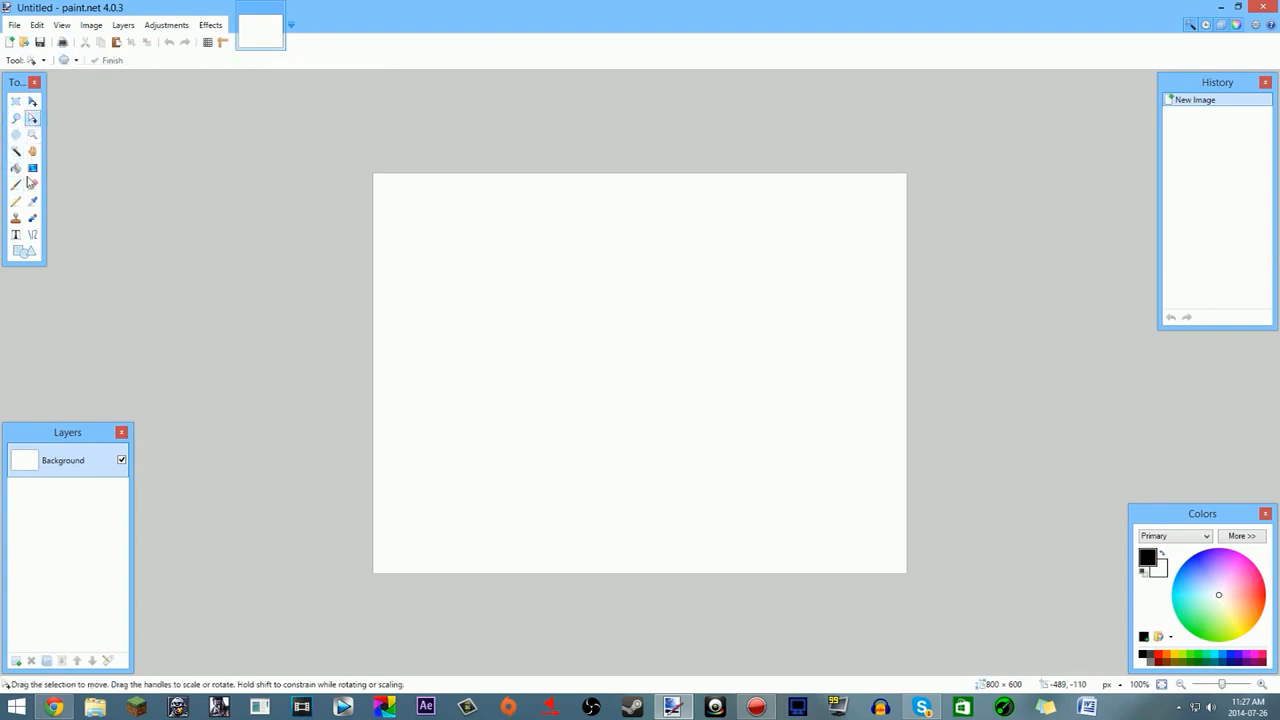
left_click(15, 101)
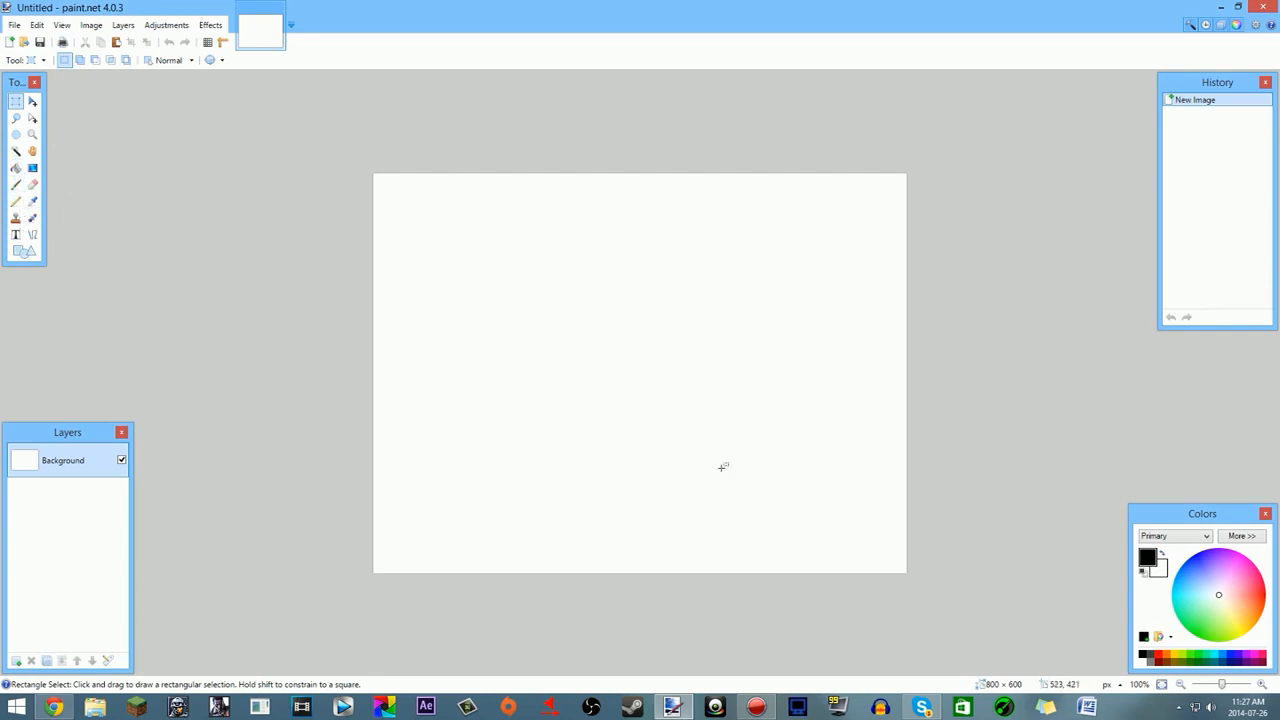
scroll(717, 355, "down", 6)
scroll(751, 317, "down", 1)
scroll(740, 414, "up", 3)
scroll(746, 431, "down", 4)
scroll(744, 433, "up", 5)
scroll(744, 433, "up", 1)
scroll(743, 434, "down", 1)
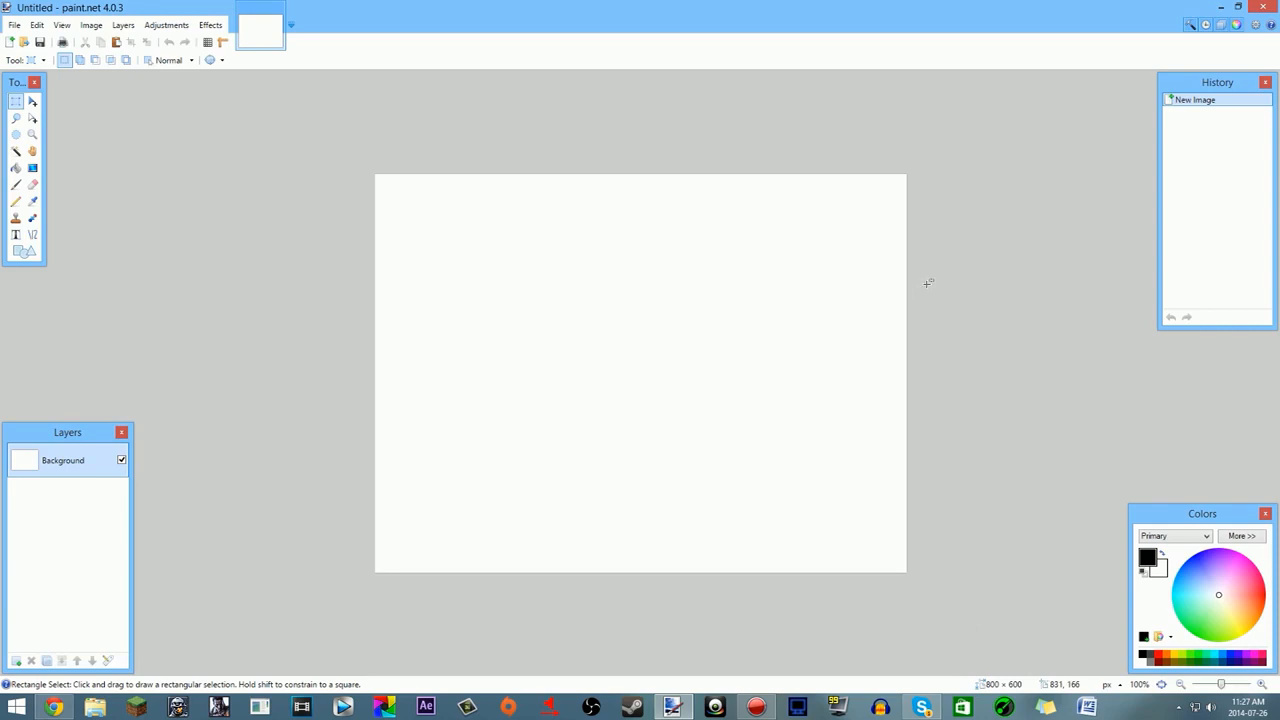
scroll(862, 327, "down", 4, "ctrl")
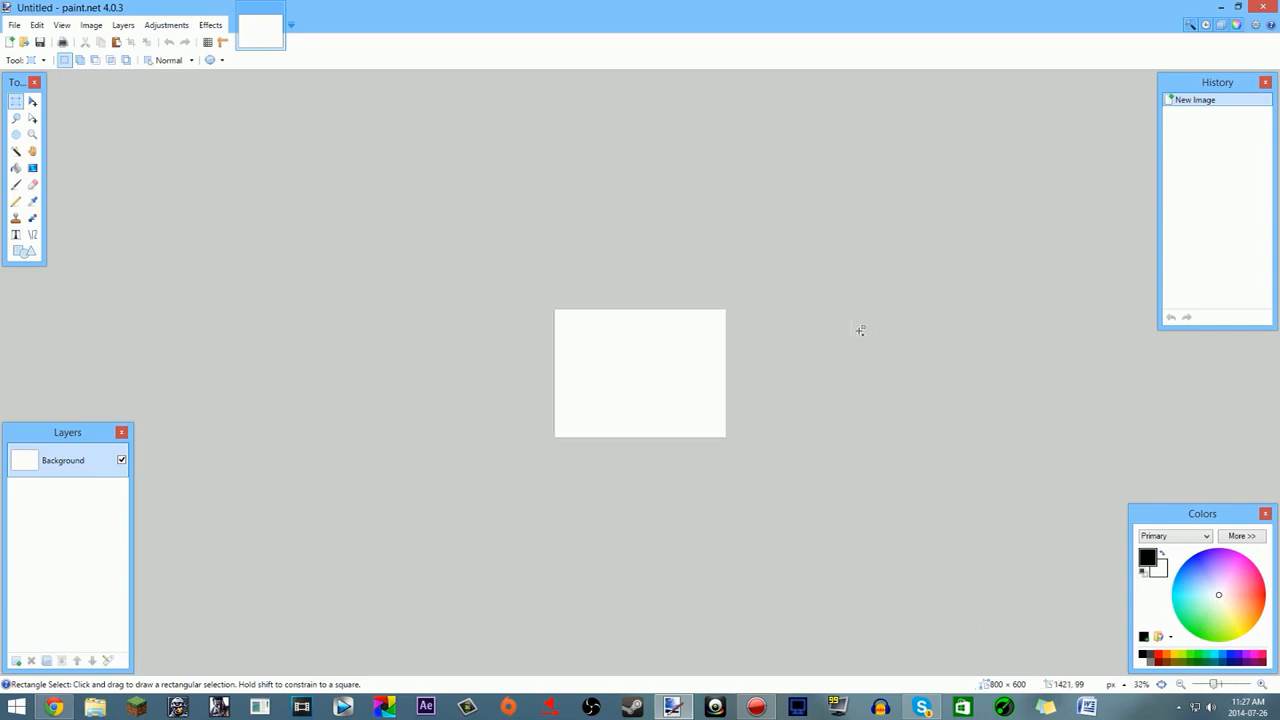
scroll(763, 428, "down", 1, "ctrl")
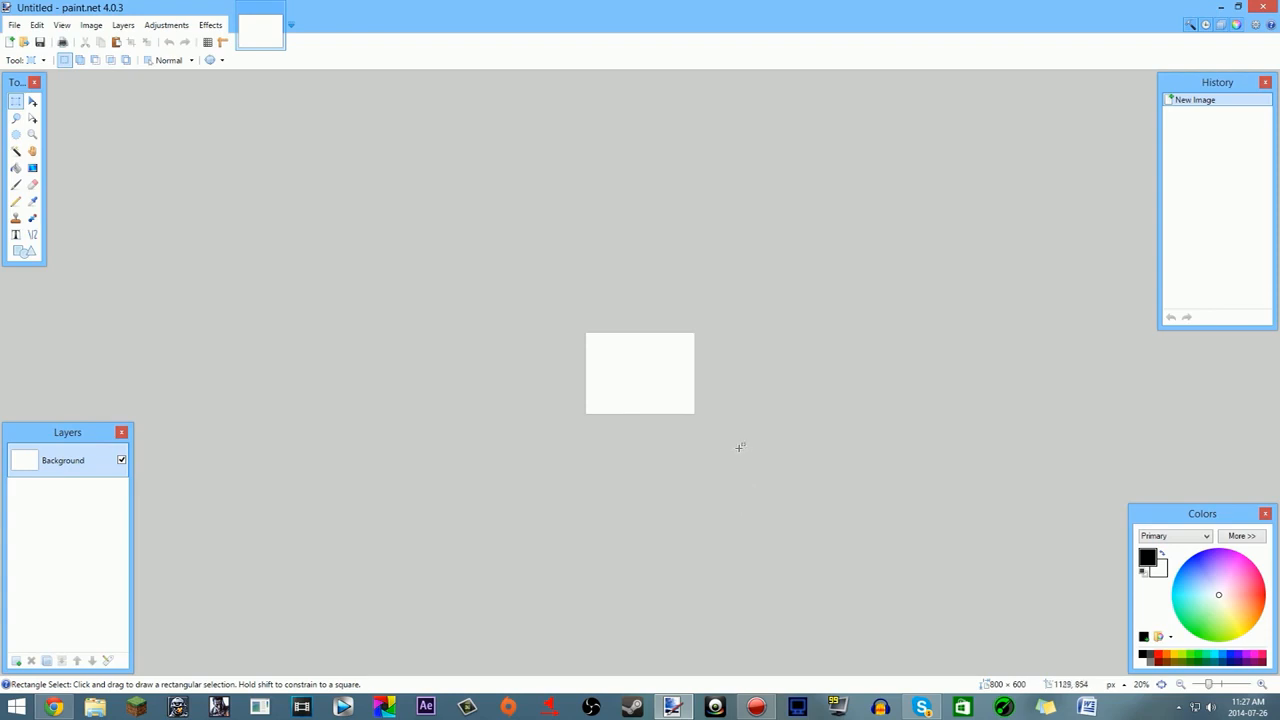
scroll(734, 417, "up", 6, "ctrl")
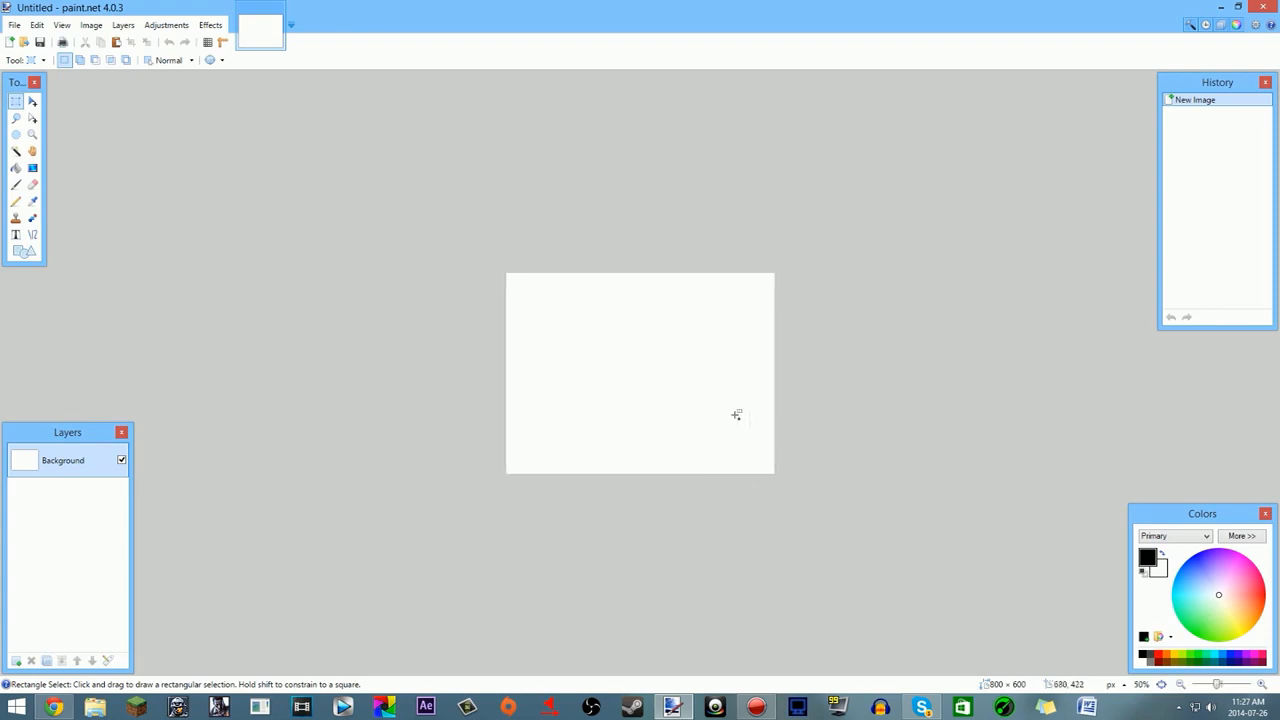
scroll(734, 417, "down", 1, "ctrl")
scroll(742, 410, "down", 1, "ctrl")
scroll(742, 410, "down", 6, "ctrl")
scroll(740, 409, "up", 8, "ctrl")
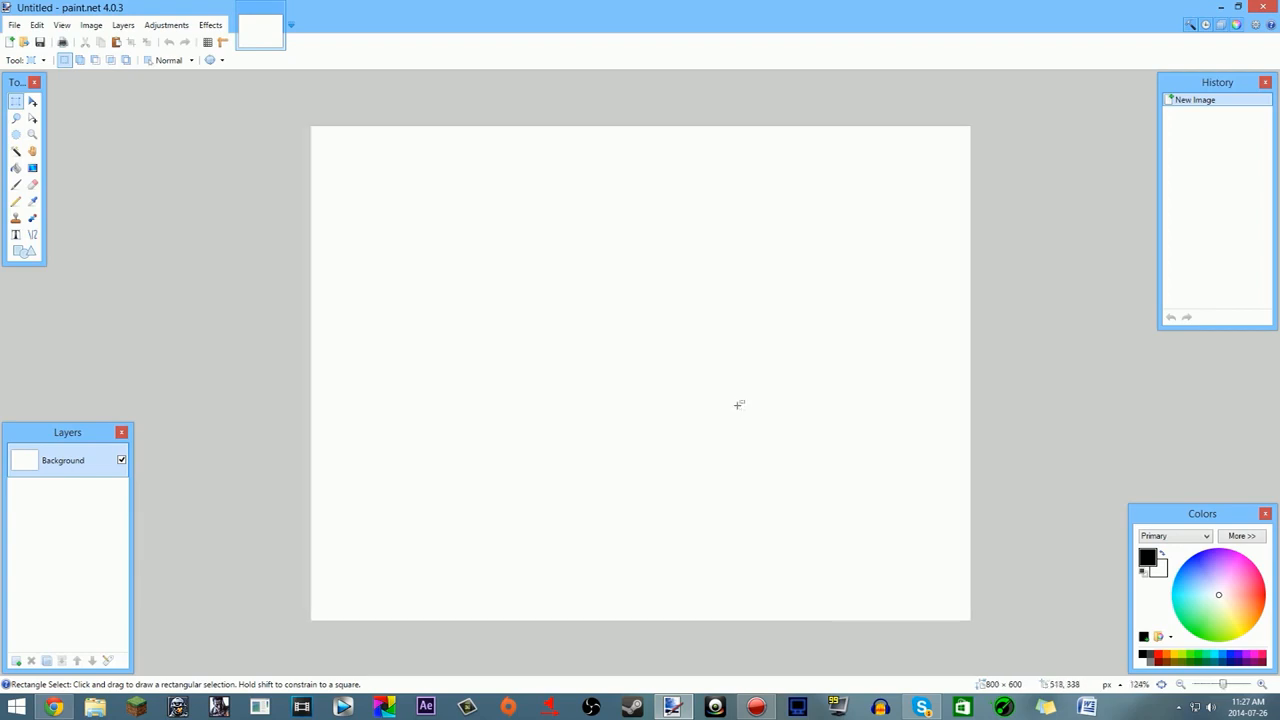
Step: Set the canvas size to 1280 pixels wide by 720 pixels high
left_click(100, 28)
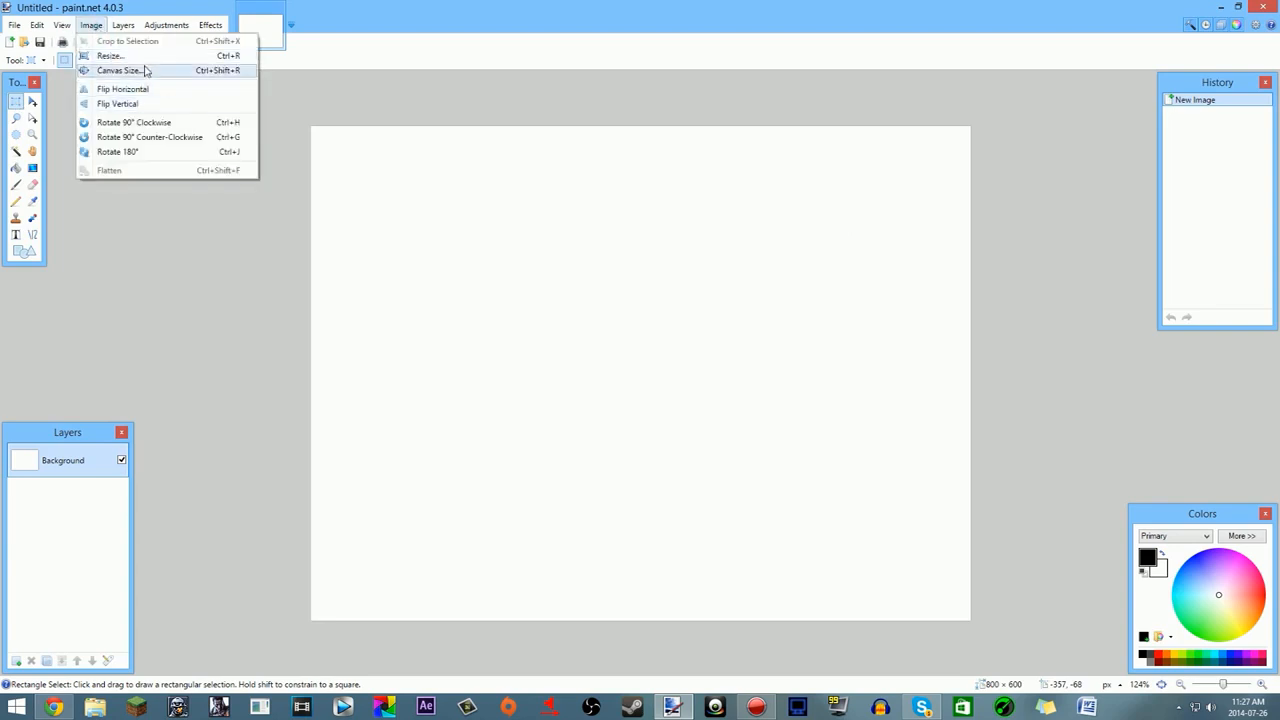
left_click(148, 72)
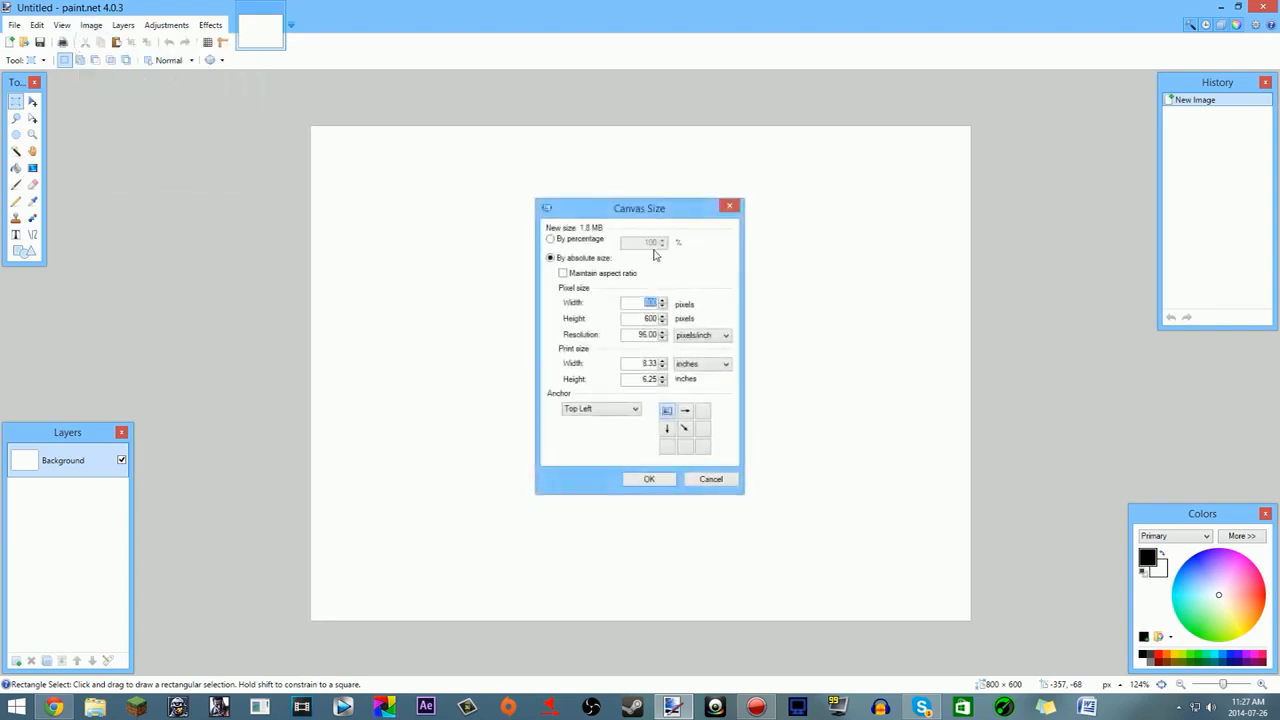
left_click(626, 301)
type("1280")
double_click(647, 318)
type("720")
key("Tab")
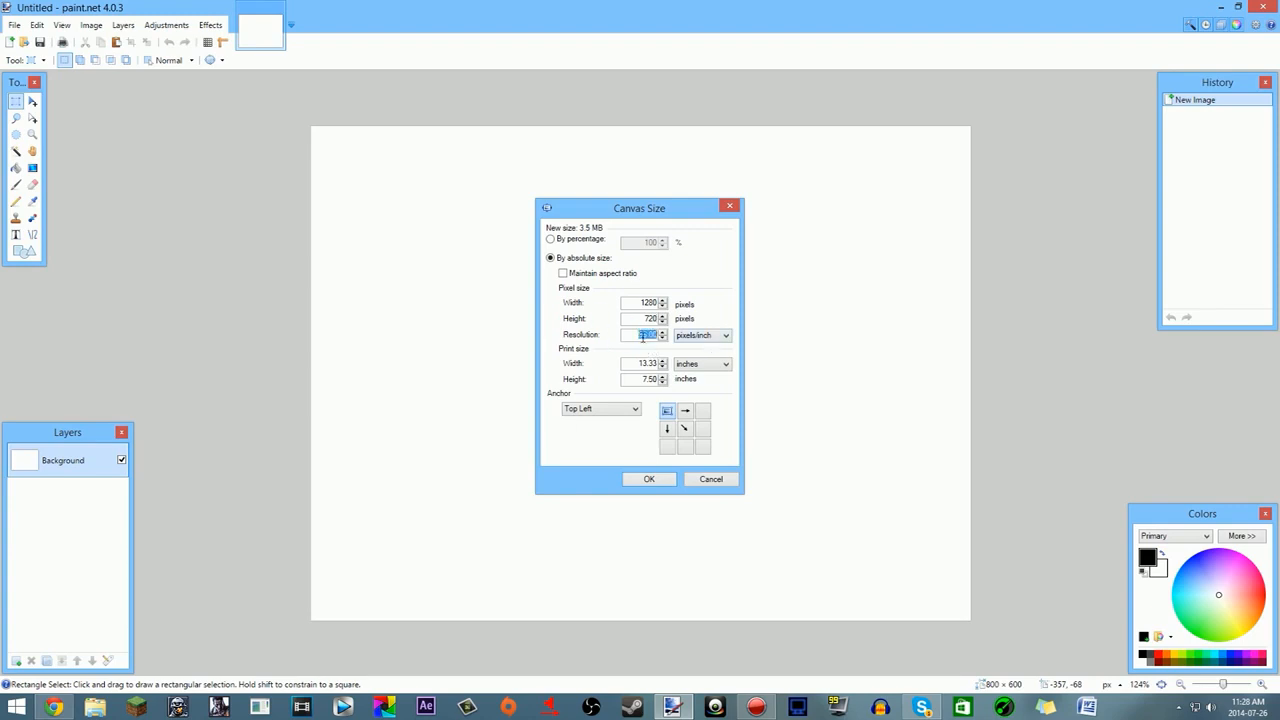
left_click(633, 334)
left_click(644, 480)
scroll(634, 426, "down", 2)
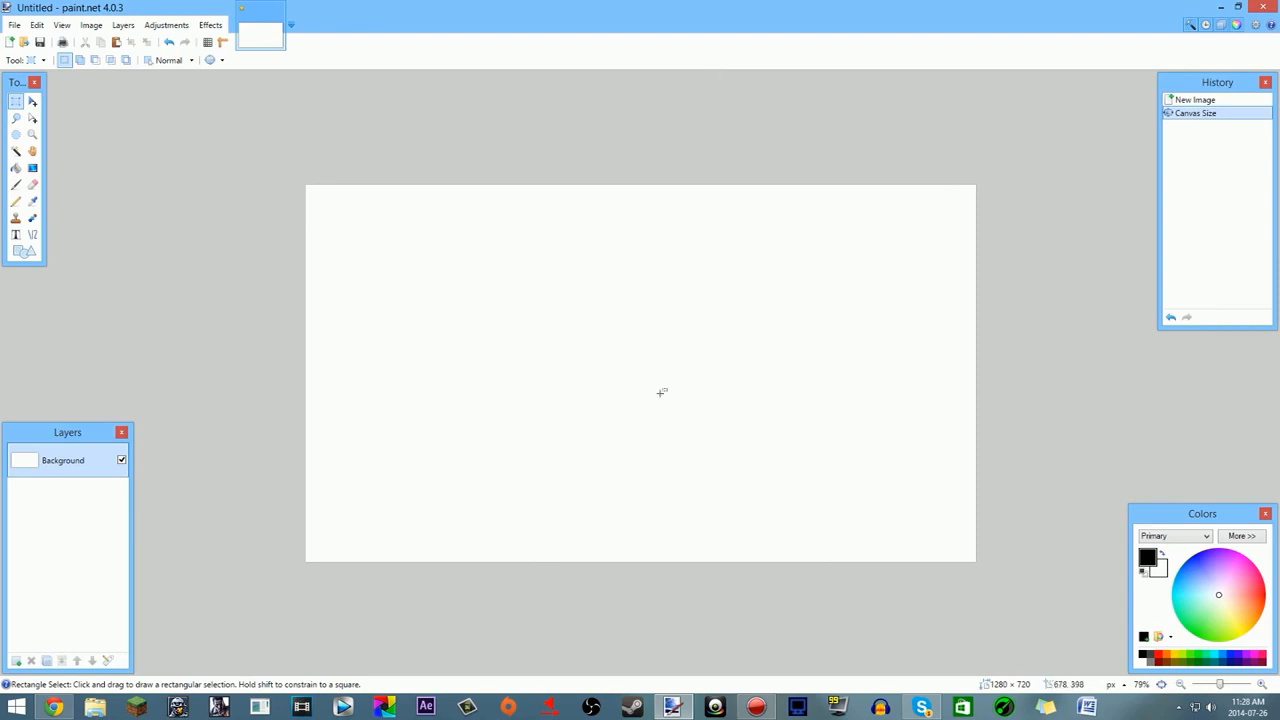
Step: Draw a straight diagonal line about 162 pixels long in the upper-left part of the canvas
left_click_drag(418, 287, 770, 425)
left_click(1040, 368)
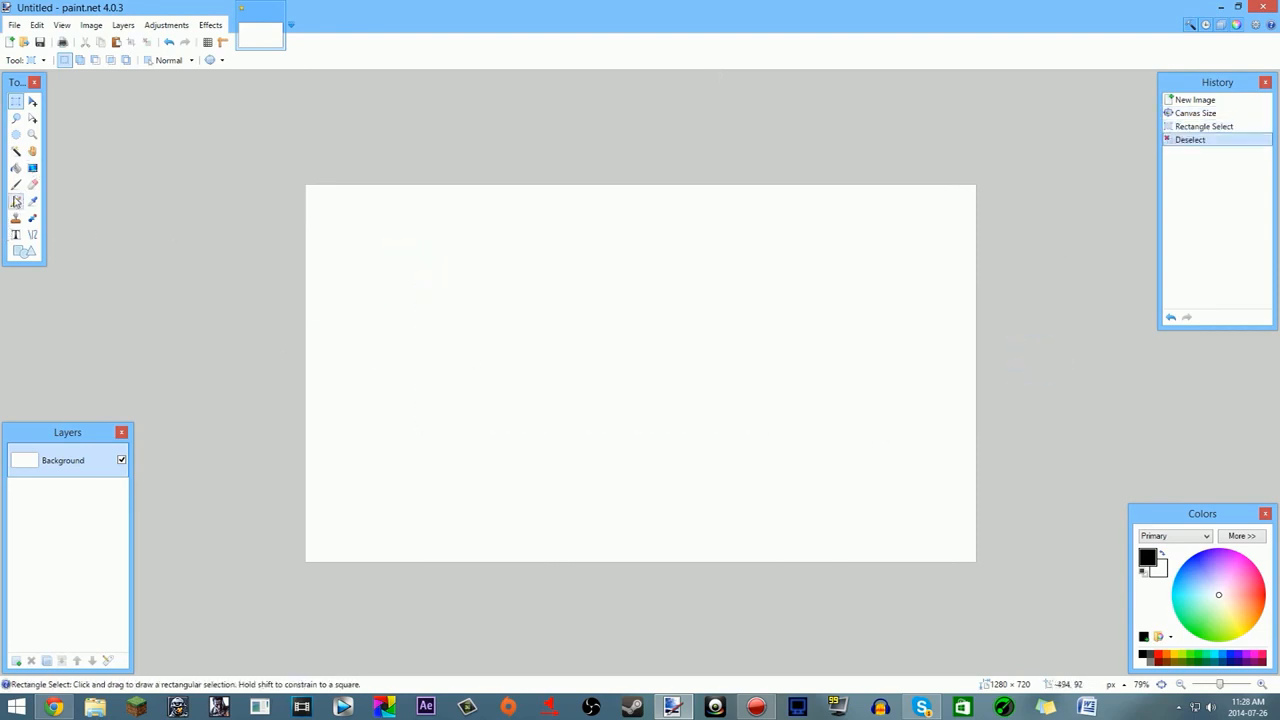
left_click(31, 234)
mouse_move(554, 300)
left_mouse_down()
mouse_move(606, 360)
mouse_move(654, 323)
mouse_move(694, 319)
mouse_move(480, 377)
mouse_move(610, 318)
mouse_move(571, 418)
mouse_move(418, 196)
left_mouse_up()
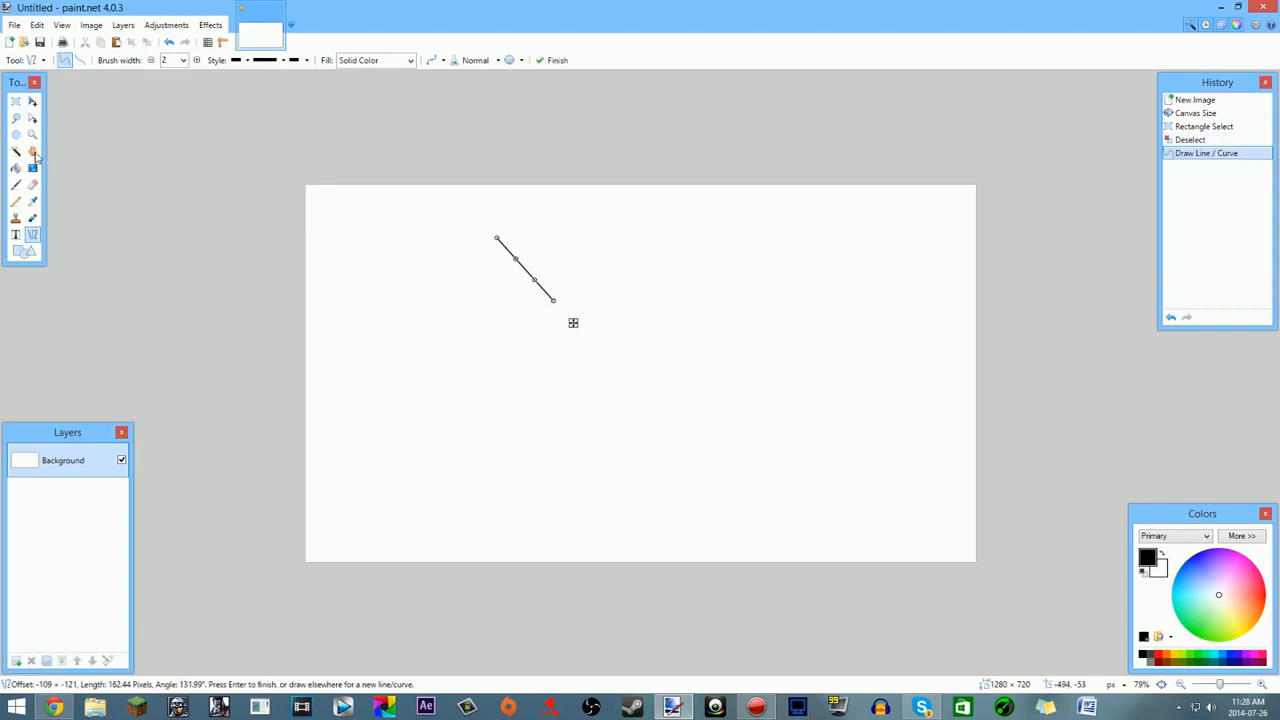
Step: Select a rectangular area around the diagonal line and erase its contents
left_click(15, 101)
left_click_drag(472, 212, 565, 320)
key("Delete")
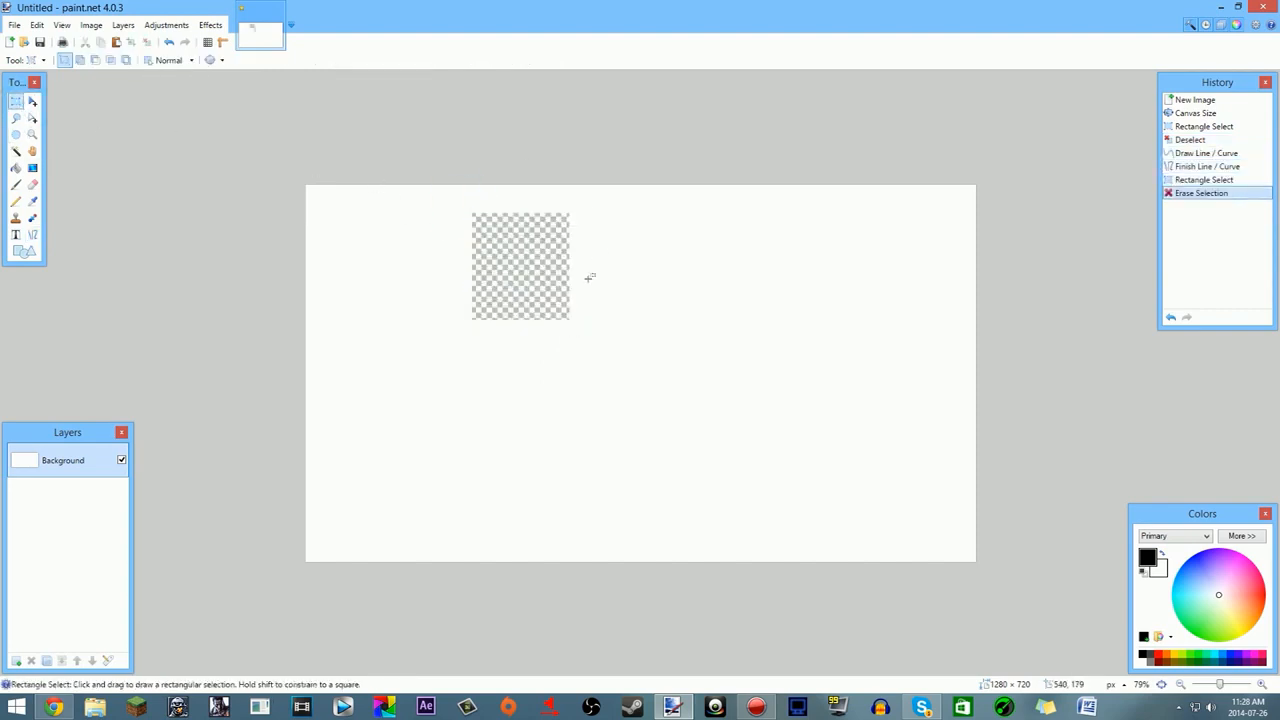
left_click_drag(497, 224, 539, 303)
left_click(832, 155)
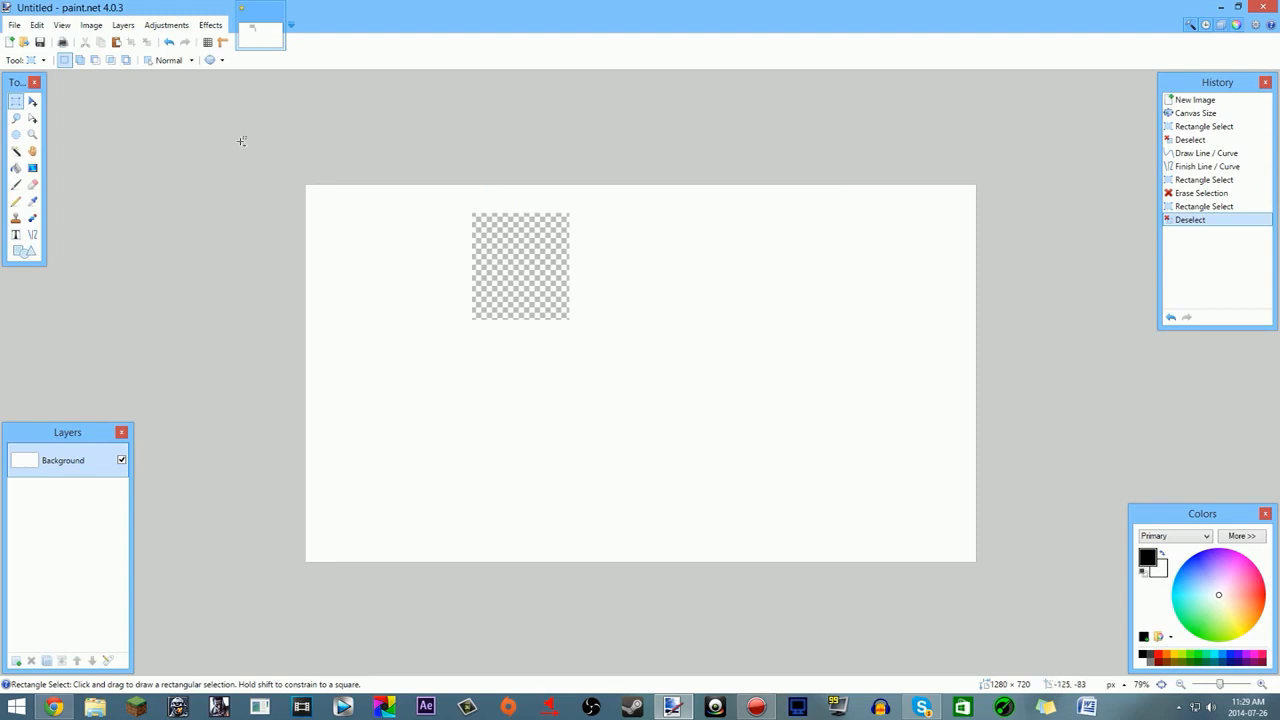
key("ctrl+a")
left_click(270, 160)
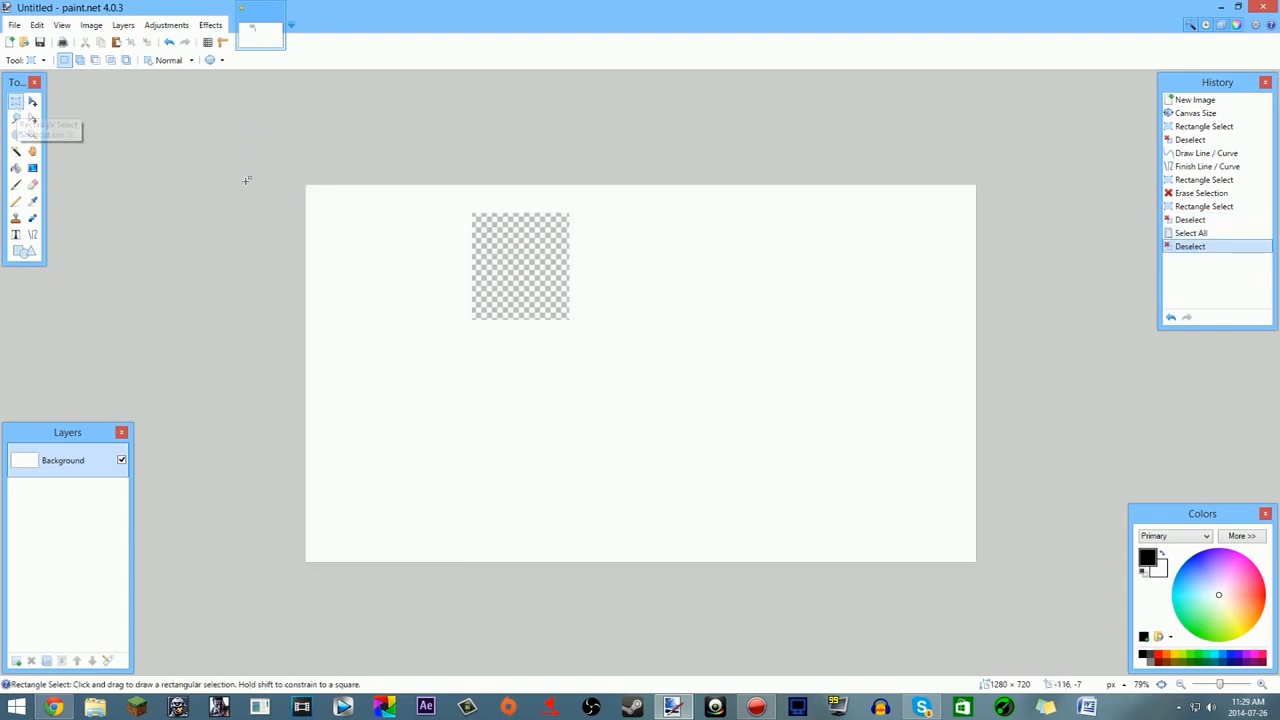
Step: Select the whole canvas with Rectangle Select and erase the Background layer's white fill
left_click_drag(251, 134, 1023, 623)
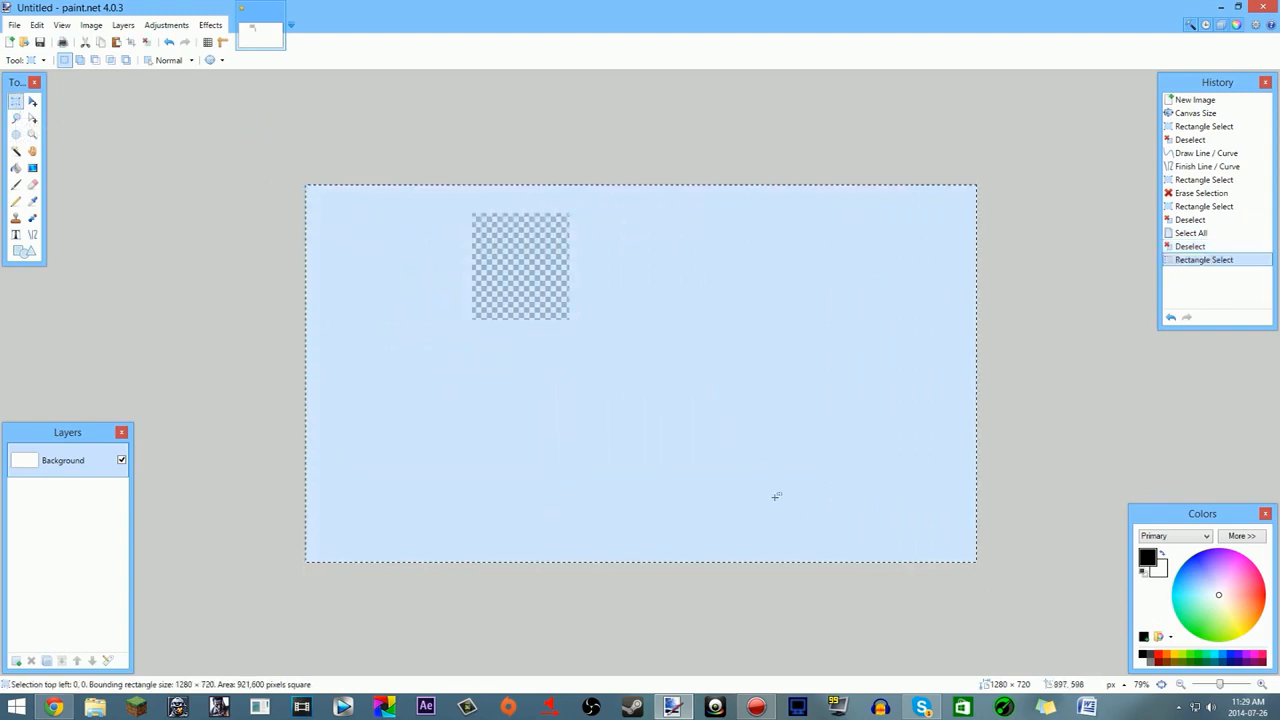
key("Delete")
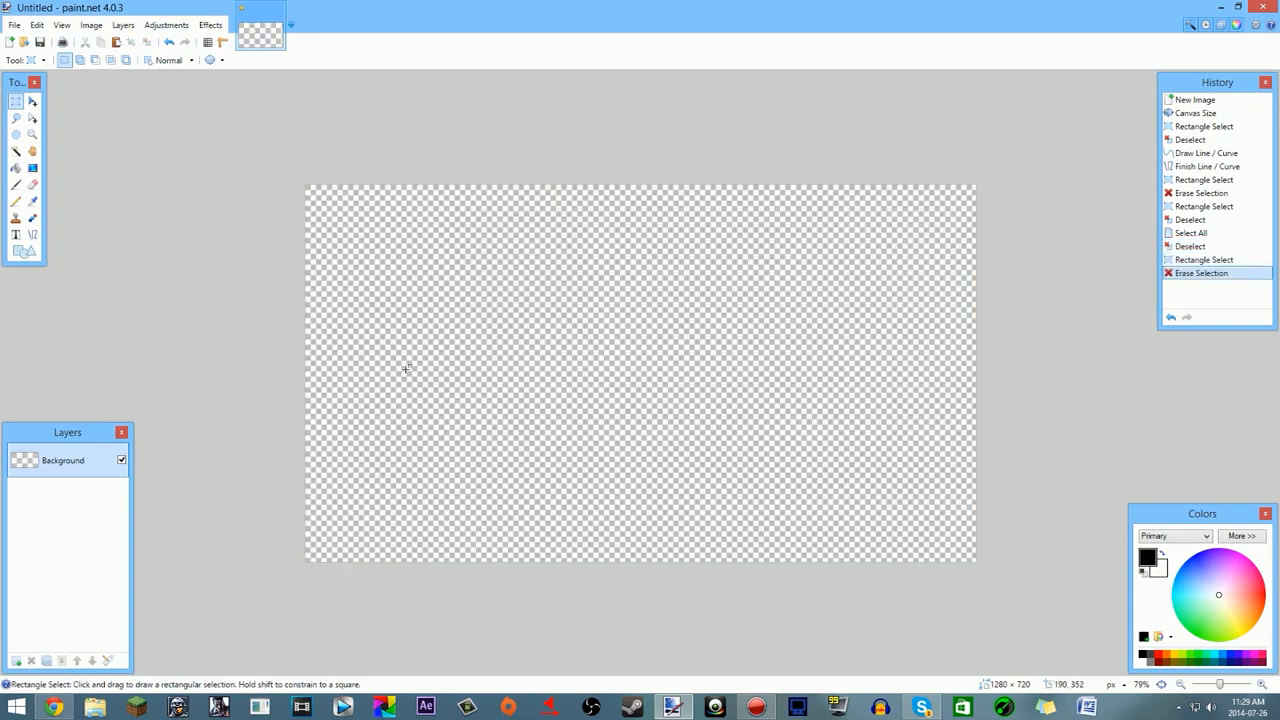
scroll(726, 248, "up", 3)
scroll(614, 400, "down", 4)
scroll(627, 371, "up", 1)
scroll(600, 386, "down", 8)
scroll(695, 408, "up", 7)
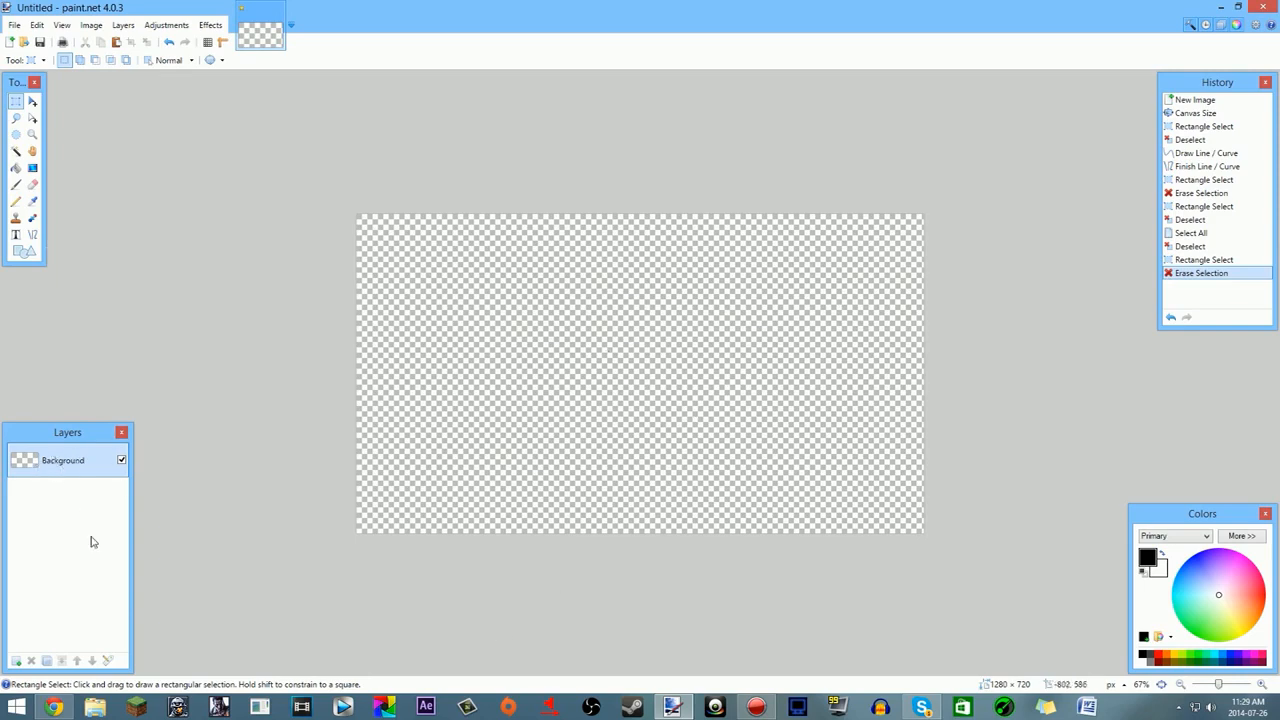
Step: Switch to Chrome, copy the crumpled paper image from the Google image results, and return to paint.net
left_click(56, 707)
right_click(419, 452)
left_click(479, 578)
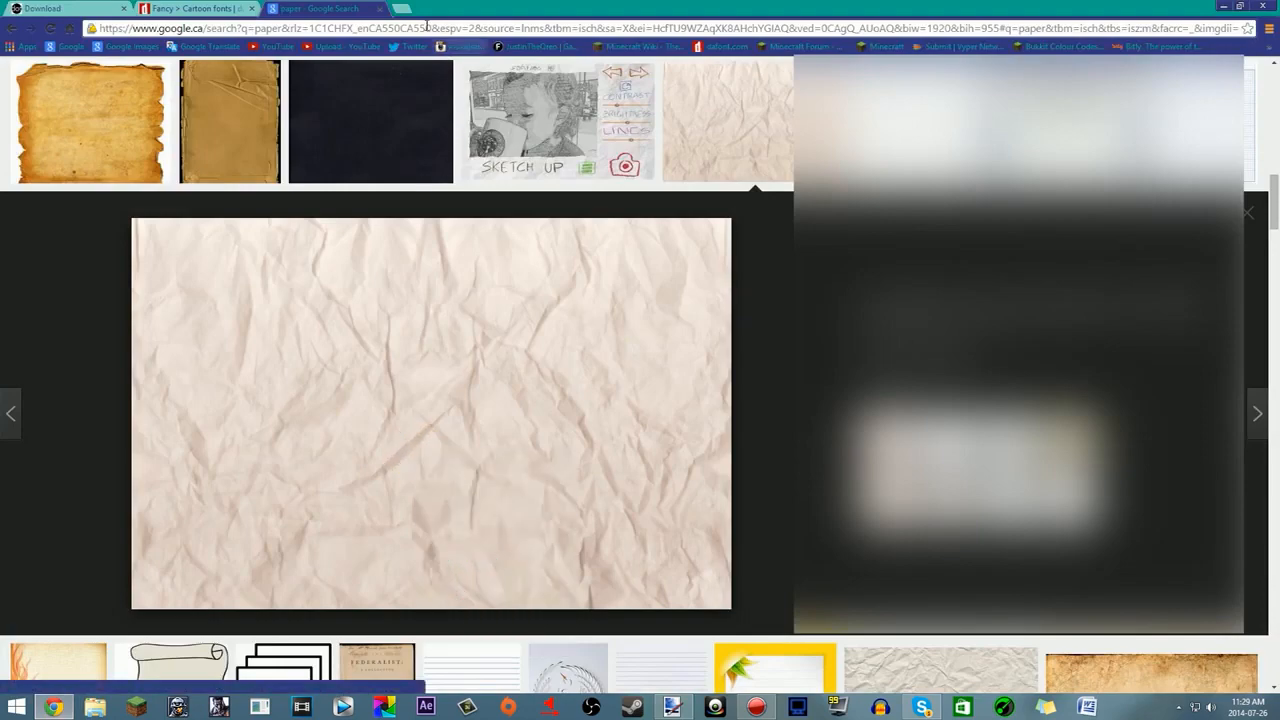
left_click(375, 9)
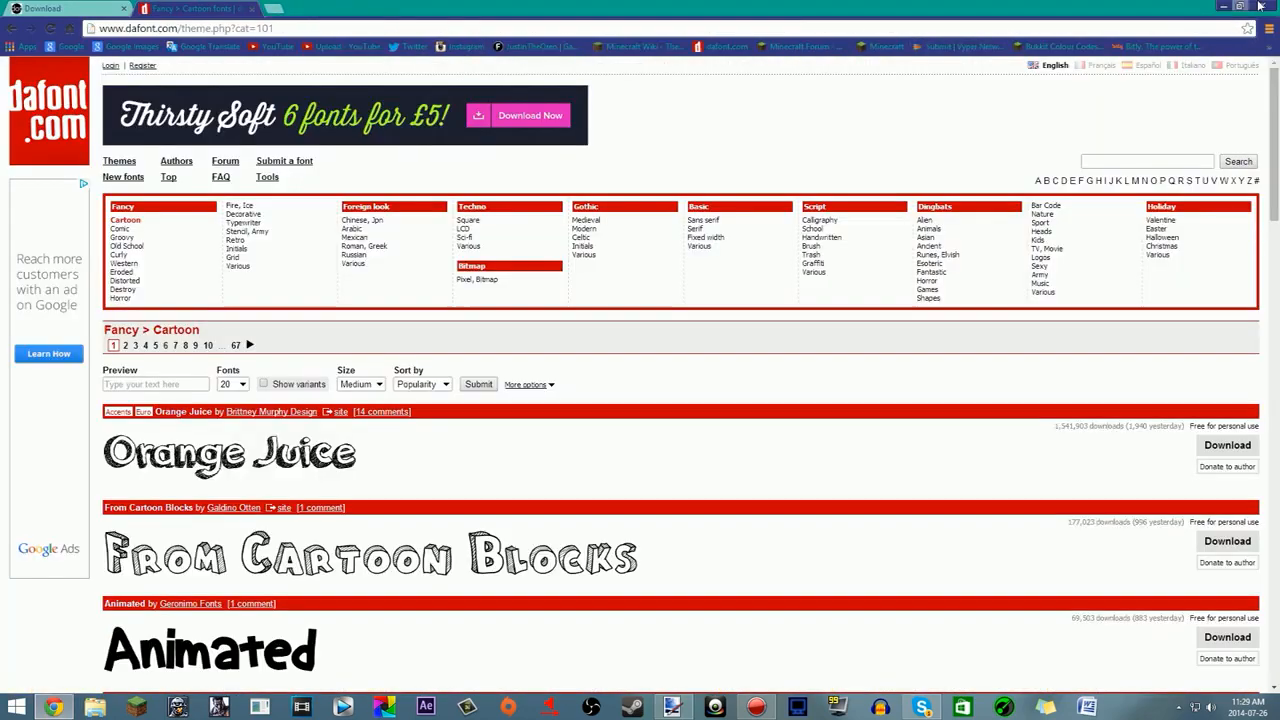
left_click(1223, 6)
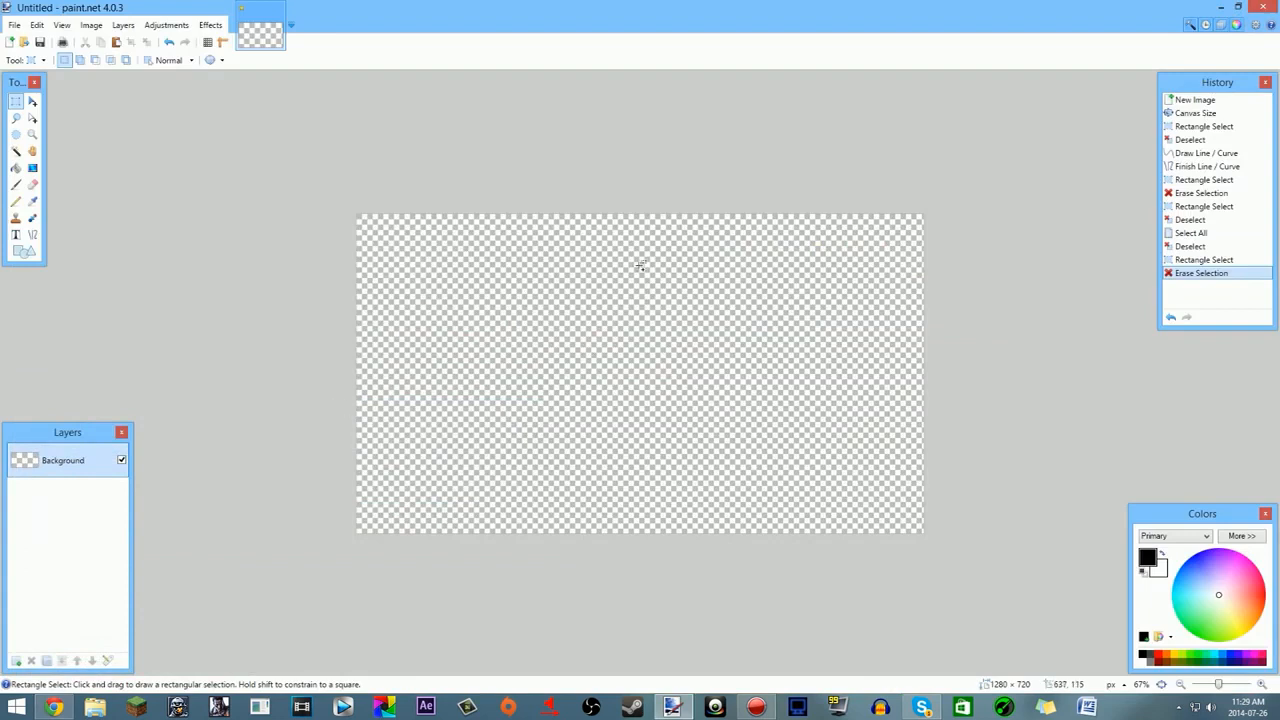
Step: Paste the paper image, enlarge it to about 1337 × 872 pixels, position it over the whole canvas, and deselect it
key("ctrl+v")
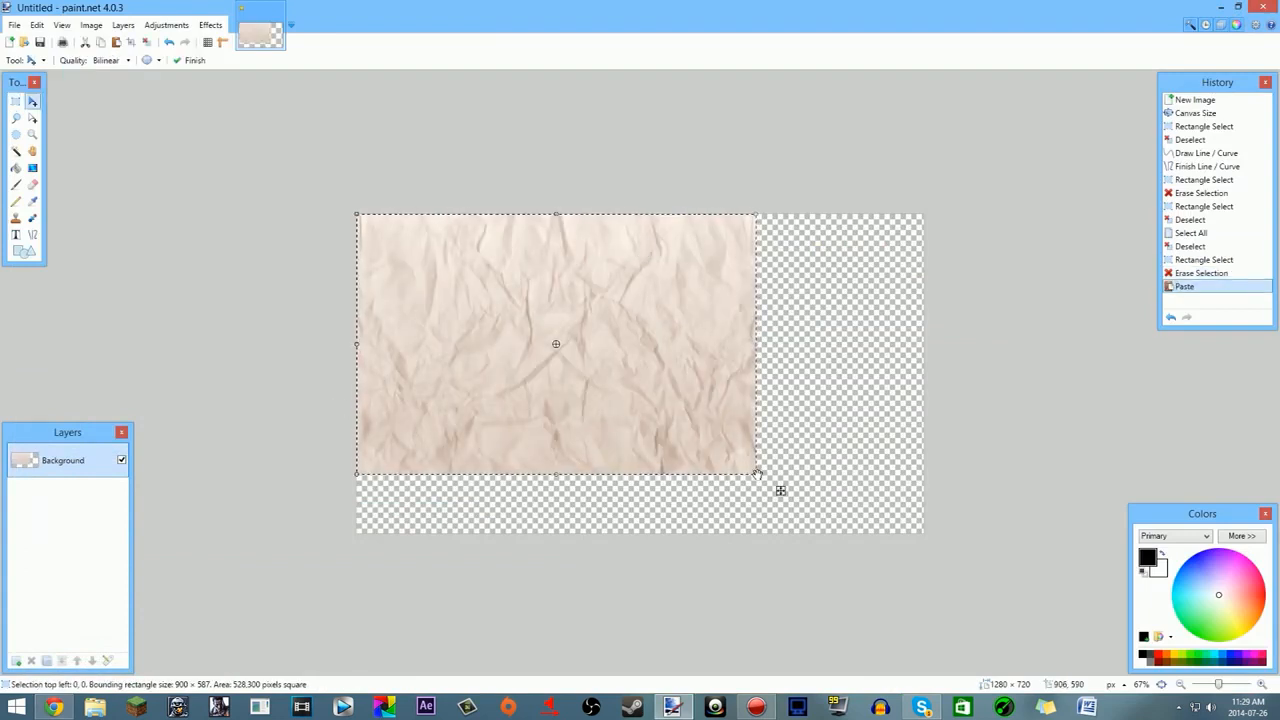
left_click_drag(753, 472, 971, 614)
left_click_drag(852, 476, 846, 469)
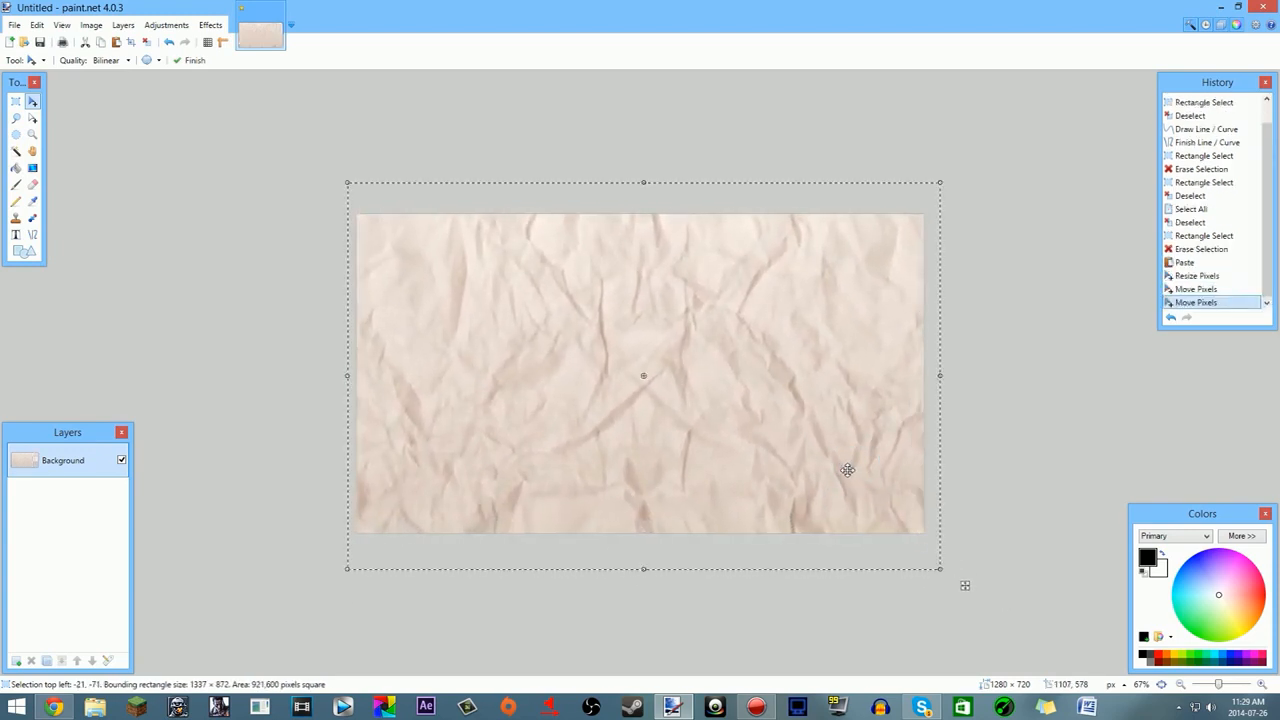
left_click(146, 42)
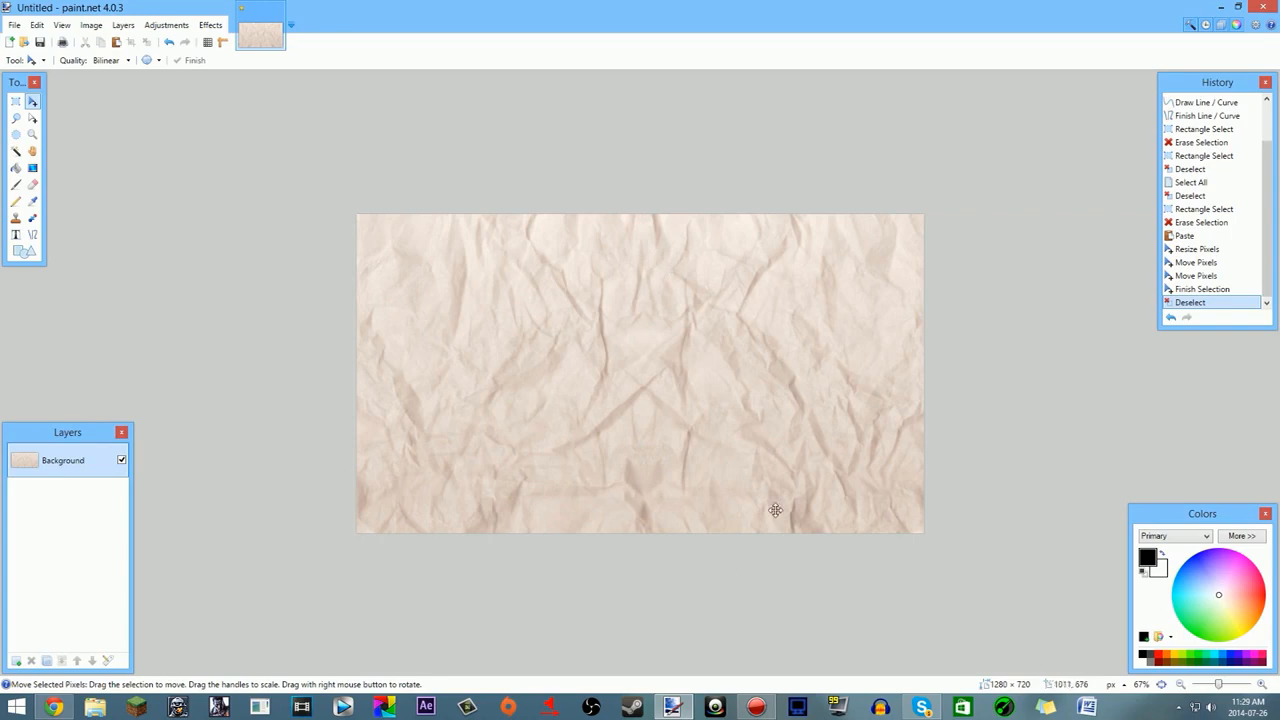
Step: Switch to Chrome to view the Cartoon fonts page on dafont.com, and return to paint.net
left_click(55, 707)
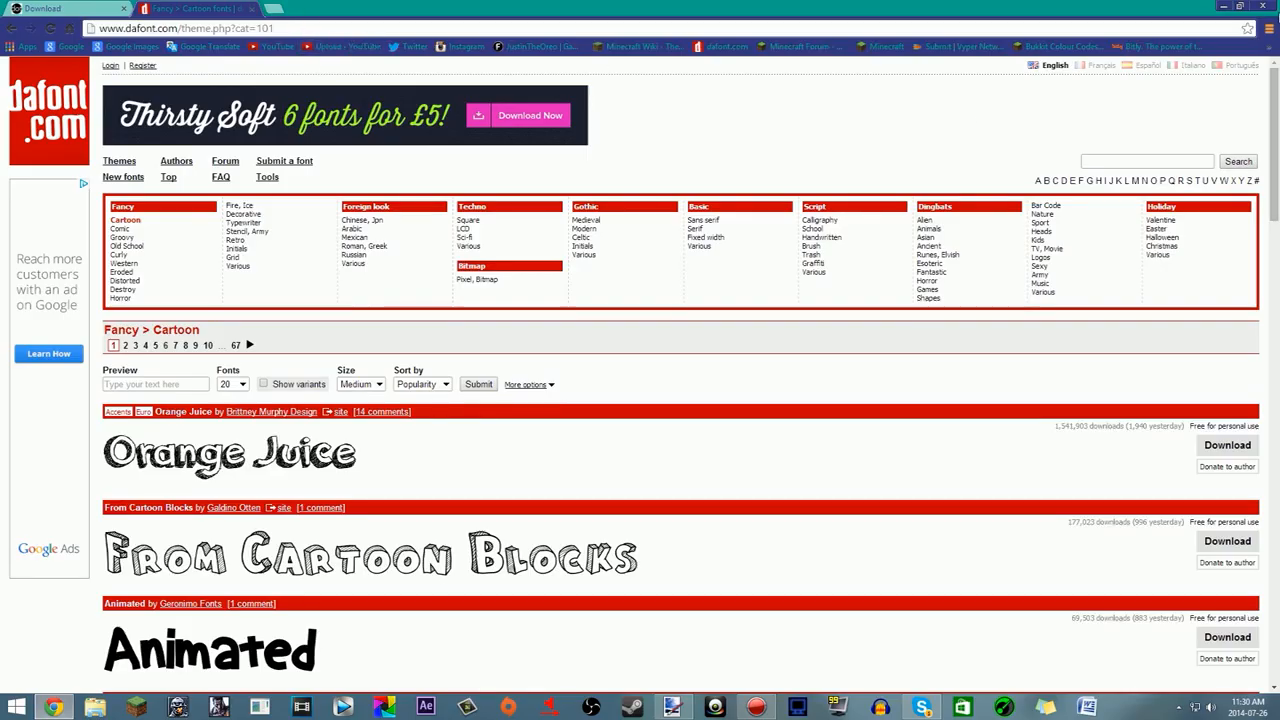
left_click(1223, 6)
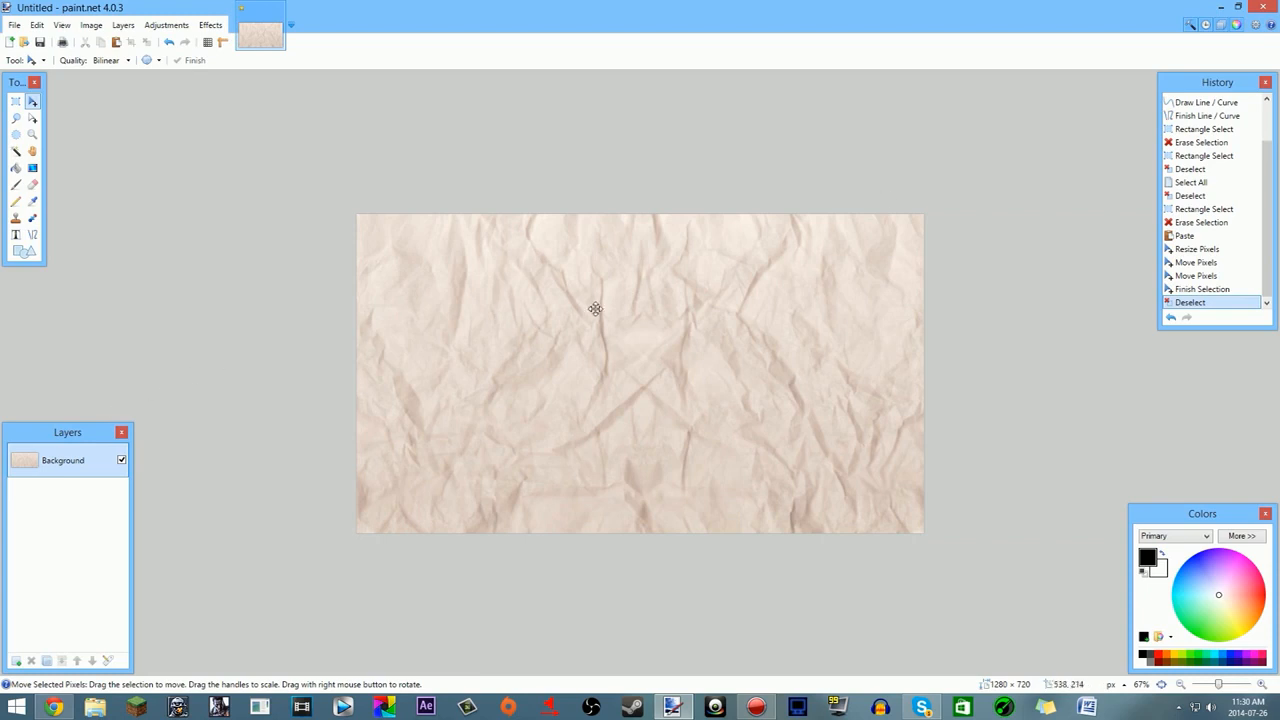
Step: Add a new layer above the paper image and make the Background layer active again
key("ctrl+shift+n")
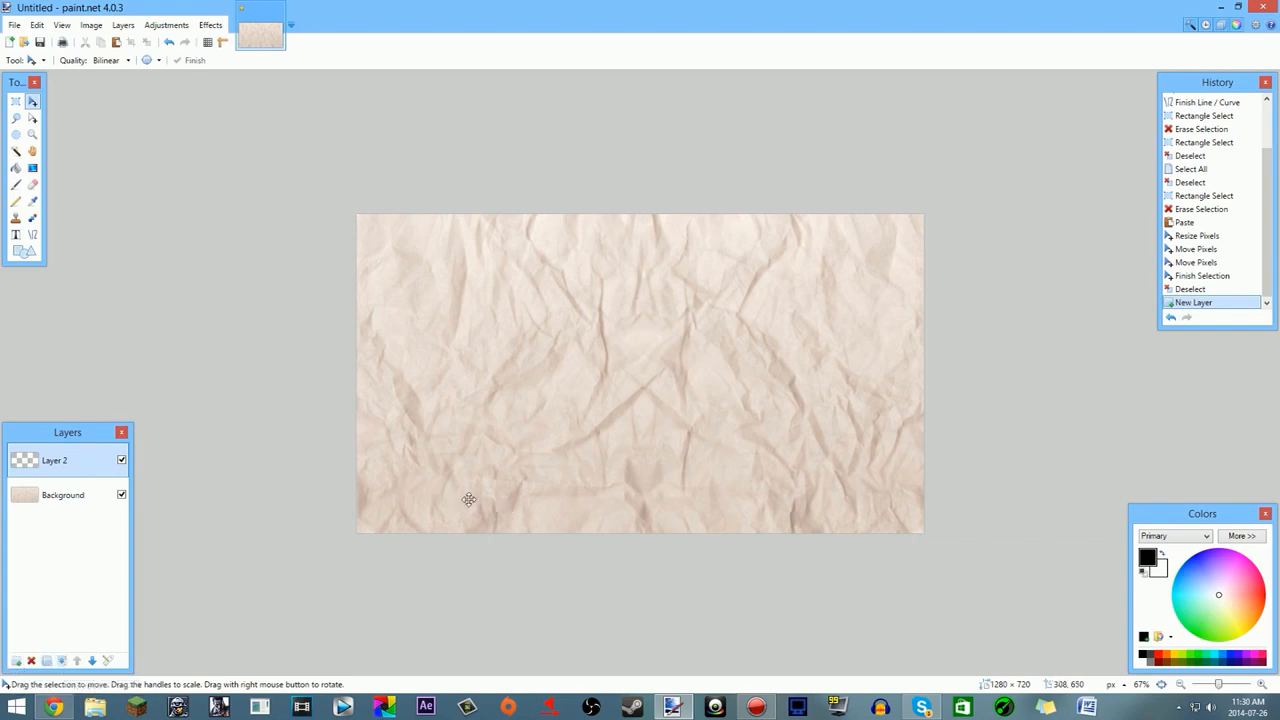
left_click(95, 492)
scroll(620, 409, "down", 4)
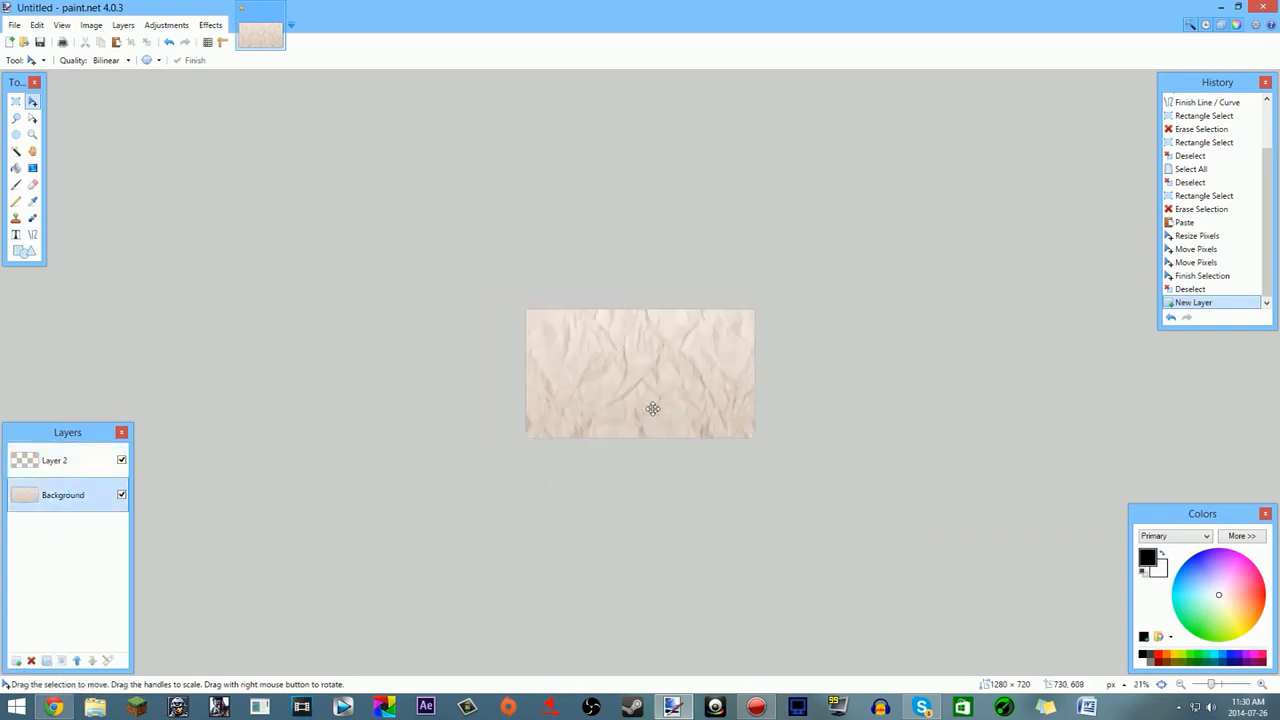
scroll(652, 408, "up", 5)
scroll(652, 408, "down", 1)
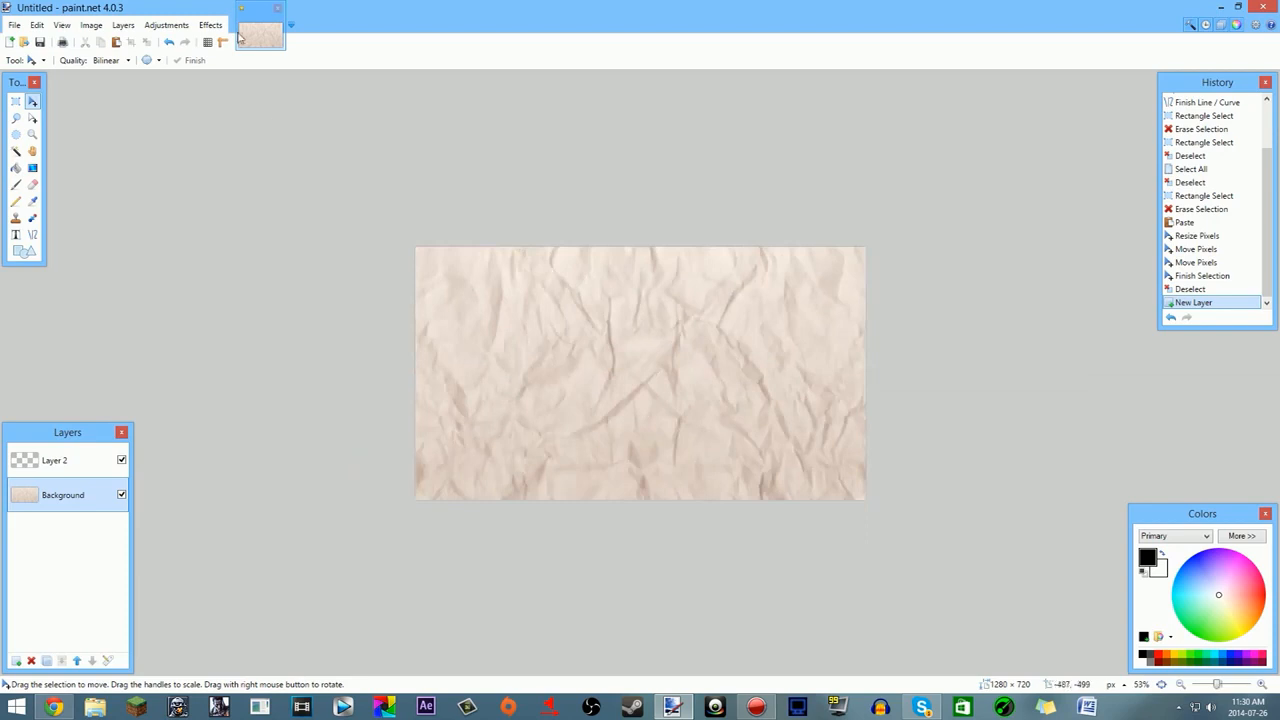
left_click(213, 25)
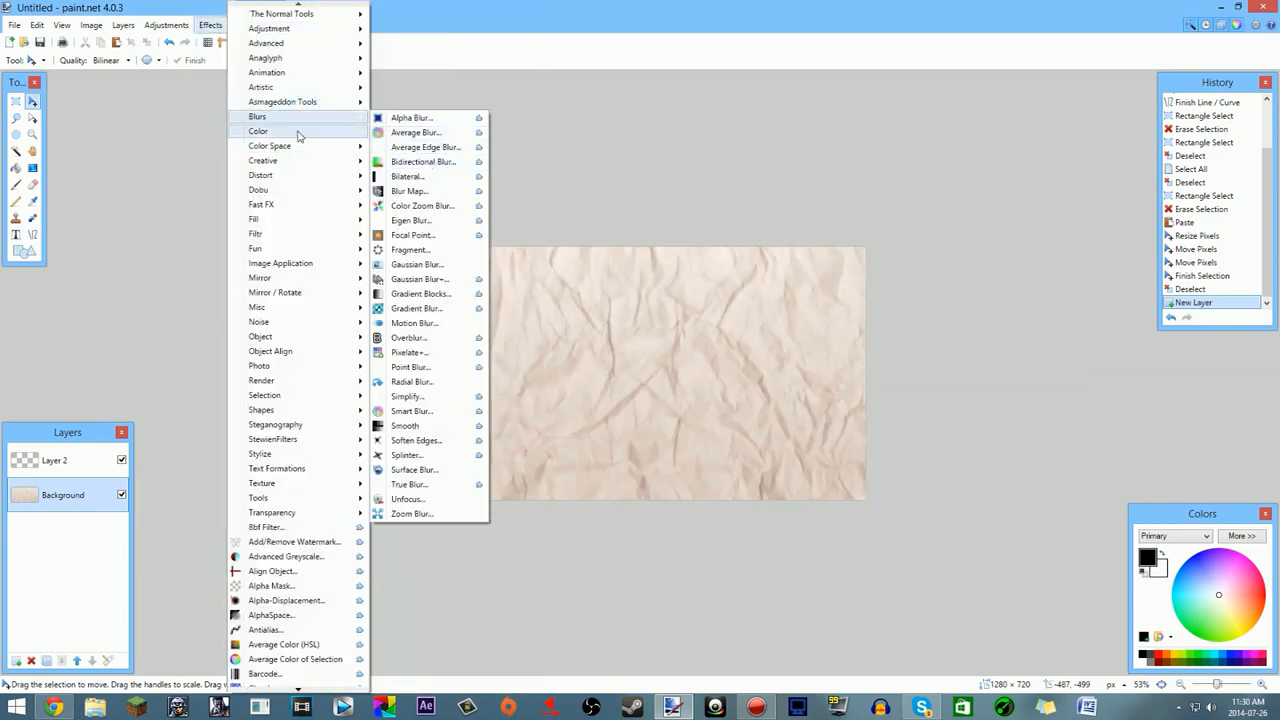
left_click(165, 111)
left_click(211, 25)
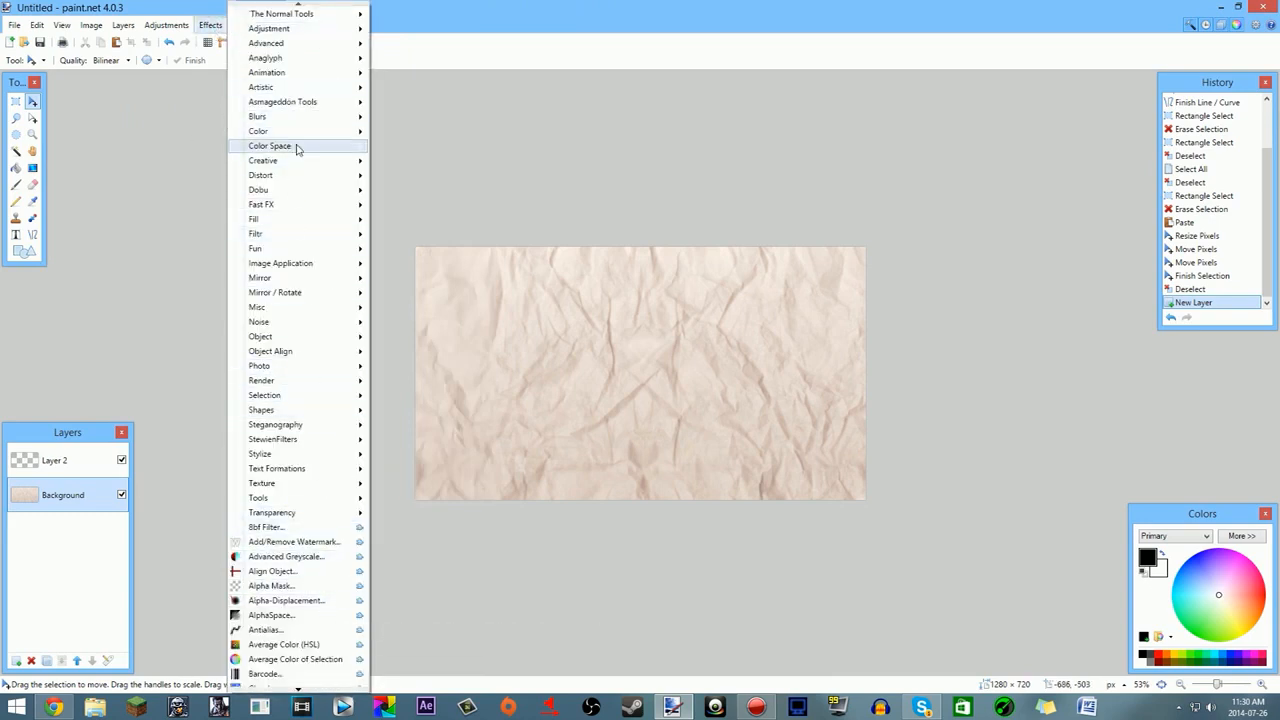
mouse_move(277, 19)
mouse_move(267, 252)
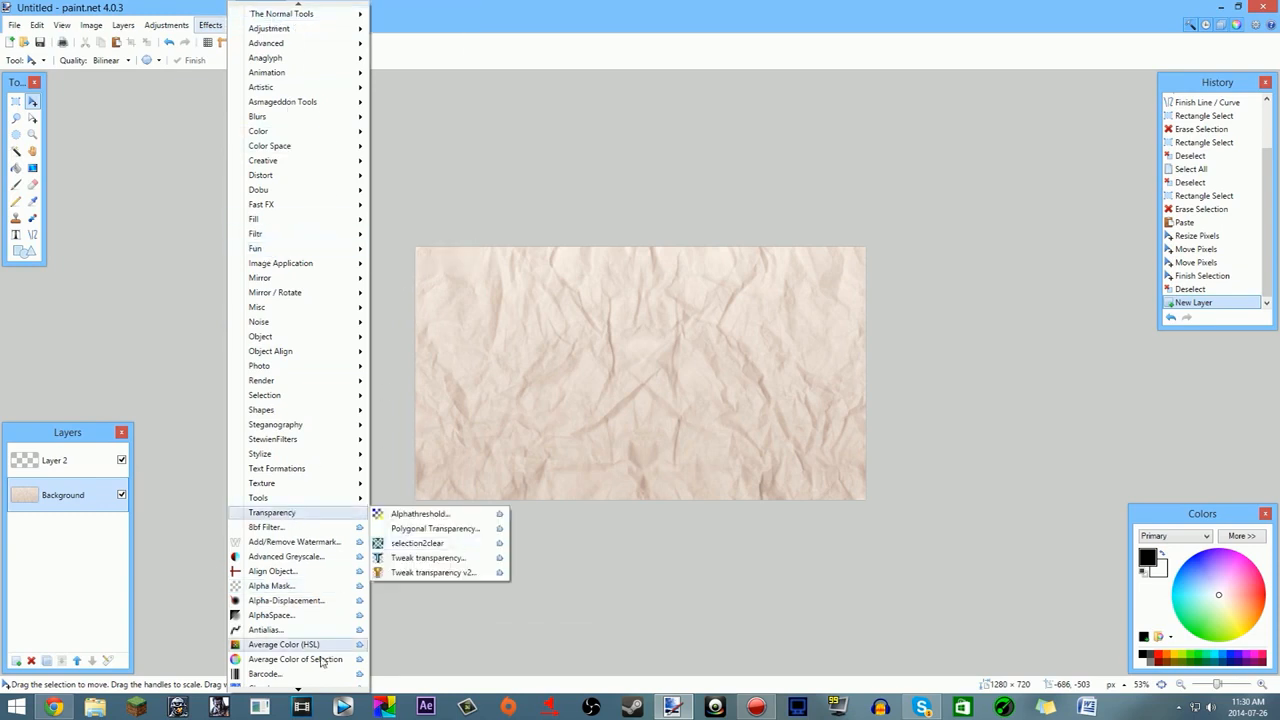
scroll(310, 689, "down", 1)
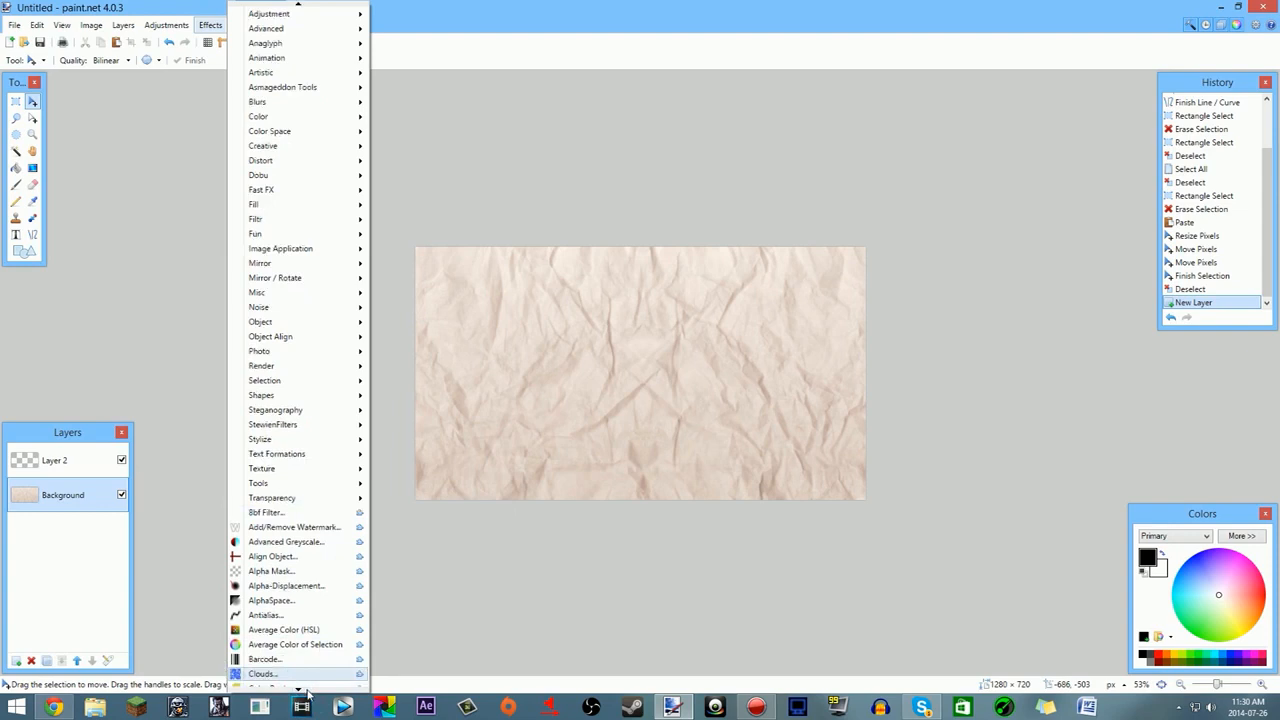
left_click(307, 691)
left_click(301, 690)
left_click(301, 690)
left_click(301, 690)
left_click(302, 690)
left_click(302, 690)
left_click(303, 690)
left_click(303, 690)
left_click(303, 690)
left_click(303, 690)
left_click(303, 690)
left_click(303, 690)
left_click(303, 690)
left_click(303, 690)
left_click(303, 690)
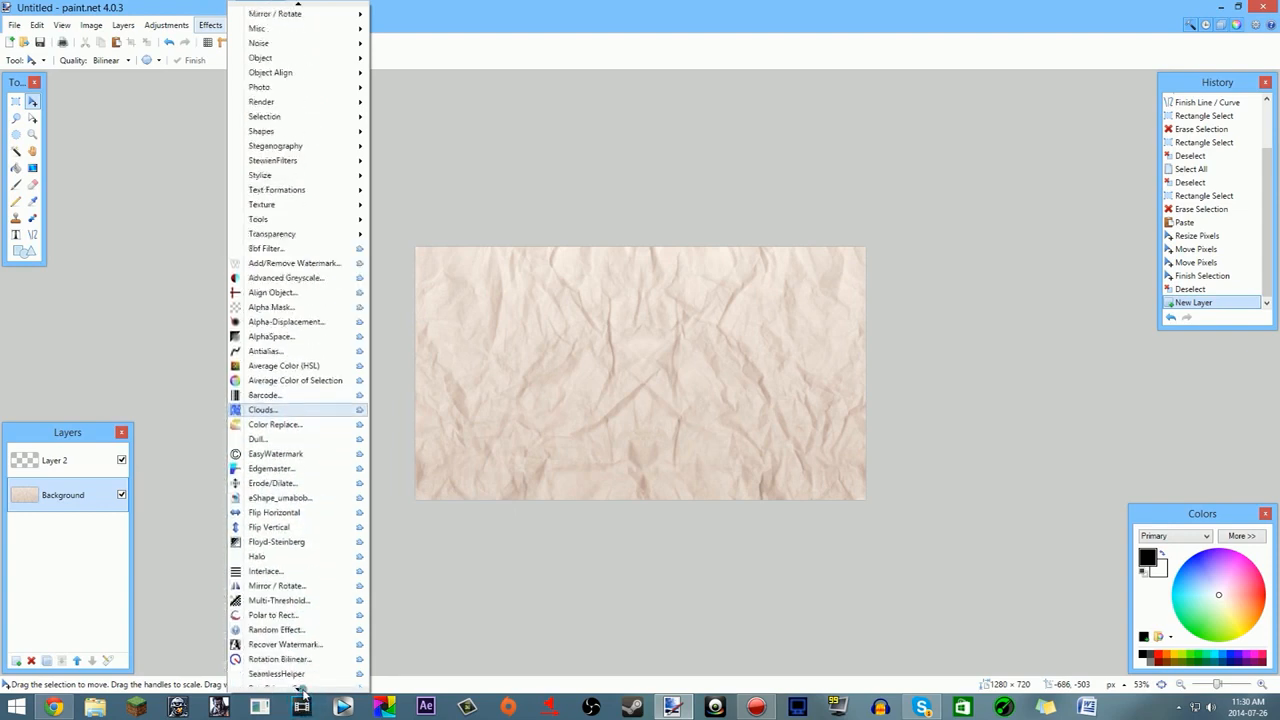
left_click(303, 690)
left_click(303, 690)
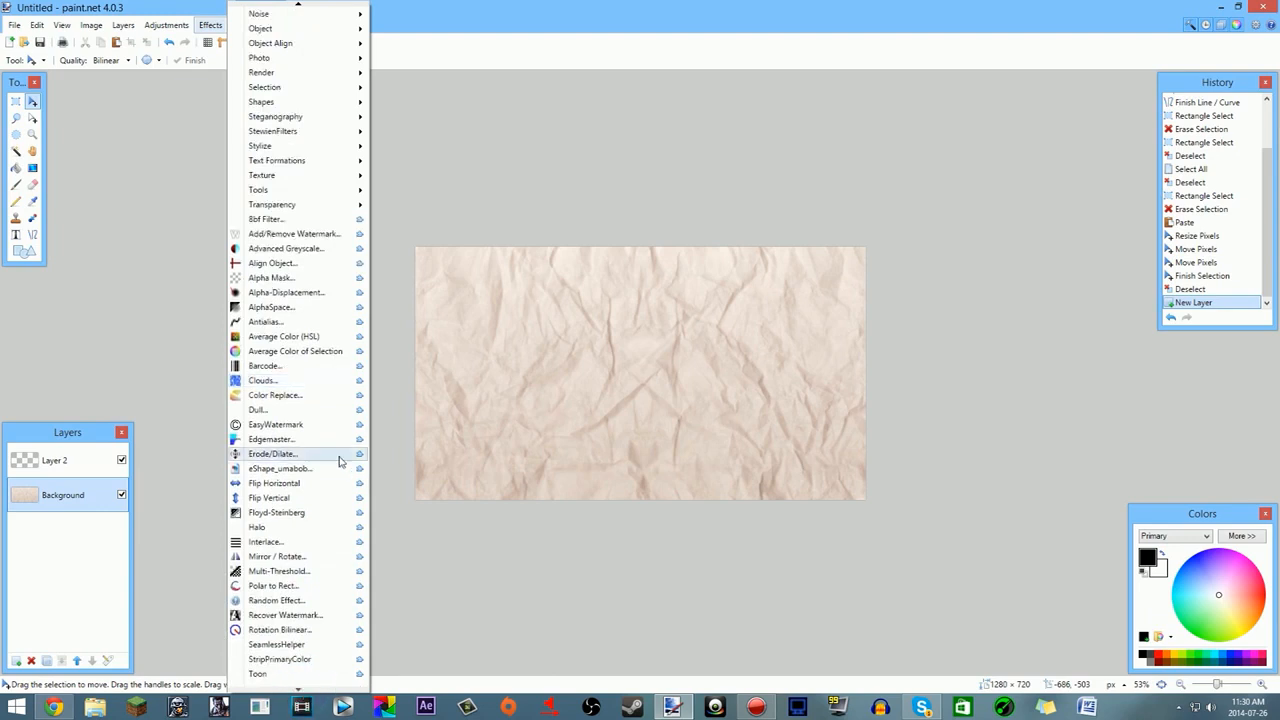
left_click(176, 139)
Step: Apply a slight Gaussian Blur to the crumpled paper on the Background layer
left_click(207, 27)
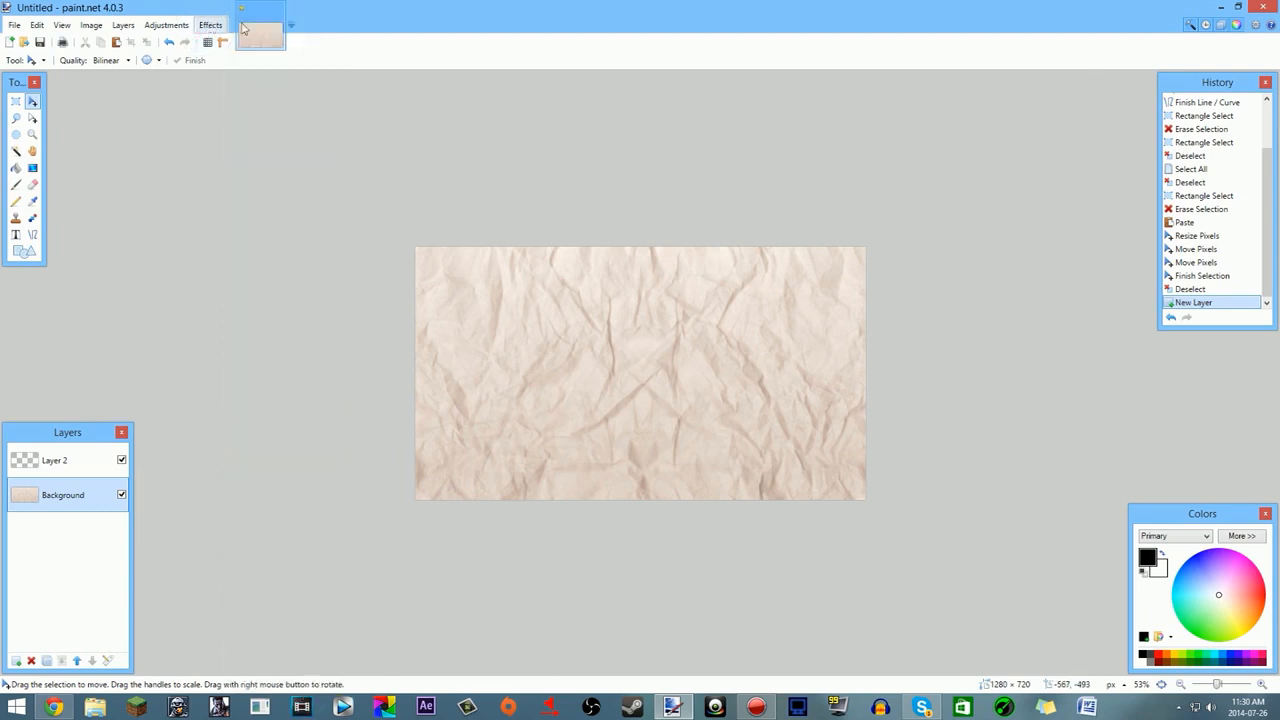
mouse_move(294, 122)
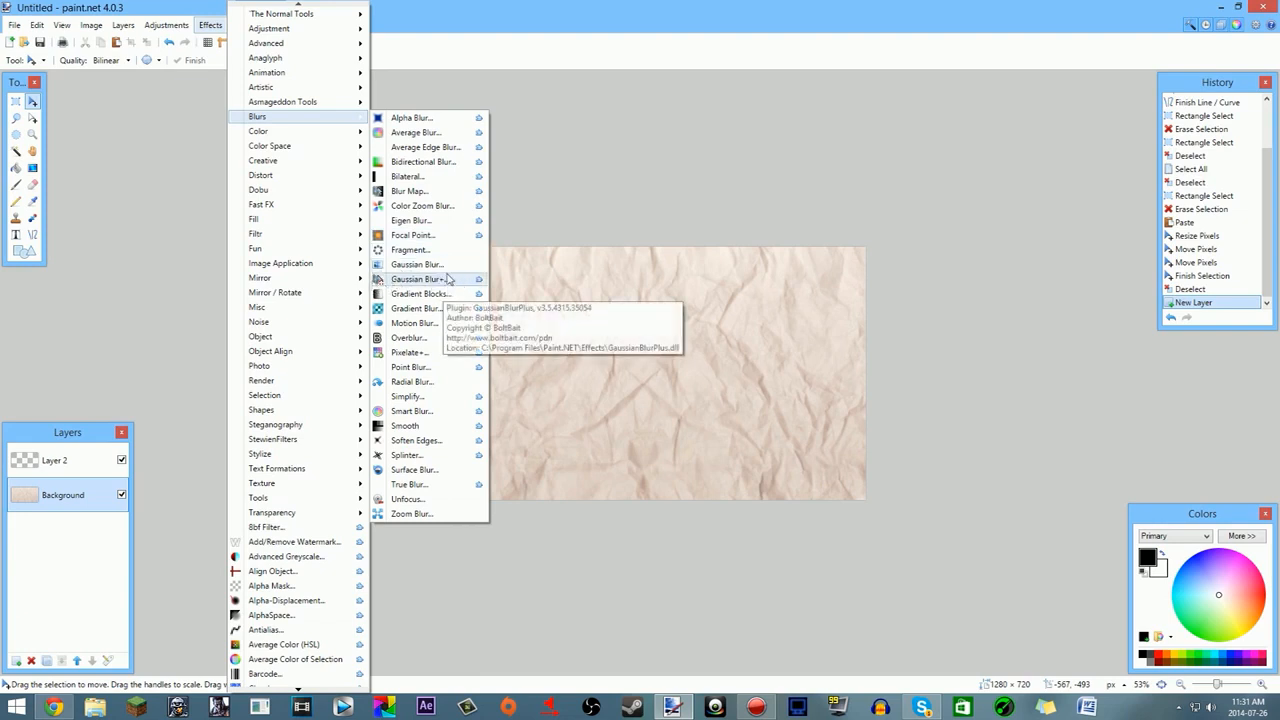
left_click(415, 266)
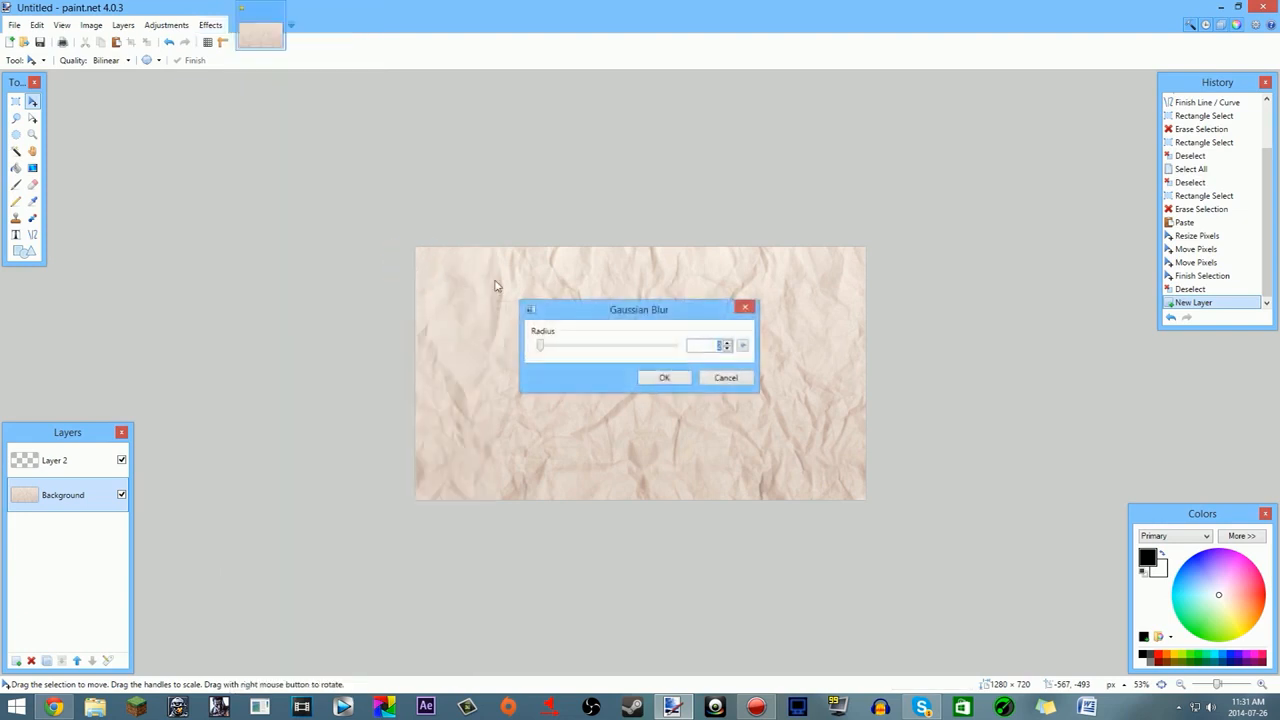
left_click_drag(585, 310, 645, 119)
left_click_drag(601, 159, 607, 161)
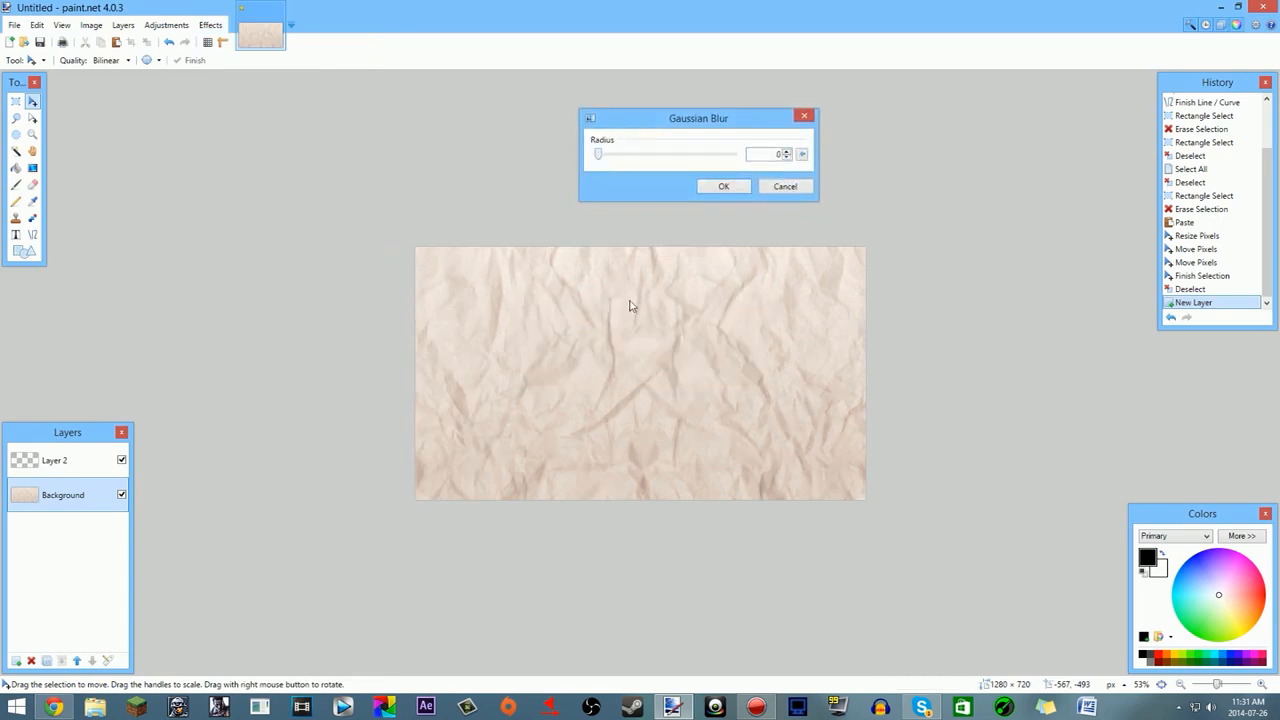
left_click(789, 152)
left_click(789, 152)
left_click(731, 188)
scroll(710, 405, "up", 1)
scroll(710, 405, "down", 2)
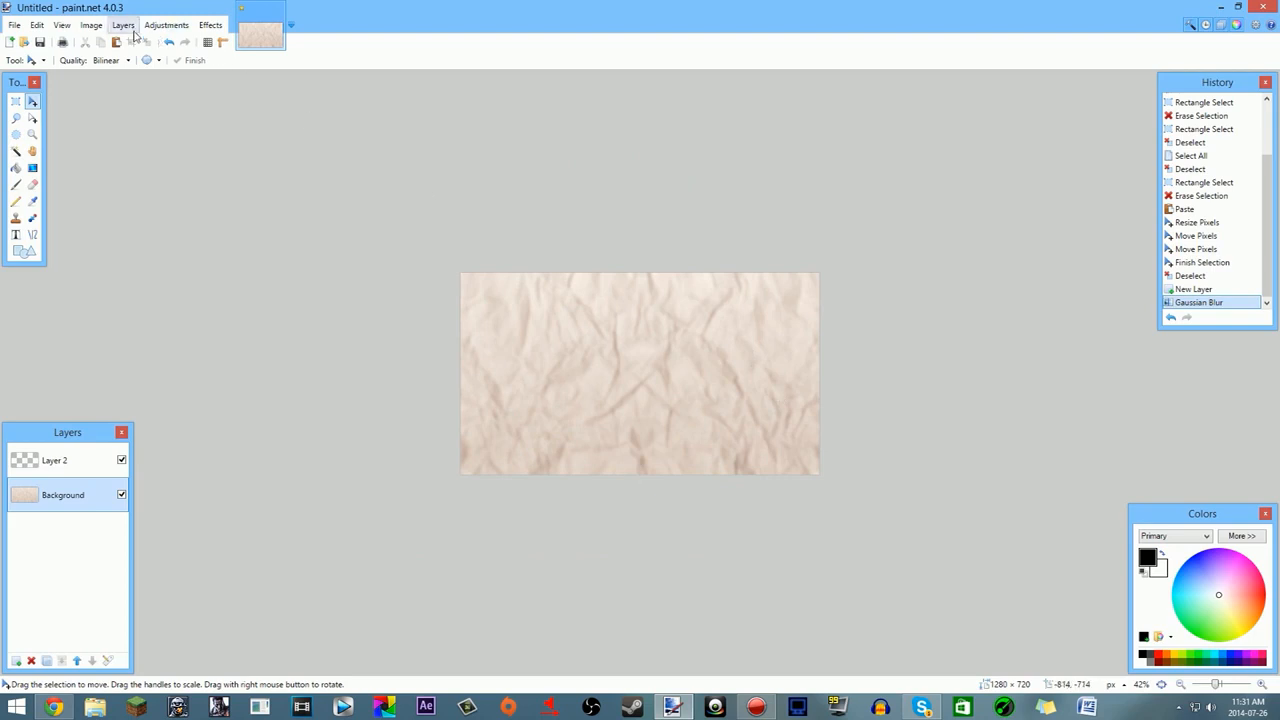
Step: Adjust the paper's Hue / Saturation to hue -53, saturation 15 and lightness 35
left_click(168, 30)
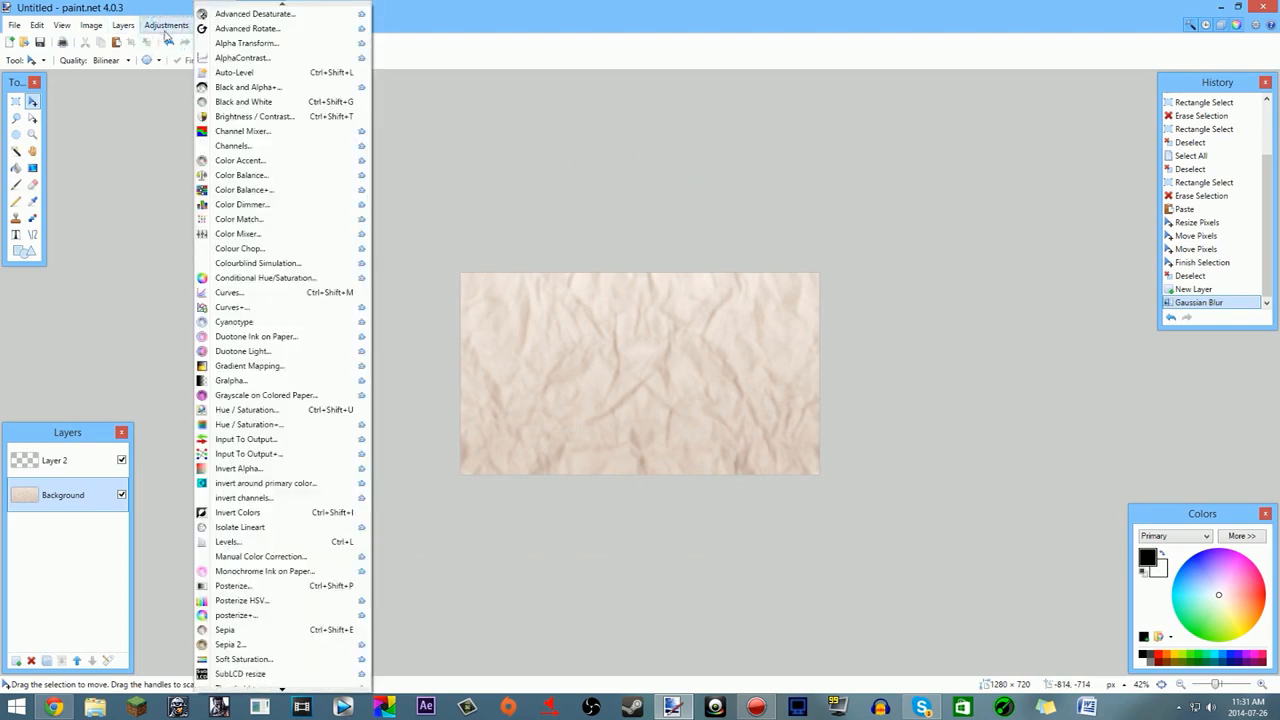
left_click(270, 413)
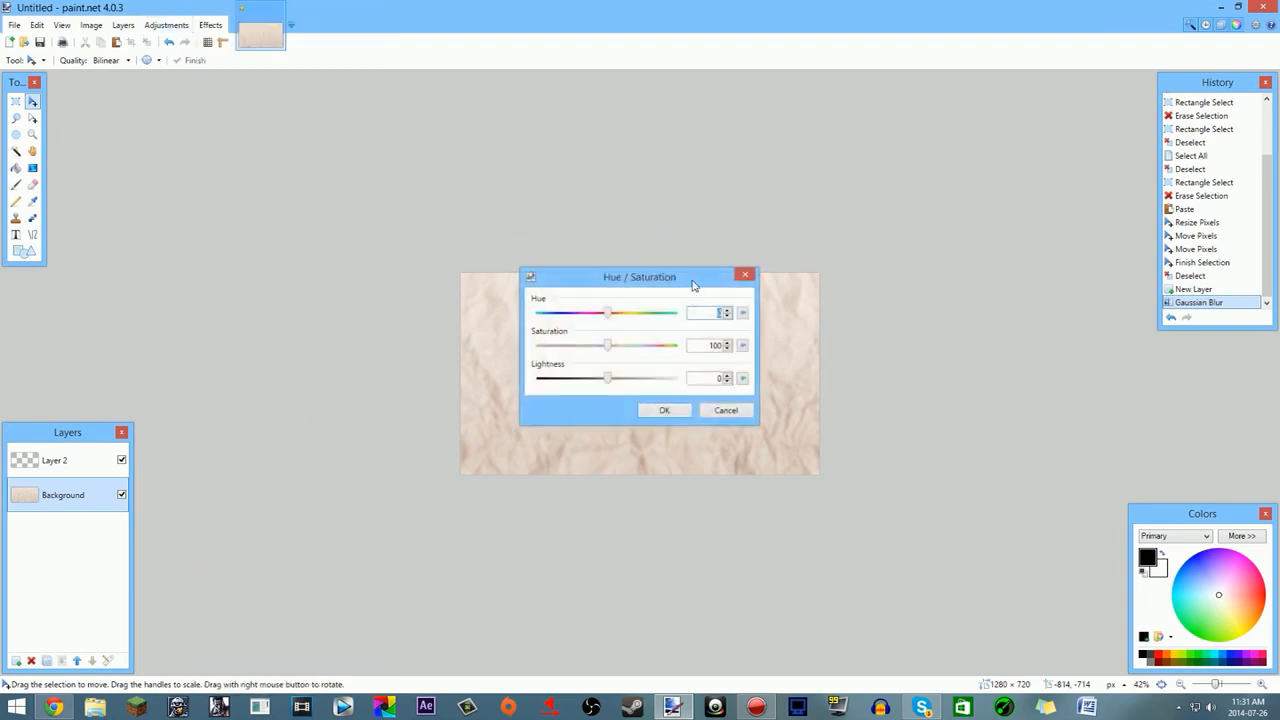
left_click_drag(690, 278, 864, 300)
left_click_drag(790, 370, 806, 399)
left_click_drag(785, 333, 765, 385)
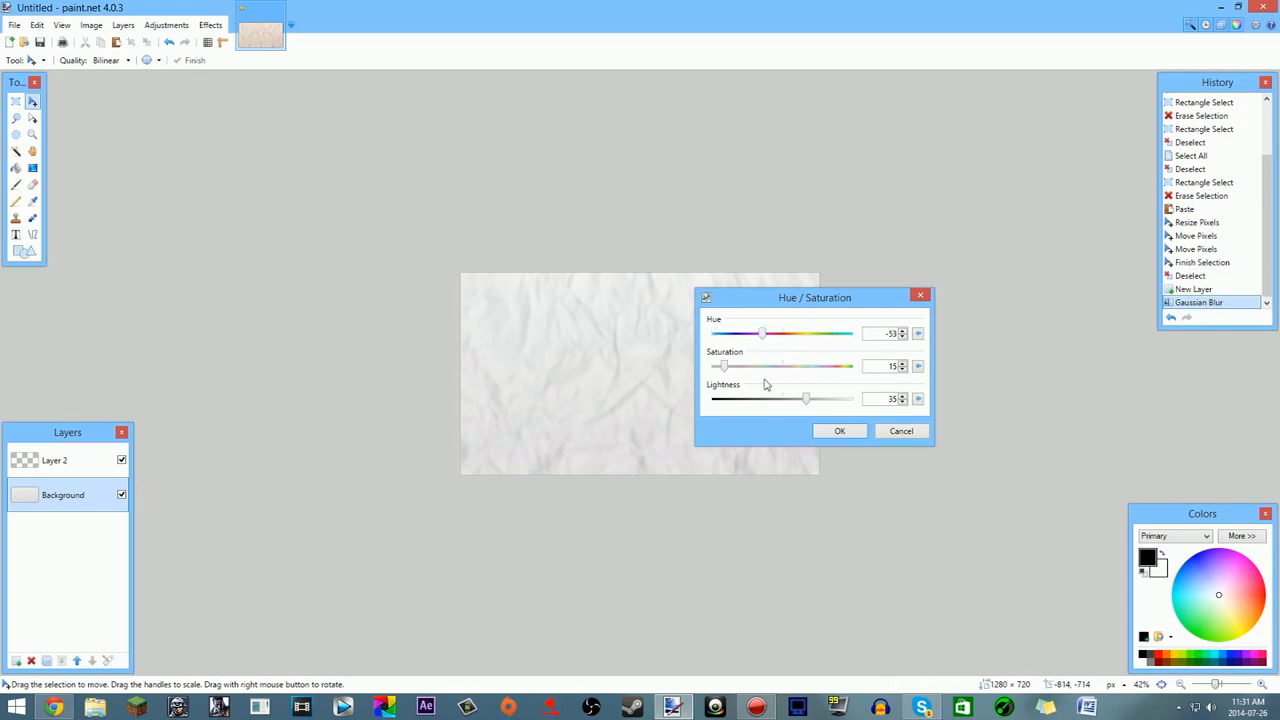
left_click(840, 431)
scroll(843, 437, "up", 3)
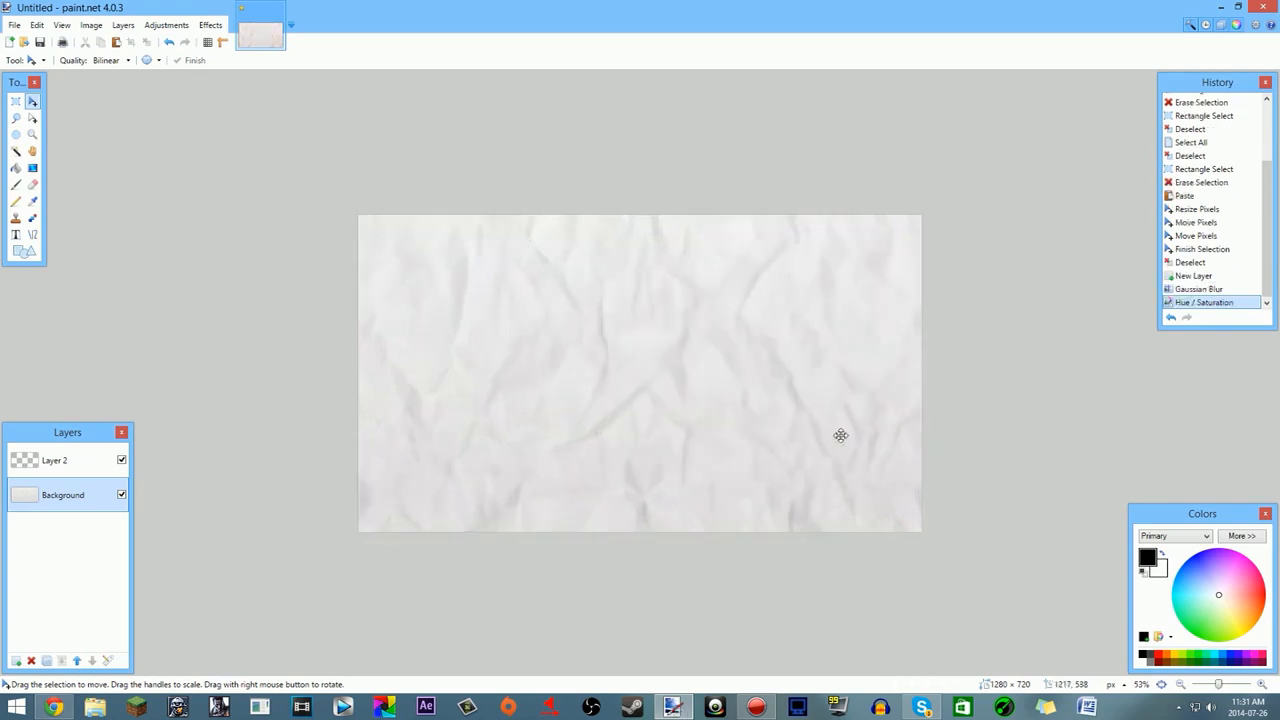
scroll(834, 437, "down", 1)
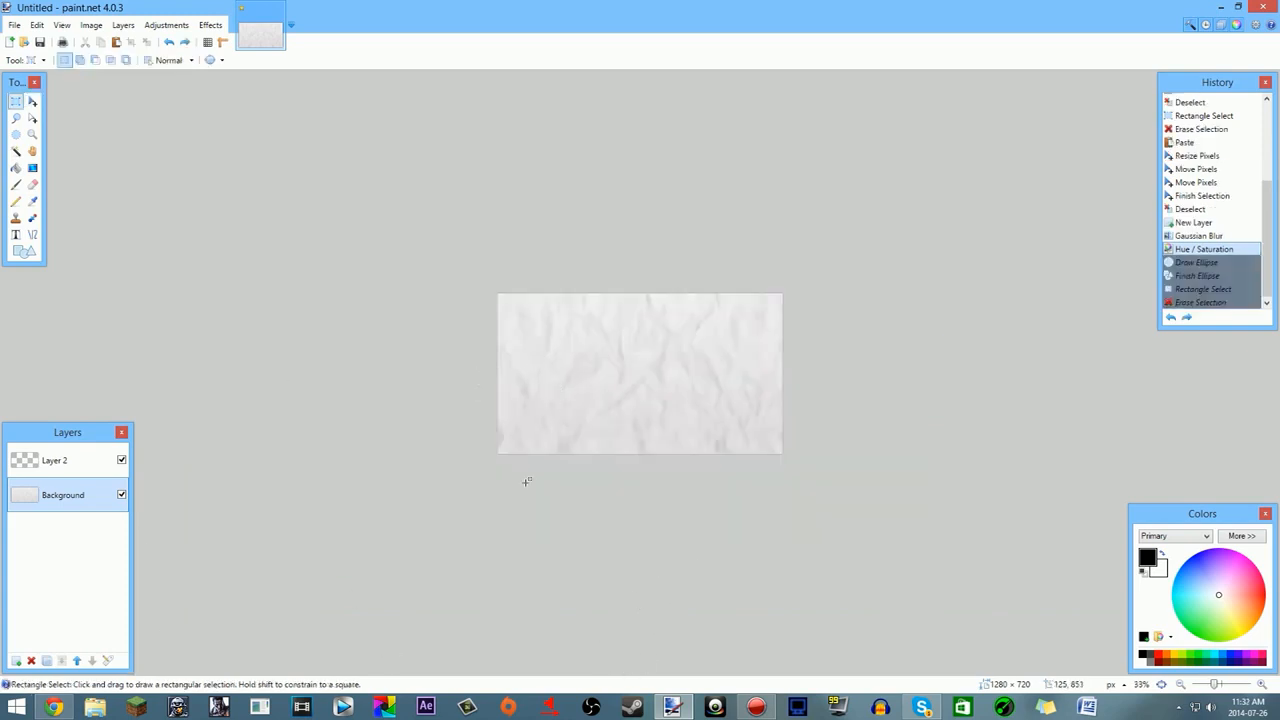
Step: Make Layer 2 active and set the Text tool's font to Cartoonist
left_click(50, 460)
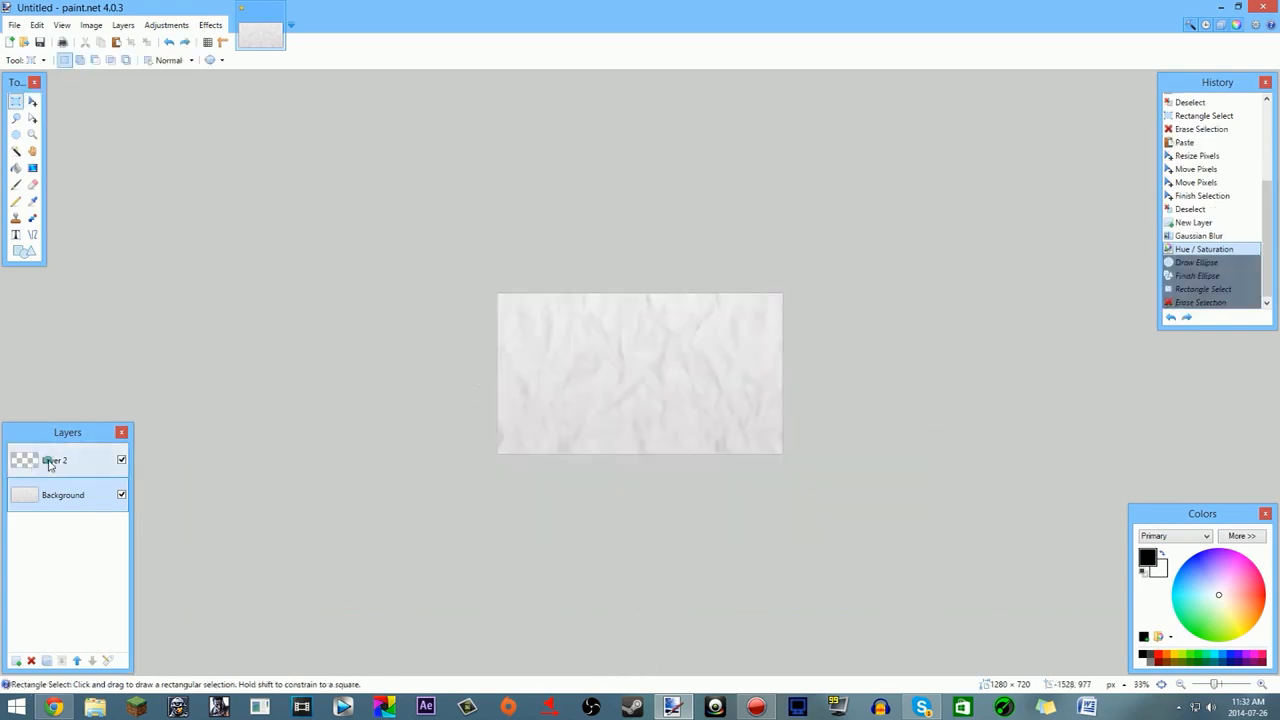
left_click(16, 235)
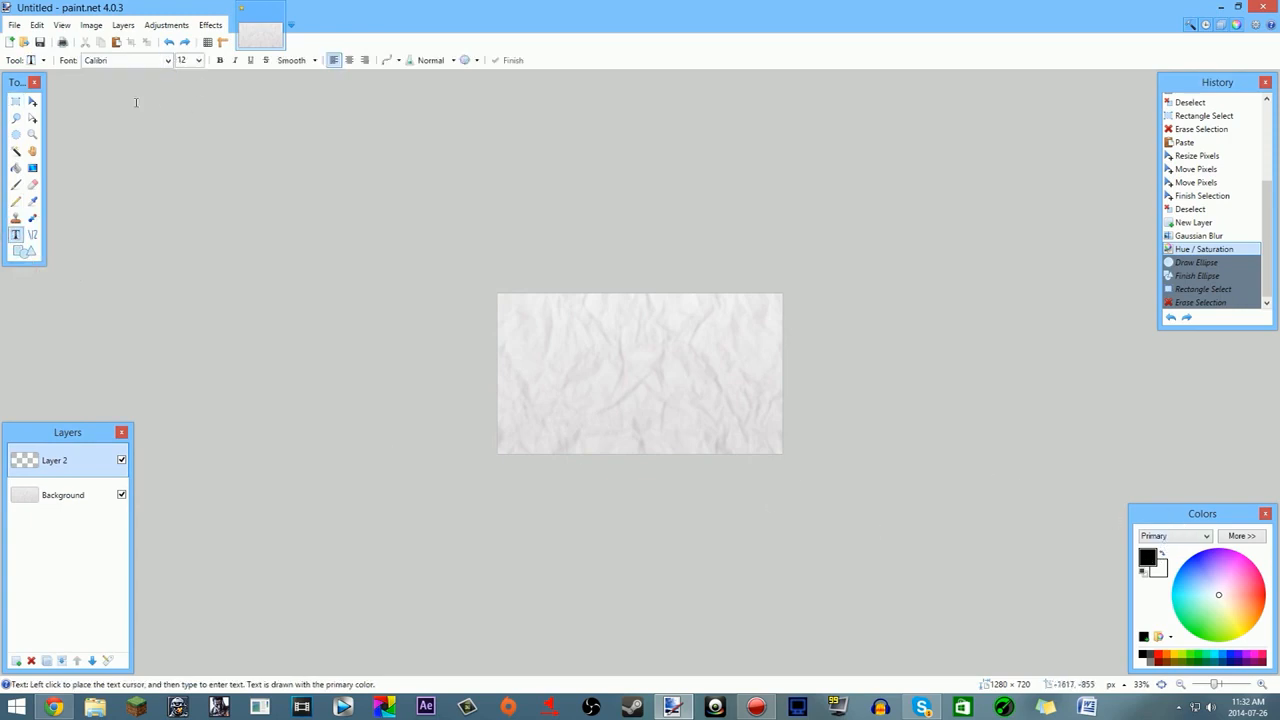
left_click(168, 60)
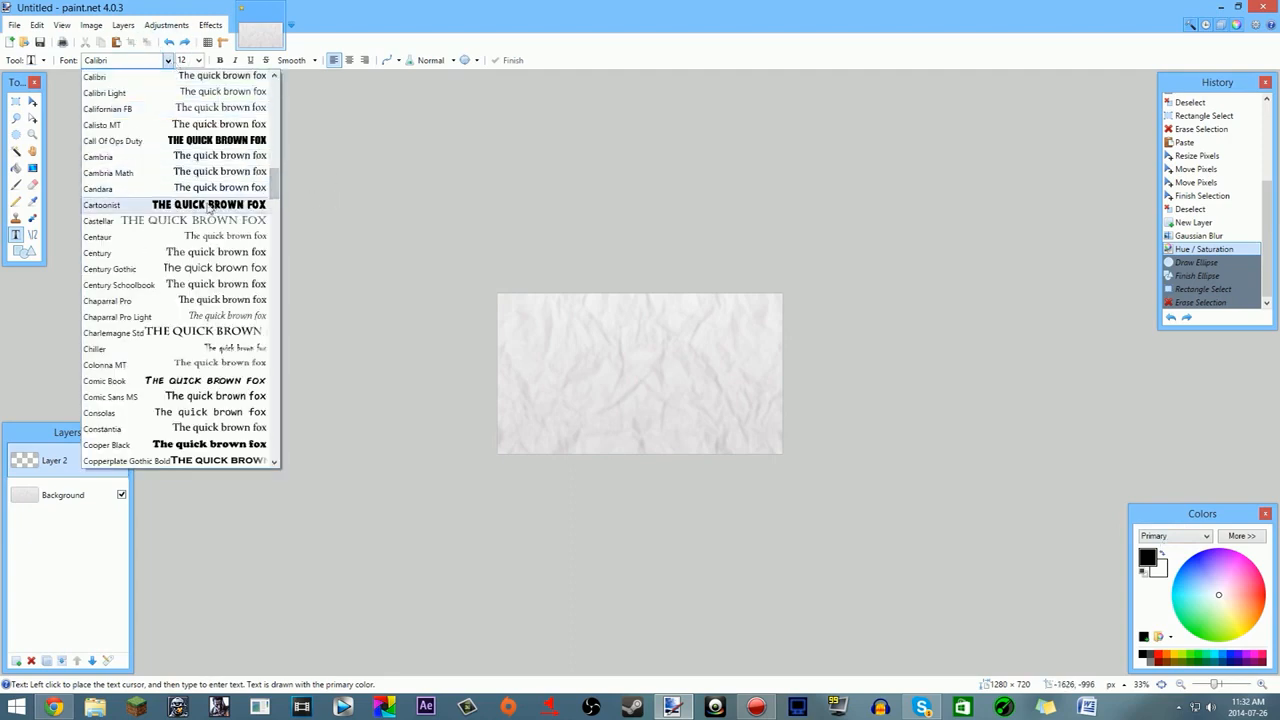
left_click(139, 205)
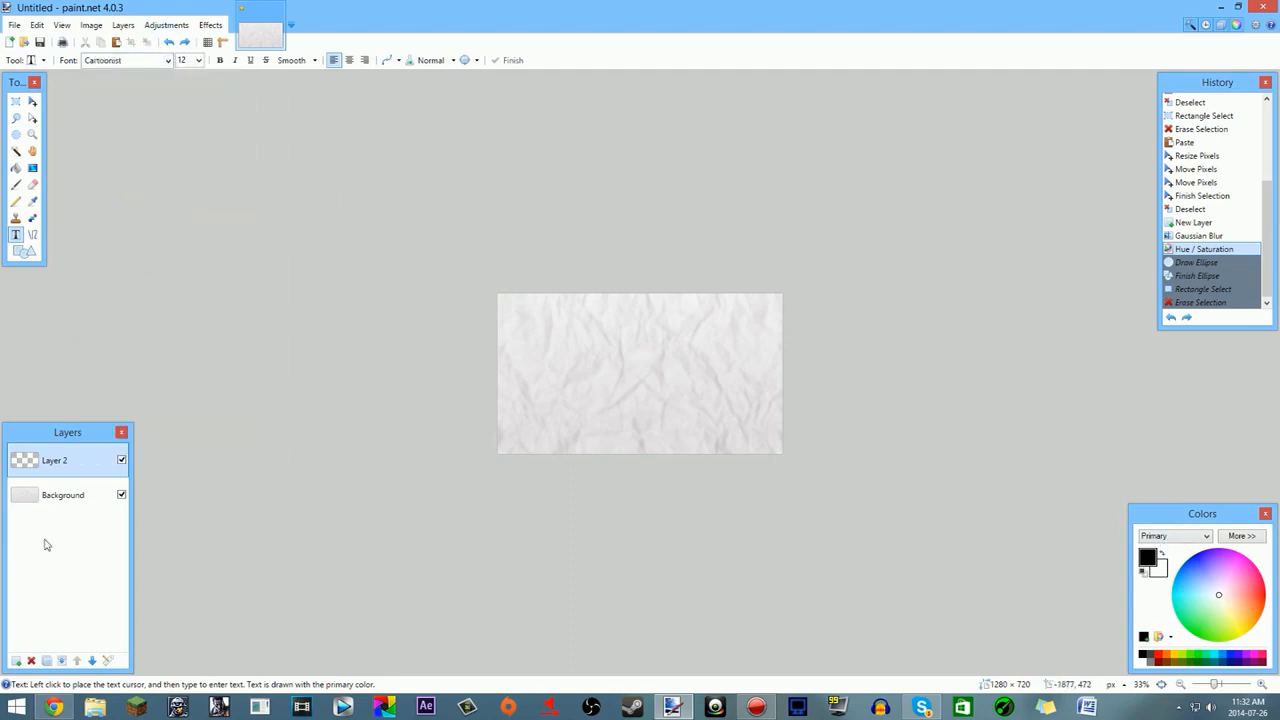
Step: Switch to Chrome to view the dafont.com results for Cartoonist, close that tab, and return to paint.net
left_click(55, 707)
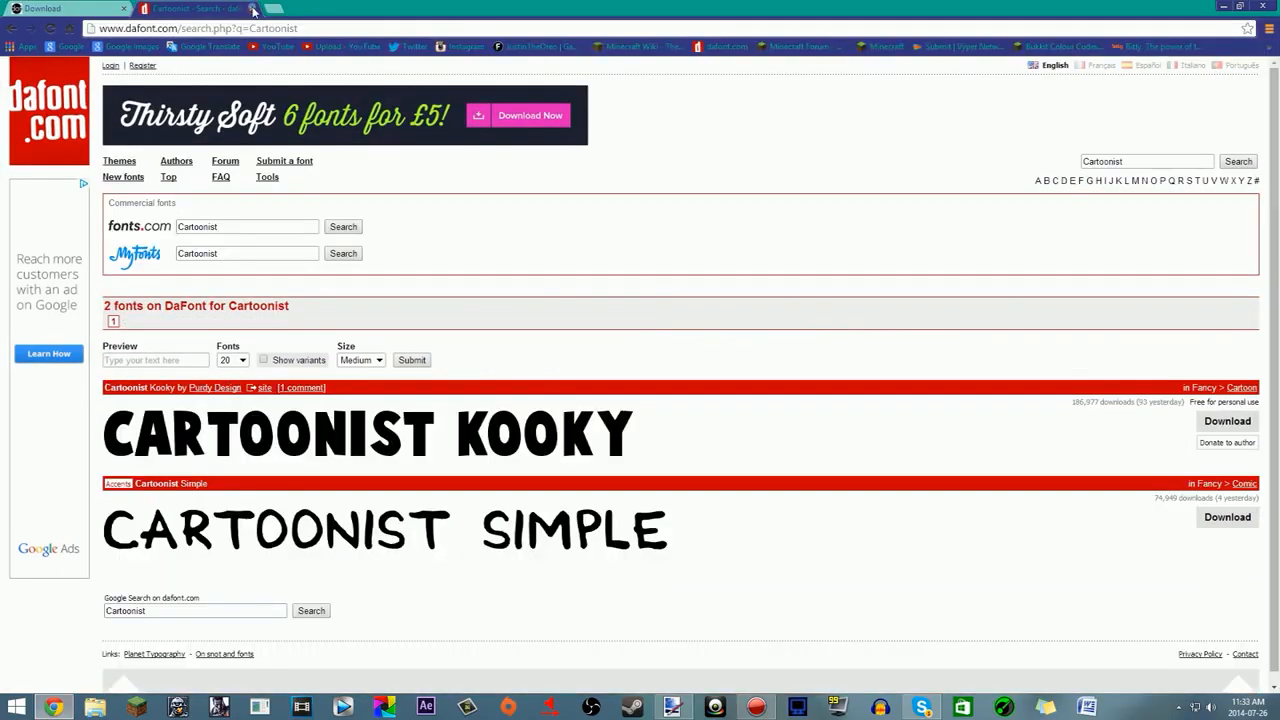
left_click(253, 9)
left_click(1224, 6)
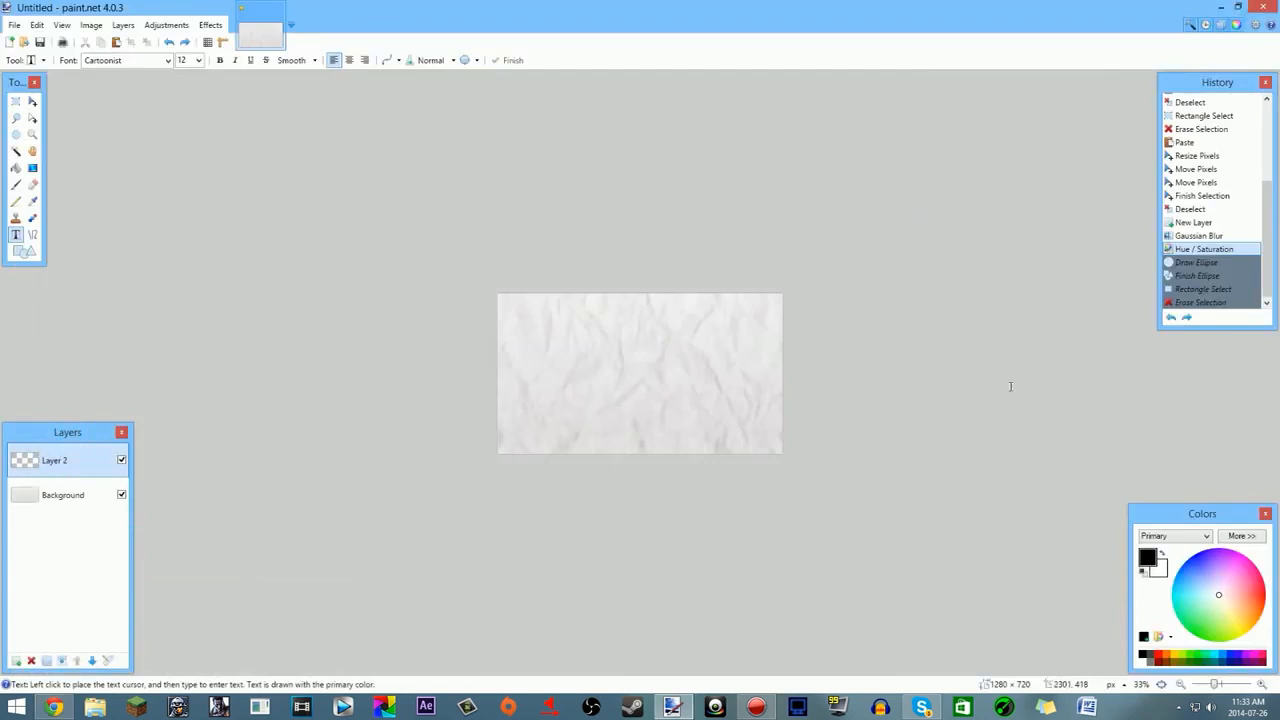
Step: Add the text "TUTORIAL" at font size 96 on Layer 2 and move it to the upper middle of the canvas
scroll(920, 331, "up", 3)
scroll(686, 417, "down", 1)
scroll(637, 397, "up", 2)
scroll(625, 409, "down", 2)
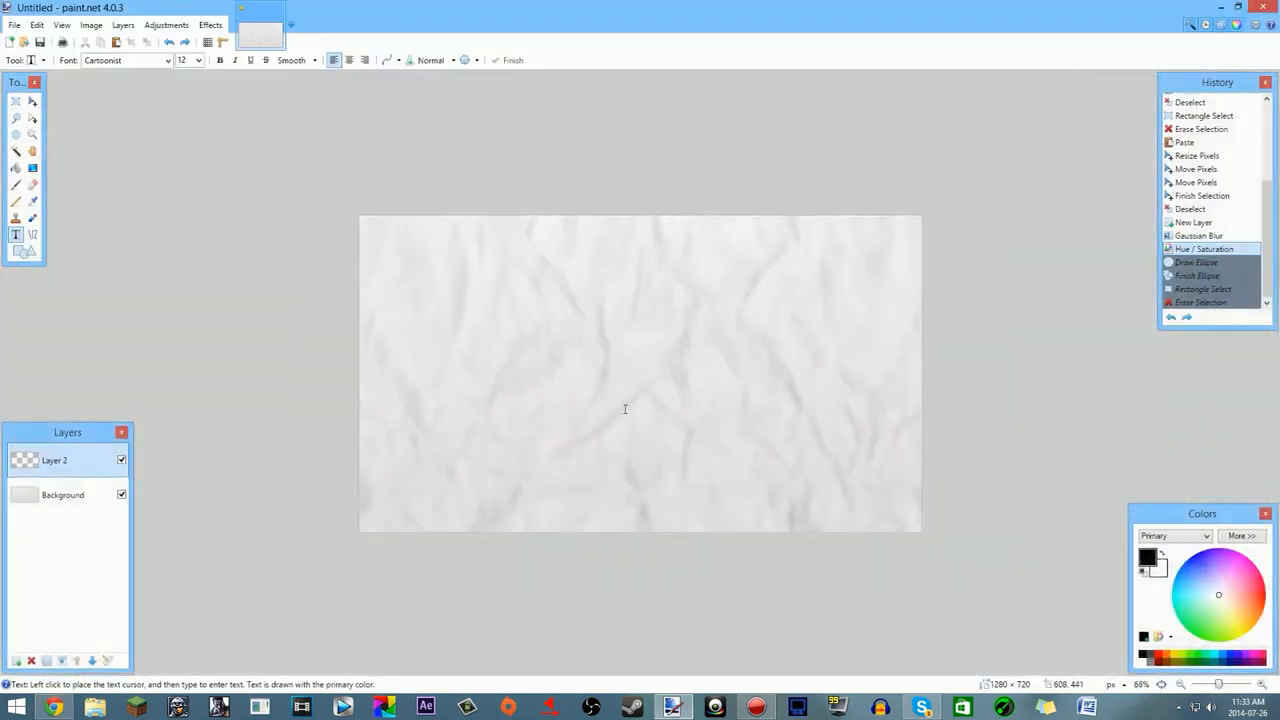
left_click(429, 264)
left_click(198, 60)
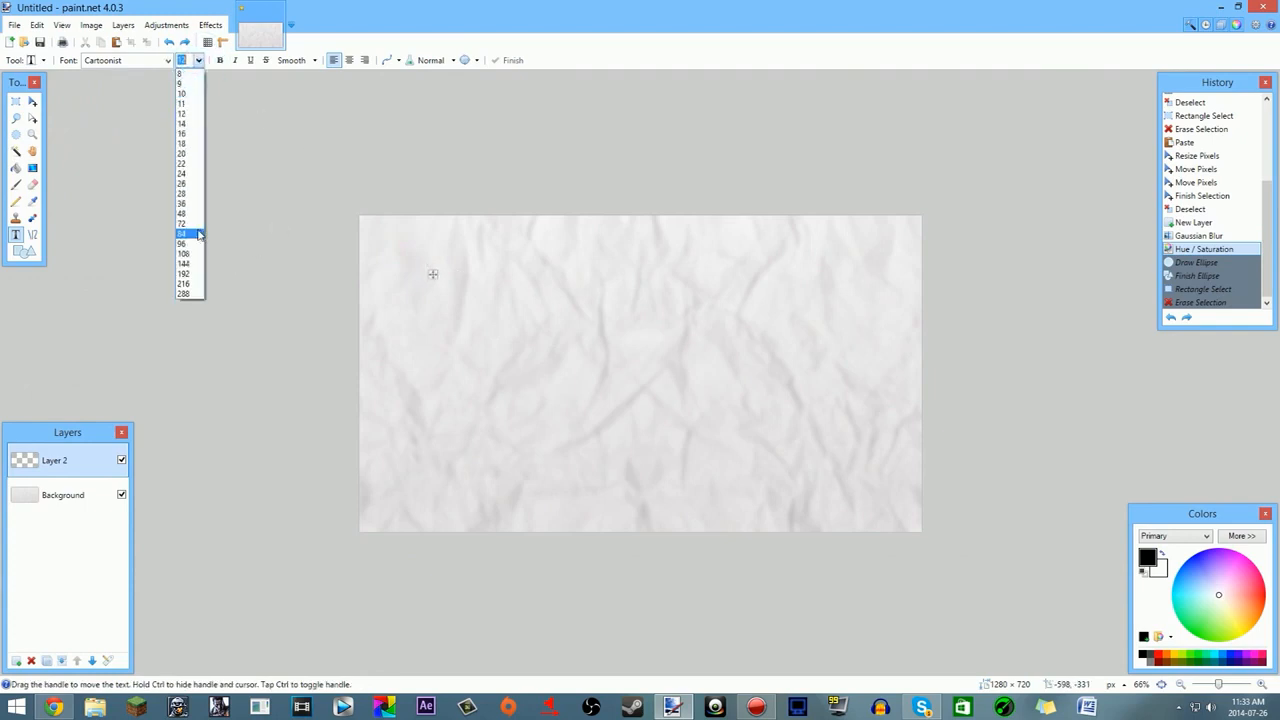
left_click(194, 244)
left_click_drag(433, 296, 414, 296)
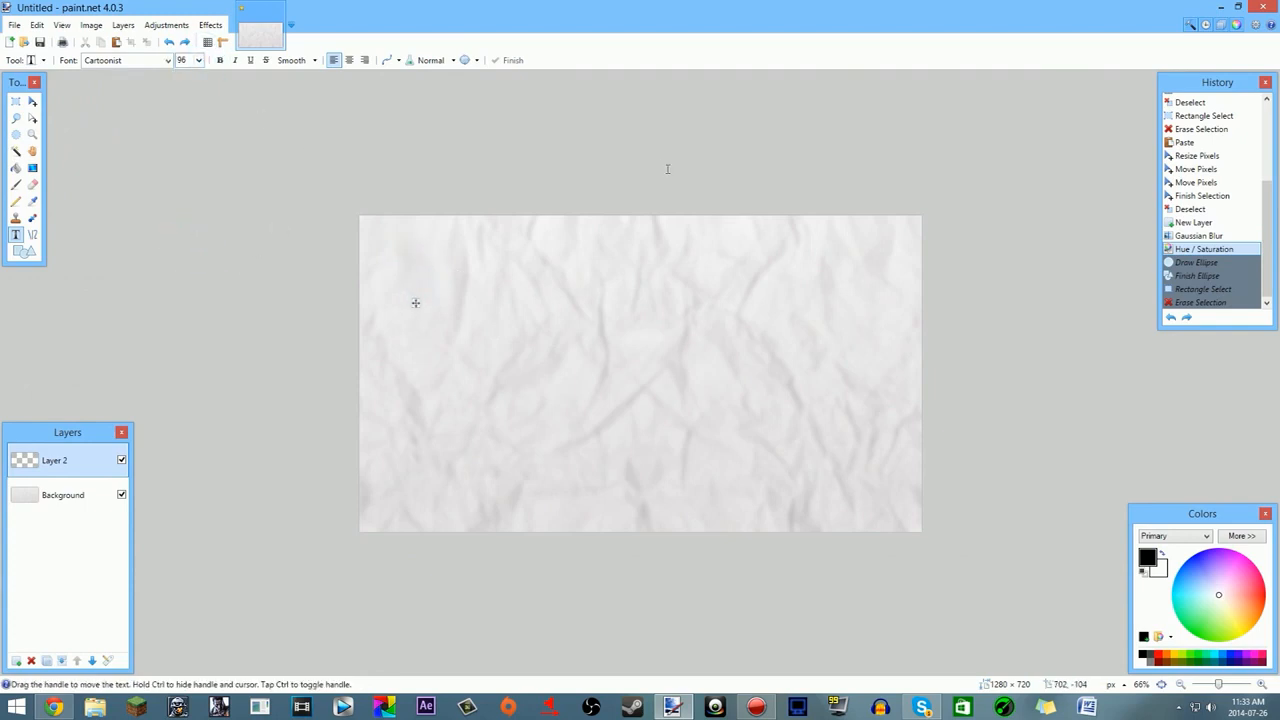
type("TUTORIAL")
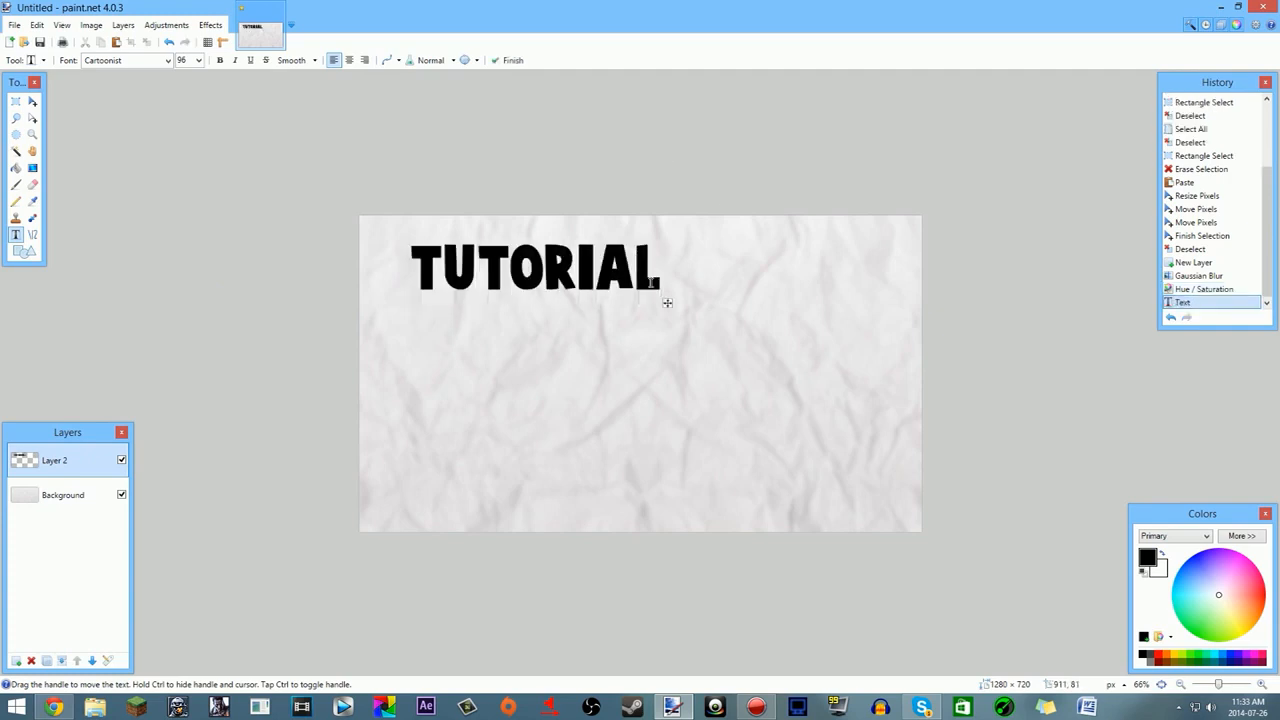
left_click_drag(668, 306, 784, 290)
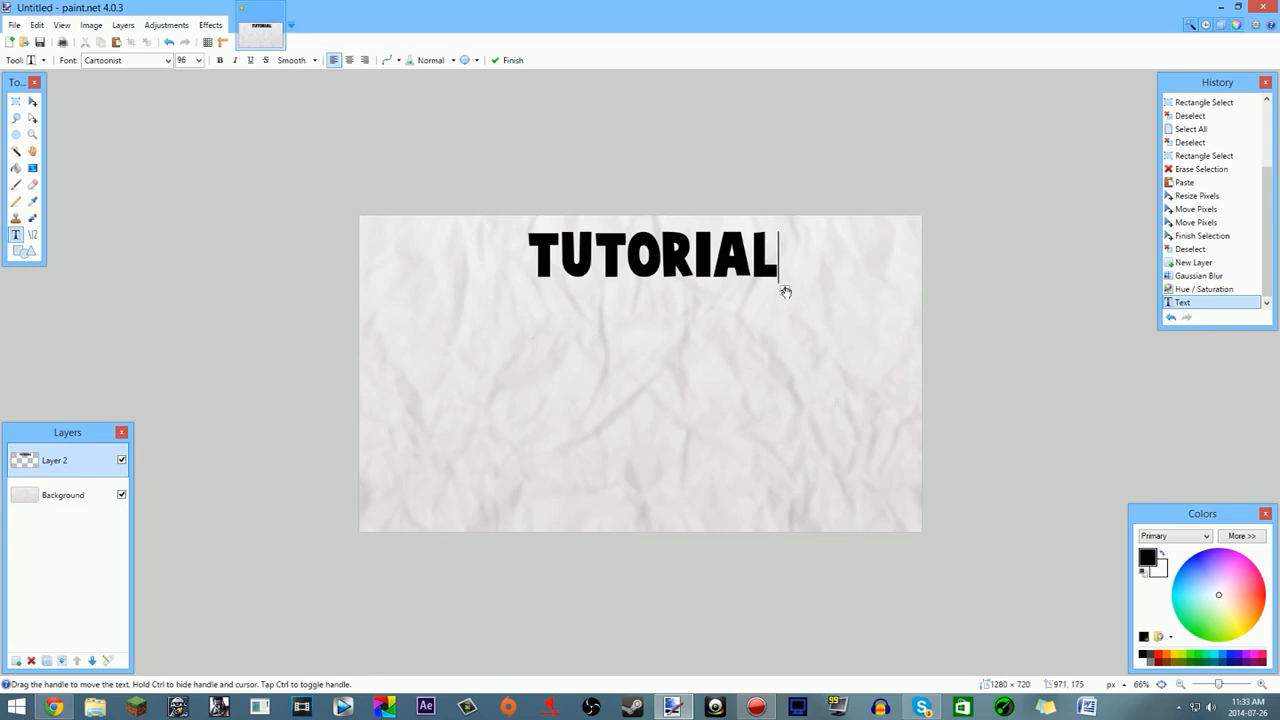
left_click_drag(786, 291, 763, 299)
Step: Try the "TUTORIAL" text at font sizes 144 and 216, moving it to span the canvas width
left_click(198, 60)
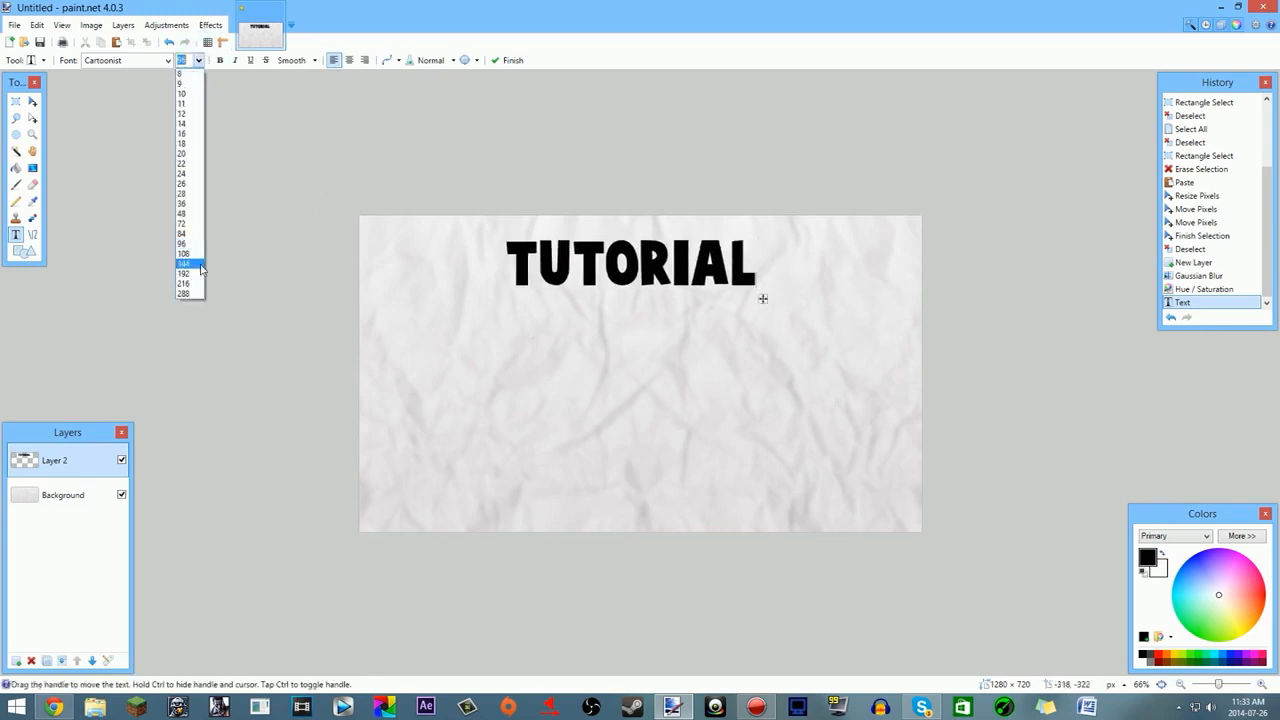
left_click(199, 264)
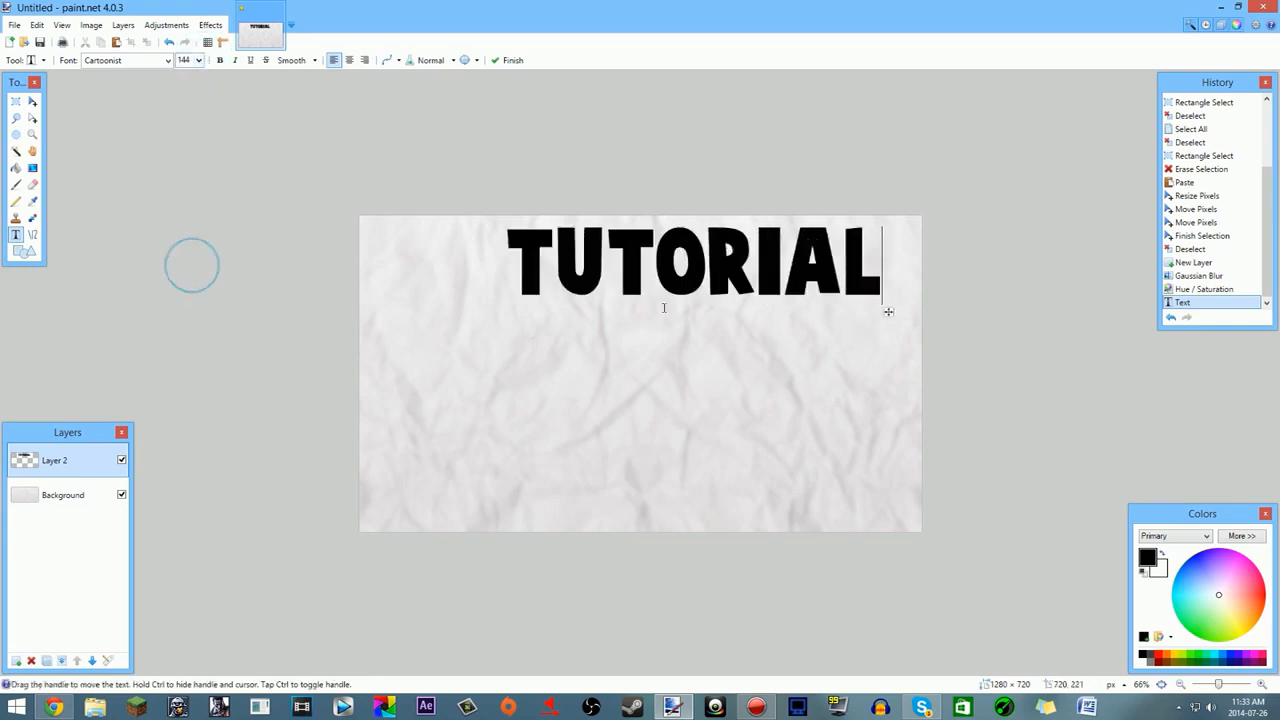
left_click(198, 60)
left_click(190, 288)
left_click_drag(915, 333, 768, 350)
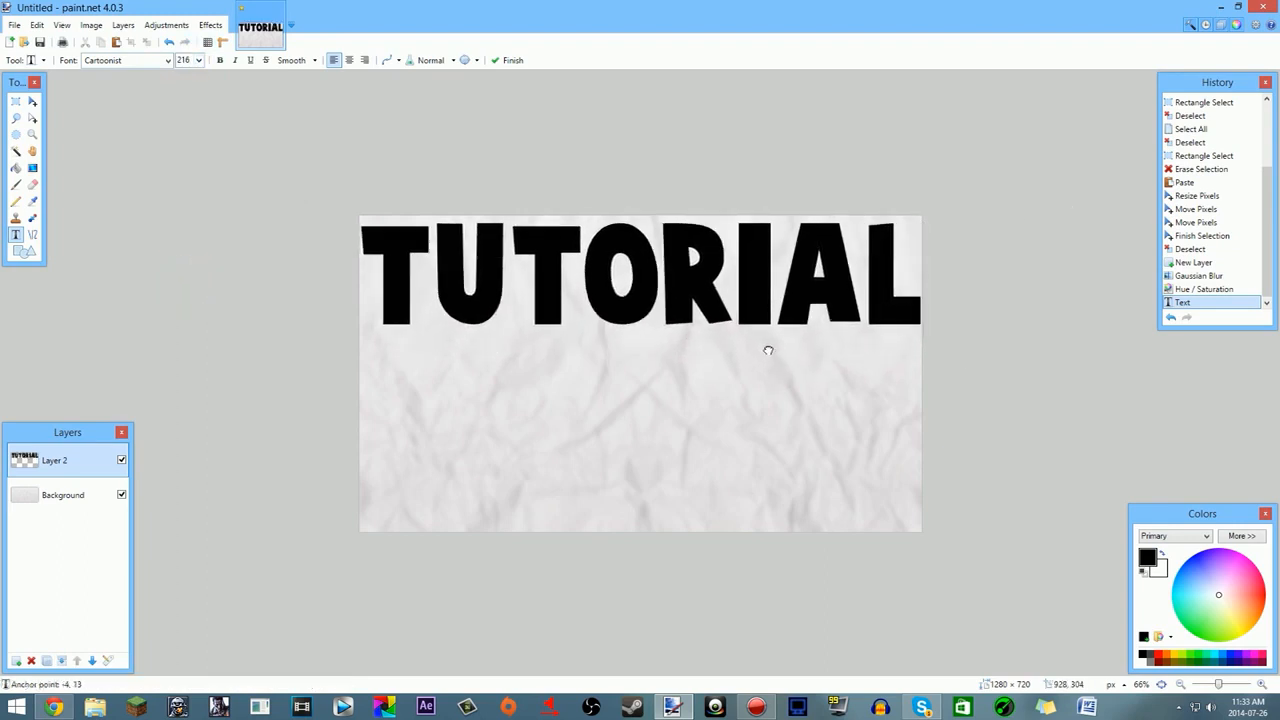
Step: Set the "TUTORIAL" text to font size 192 and center it along the canvas's upper edge
left_click(189, 62)
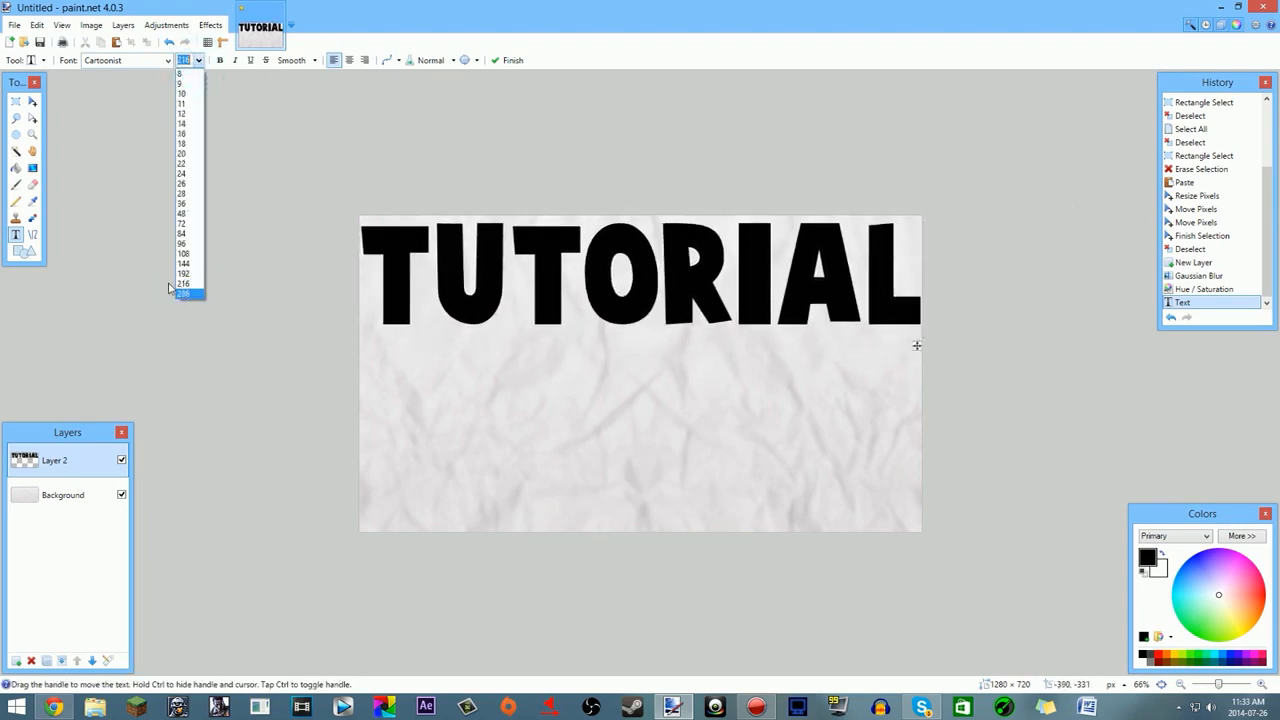
left_click(183, 273)
left_click_drag(867, 341, 908, 337)
scroll(889, 363, "down", 5)
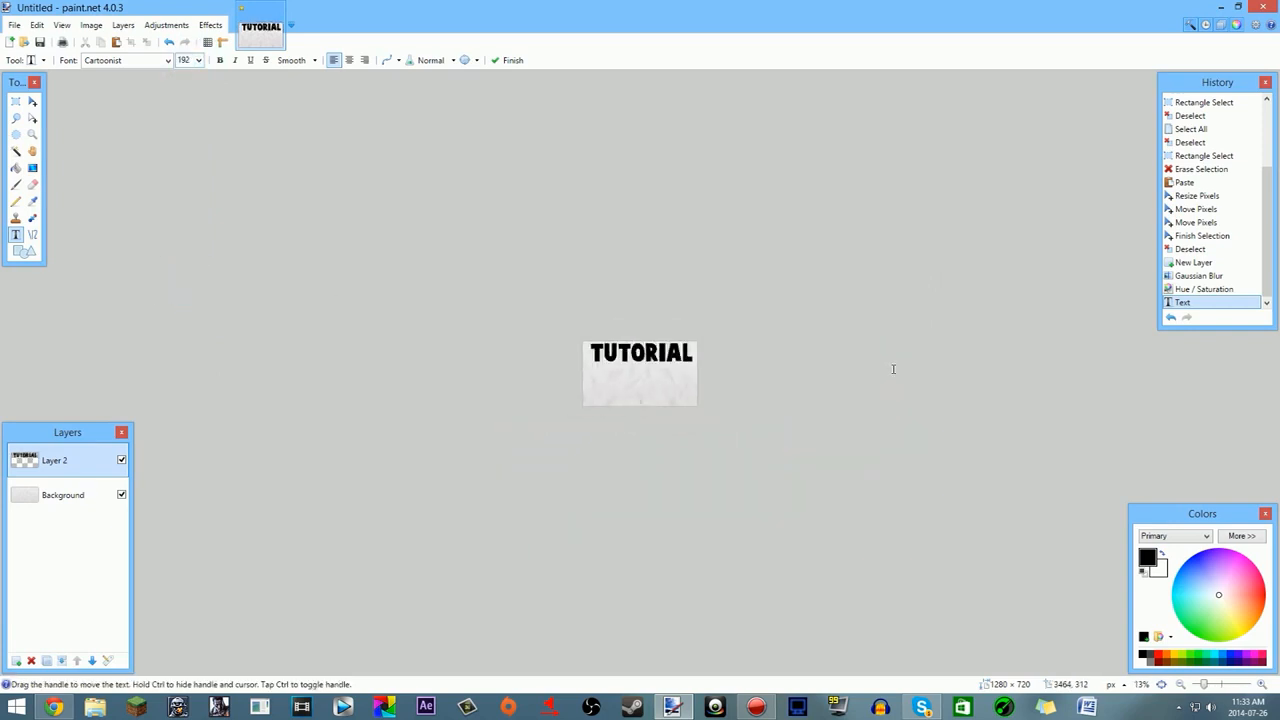
scroll(886, 416, "down", 1)
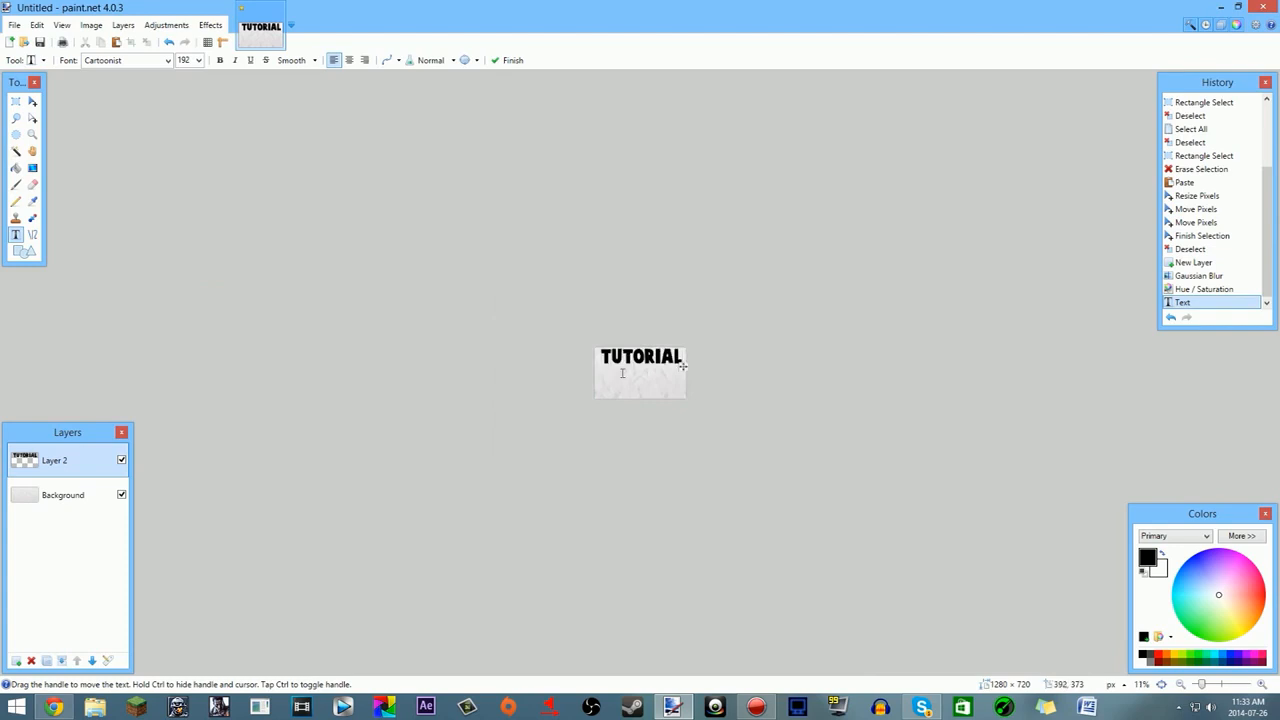
scroll(702, 378, "up", 6)
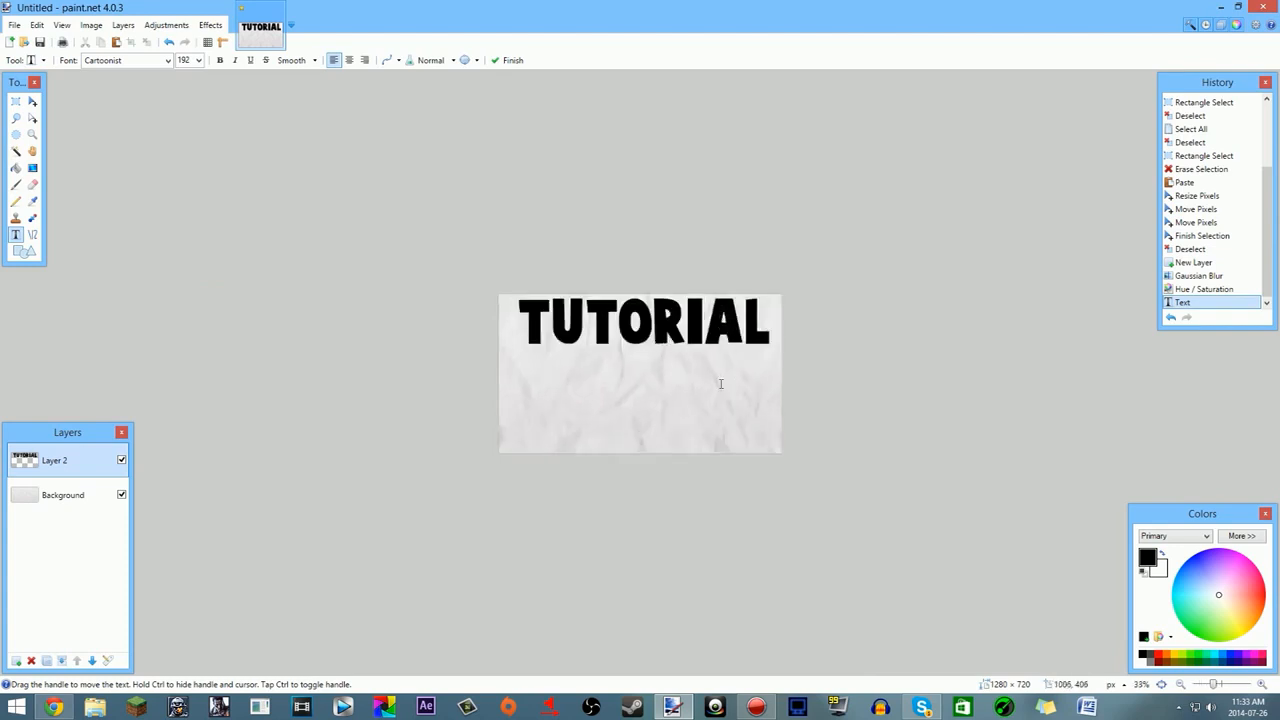
Step: Nudge the title slightly and add an exclamation mark so it reads "TUTORIAL!"
mouse_move(903, 331)
left_mouse_down()
mouse_move(889, 337)
mouse_move(905, 334)
left_mouse_up()
type("!")
scroll(920, 362, "down", 3)
scroll(920, 362, "up", 3)
scroll(917, 362, "down", 1)
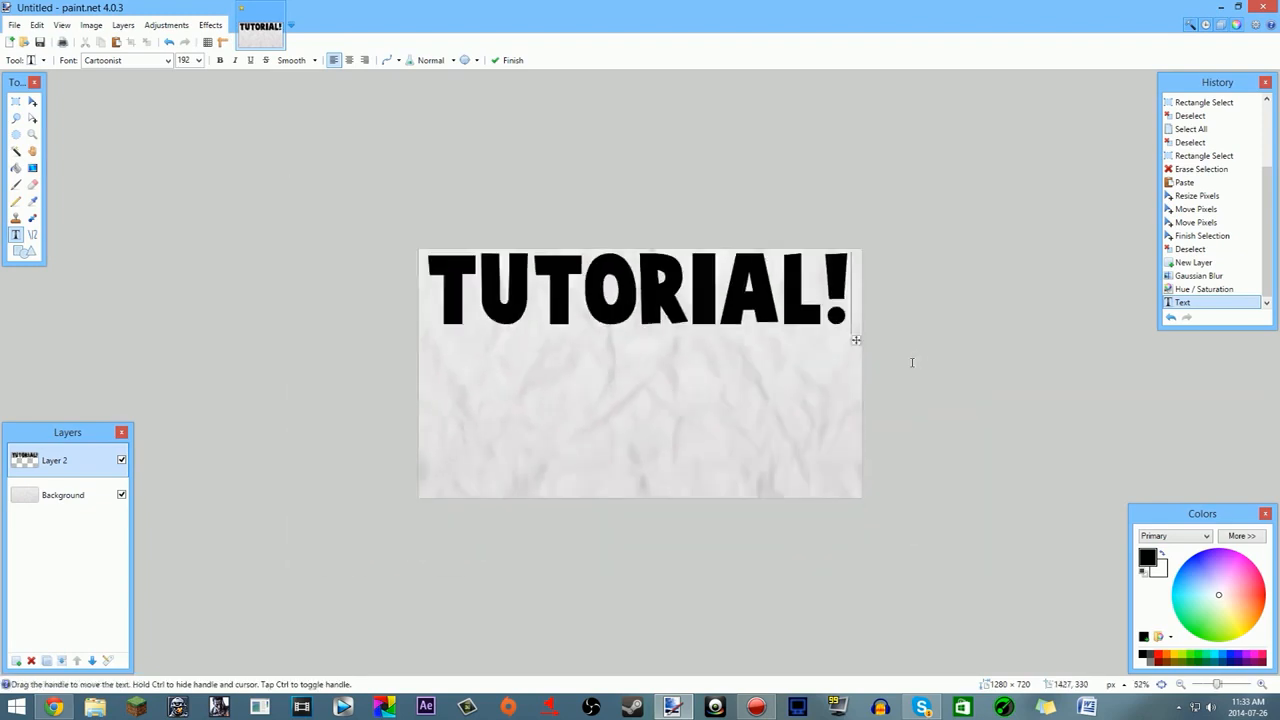
Step: Remove the exclamation mark from the title and shift the word "TUTORIAL" to center it horizontally
key("BackSpace")
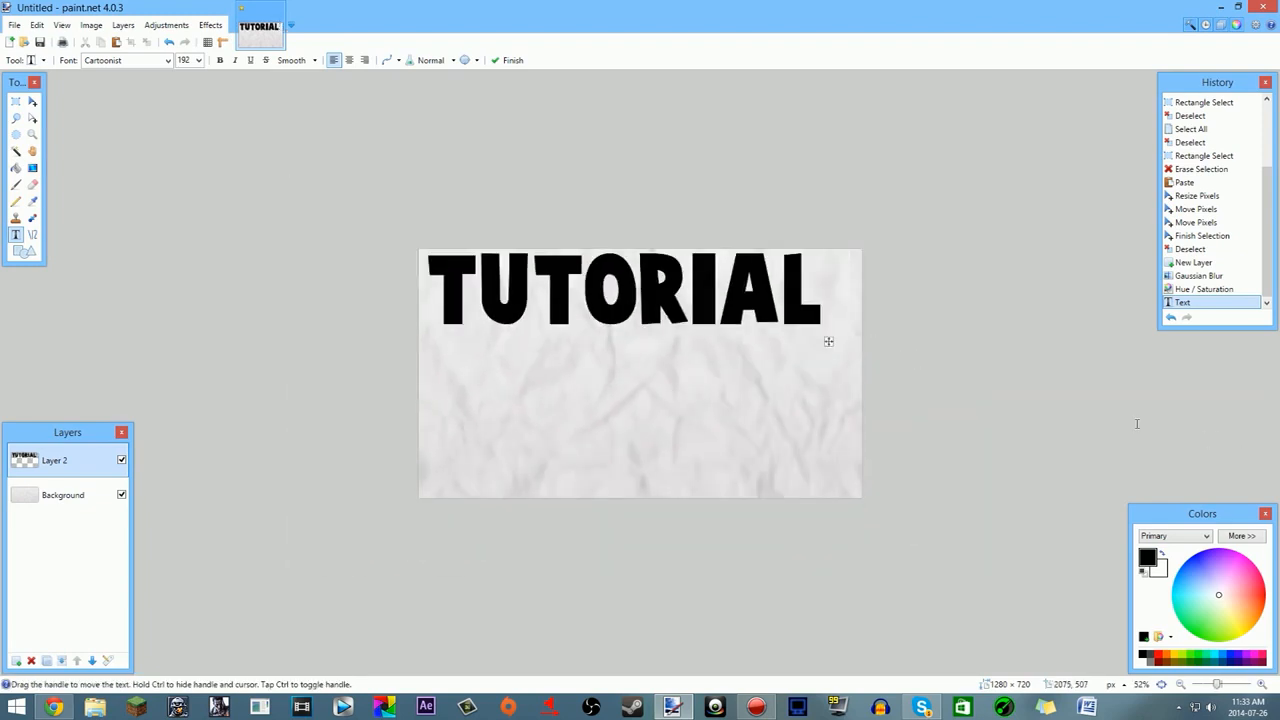
left_click_drag(829, 340, 843, 340)
scroll(840, 408, "down", 6)
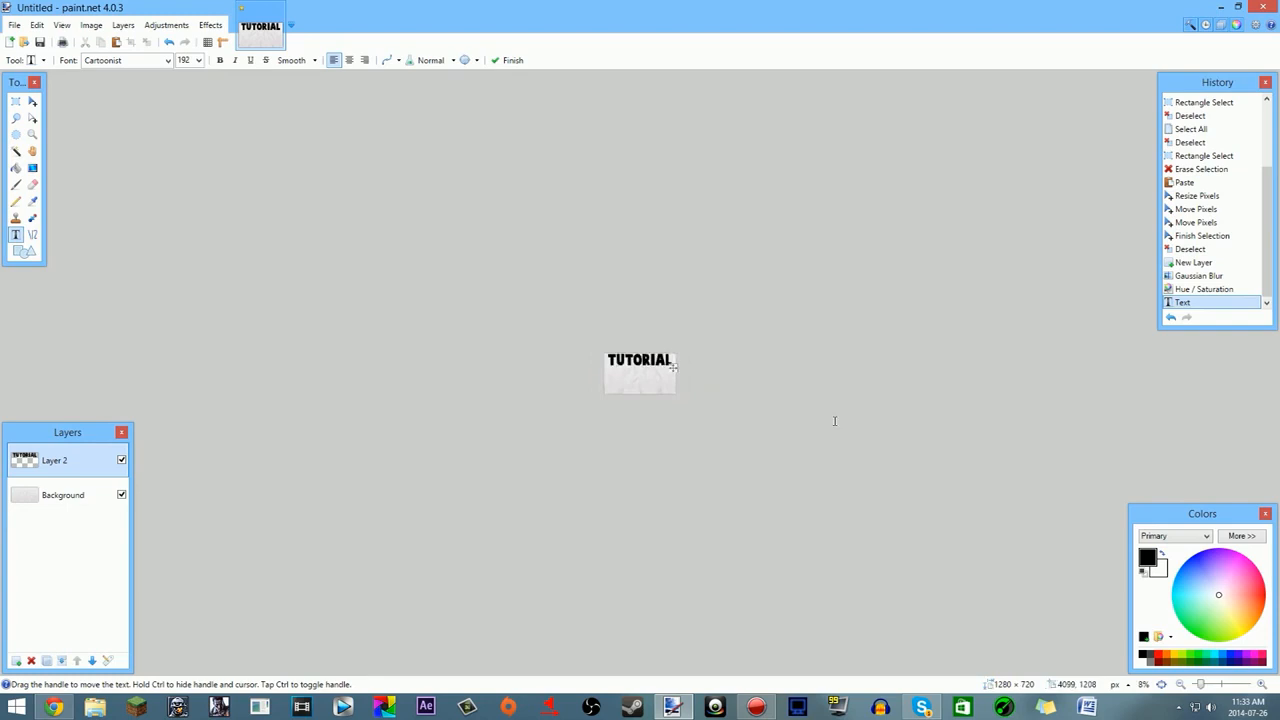
scroll(788, 380, "up", 6)
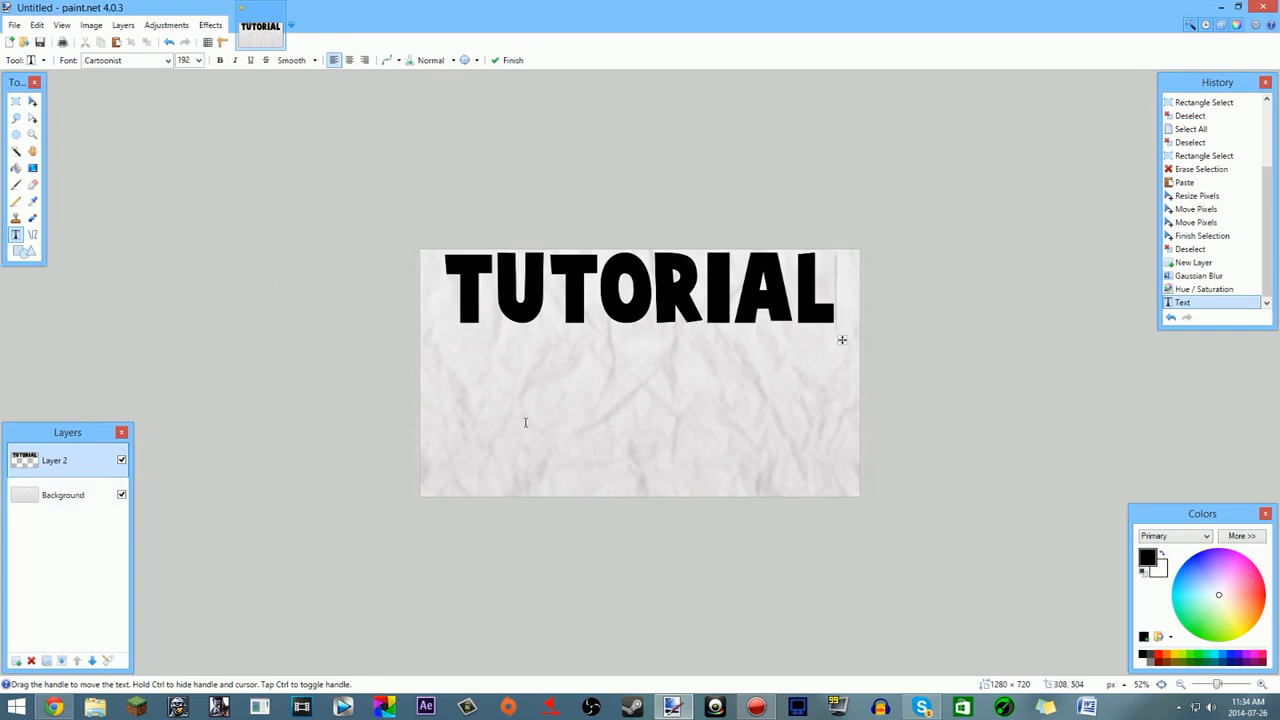
Step: Hide the Background layer to isolate the title on Layer 2, and make the Background visible again
left_click(84, 496)
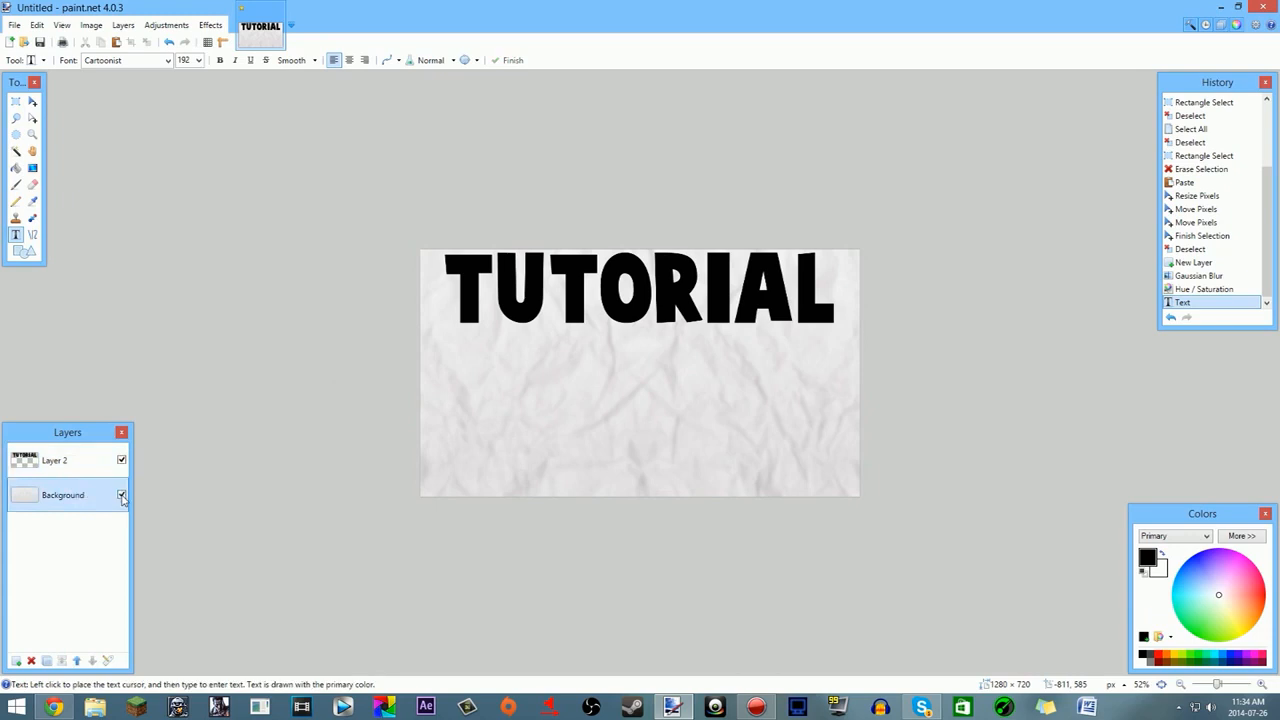
left_click(121, 495)
left_click(70, 460)
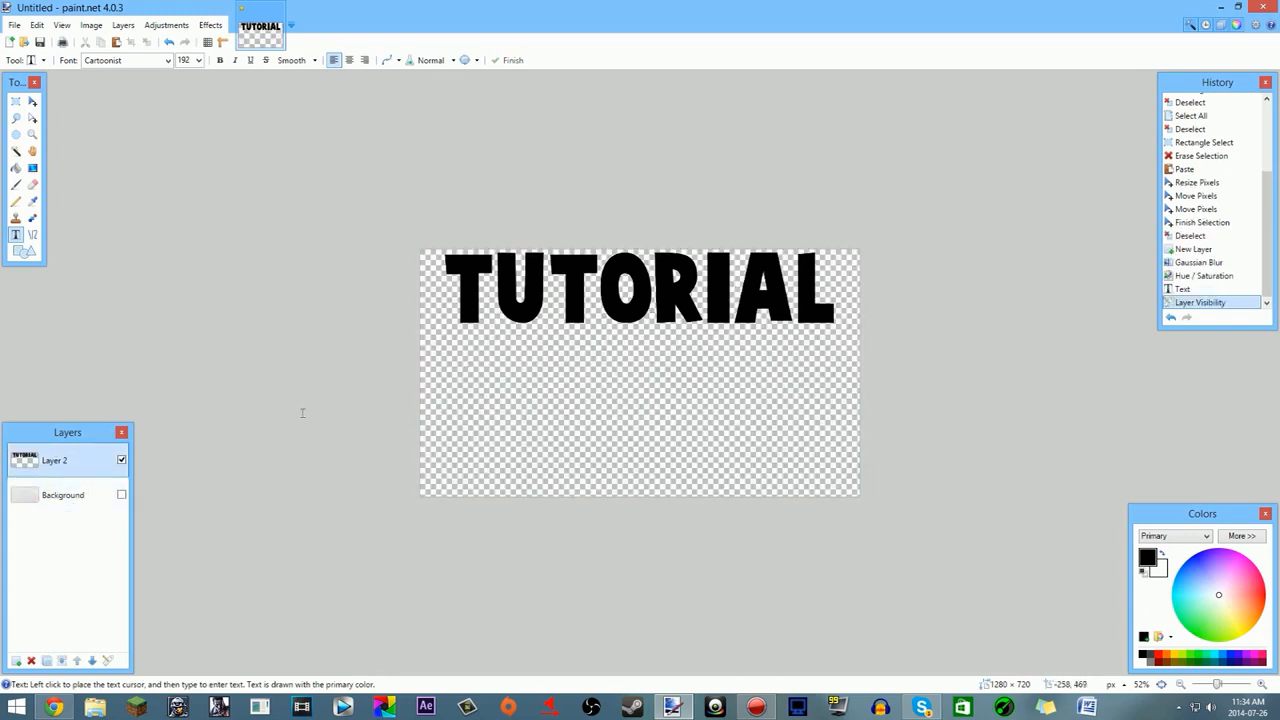
scroll(358, 409, "down", 2)
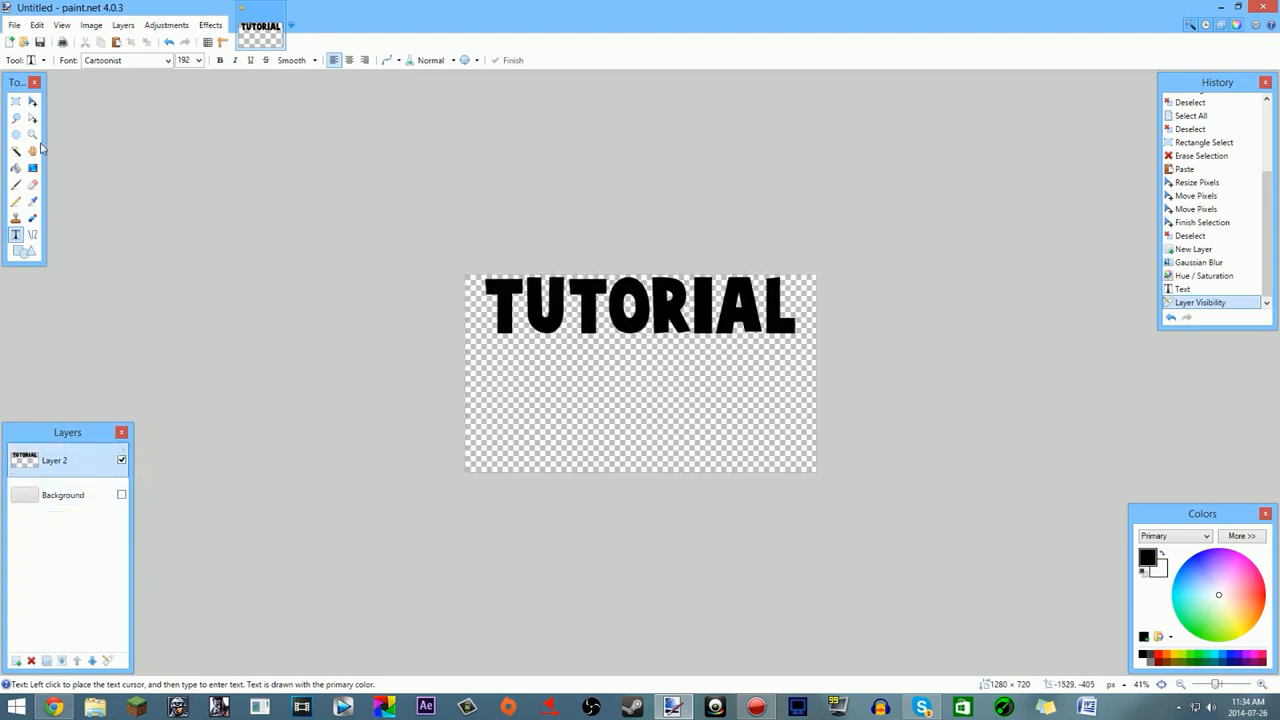
left_click(121, 494)
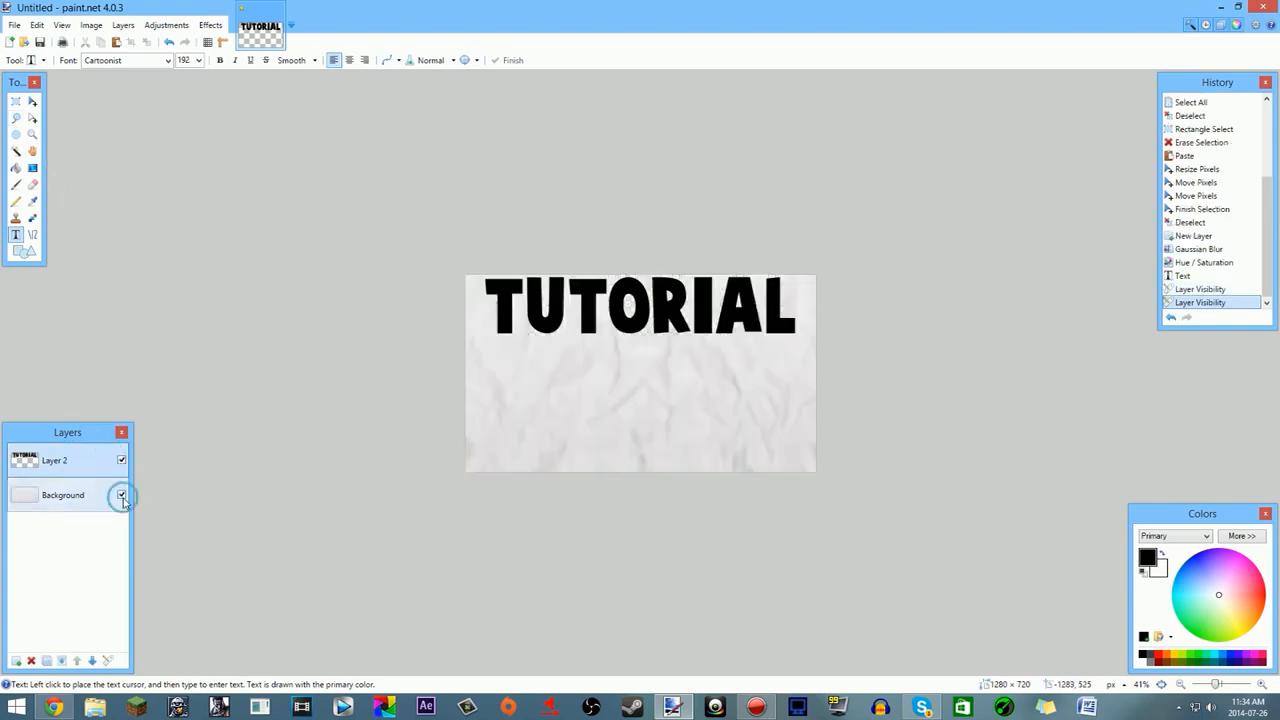
Step: Erase the whole canvas area on Layer 2, undo the erase, and clear the selection
left_click(13, 103)
left_click_drag(391, 254, 863, 523)
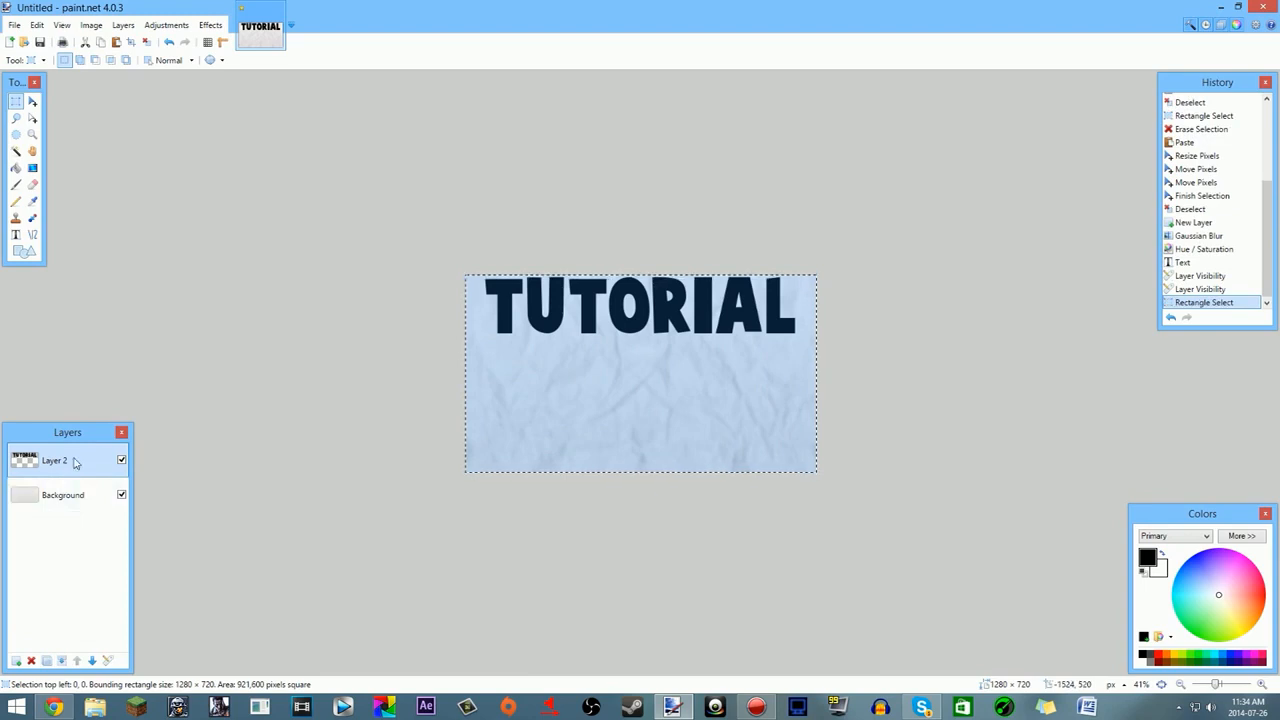
key("Delete")
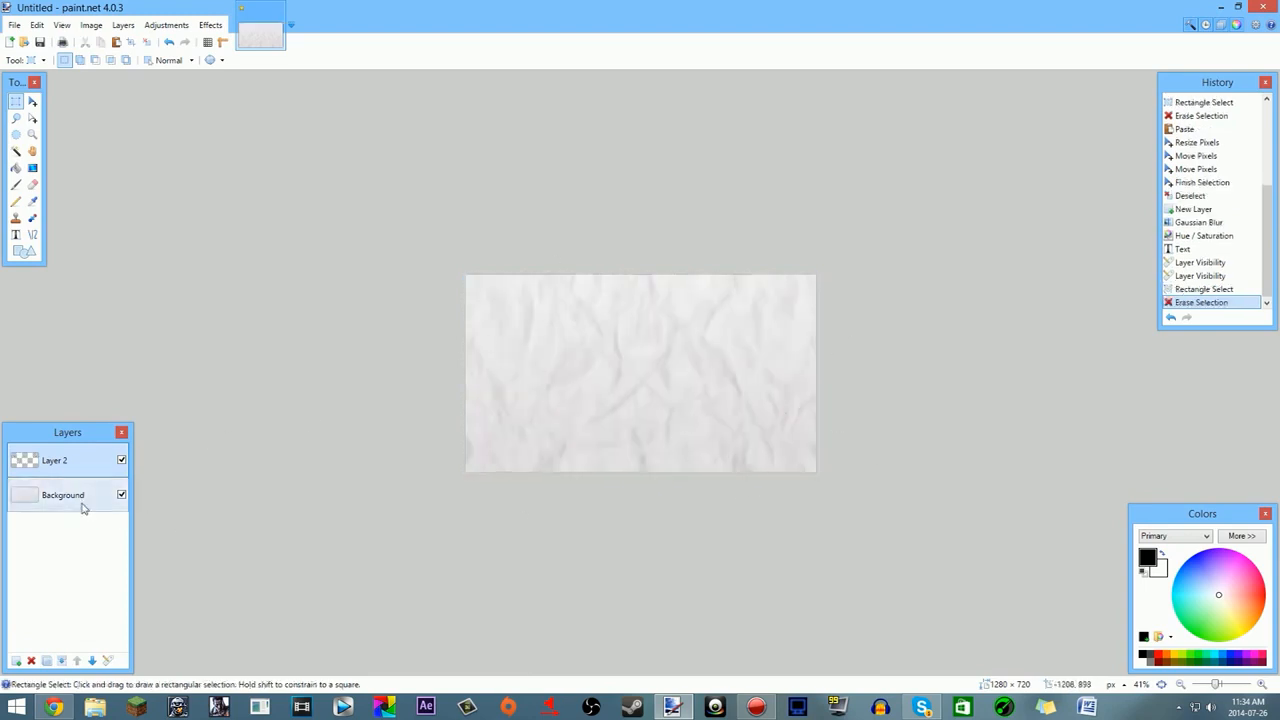
key("ctrl+z")
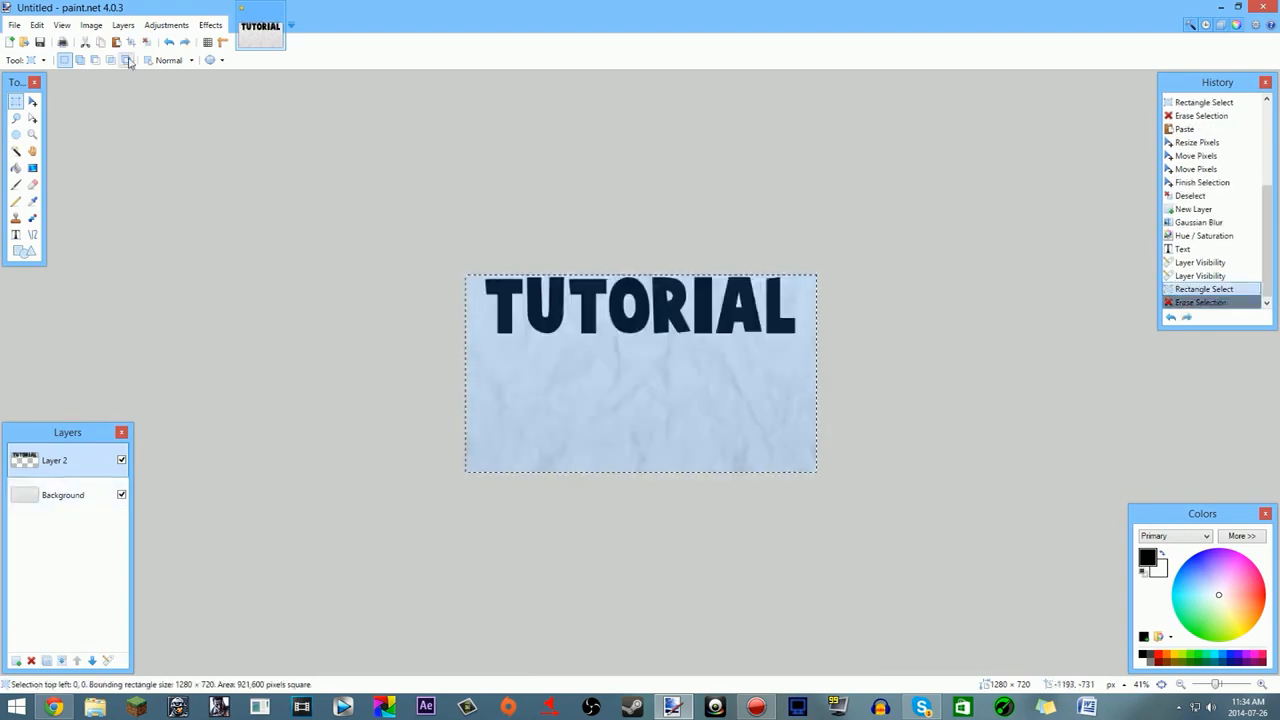
left_click(146, 42)
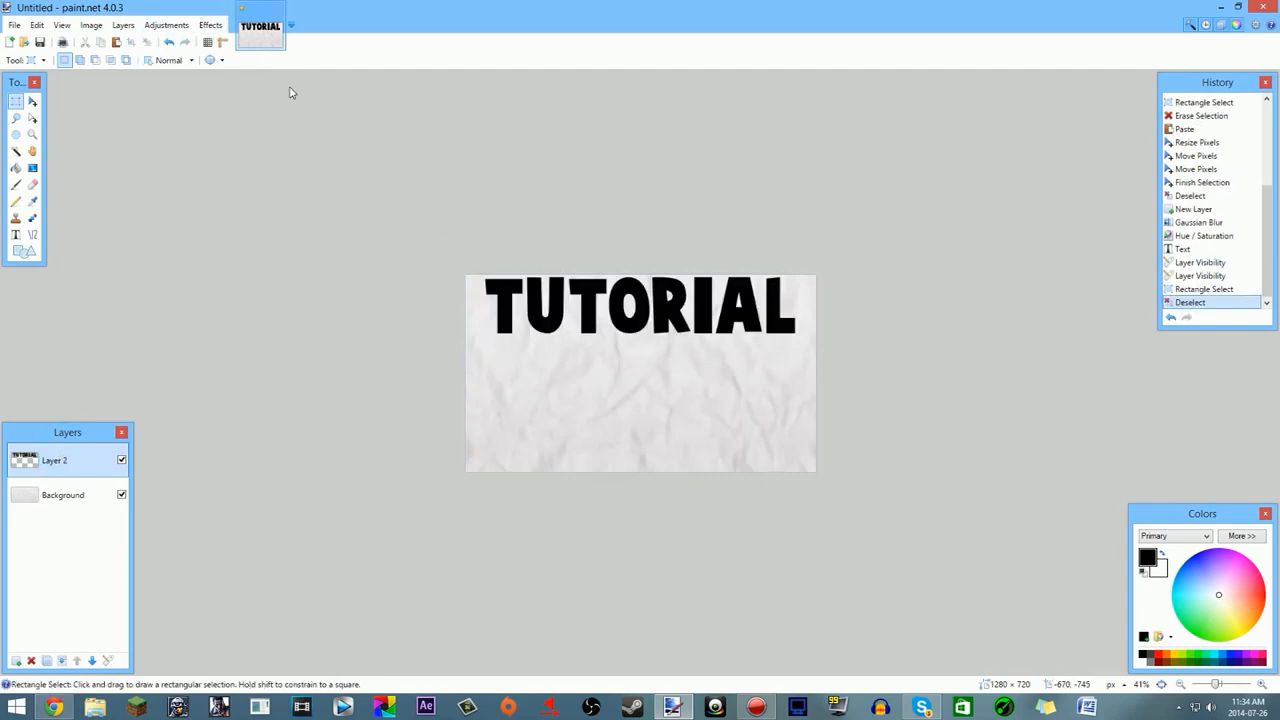
Step: Switch to the Paint Bucket and set the primary color to red
scroll(625, 270, "down", 4)
scroll(620, 310, "up", 6)
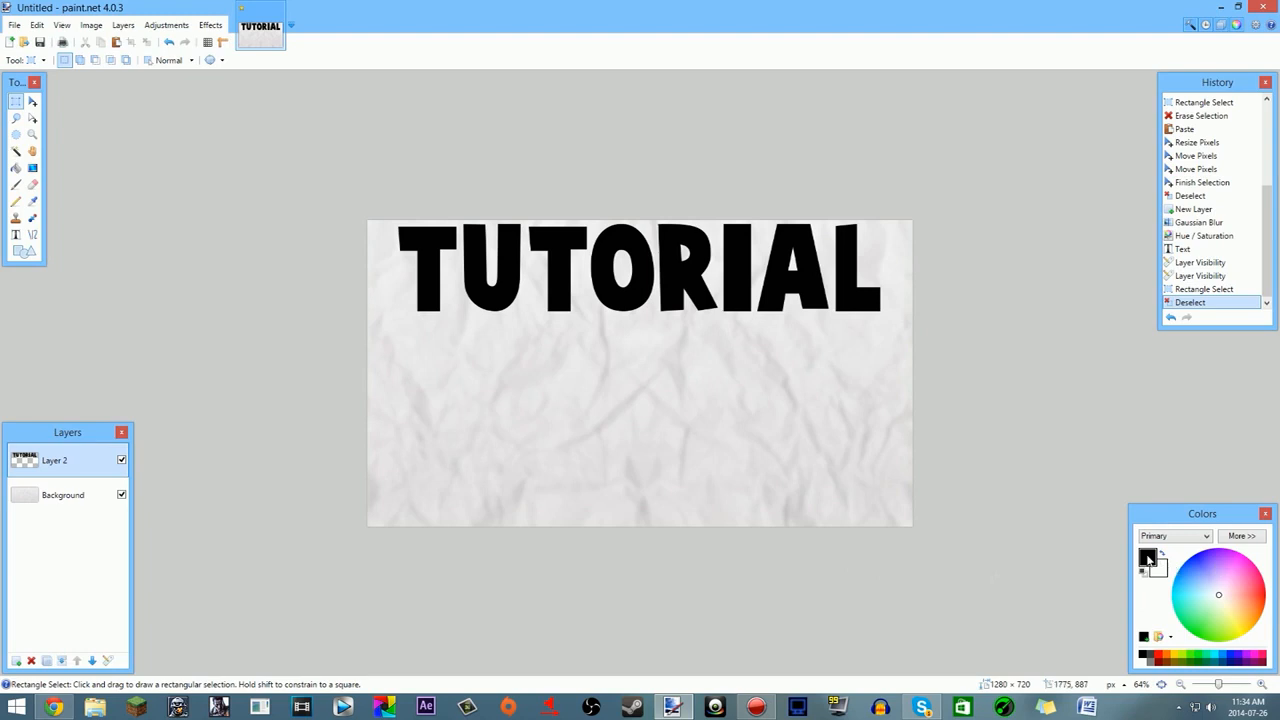
mouse_move(1220, 597)
left_mouse_down()
mouse_move(1218, 568)
mouse_move(1266, 555)
mouse_move(1266, 676)
mouse_move(1237, 597)
left_mouse_up()
left_click(1147, 571)
left_click(15, 168)
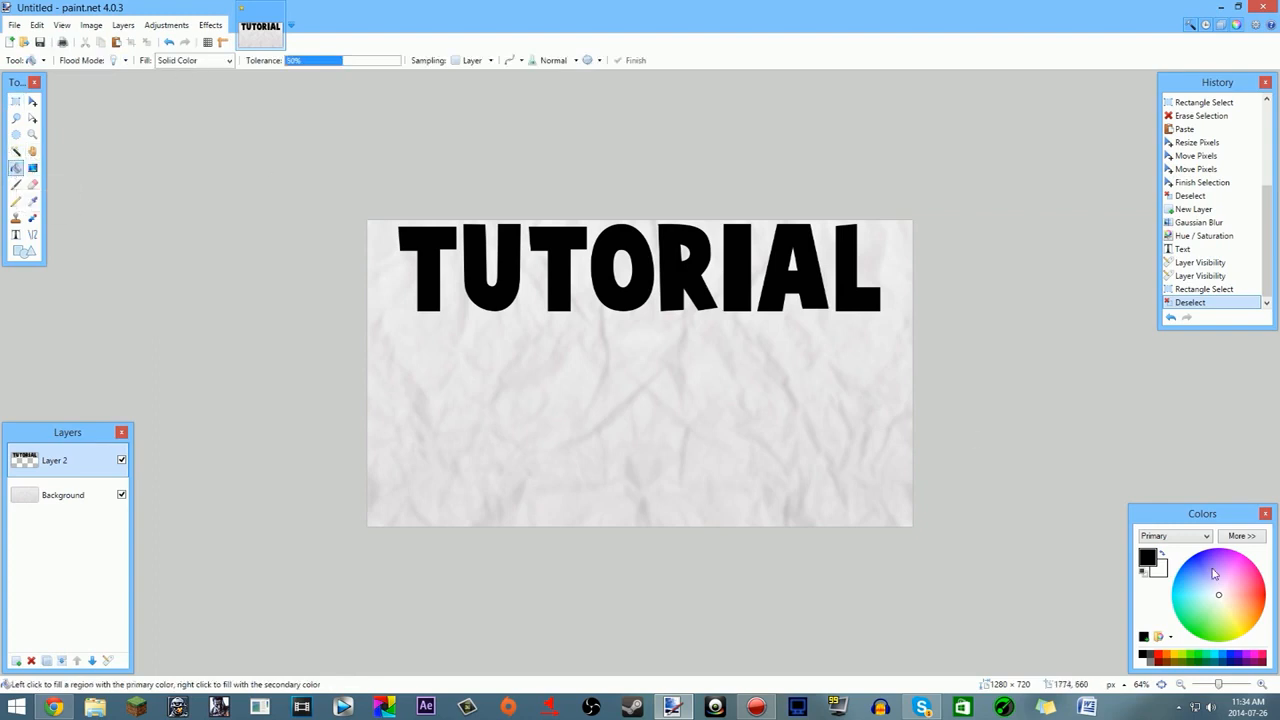
mouse_move(1218, 601)
left_mouse_down()
mouse_move(1200, 553)
mouse_move(1274, 598)
mouse_move(1277, 624)
mouse_move(1272, 594)
left_mouse_up()
Step: Try filling all the title letters red at once and undo the fills
left_click(667, 260)
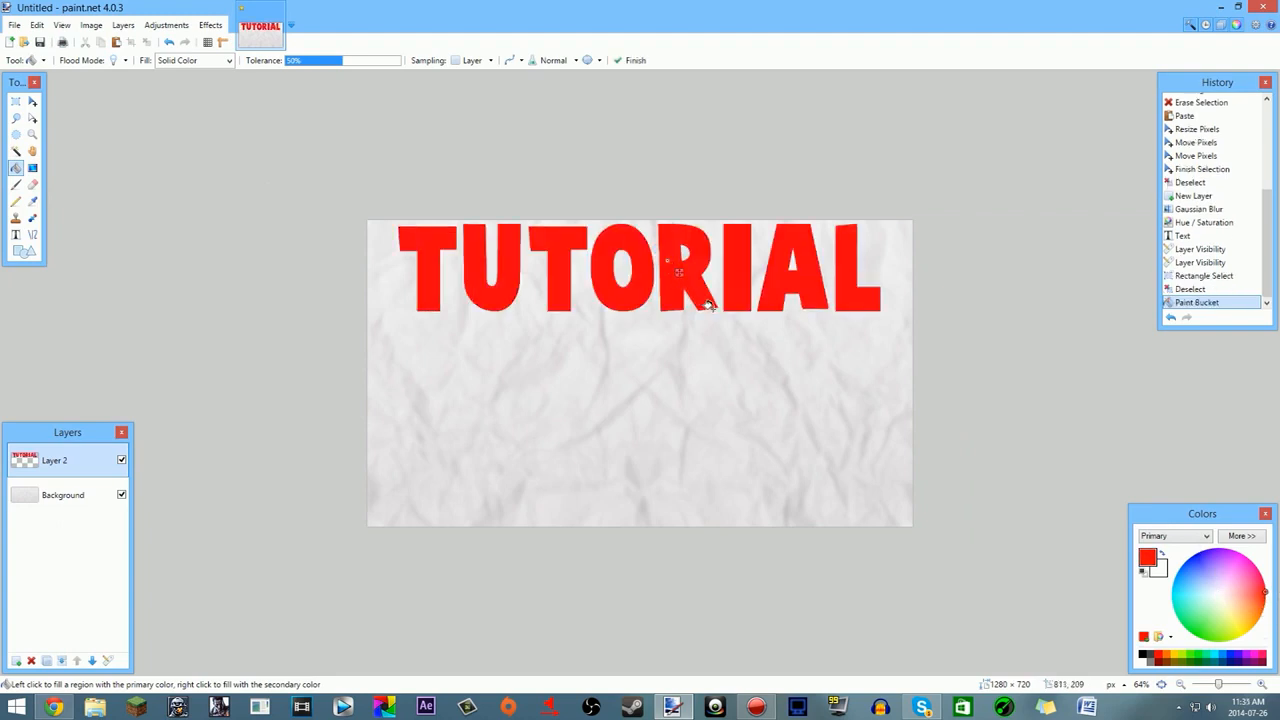
left_click(645, 264)
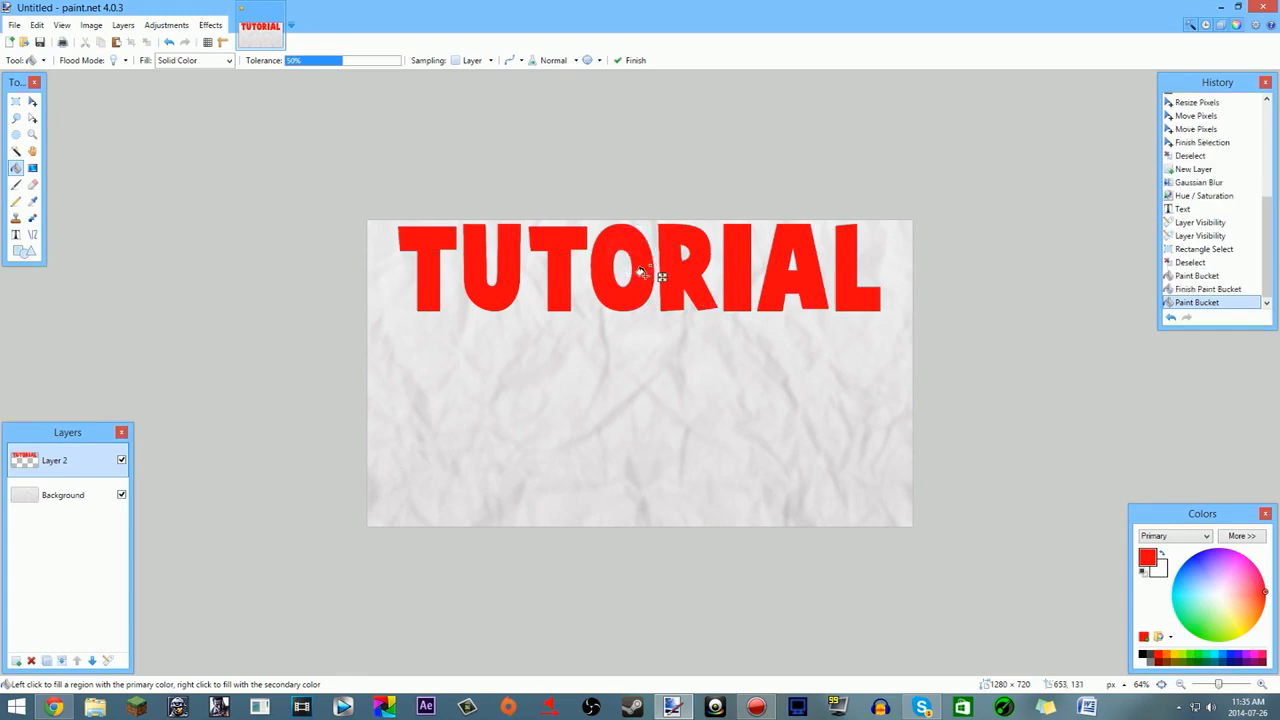
key("ctrl+z")
key("ctrl+z")
key("ctrl+z")
Step: Try filling the letters O, T, U and T of the title red one by one, and undo these fills
left_click(620, 275)
left_click(550, 266)
left_click(497, 290)
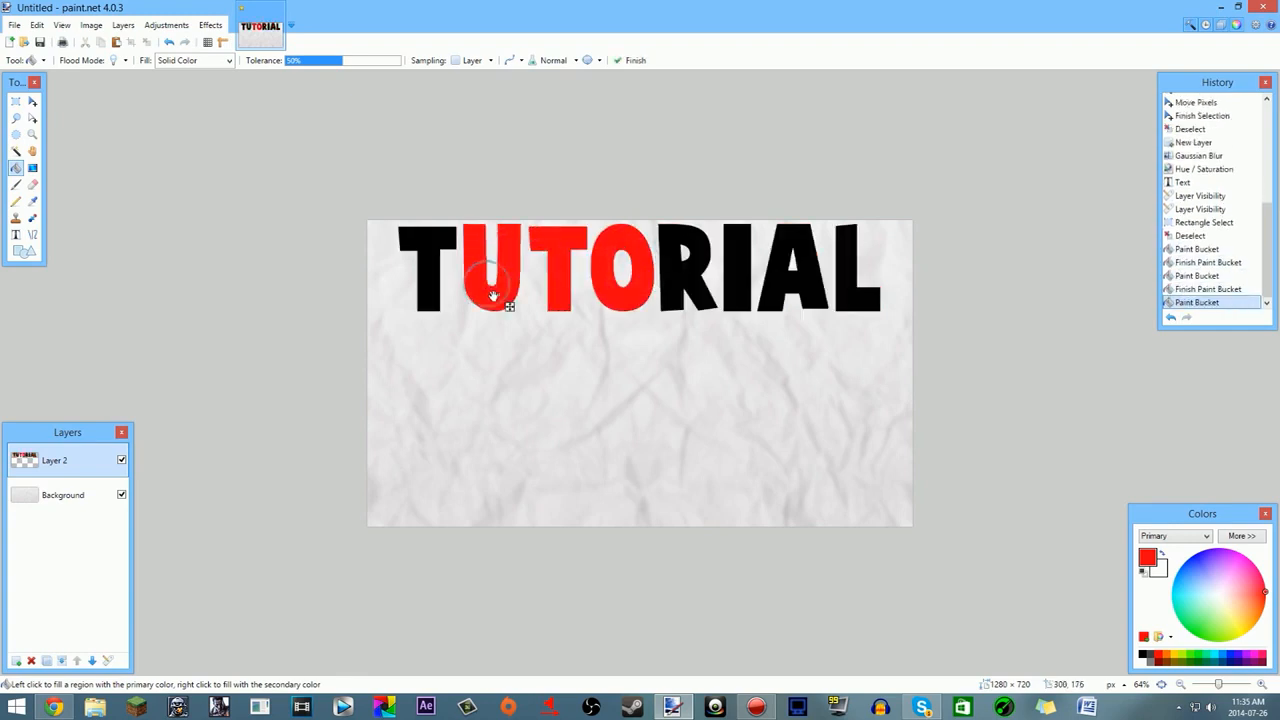
left_click(426, 277)
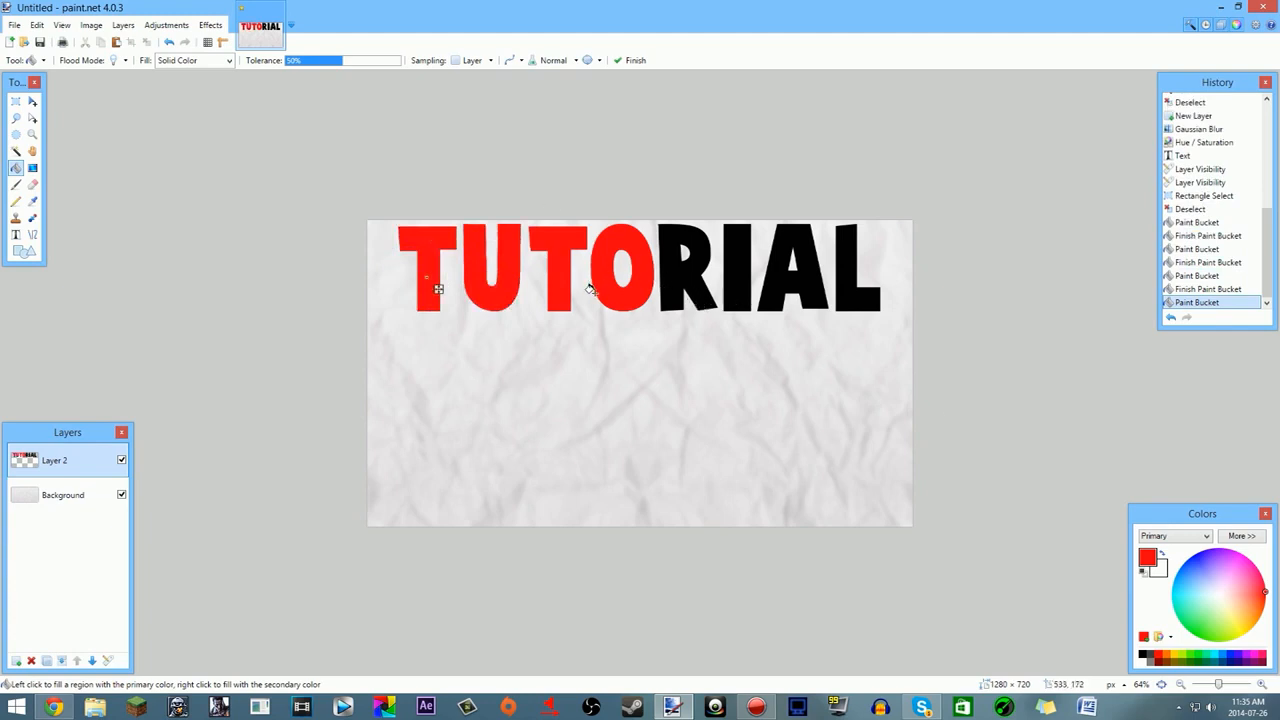
key("ctrl+z")
key("ctrl+z")
key("ctrl+z")
key("ctrl+z")
key("ctrl+z")
key("ctrl+z")
key("ctrl+z")
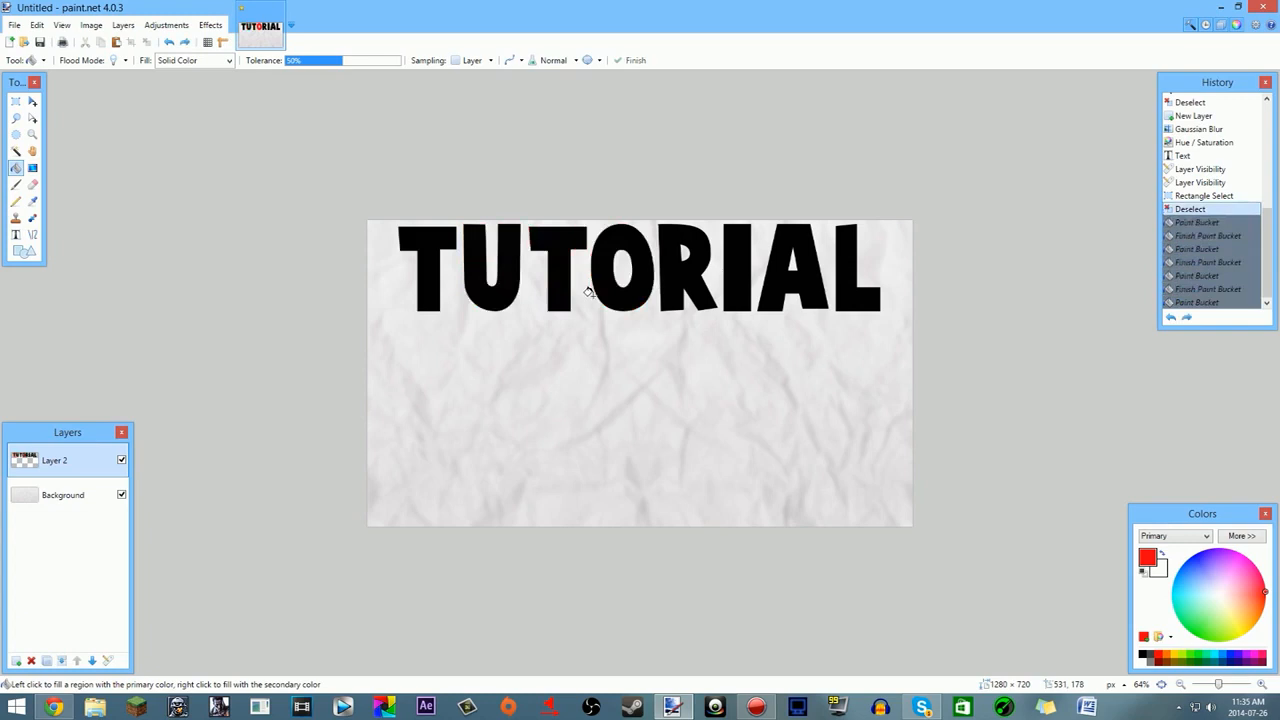
Step: Fill all letters of "TUTORIAL" with red in one go and leave nothing selected
left_click(433, 288)
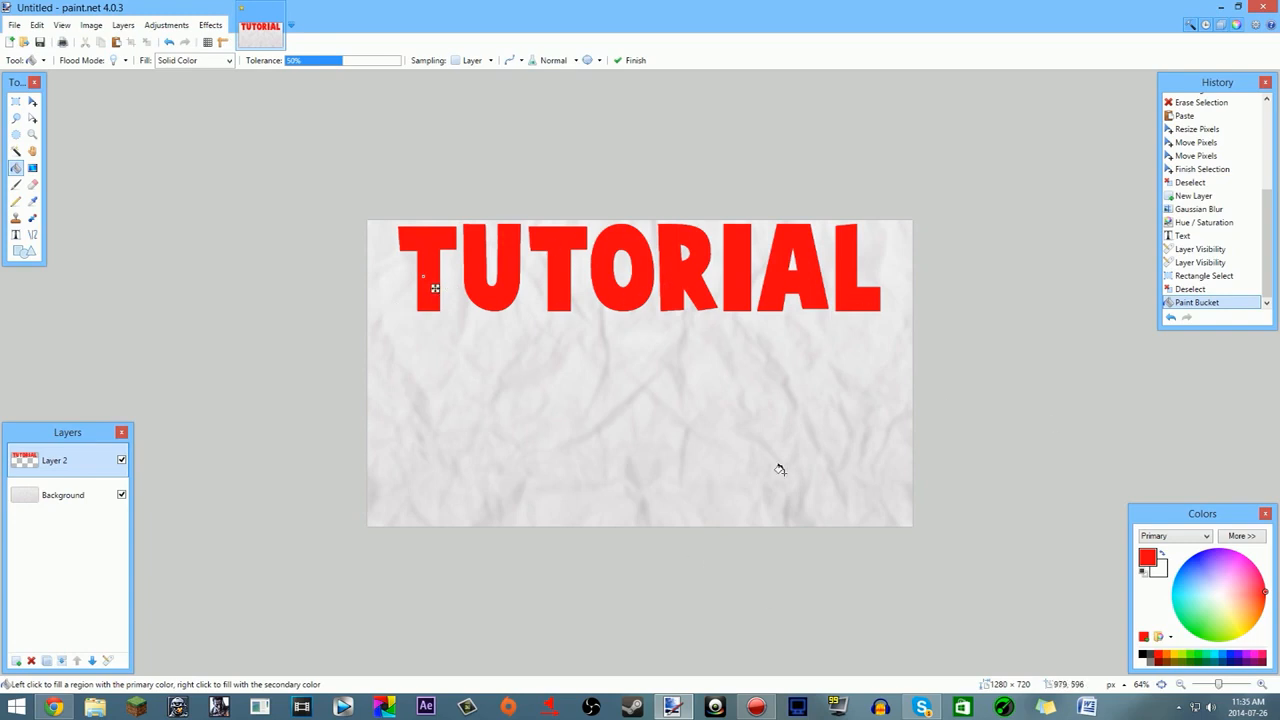
key("s")
left_click_drag(352, 383, 960, 208)
left_click(1009, 321)
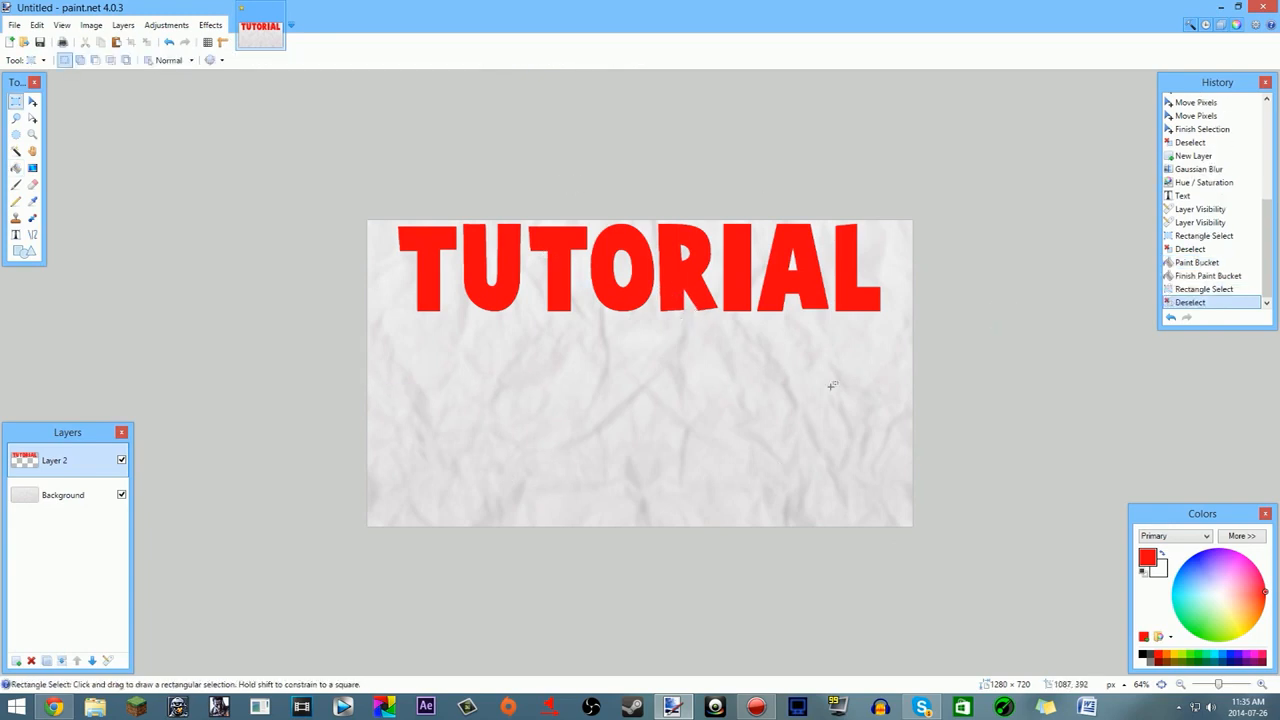
Step: Select all the red letters of "TUTORIAL" with the Magic Wand at 50% tolerance
scroll(826, 393, "down", 4)
scroll(823, 398, "down", 2)
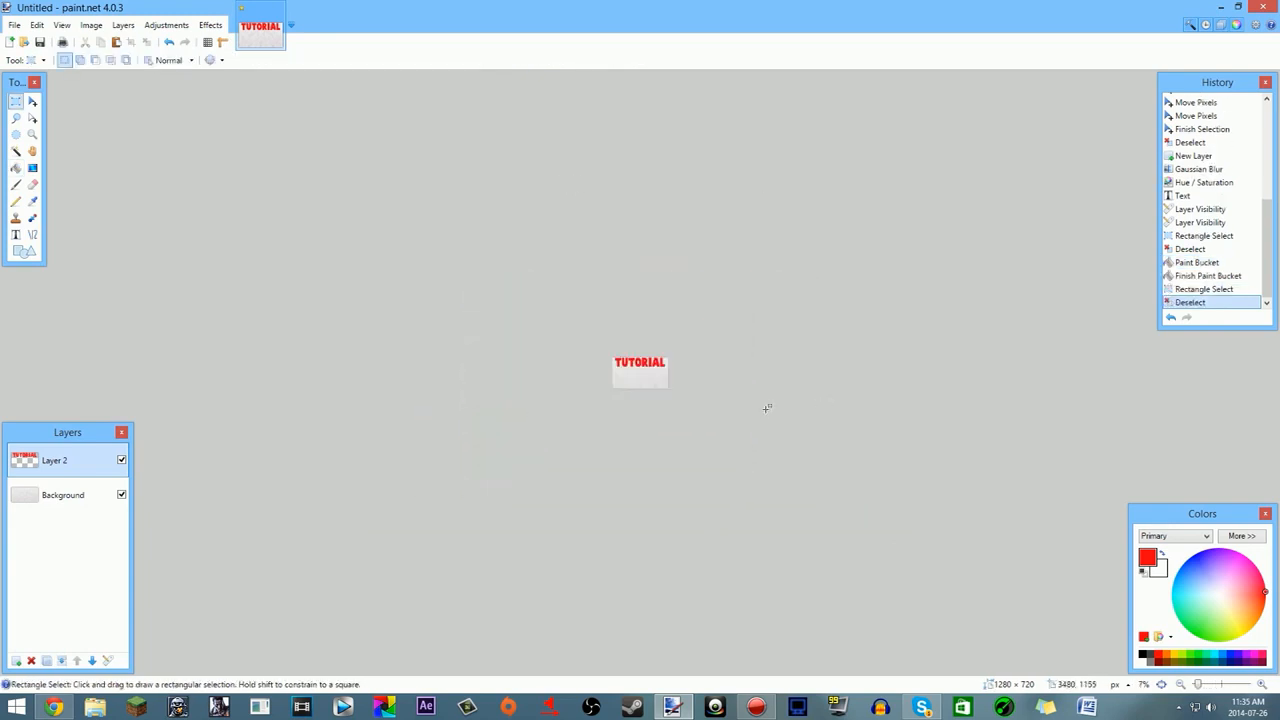
scroll(767, 412, "up", 6)
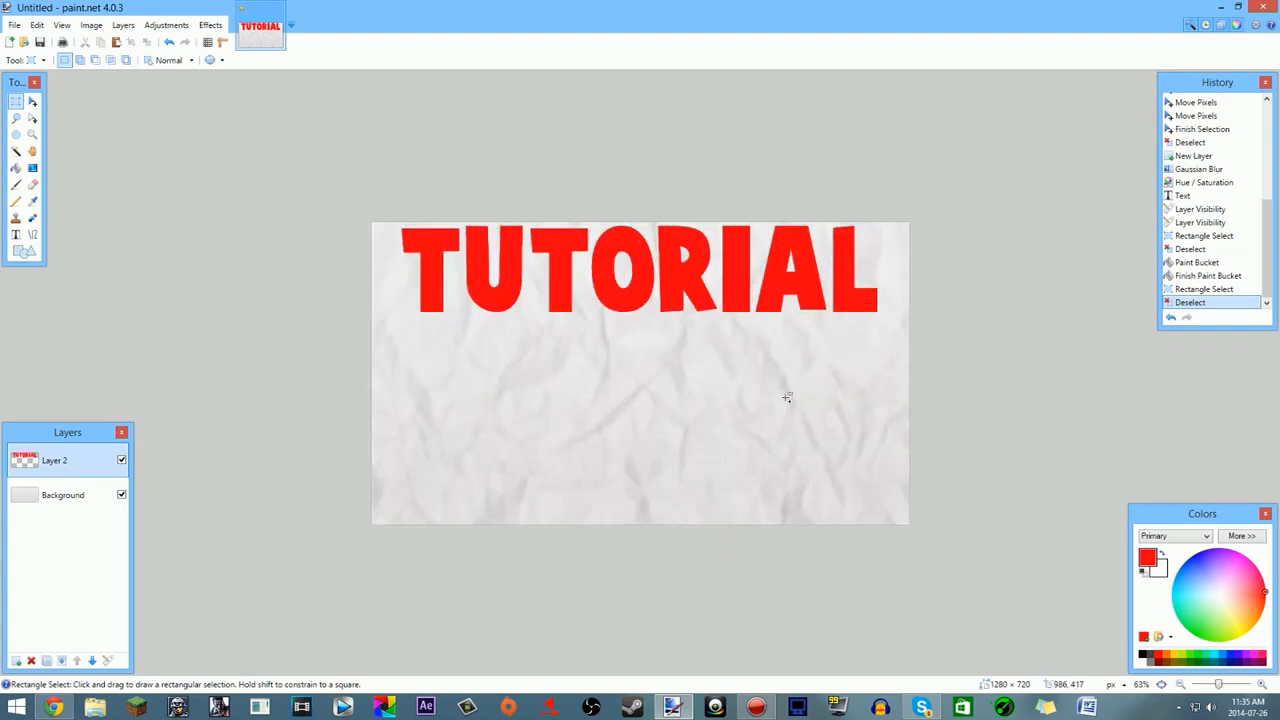
scroll(793, 401, "down", 1)
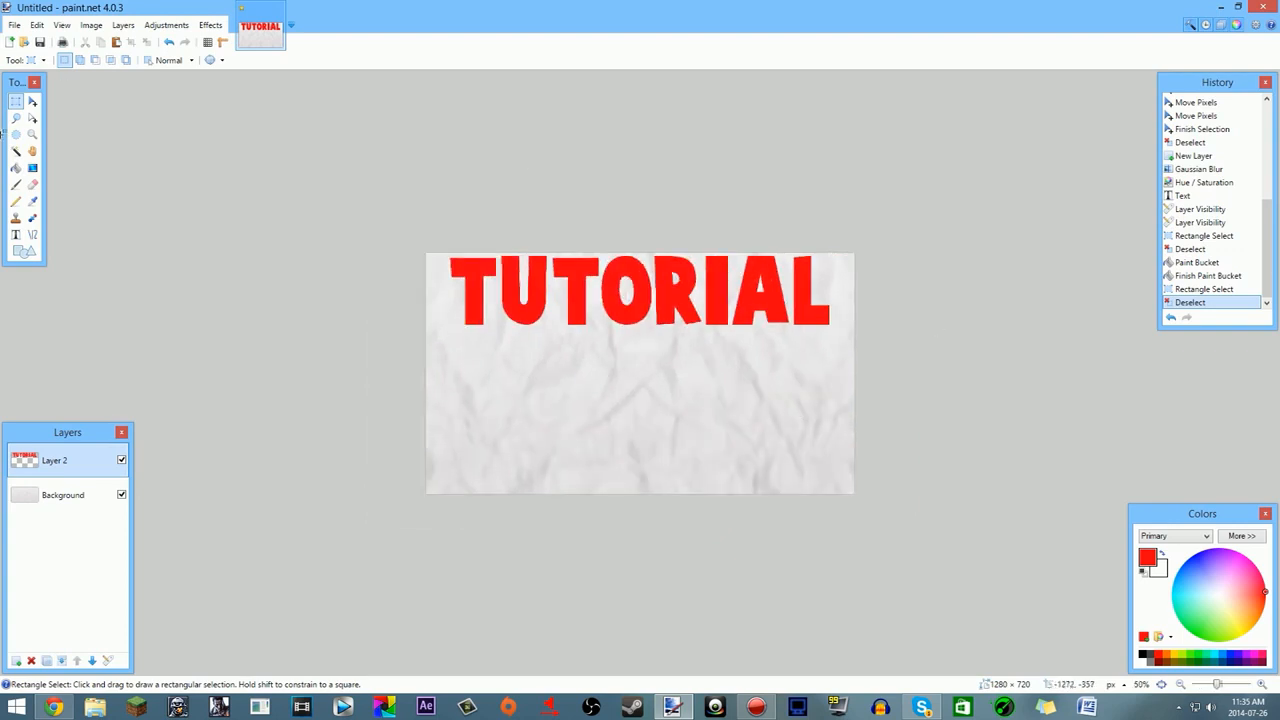
left_click(32, 167)
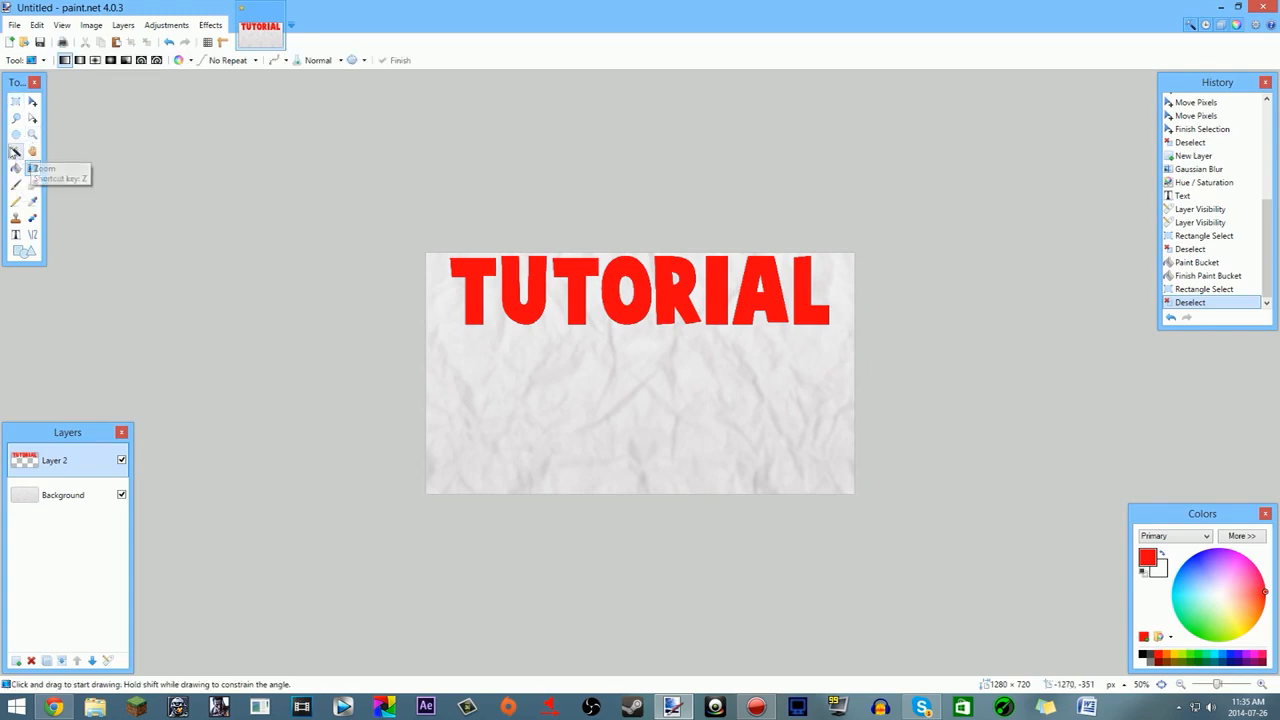
left_click(16, 150)
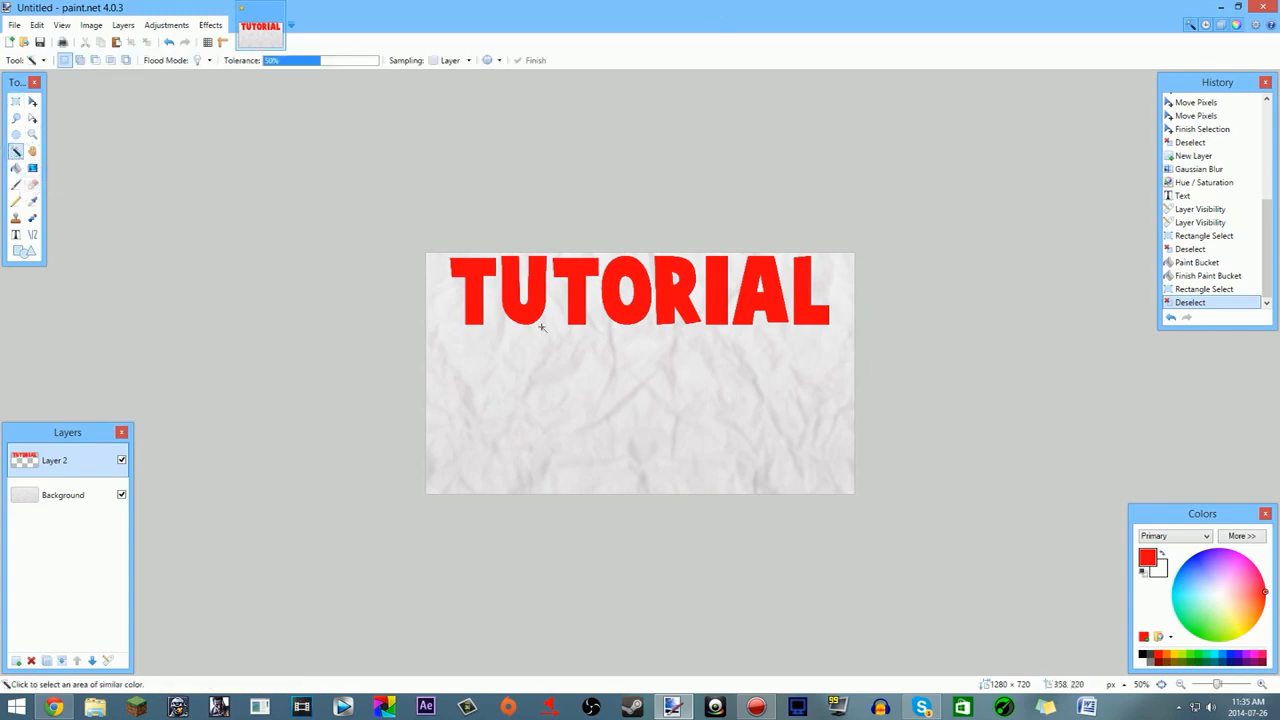
left_click(467, 267)
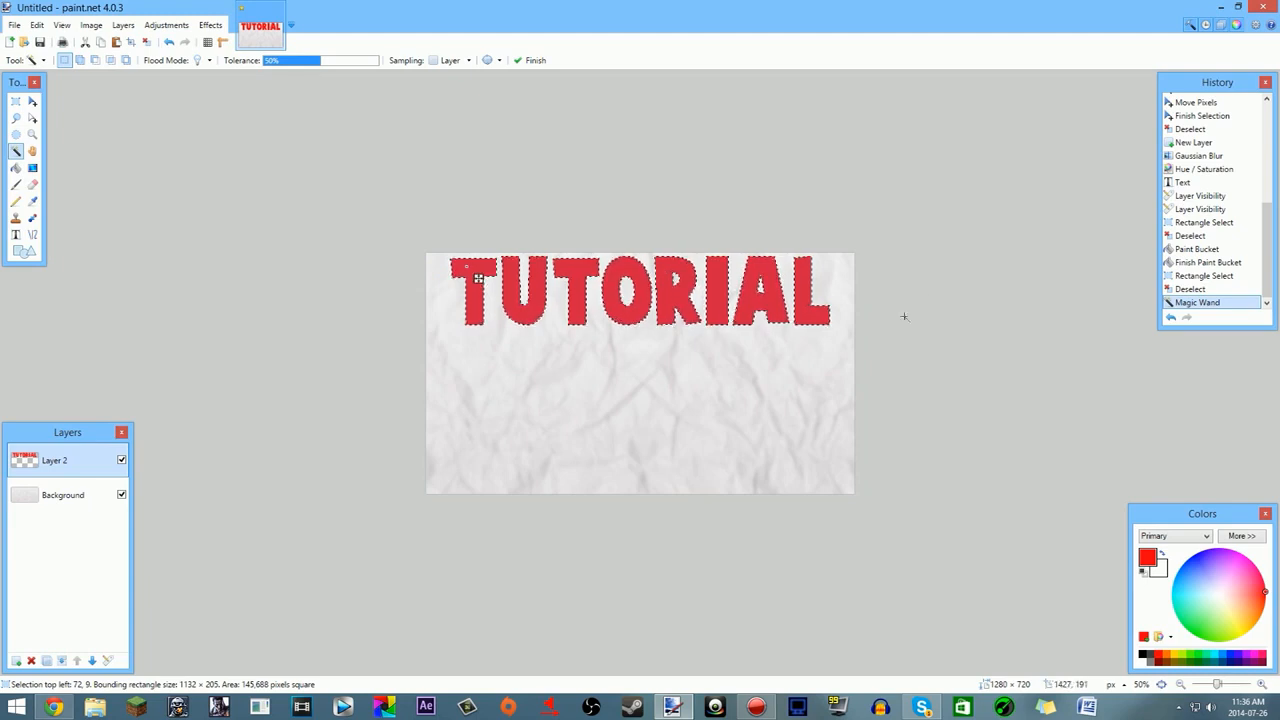
Step: Try a vertical linear gradient across the selected letters, from red at their base to white above
left_click(32, 170)
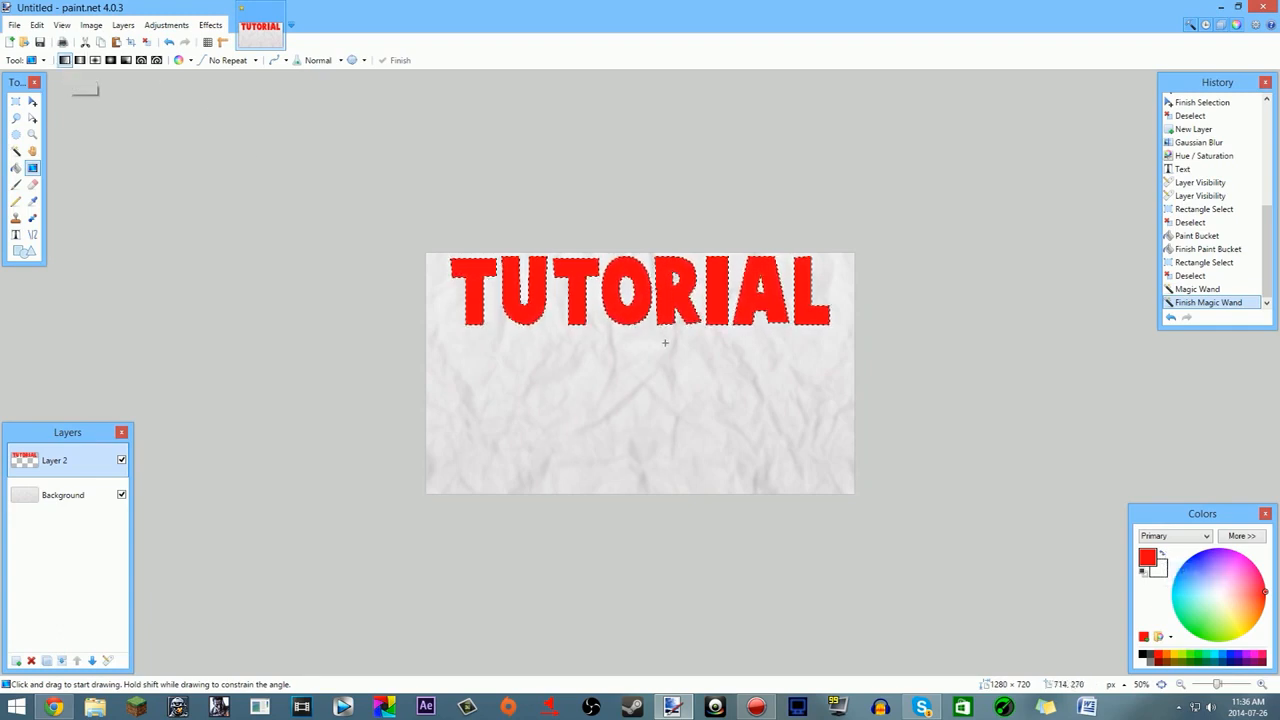
left_click_drag(630, 288, 630, 216)
left_click_drag(622, 333, 628, 232)
scroll(724, 456, "down", 4)
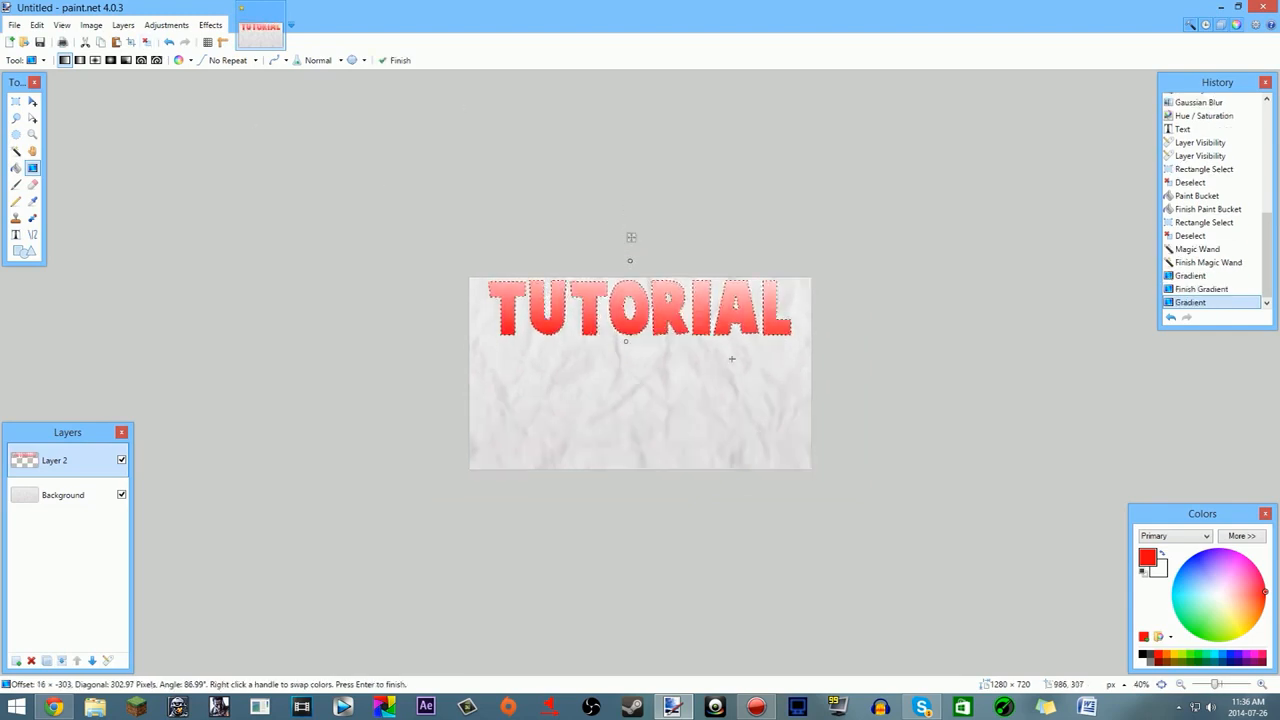
scroll(417, 266, "up", 4)
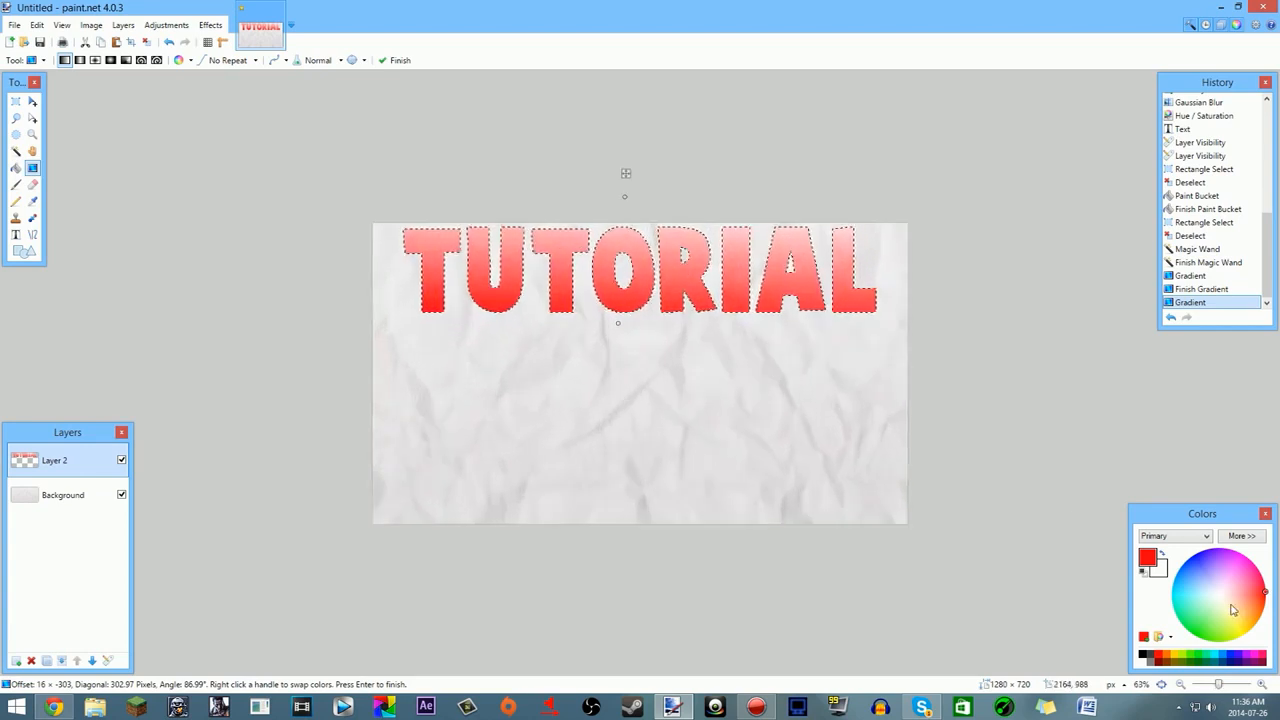
Step: Try orange as the primary and blue as the secondary gradient color, and extend the gradient's upper end upward
left_click(1220, 572)
mouse_move(1179, 498)
left_mouse_down()
mouse_move(1275, 556)
mouse_move(1273, 647)
mouse_move(1278, 634)
left_mouse_up()
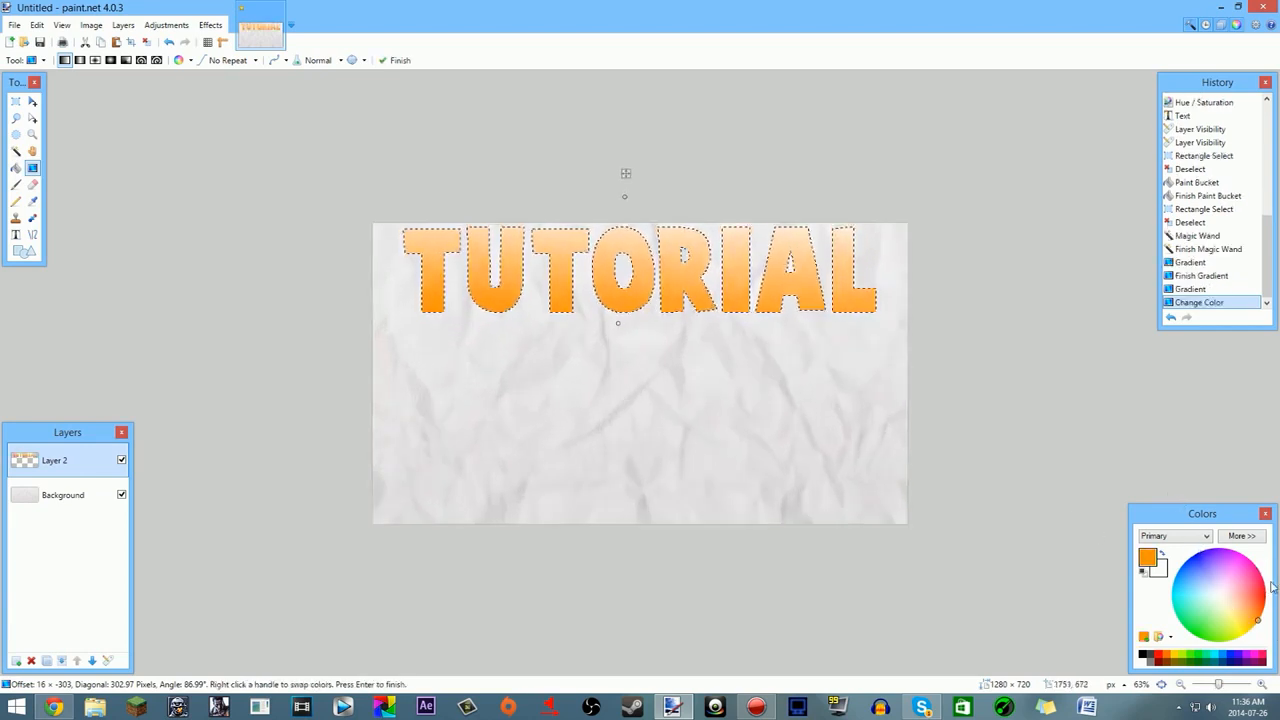
left_click(1152, 573)
left_click_drag(1223, 595, 1147, 470)
left_click_drag(626, 199, 621, 122)
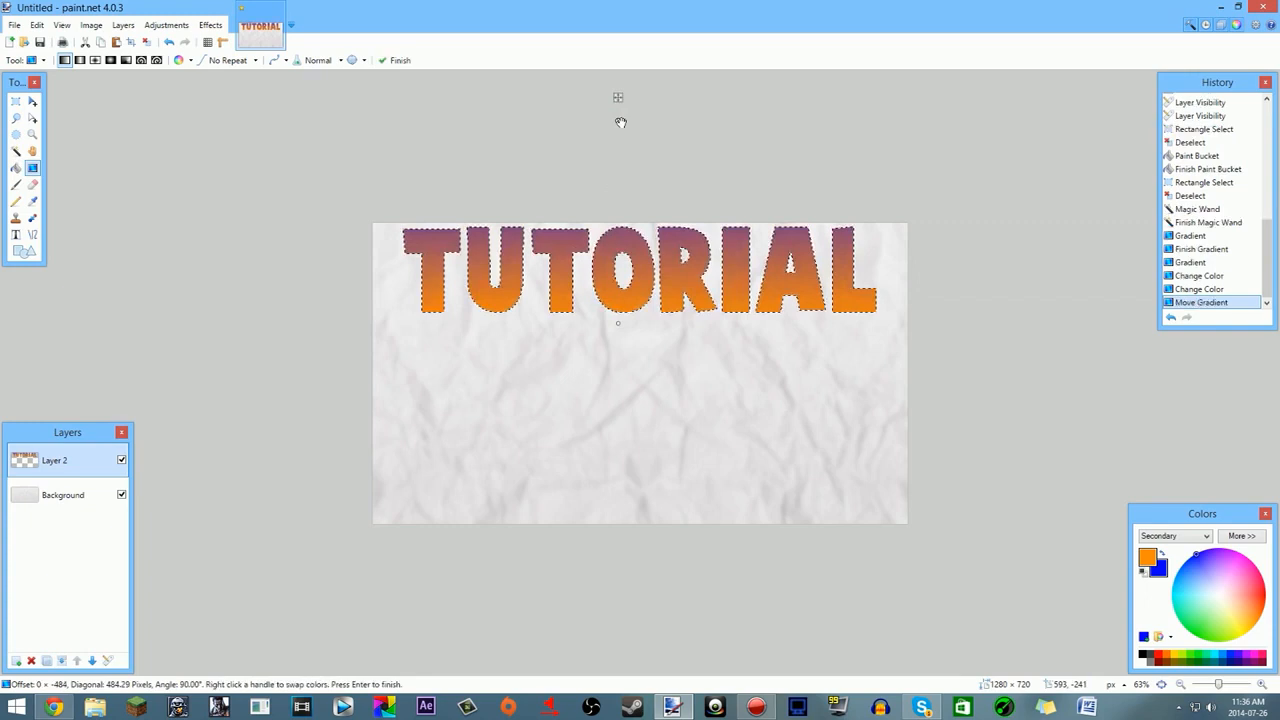
Step: Undo the color changes and gradients back to the solid red letters
key("ctrl+z")
key("ctrl+z")
key("ctrl+z")
key("ctrl+z")
key("ctrl+z")
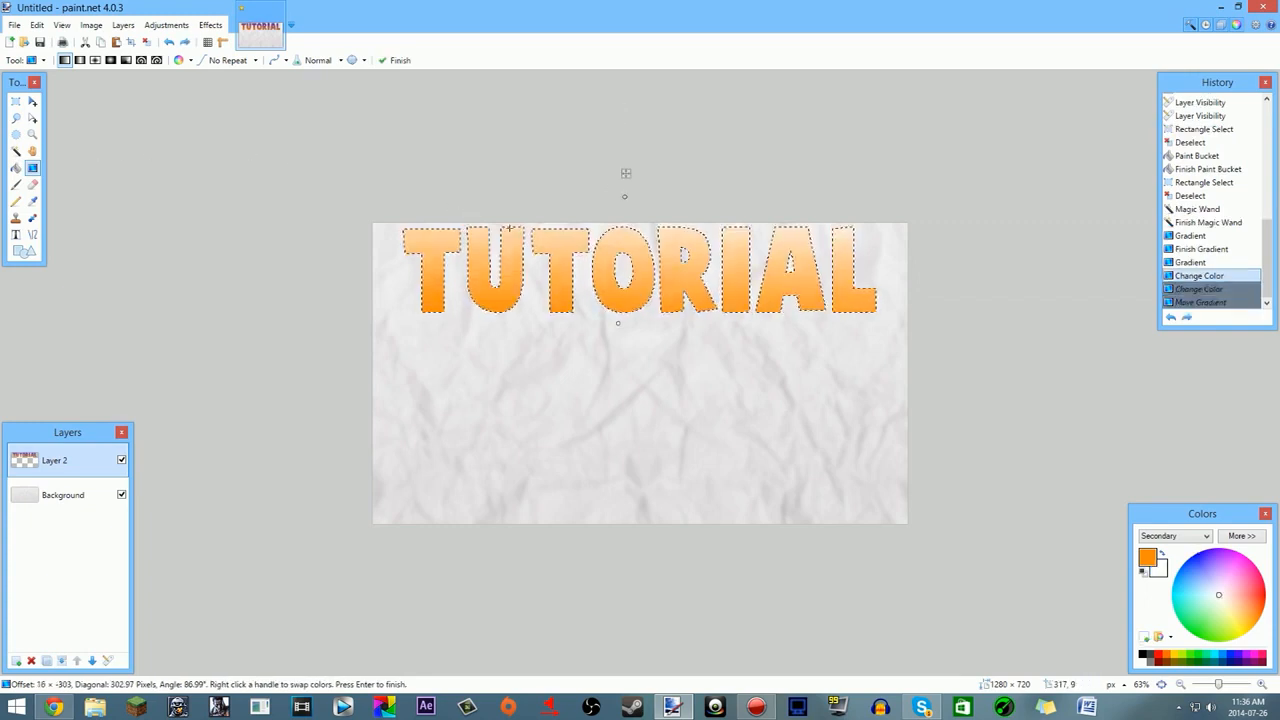
key("ctrl+z")
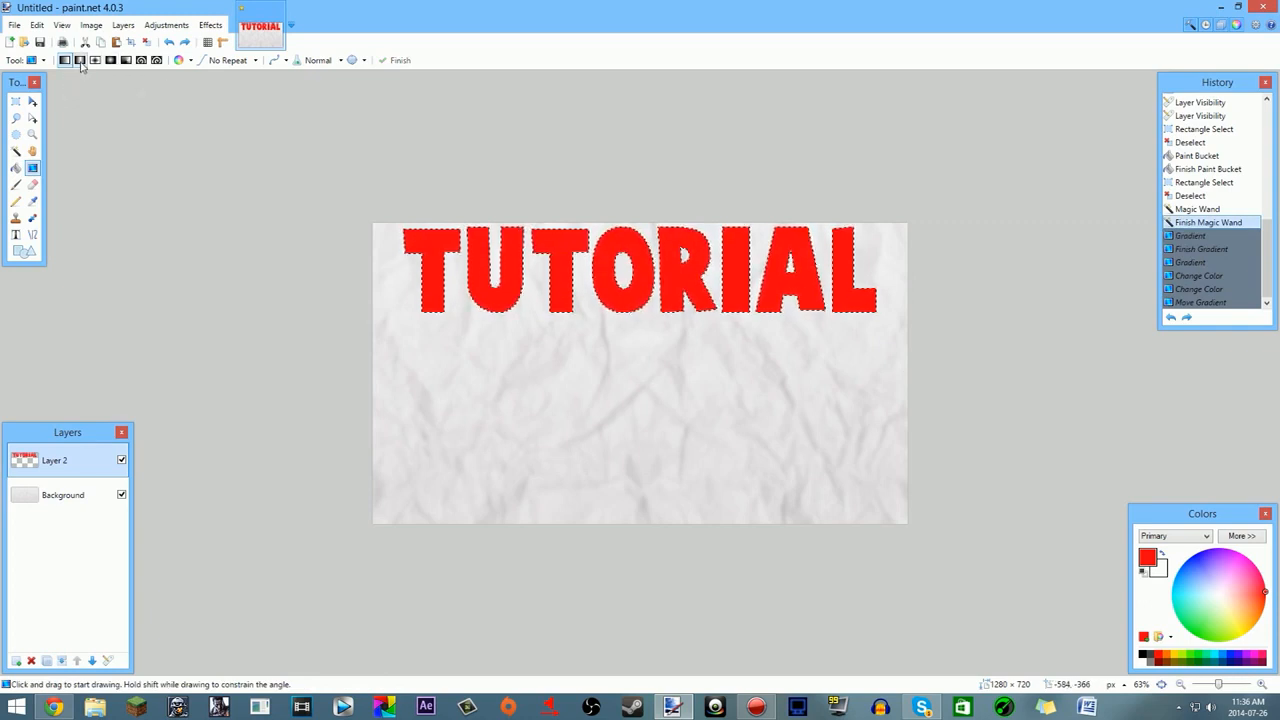
Step: Draw a red-to-white diamond gradient across the selected letters, centered on the O, with its outer end about 353 px away diagonally
left_click(81, 65)
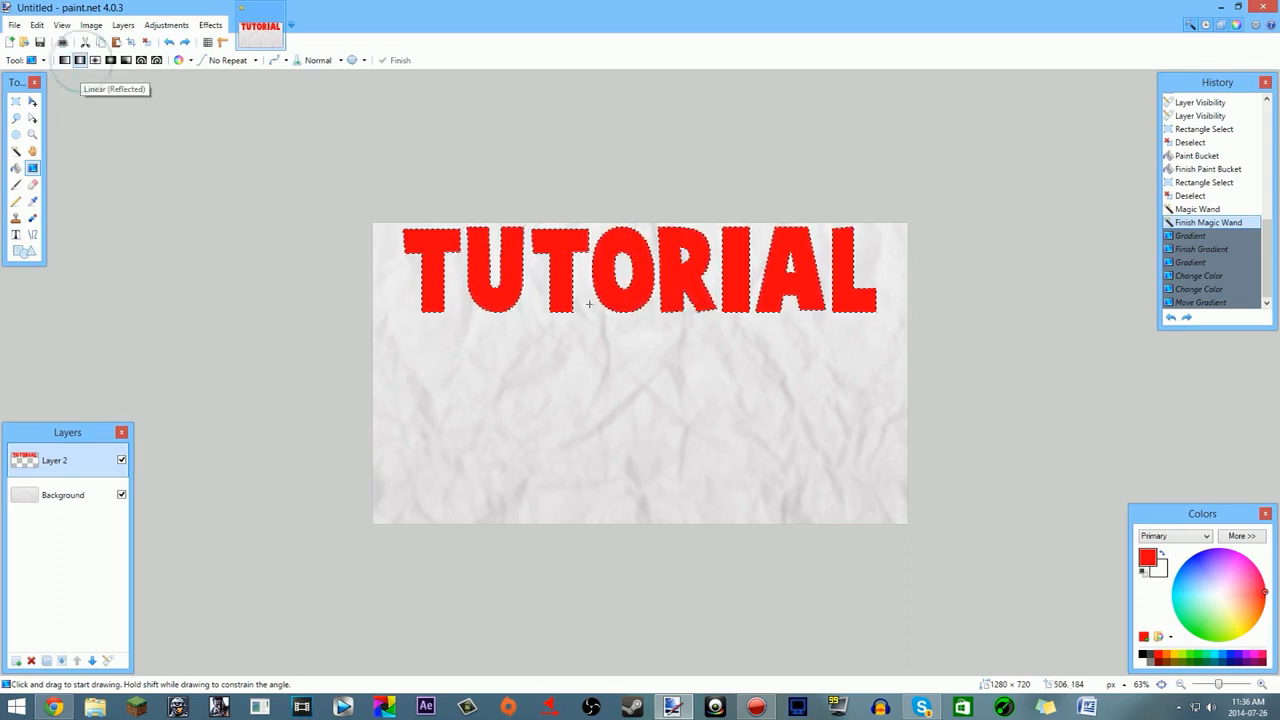
left_click_drag(626, 267, 627, 207)
left_click(95, 60)
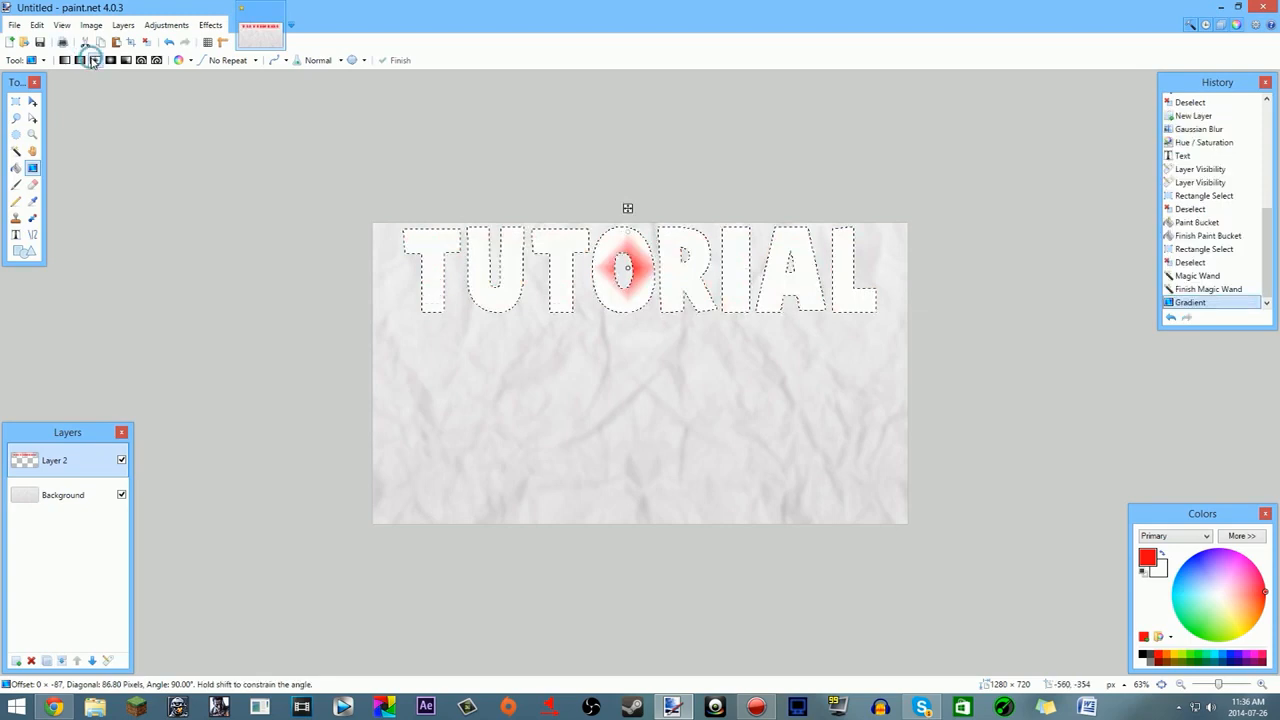
left_click_drag(626, 231, 523, 163)
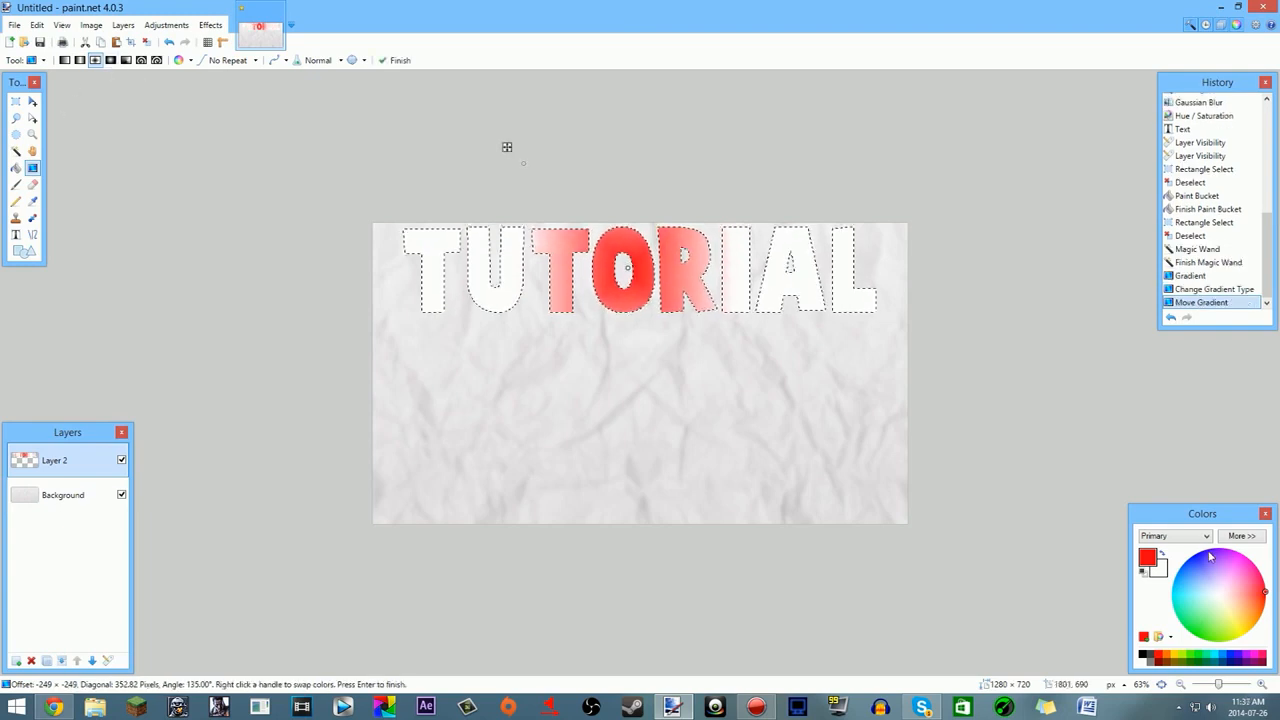
Step: Change the gradient to radial and extend its outer end horizontally past the canvas's left edge, about 808 px from the center
left_click(110, 60)
left_click_drag(523, 163, 290, 268)
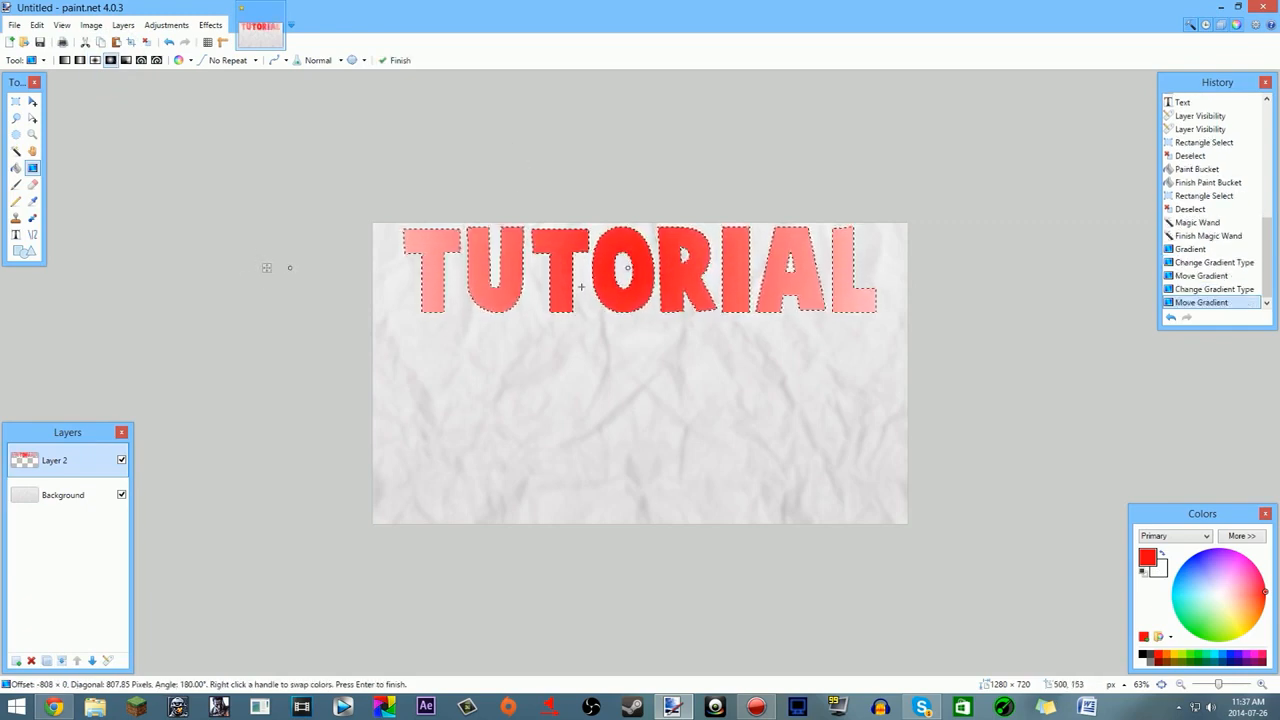
scroll(581, 287, "down", 4)
scroll(766, 354, "up", 3)
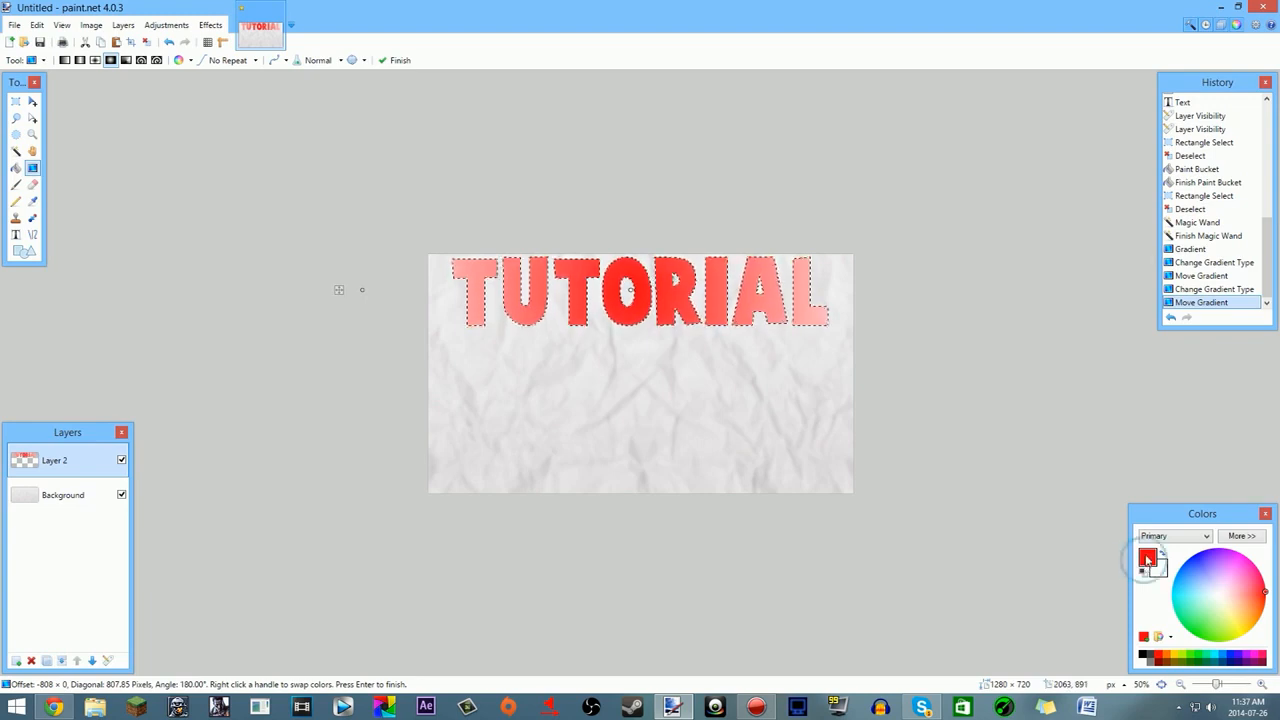
Step: Set the radial gradient's primary color to yellowish orange and its secondary color to red
left_click(1260, 619)
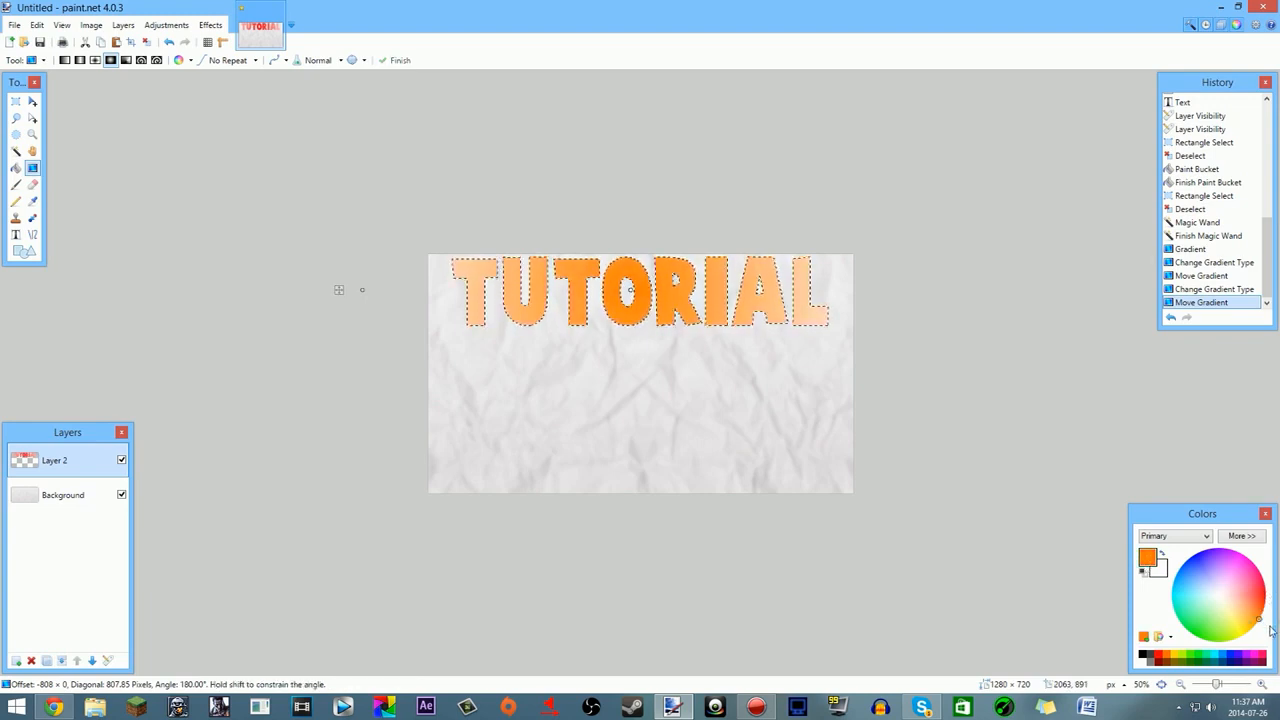
left_click(1160, 568)
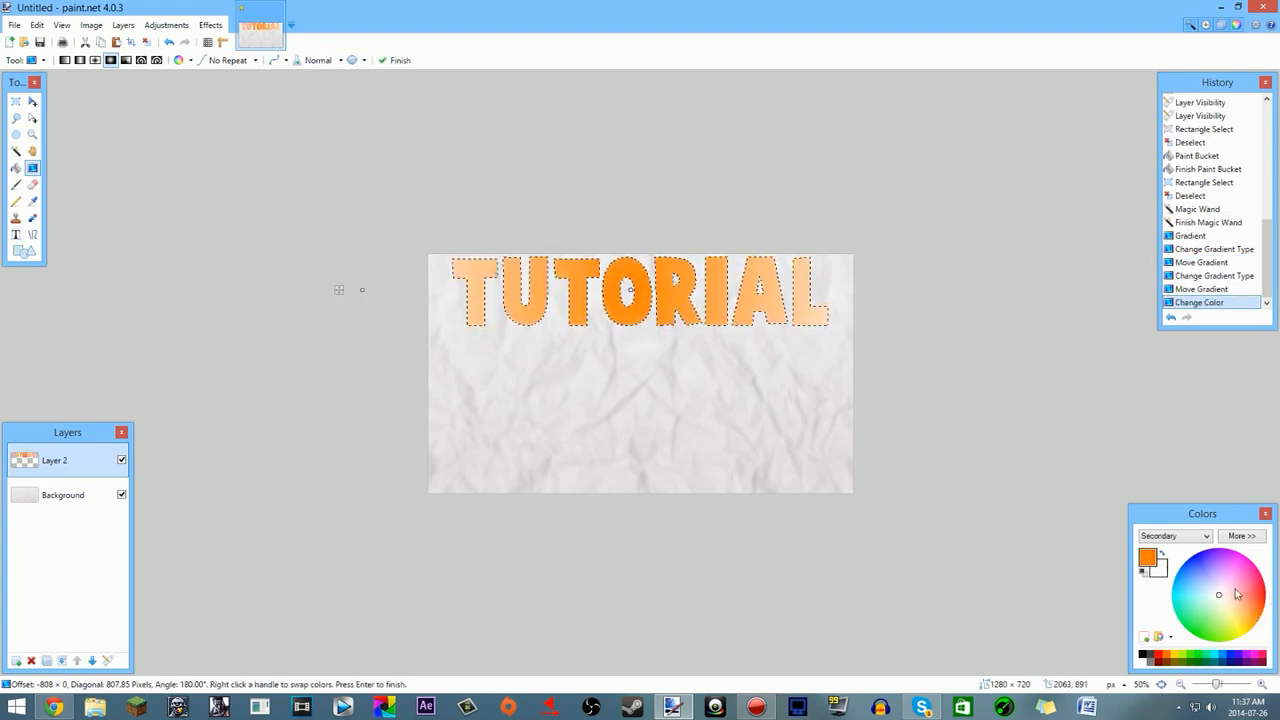
left_click(1264, 594)
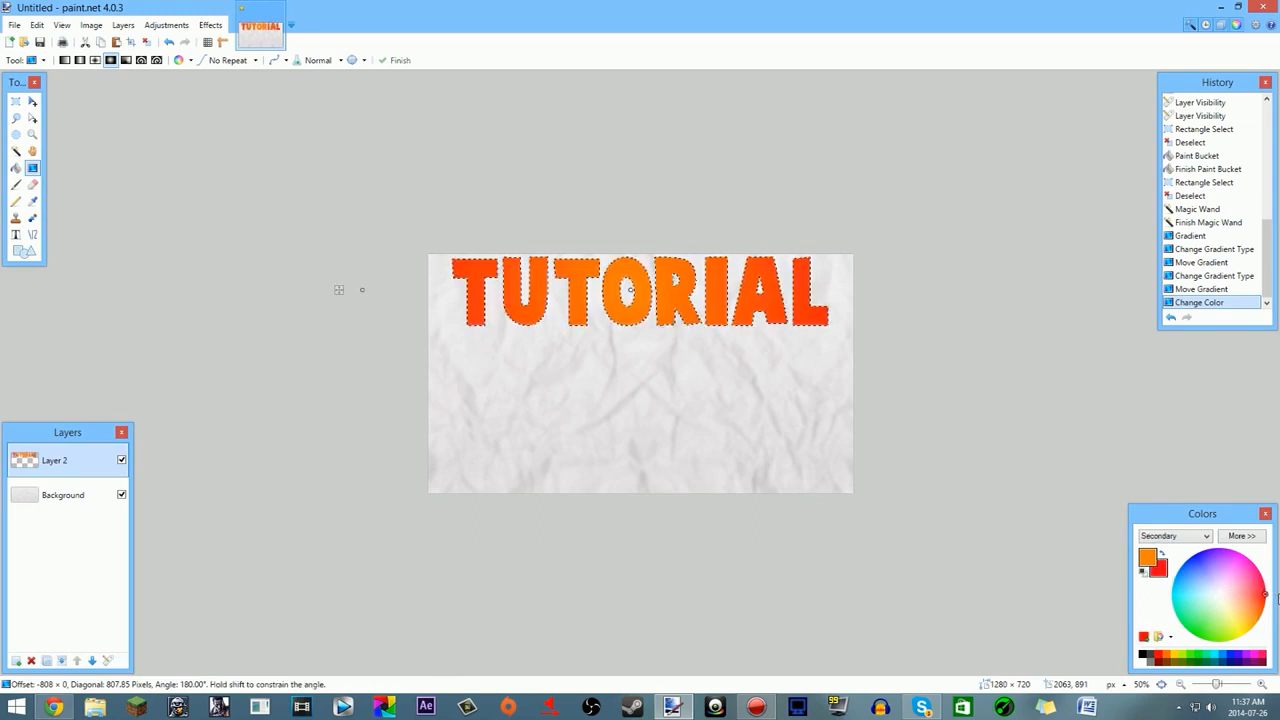
left_click(1147, 558)
left_click(1257, 624)
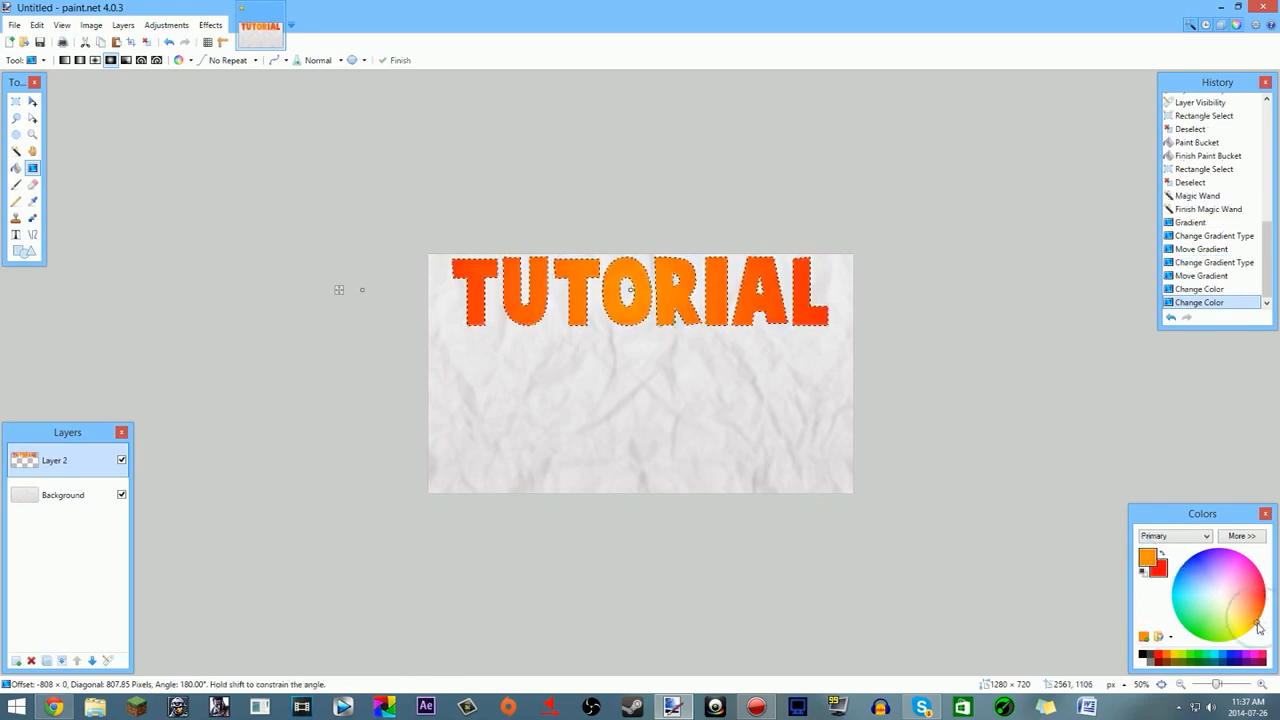
Step: Pull the gradient's outer end slightly farther left of the canvas and deselect the letters
left_click_drag(364, 292, 318, 292)
left_click(146, 42)
scroll(809, 424, "down", 3)
scroll(670, 360, "down", 2)
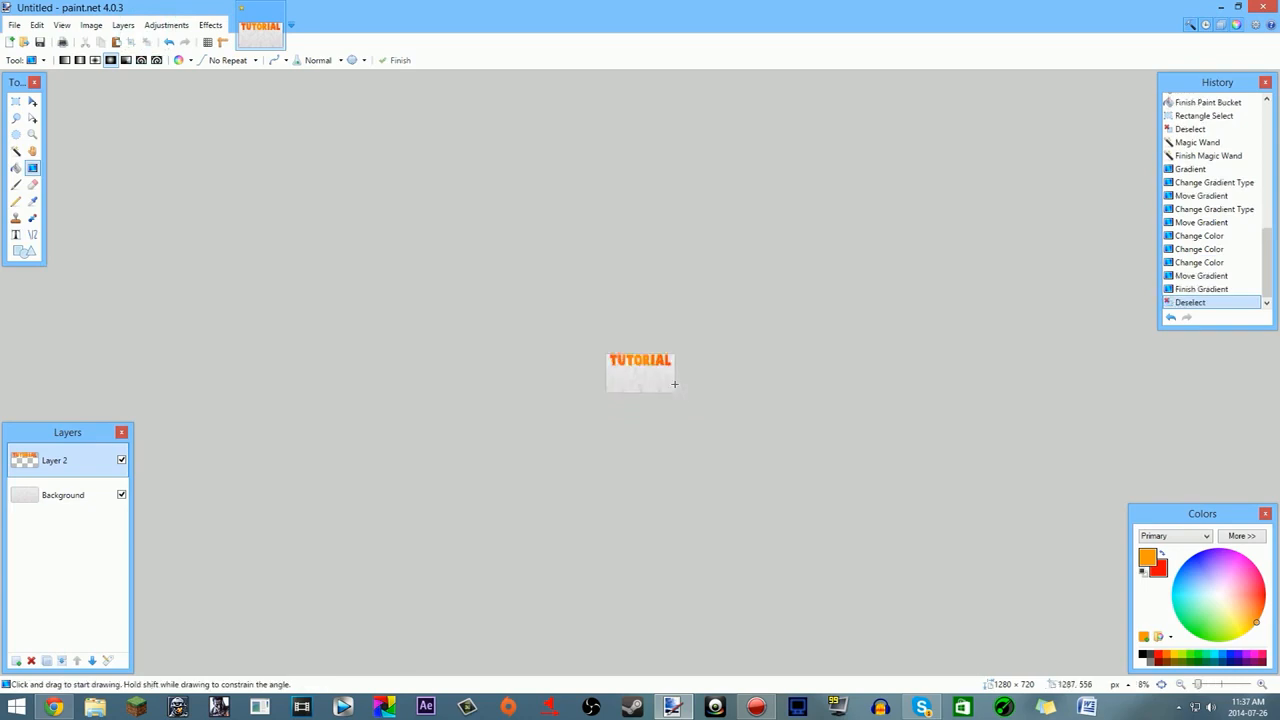
key("ctrl+b")
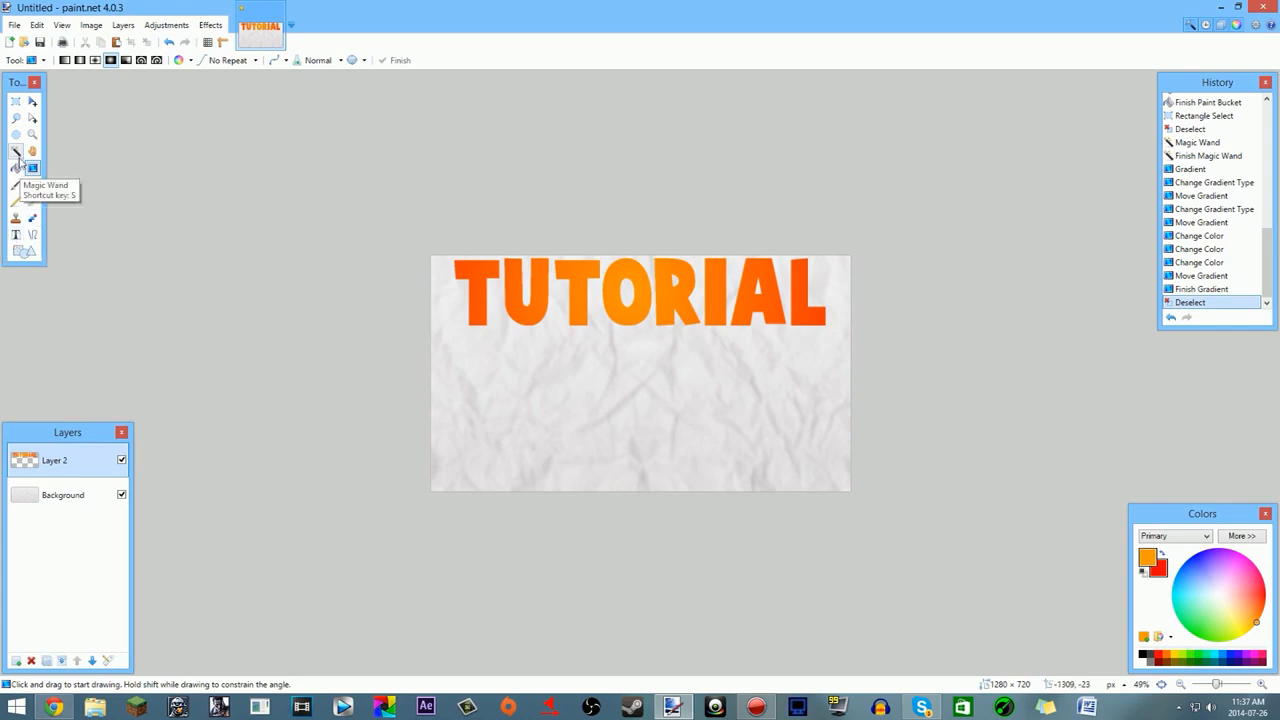
Step: Switch to Chrome, search Google for "paint.net object drop shadow plugin", and return to paint.net
left_click(210, 25)
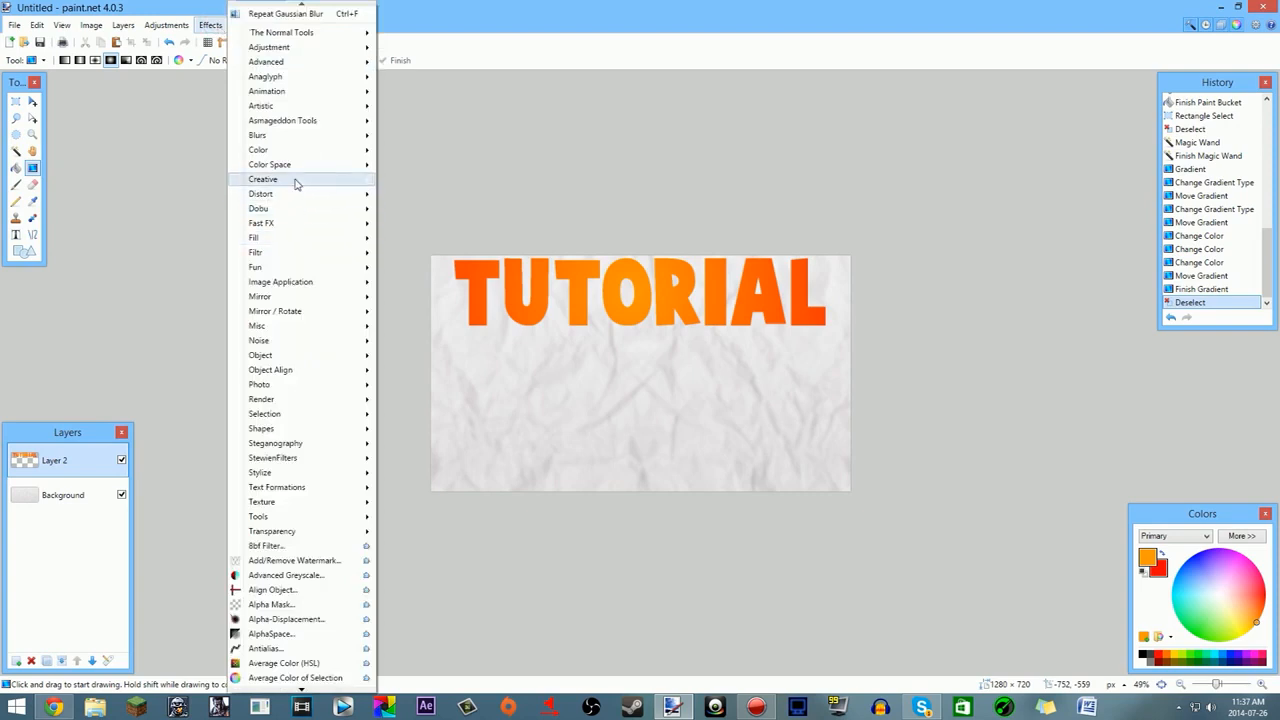
mouse_move(286, 355)
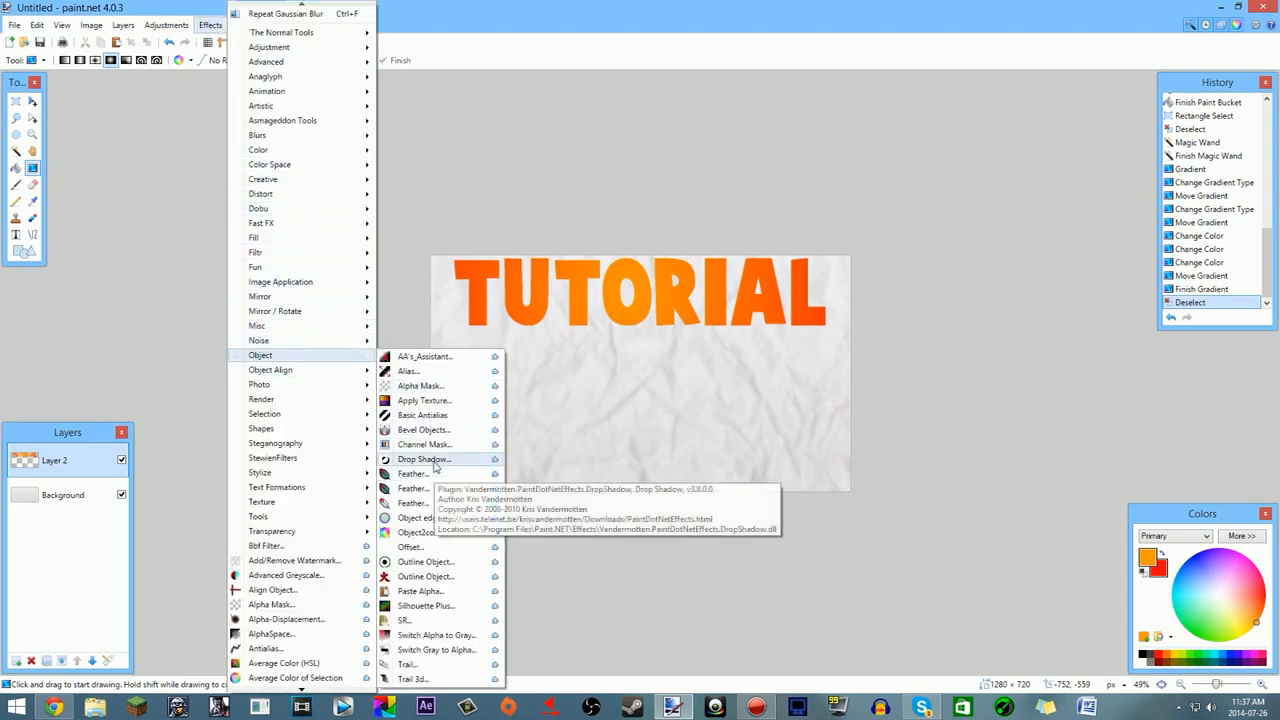
left_click(54, 708)
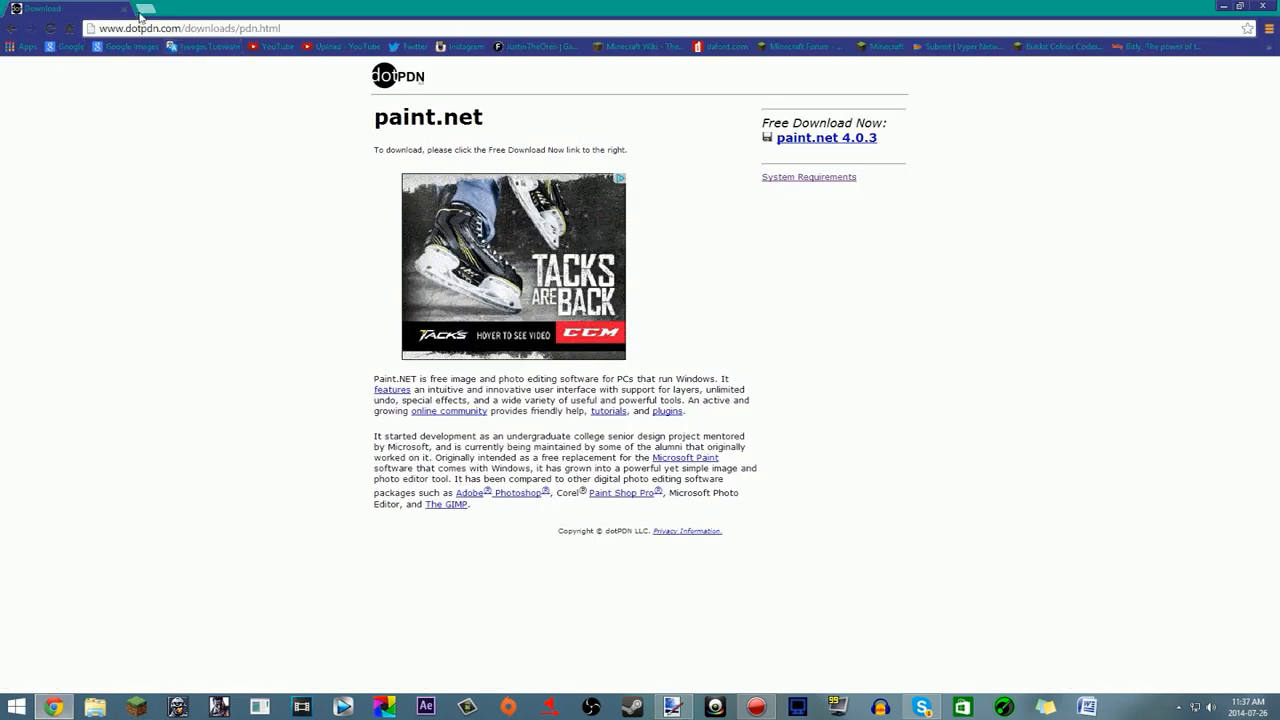
left_click(146, 12)
type("paint.")
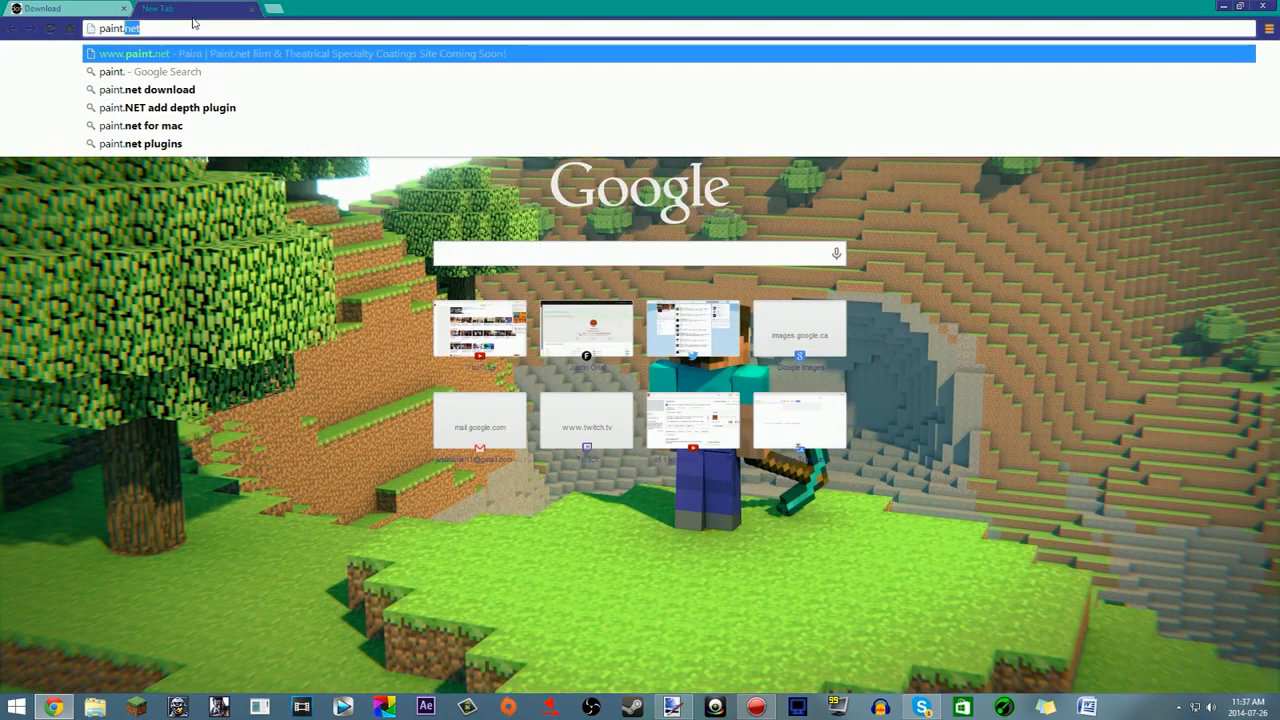
type("net objex")
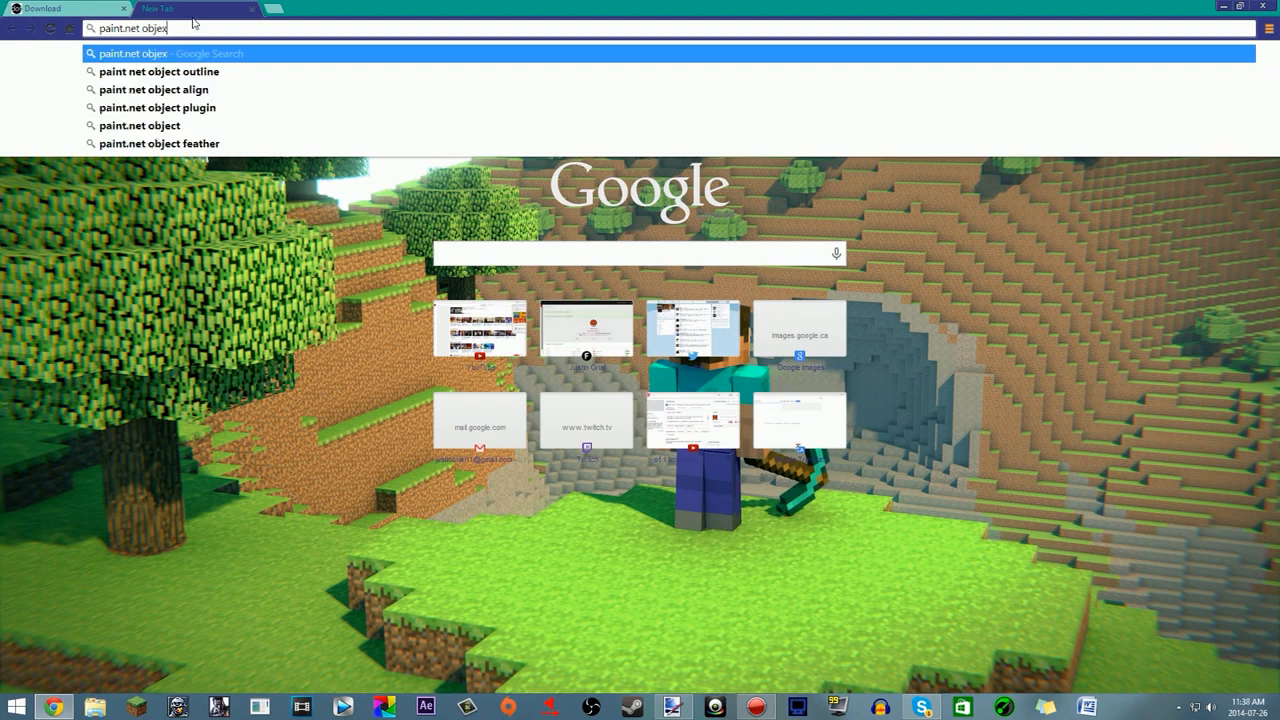
key("BackSpace")
type("ct")
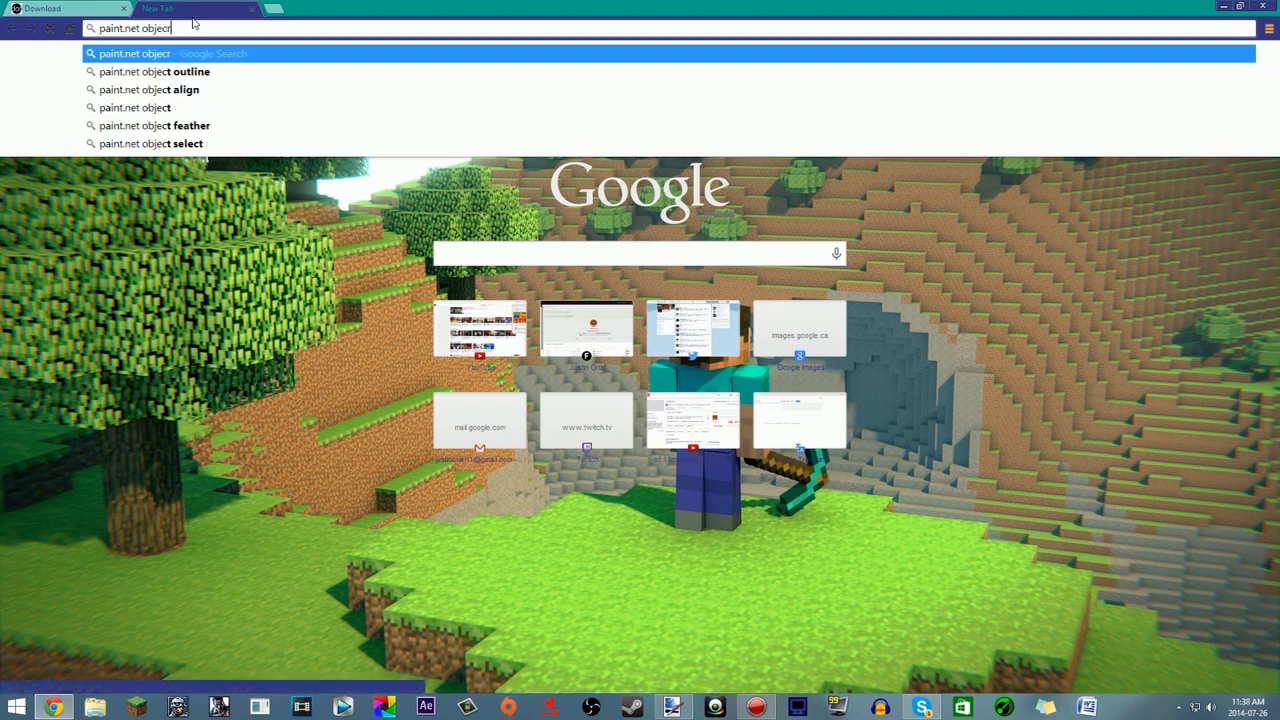
type(" d")
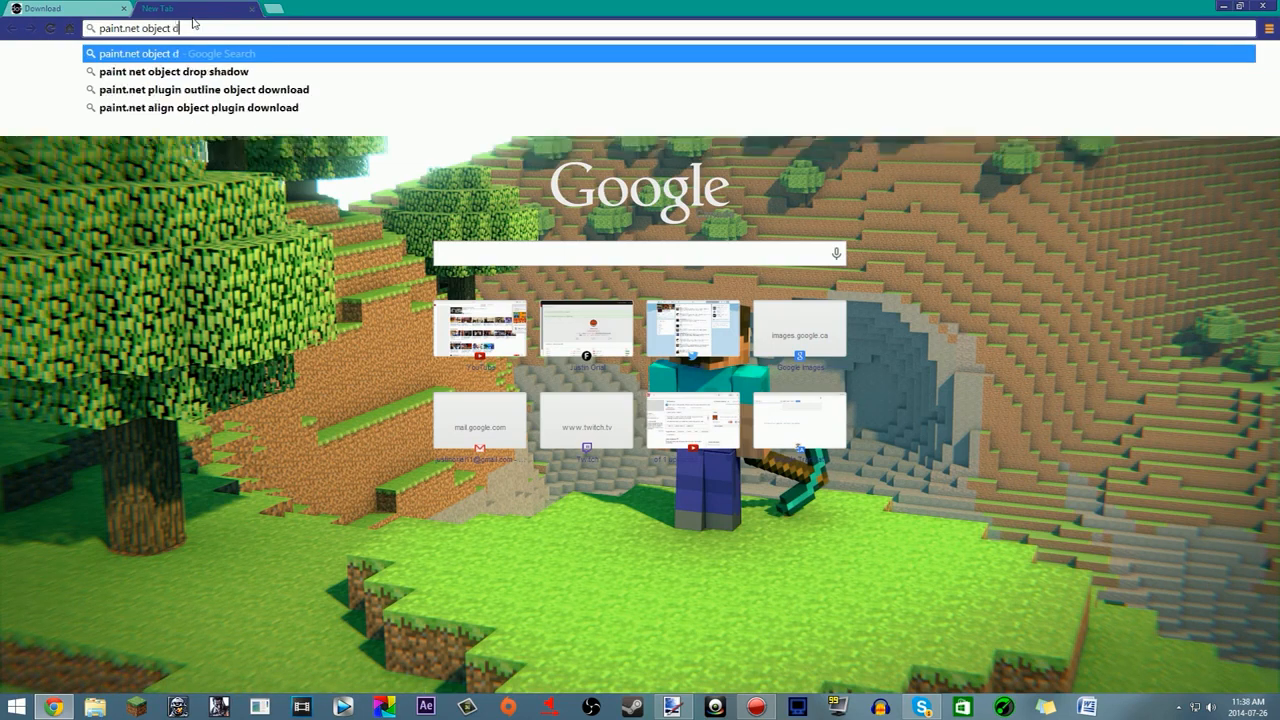
type("rop shadow plugin")
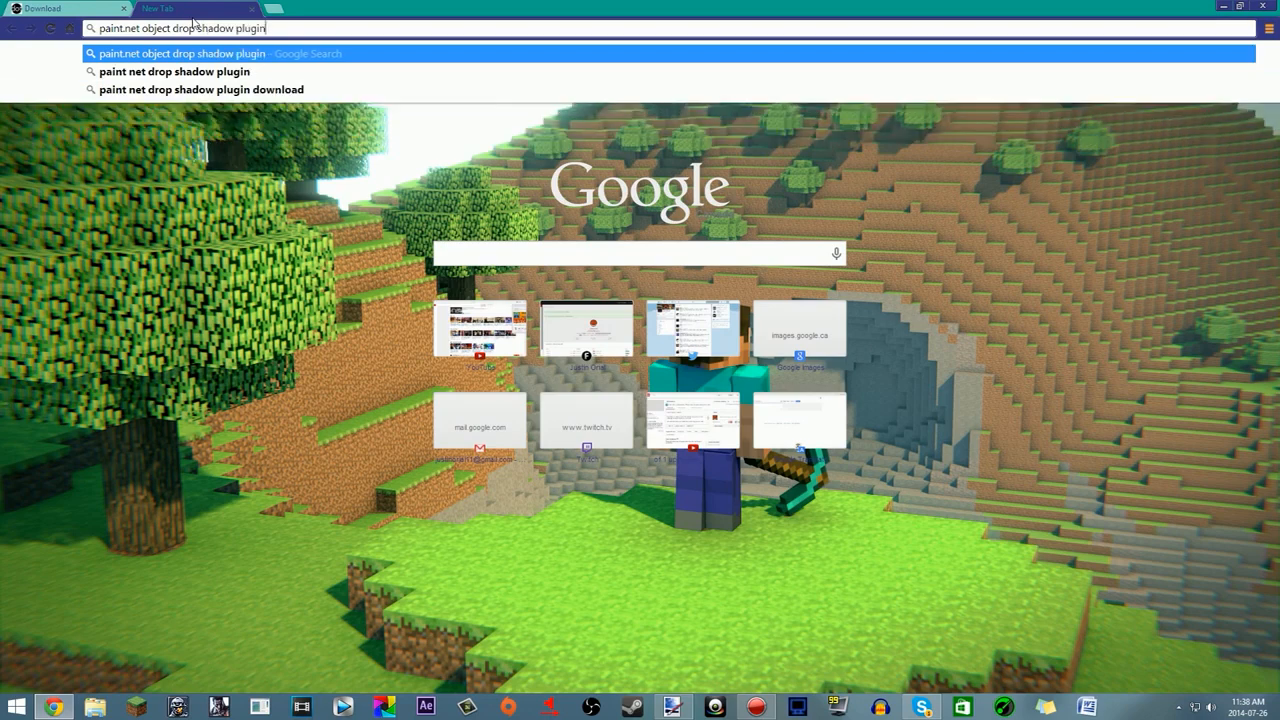
key("Return")
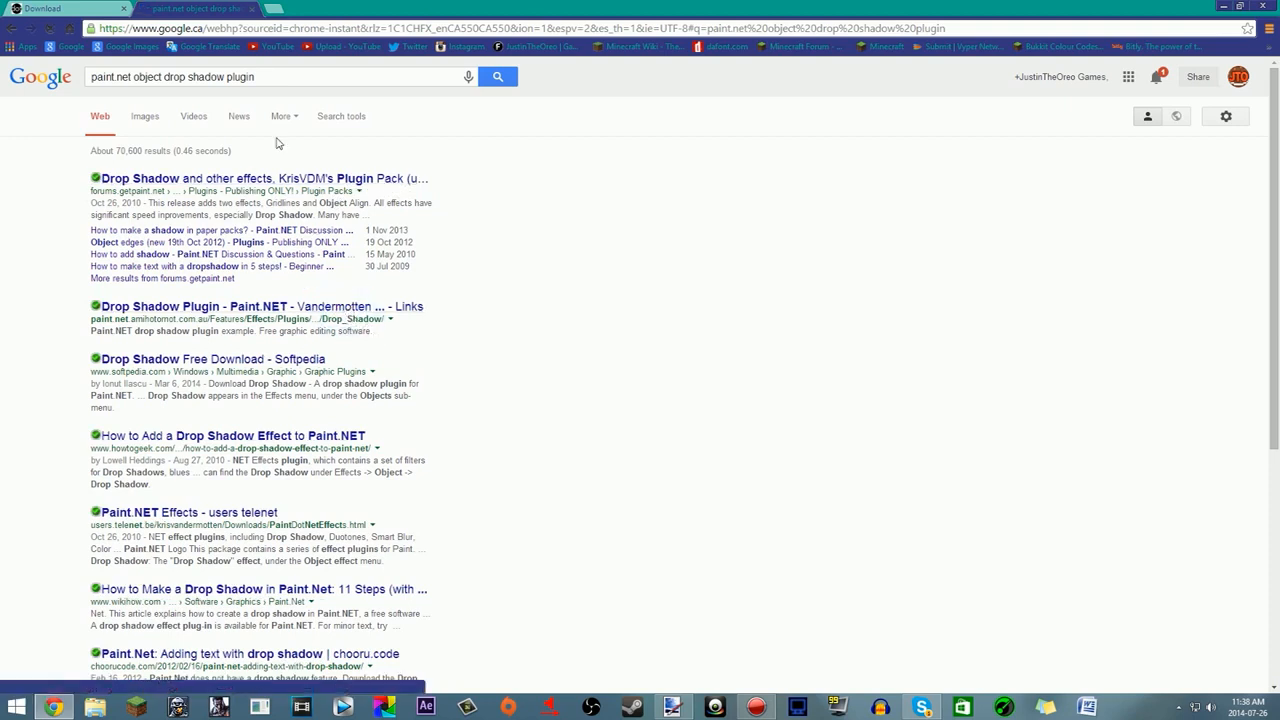
left_click(257, 9)
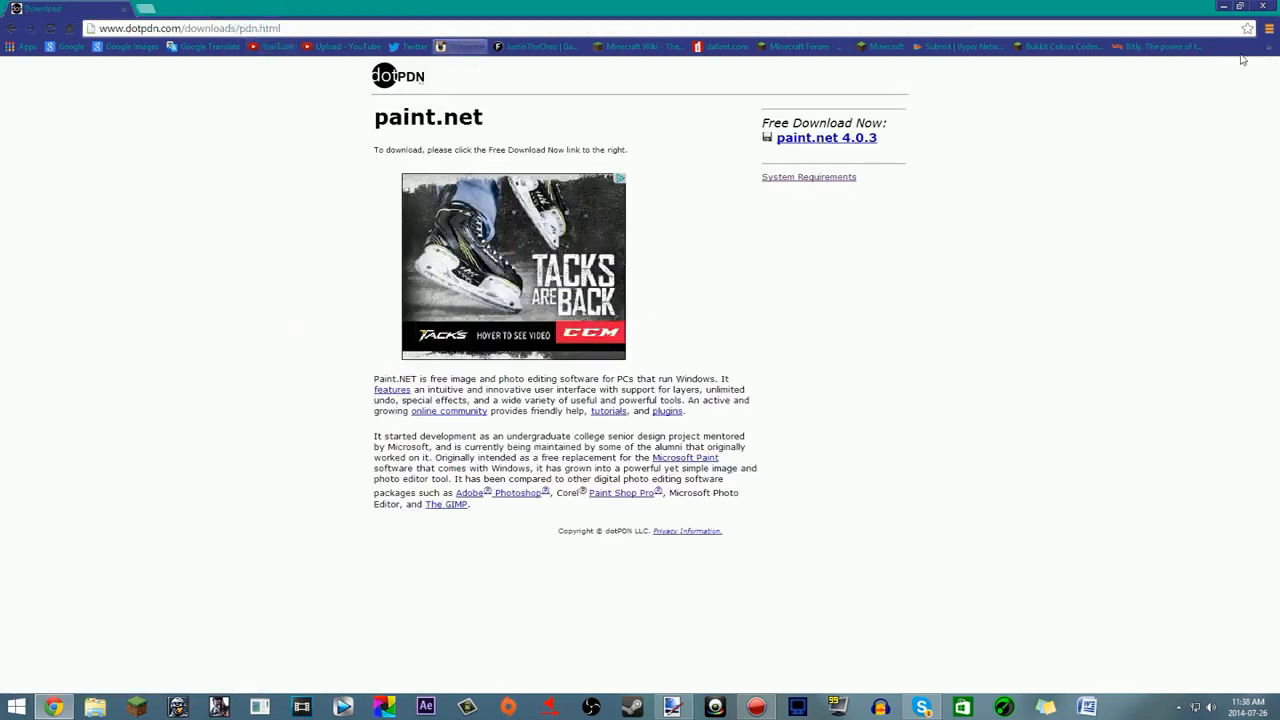
left_click(1222, 6)
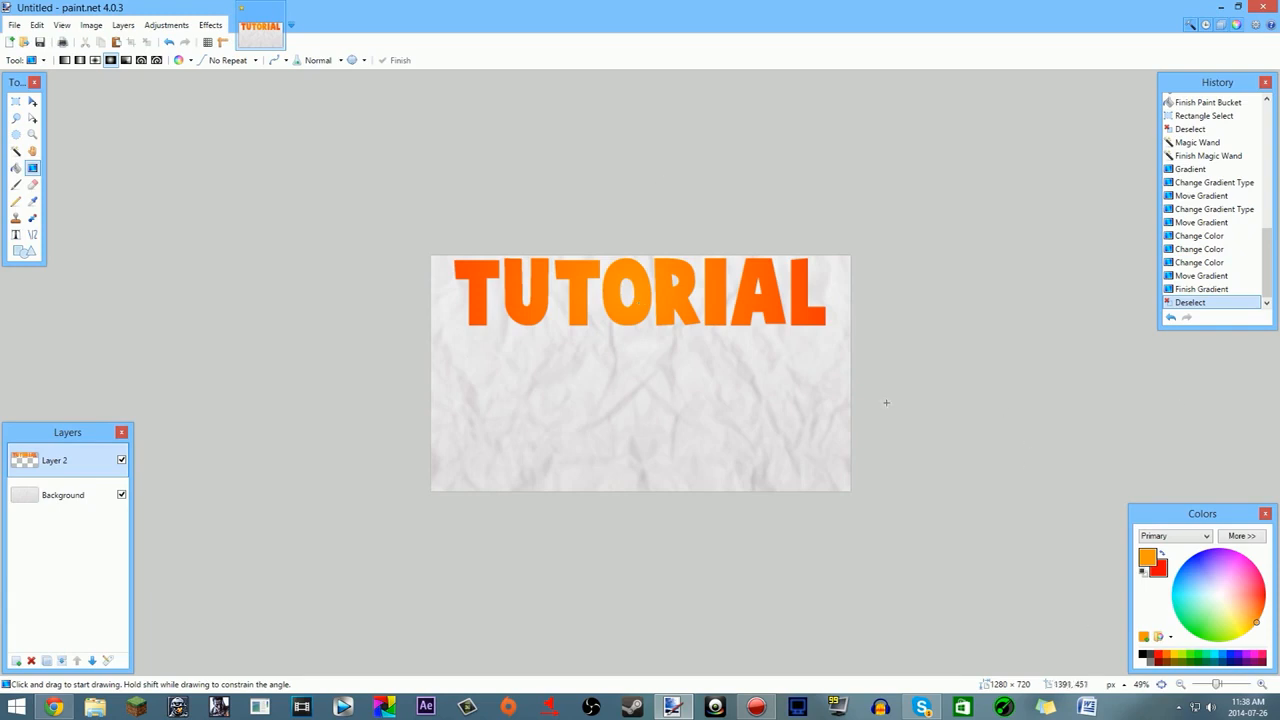
Step: Apply a black Drop Shadow to the "TUTORIAL" lettering with a widening radius of 9 and a blur radius of 19
left_click(210, 24)
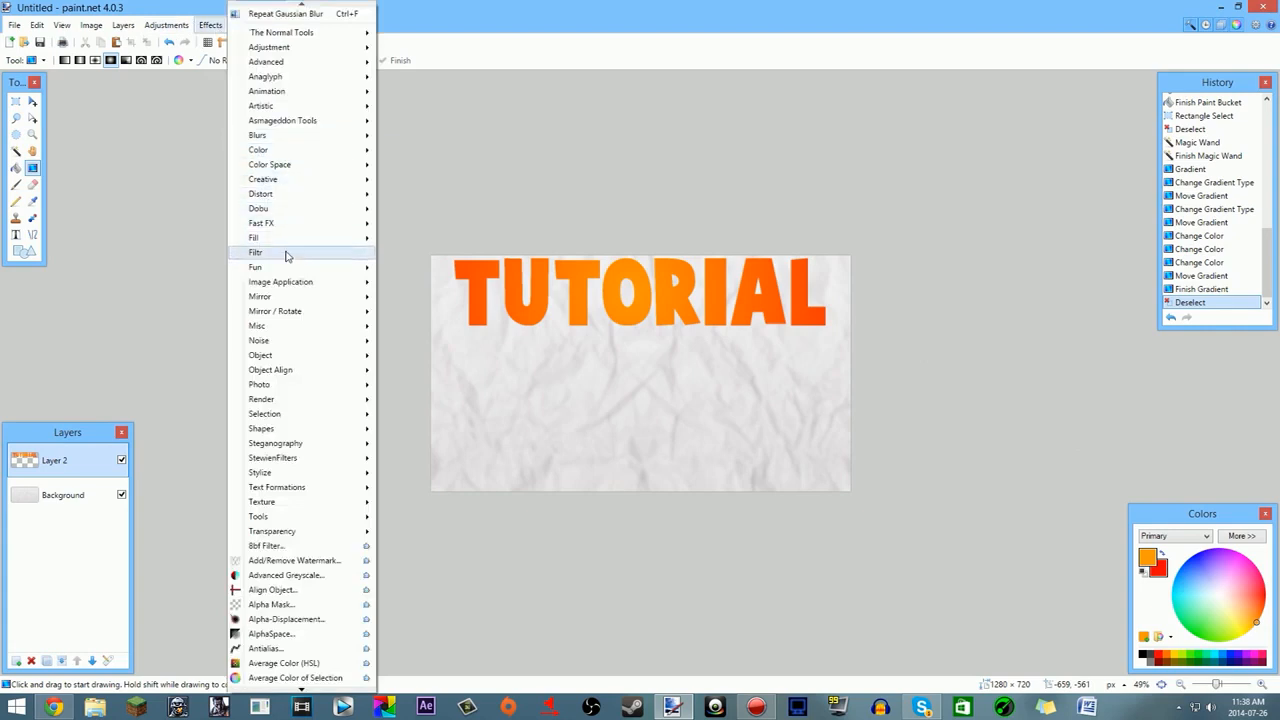
mouse_move(290, 355)
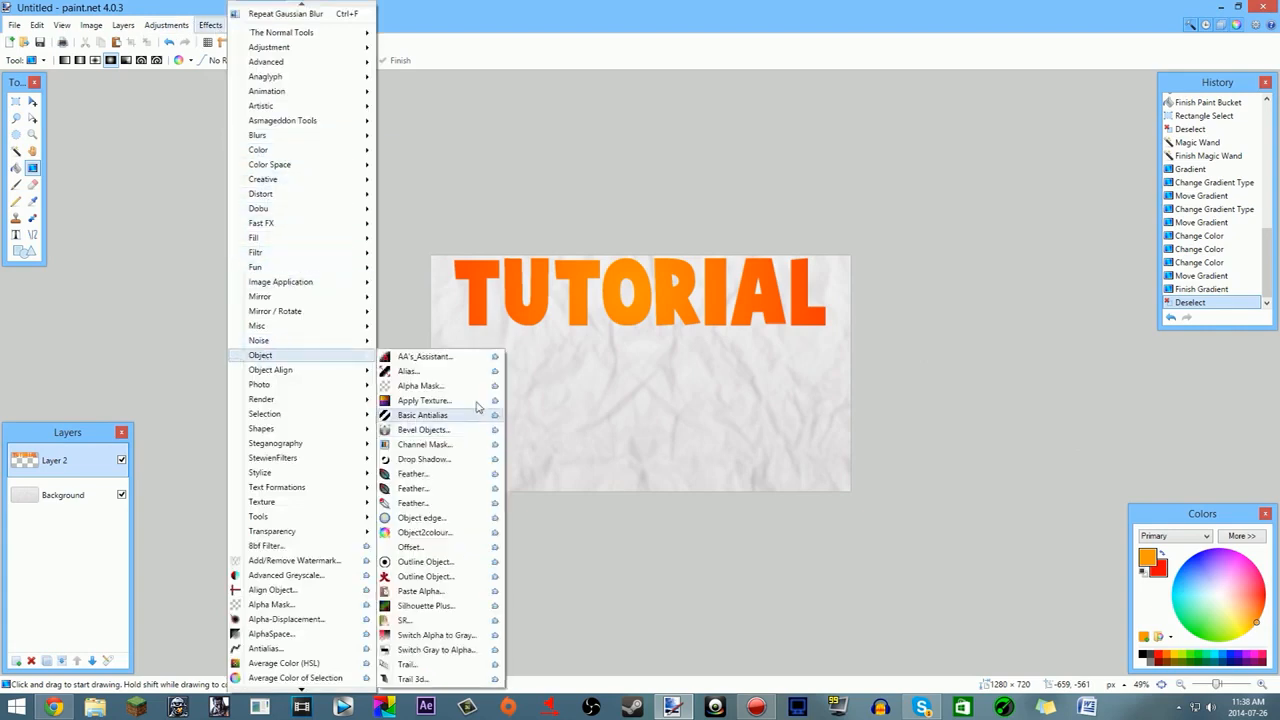
left_click(440, 461)
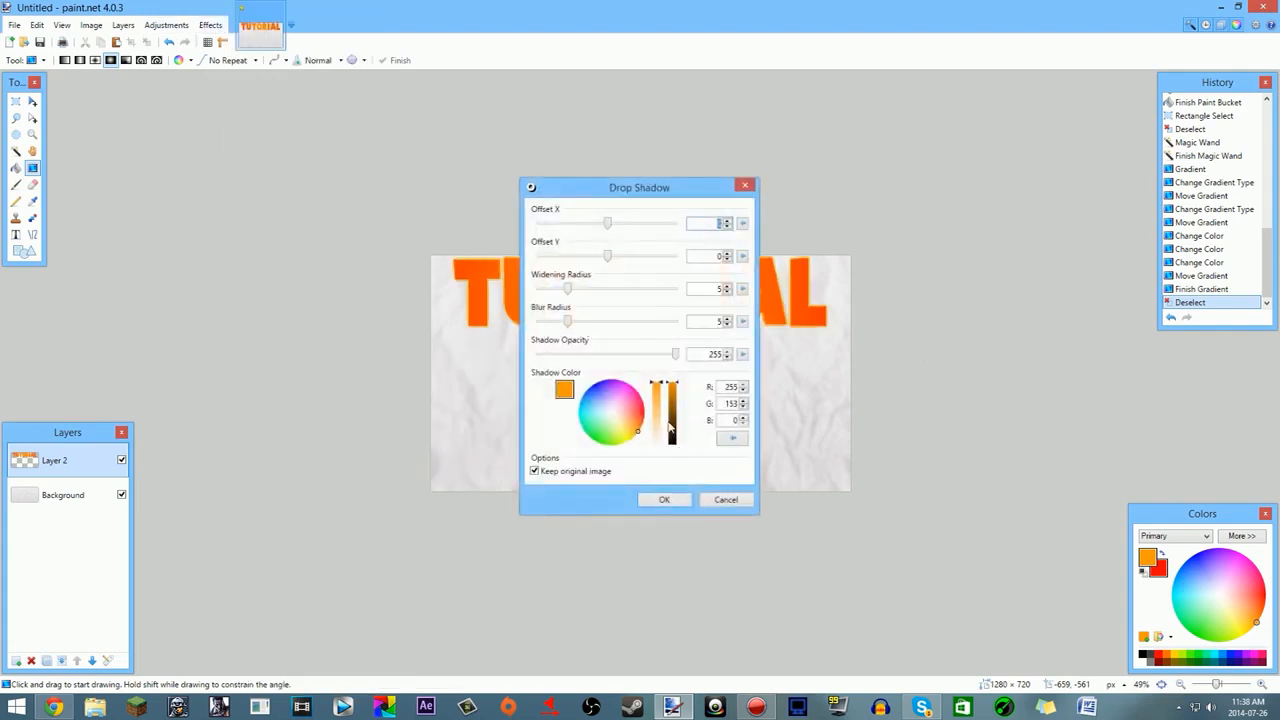
left_click_drag(670, 428, 670, 446)
left_click_drag(569, 289, 674, 322)
left_click_drag(650, 187, 1045, 205)
mouse_move(1070, 340)
left_mouse_down()
mouse_move(743, 379)
mouse_move(720, 417)
mouse_move(1065, 330)
left_mouse_up()
left_click(1058, 517)
scroll(907, 505, "down", 6)
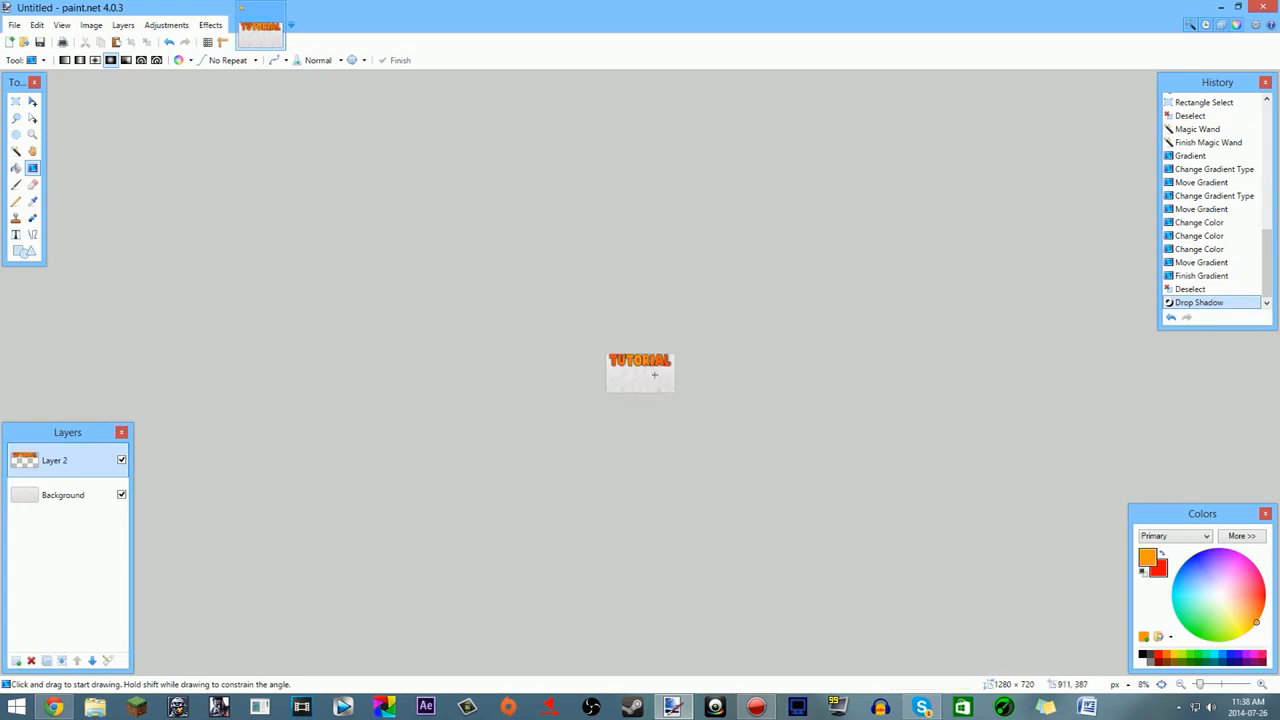
scroll(805, 389, "up", 5)
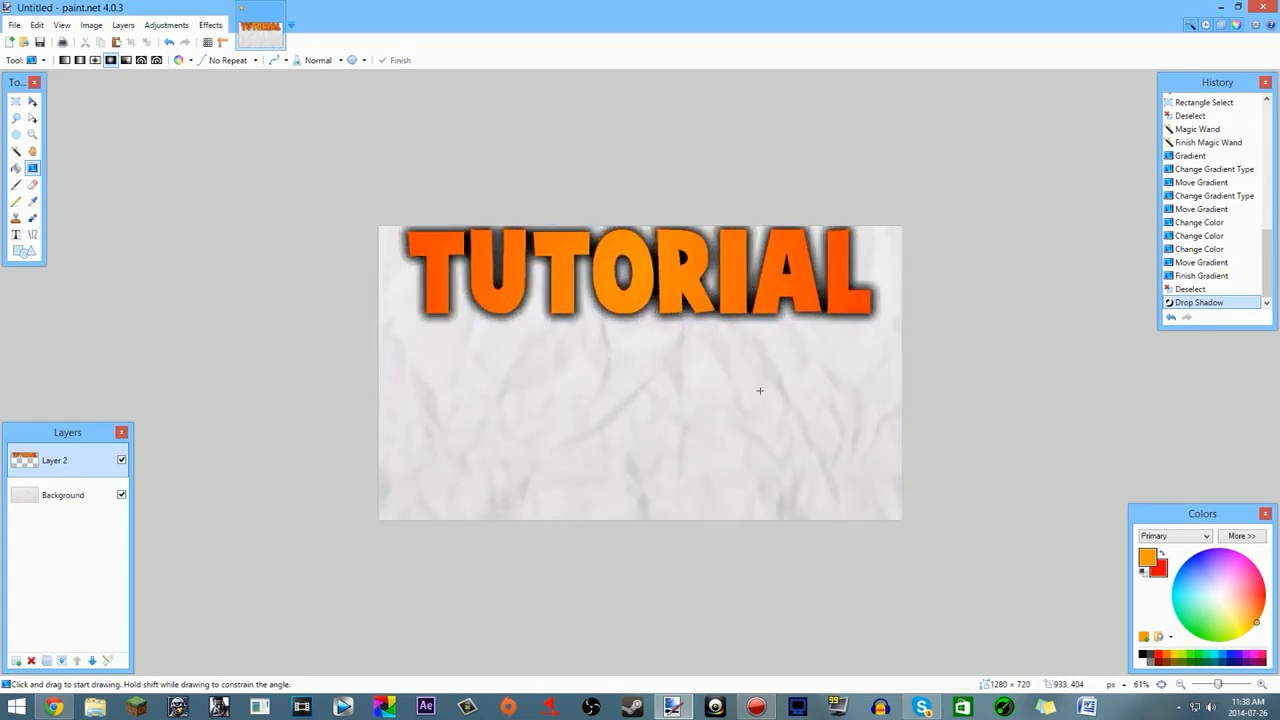
Step: Undo the blurred shadow and reapply Drop Shadow as a hard black outline with widening radius 8 and blur radius 0
key("ctrl+z")
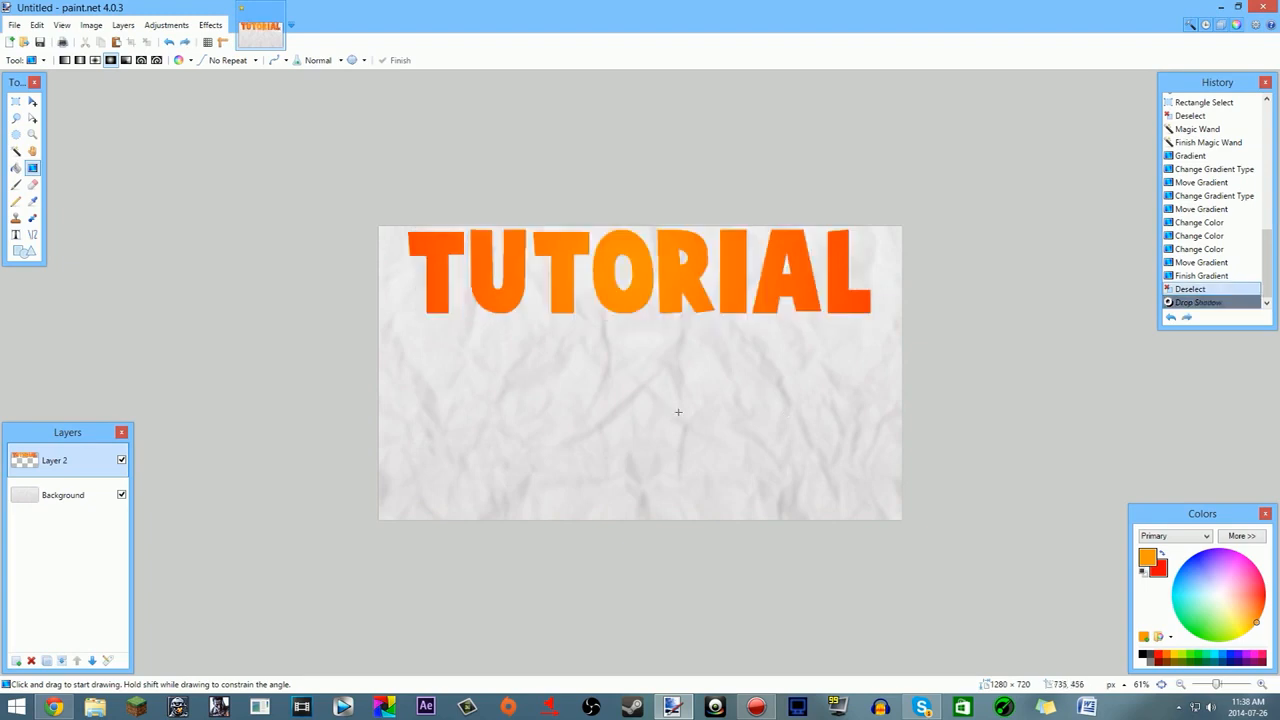
scroll(678, 412, "down", 6)
scroll(752, 437, "up", 5)
left_click(207, 25)
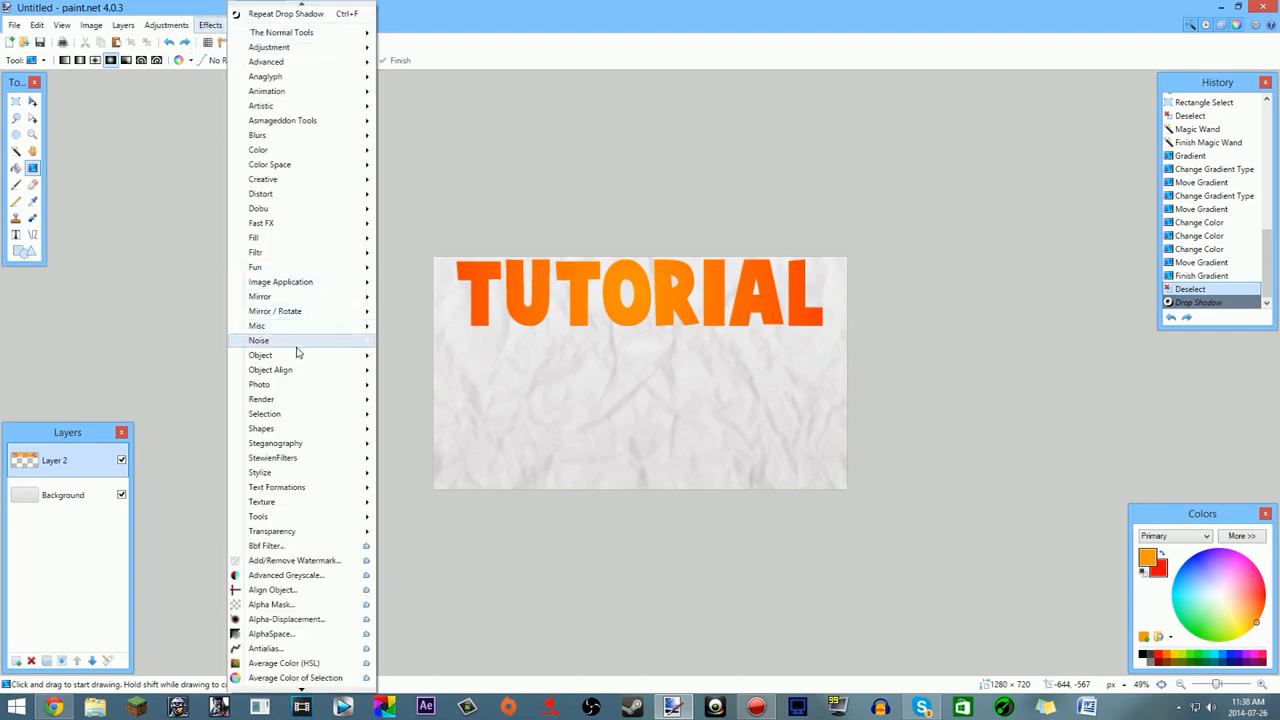
mouse_move(296, 355)
left_click(425, 452)
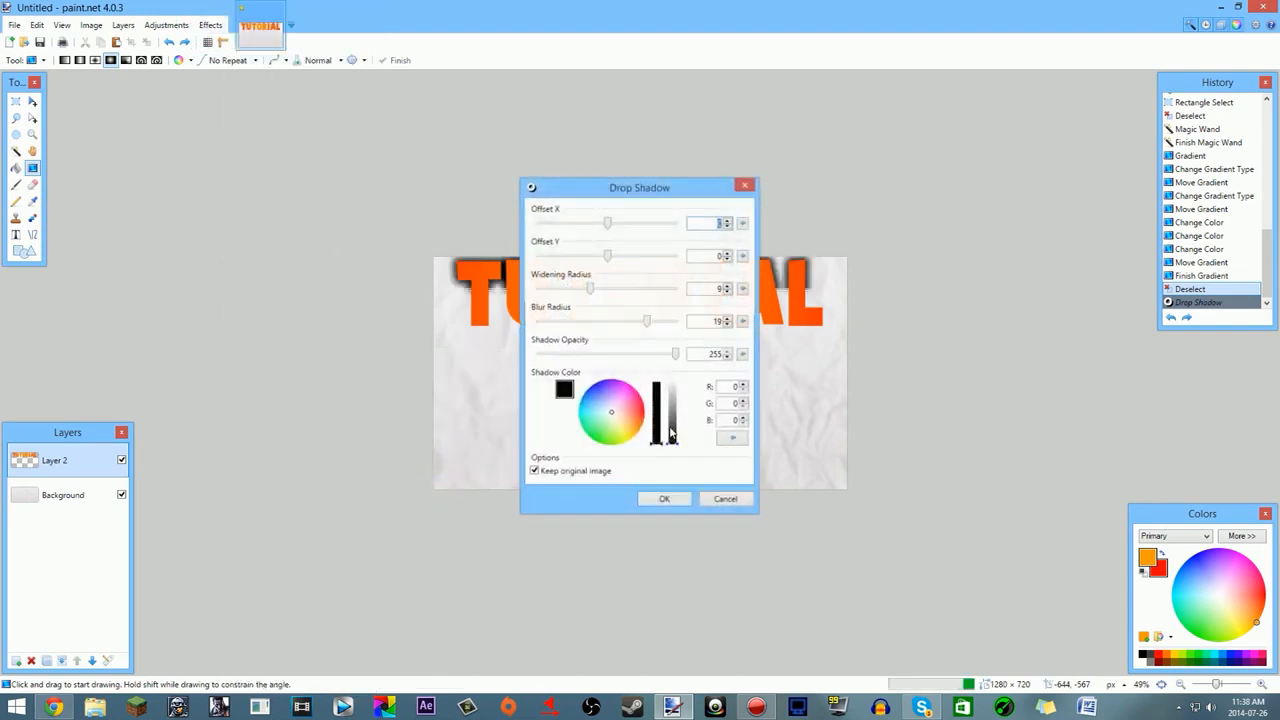
left_click_drag(648, 321, 366, 309)
left_click_drag(603, 201, 968, 211)
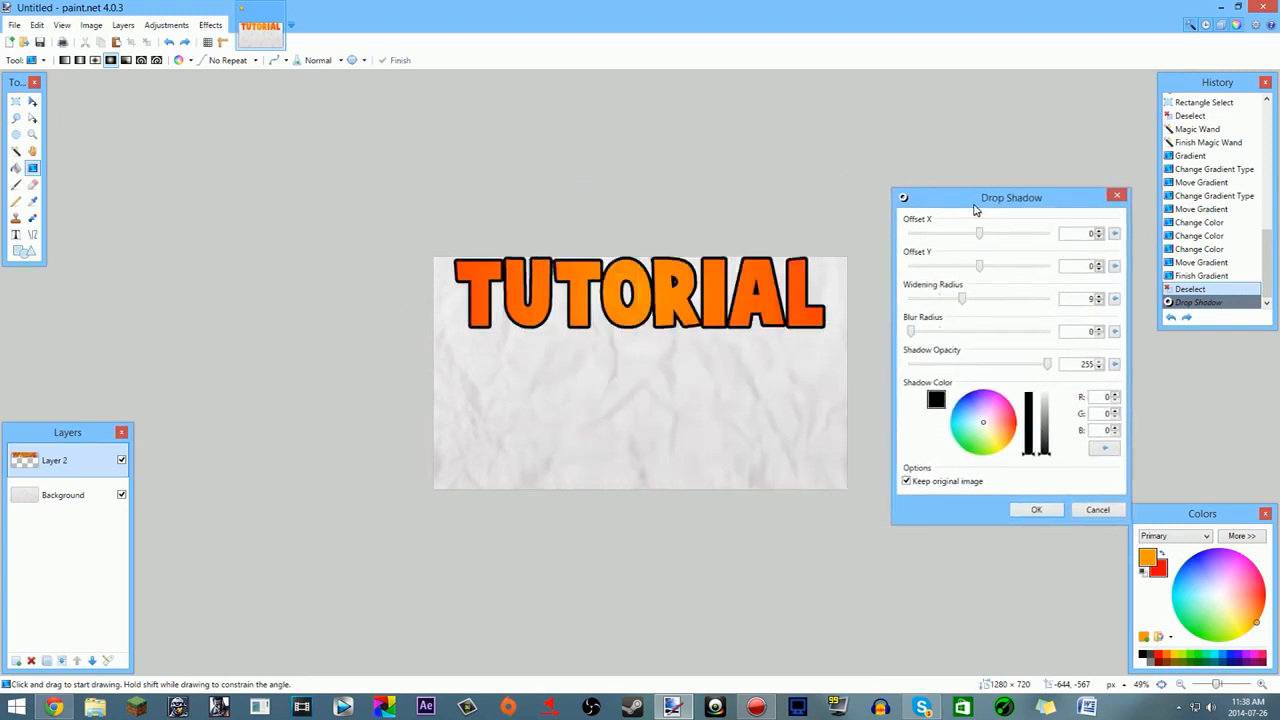
left_click(1091, 304)
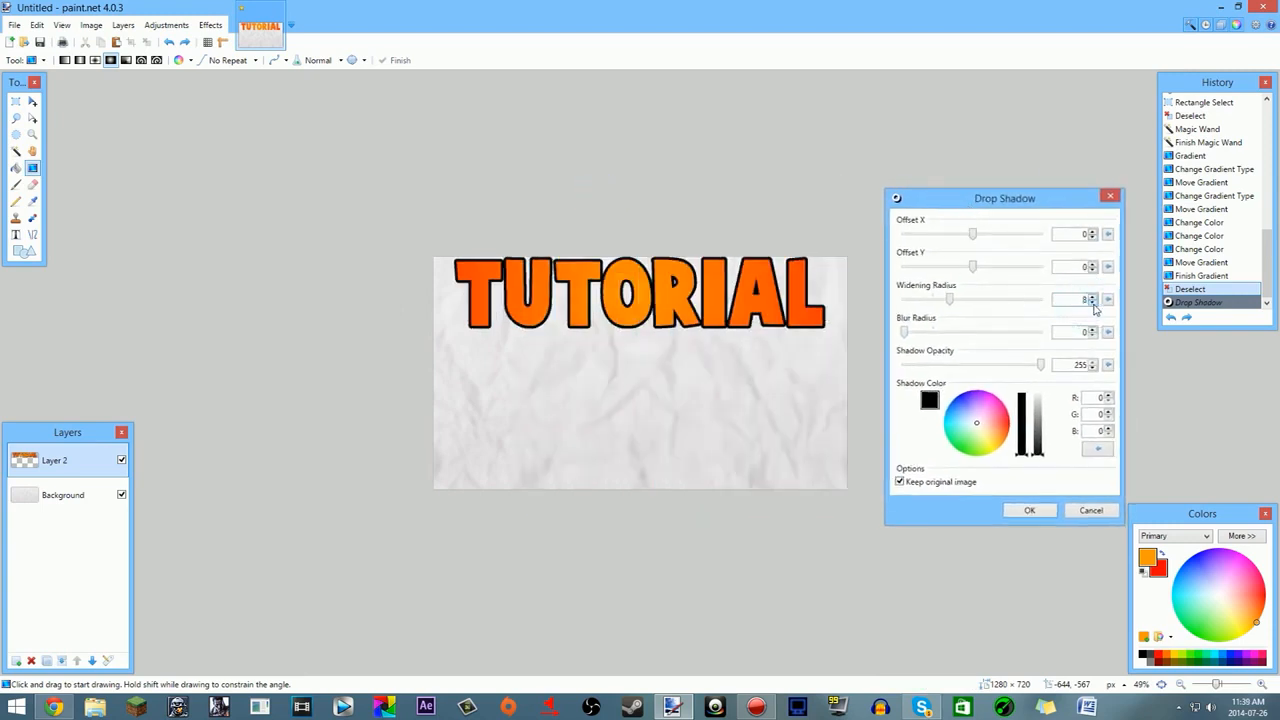
left_click(1048, 519)
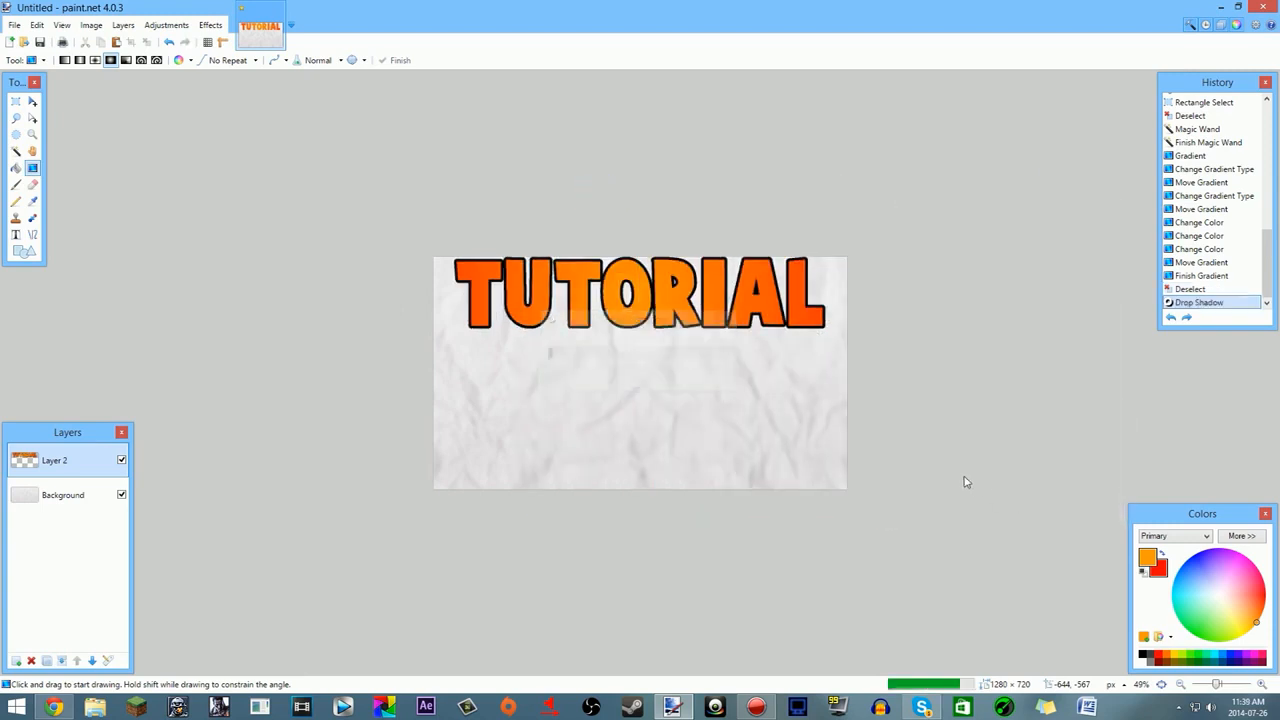
scroll(926, 474, "down", 5)
scroll(910, 472, "up", 3)
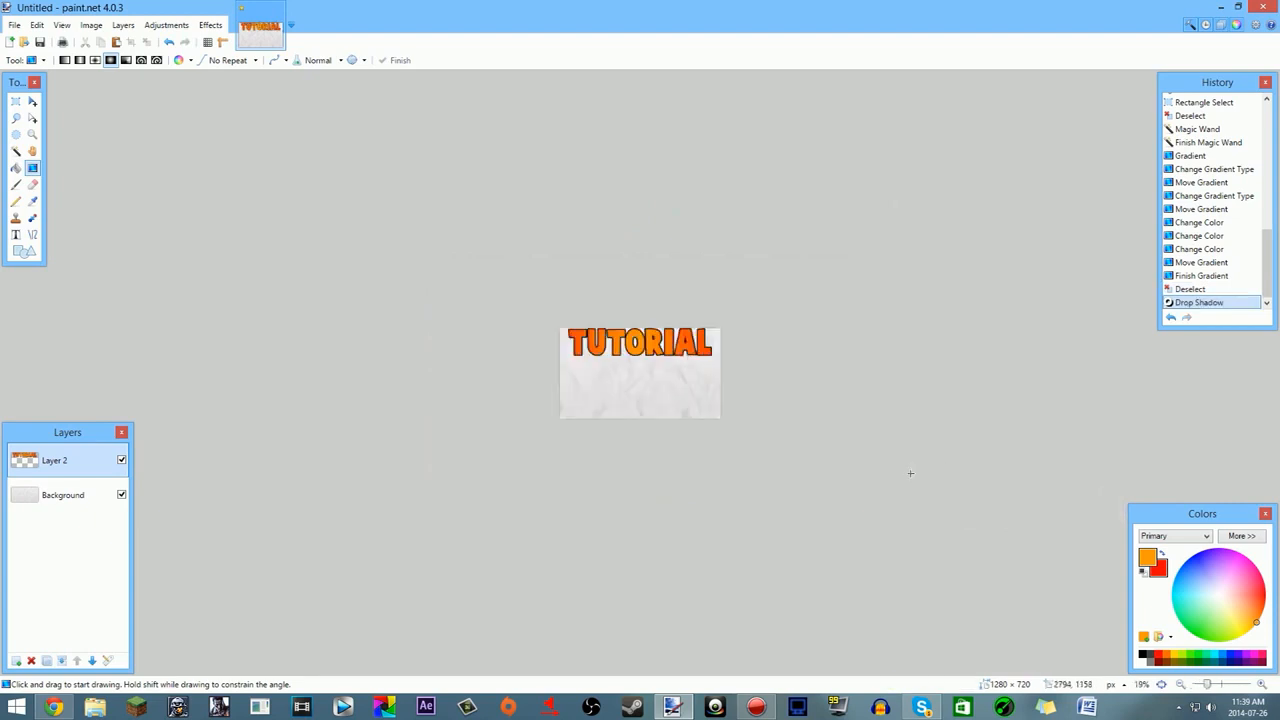
scroll(907, 472, "down", 2)
scroll(905, 473, "up", 2)
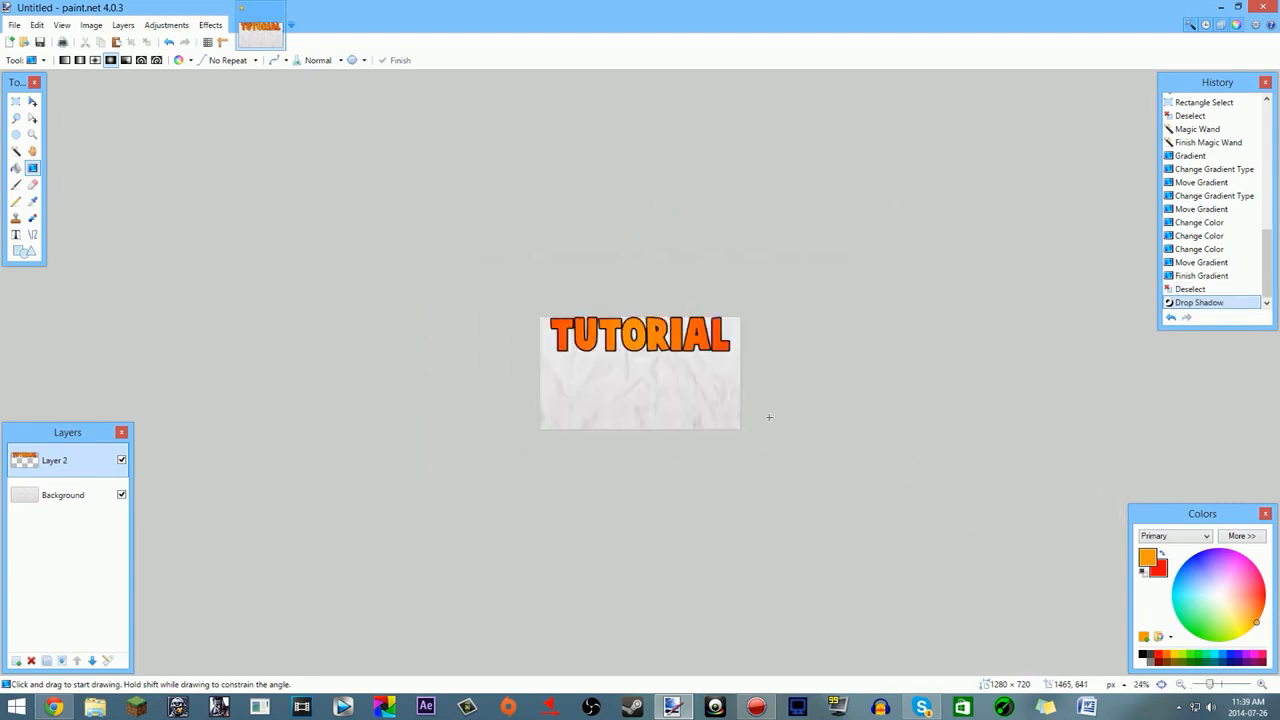
Step: Apply the Glow photo effect to the "TUTORIAL" lettering with the default radius, brightness 10 and contrast 10
left_click(208, 25)
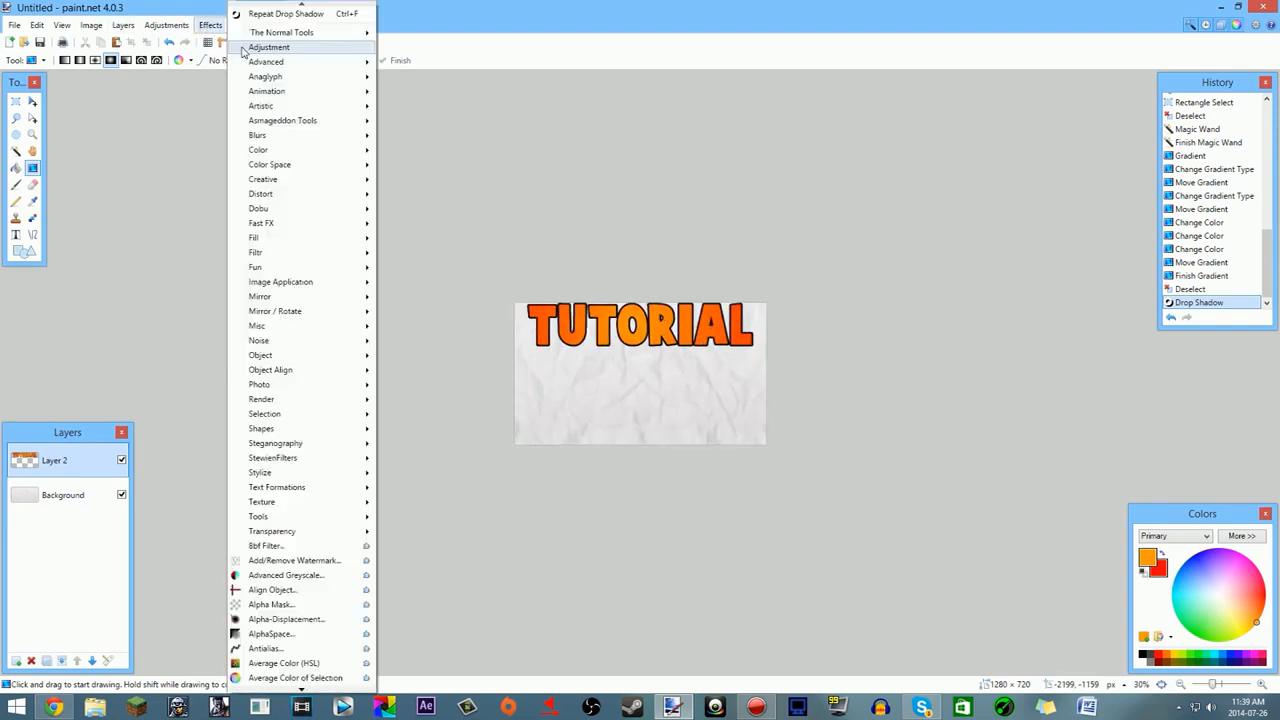
mouse_move(247, 64)
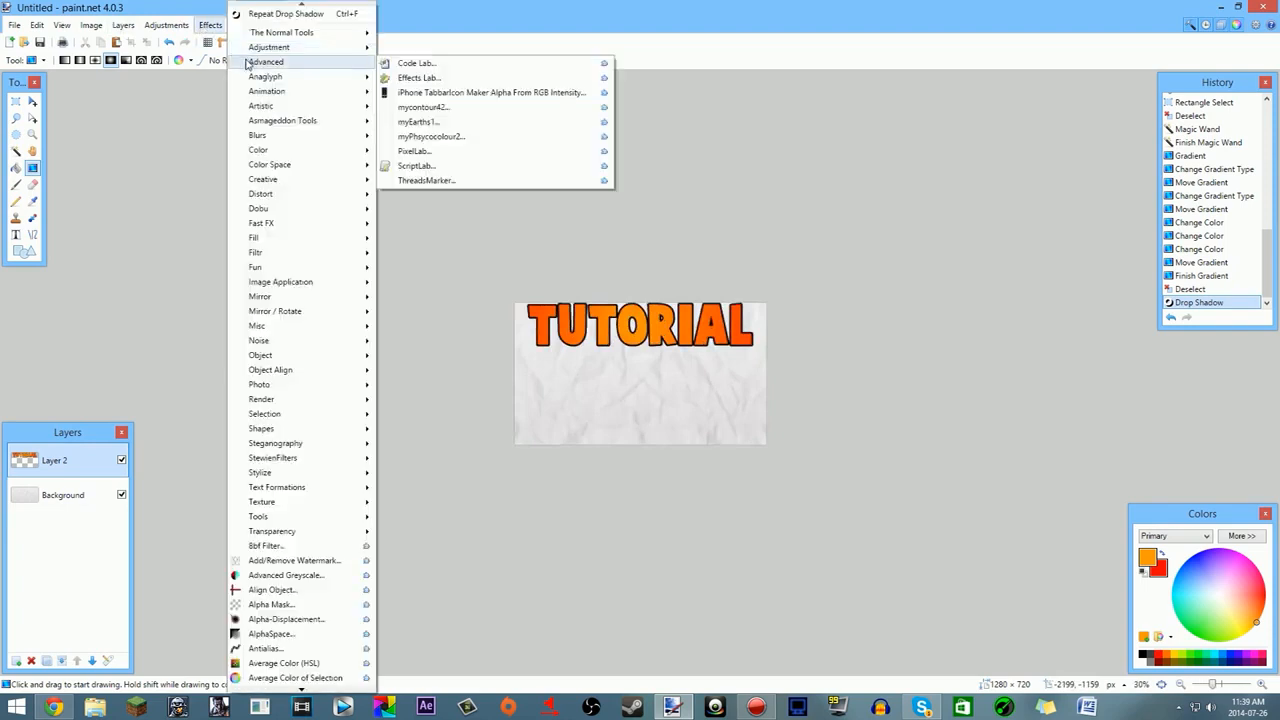
mouse_move(275, 384)
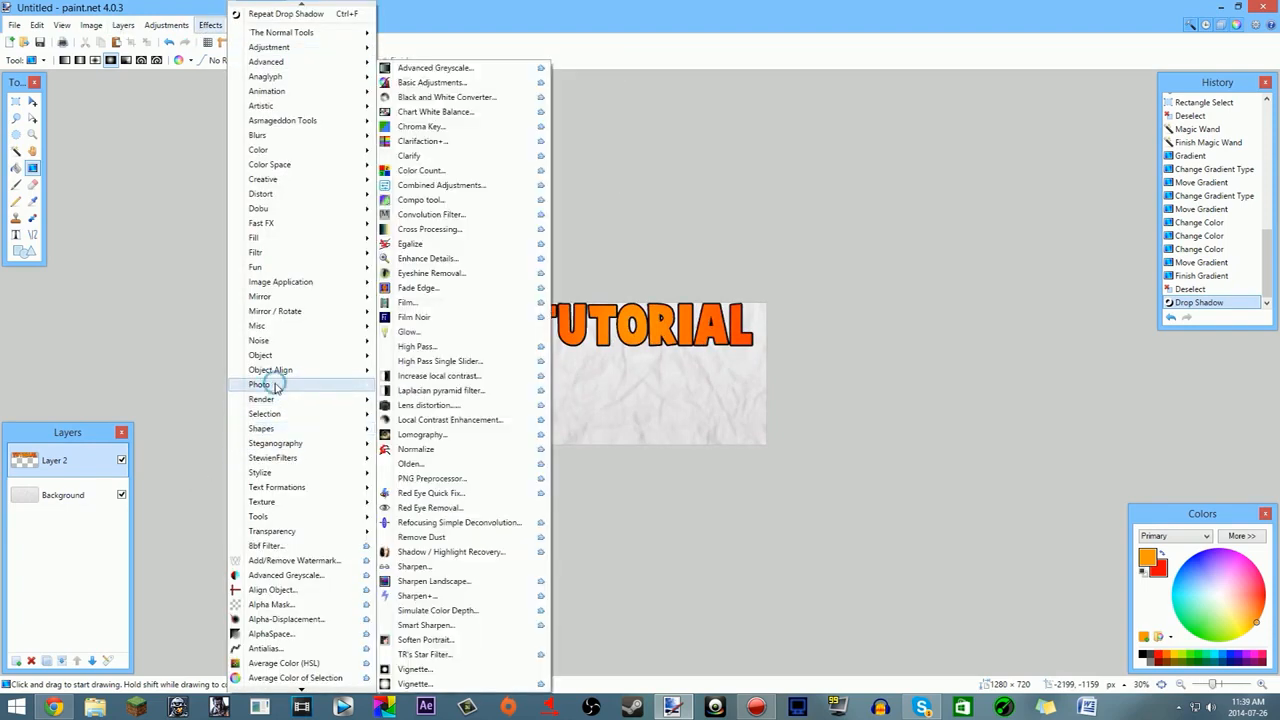
left_click(443, 332)
left_click_drag(658, 282, 950, 235)
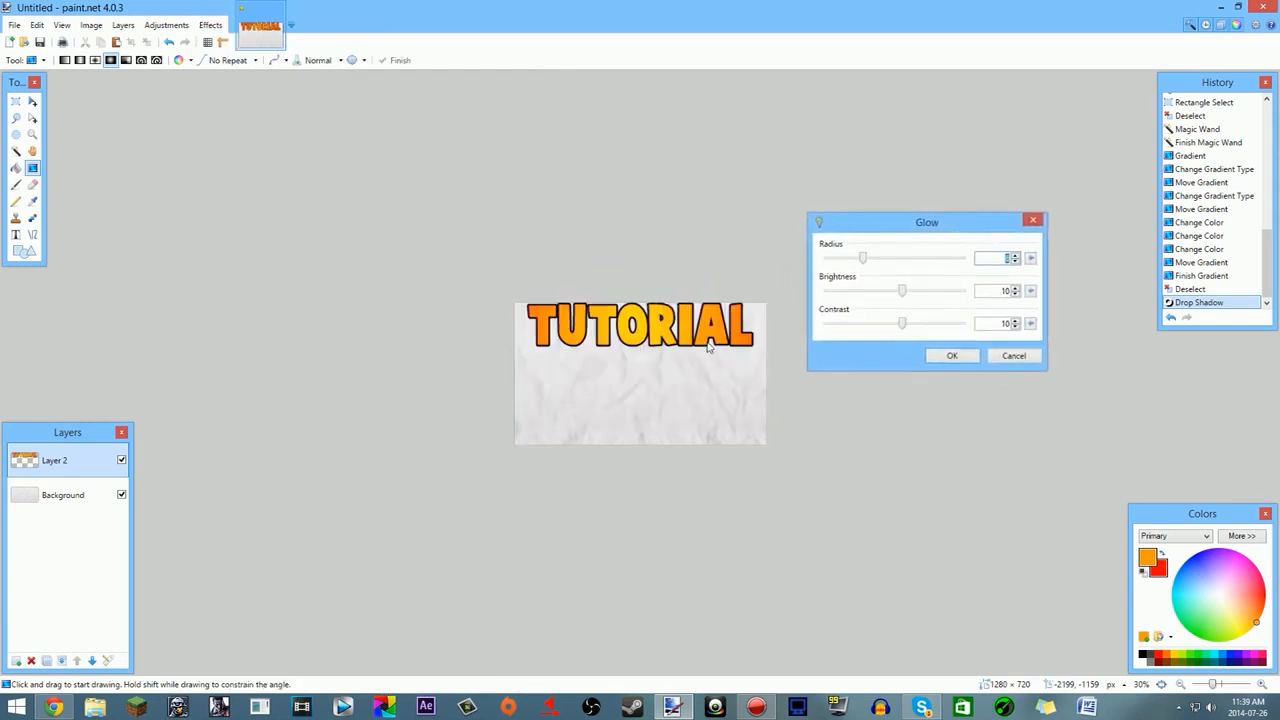
left_click(952, 356)
scroll(726, 429, "up", 5)
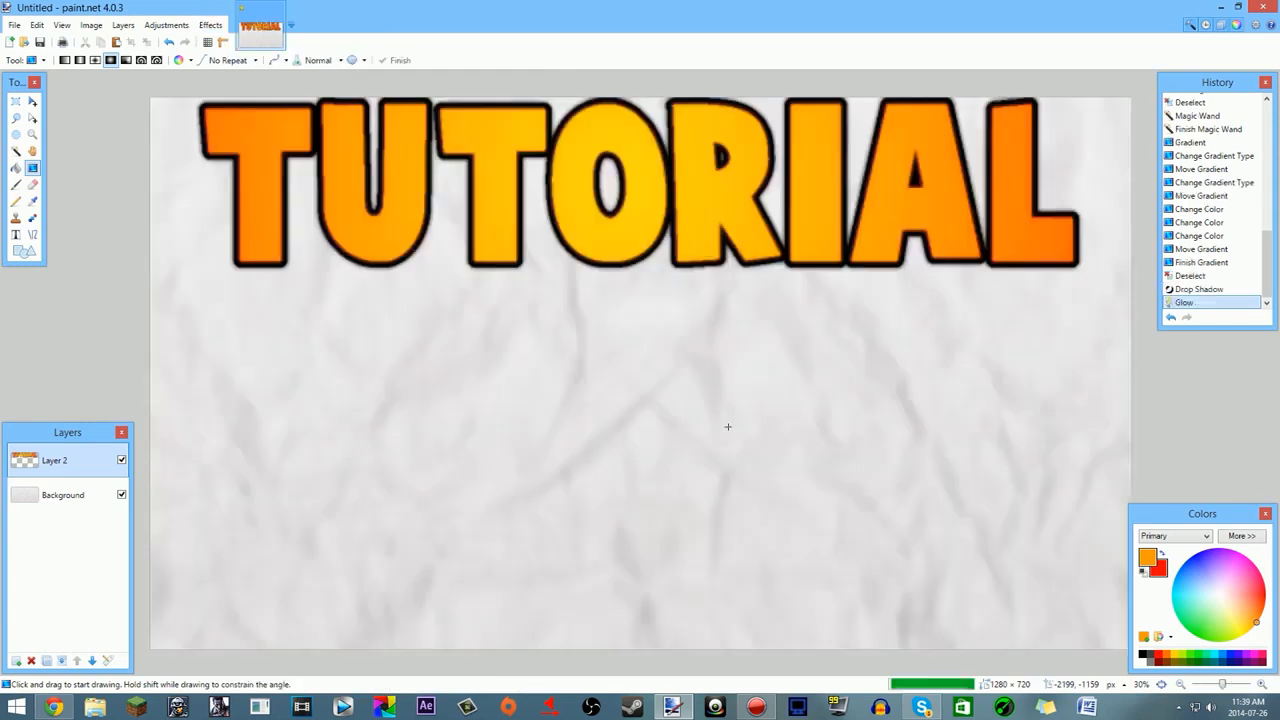
scroll(680, 429, "down", 6)
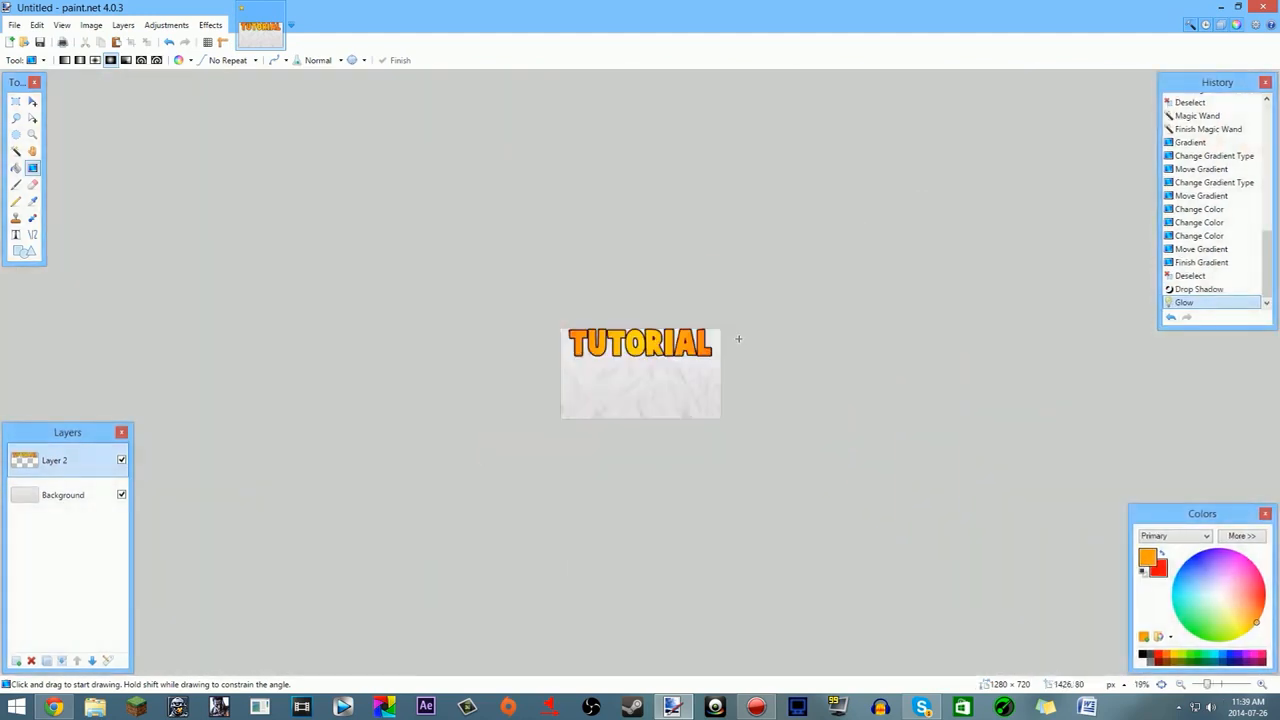
Step: Apply a second Glow to the lettering with radius 20, brightness -100 and contrast 100
left_click(210, 25)
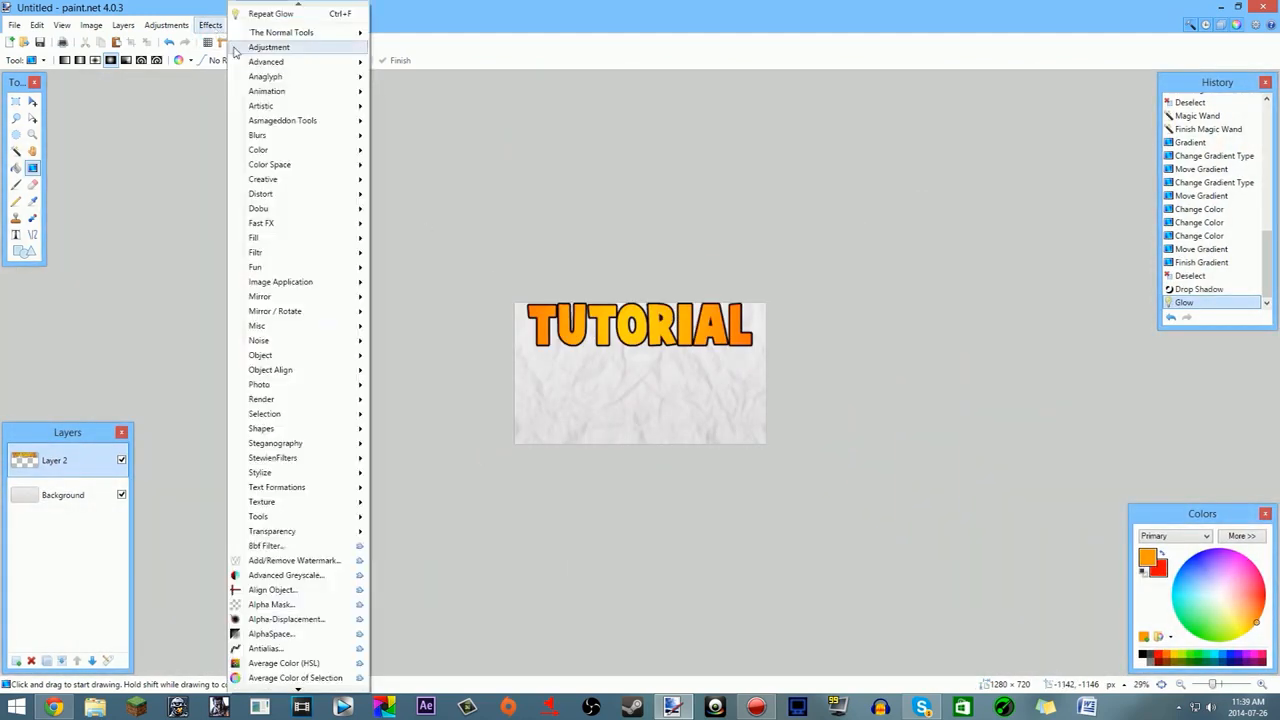
left_click(284, 386)
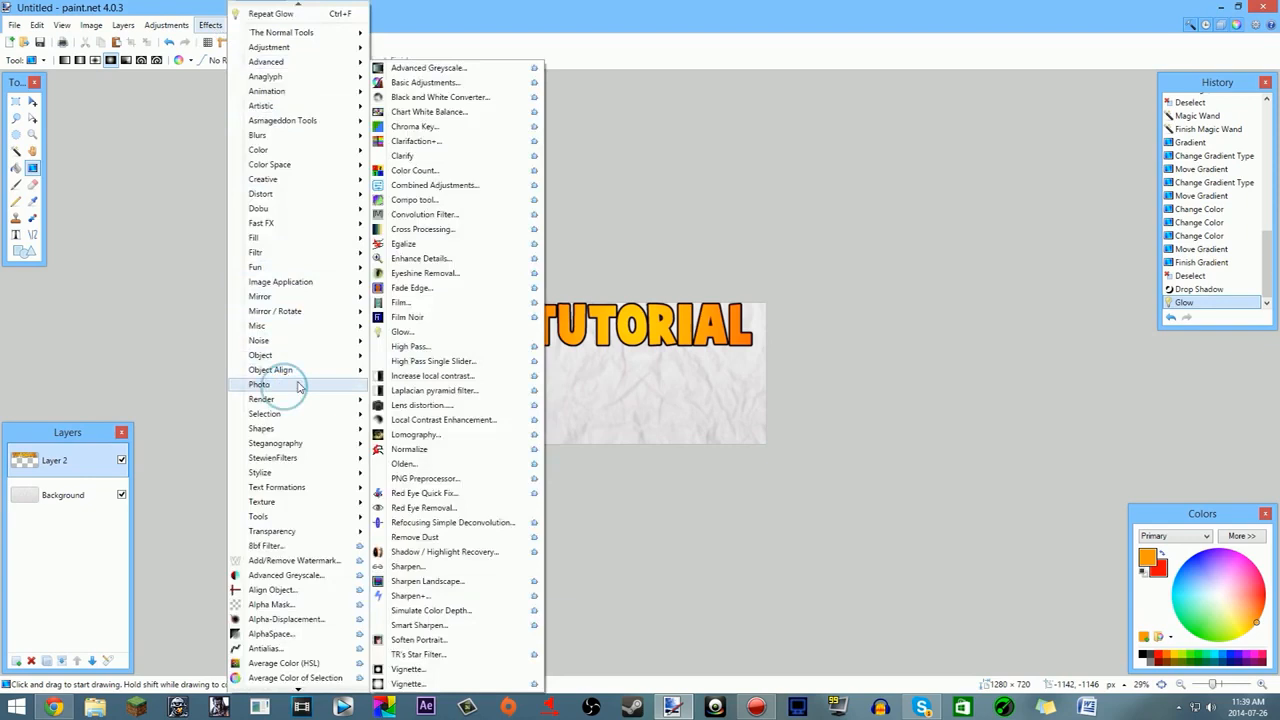
left_click(430, 333)
left_click_drag(643, 281, 1003, 291)
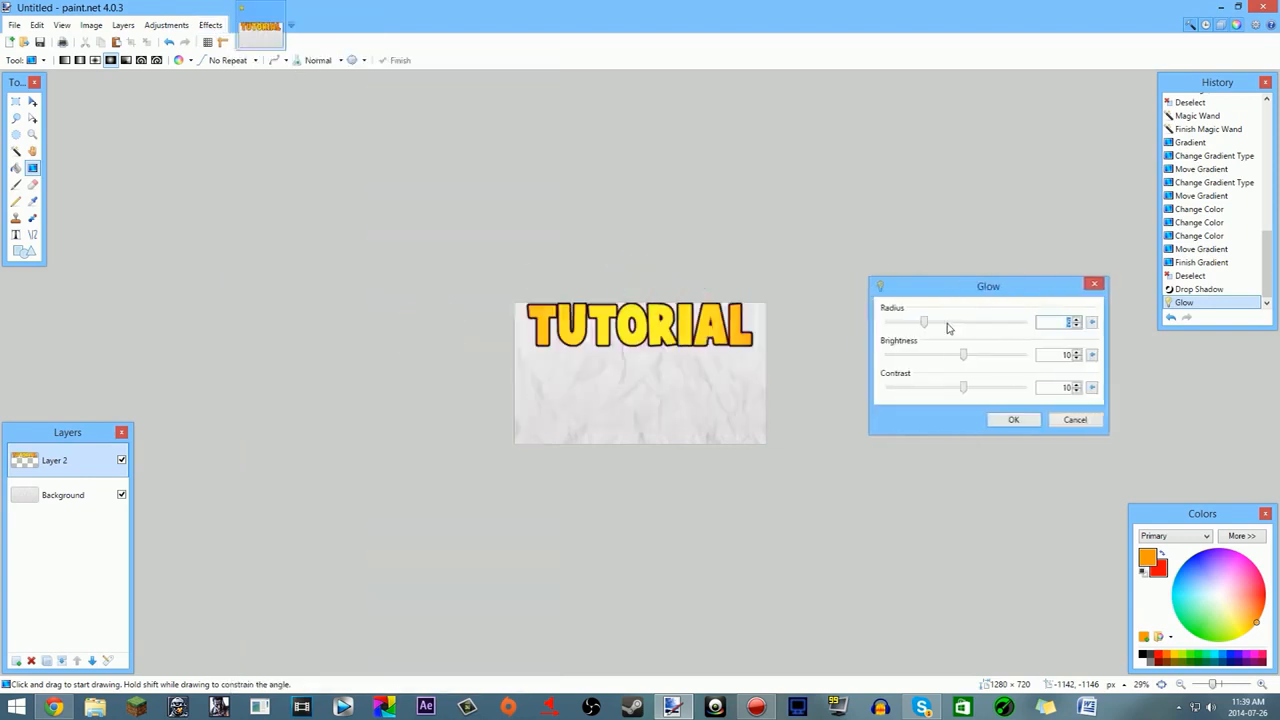
left_click_drag(922, 330, 1026, 325)
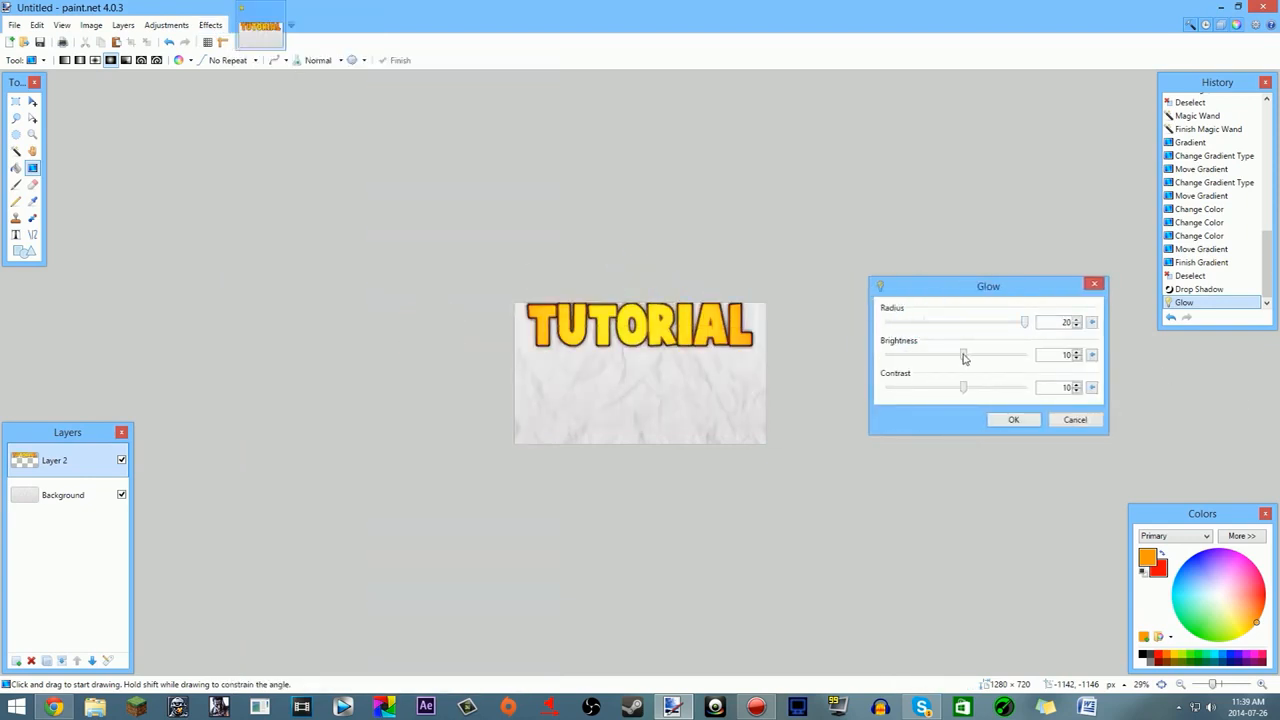
left_click_drag(964, 356, 507, 388)
left_click_drag(966, 390, 1235, 398)
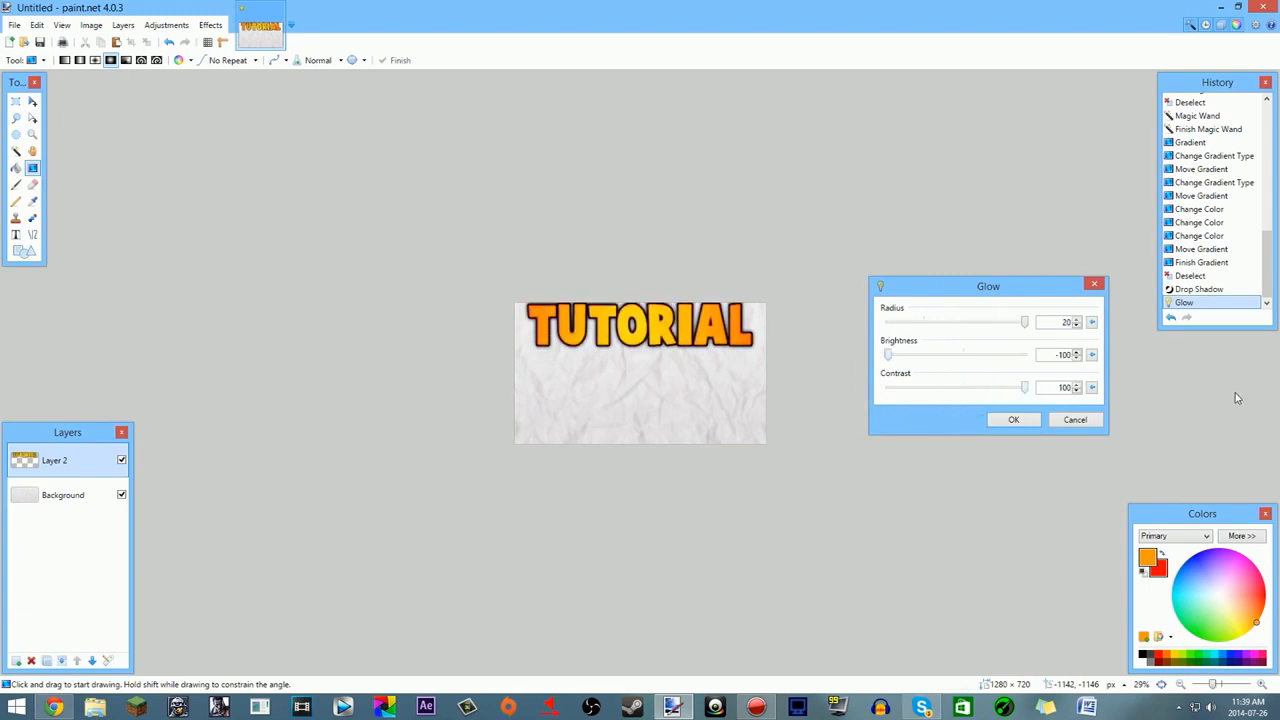
left_click(1014, 420)
scroll(654, 366, "up", 5)
scroll(670, 369, "down", 2)
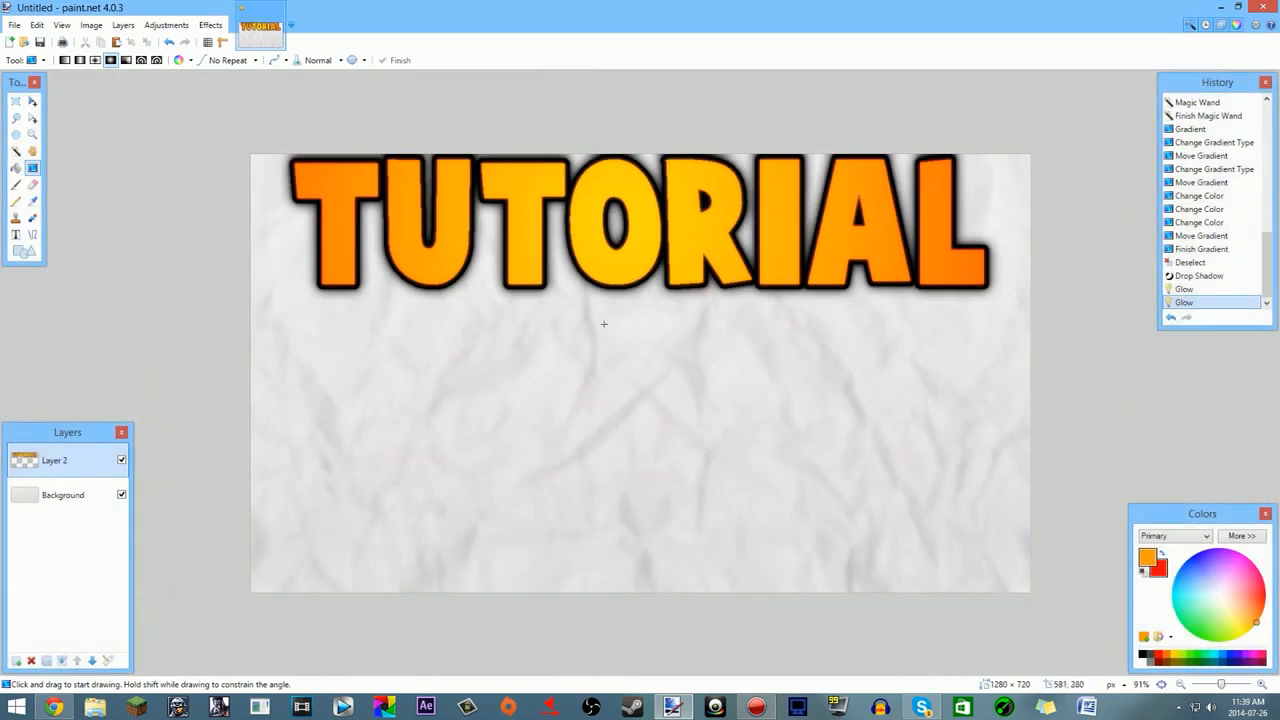
scroll(604, 324, "down", 10)
scroll(866, 422, "up", 7)
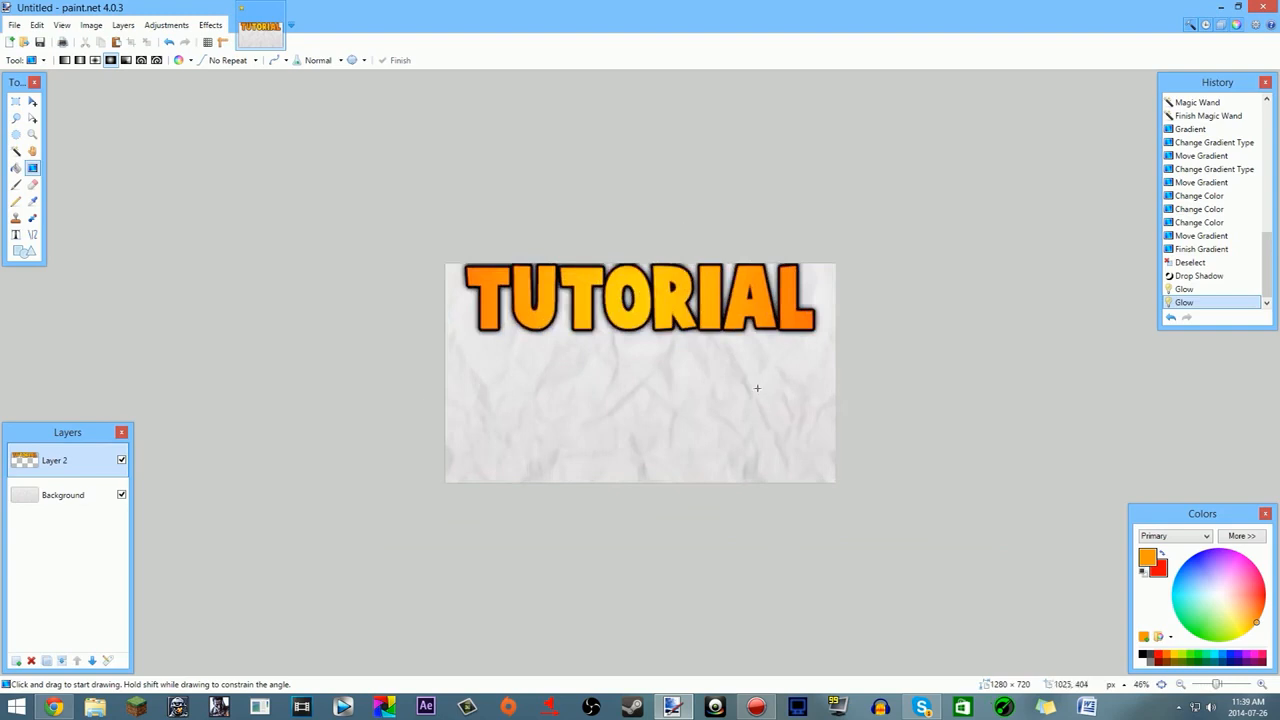
Step: Add a new layer and, with Layer 2 active, draw an elliptical selection about 1280 × 99 px across the letters' upper part
left_click(17, 661)
left_click(86, 494)
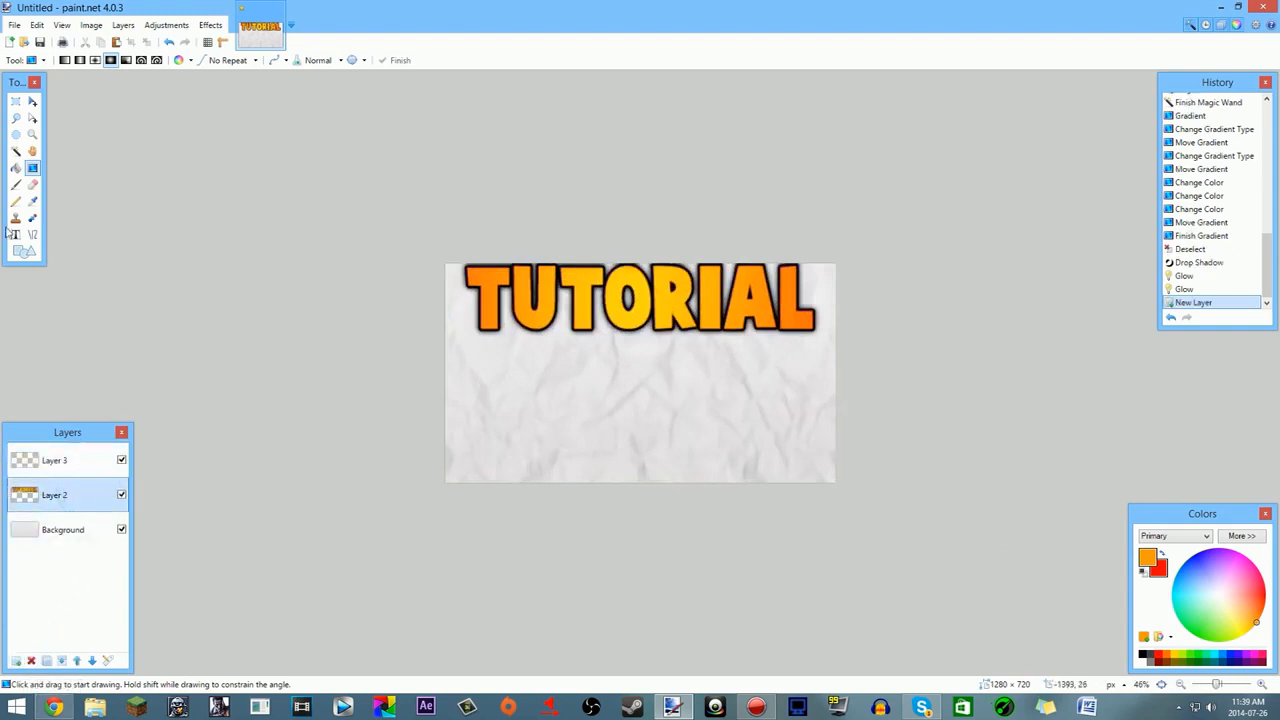
left_click(15, 134)
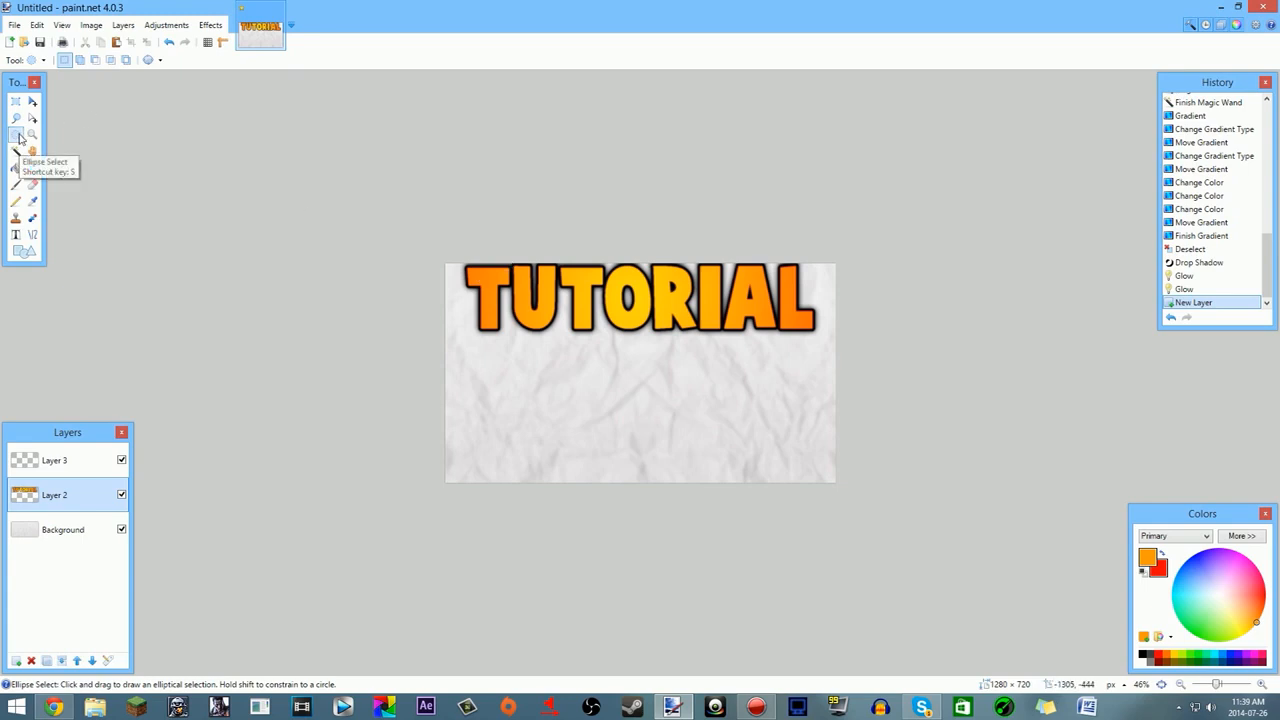
left_click_drag(370, 218, 864, 334)
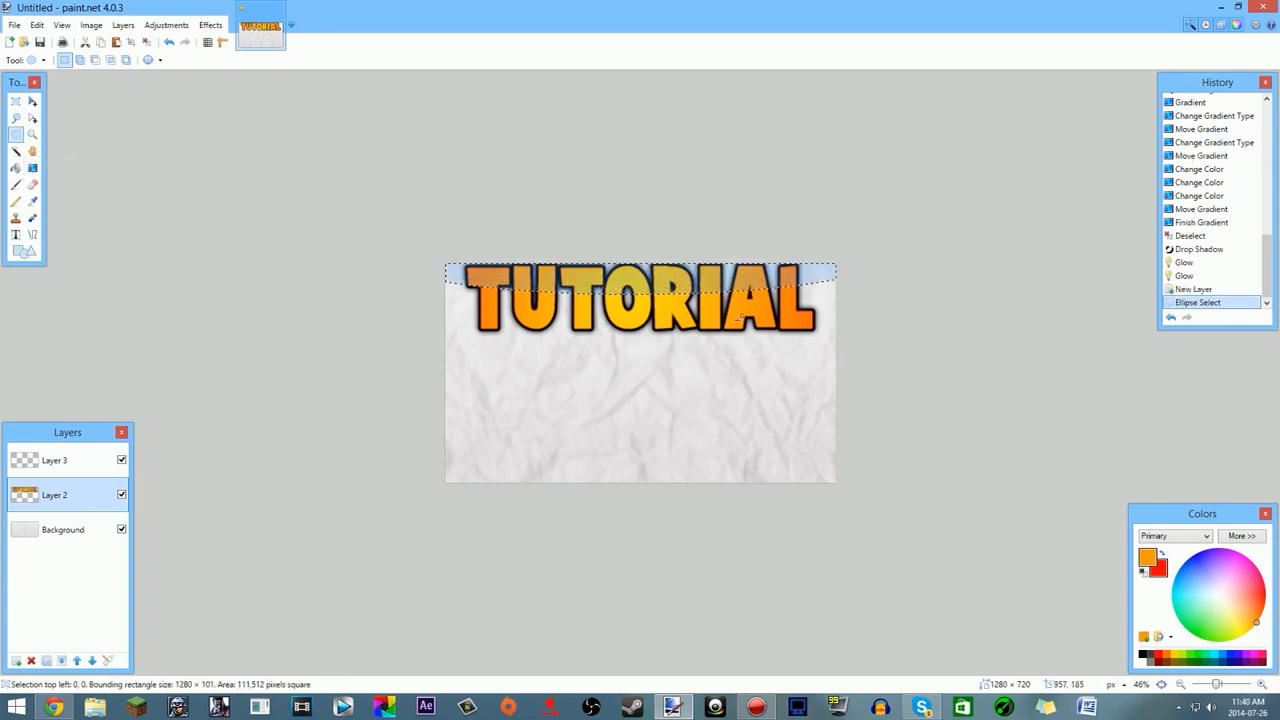
mouse_move(757, 707)
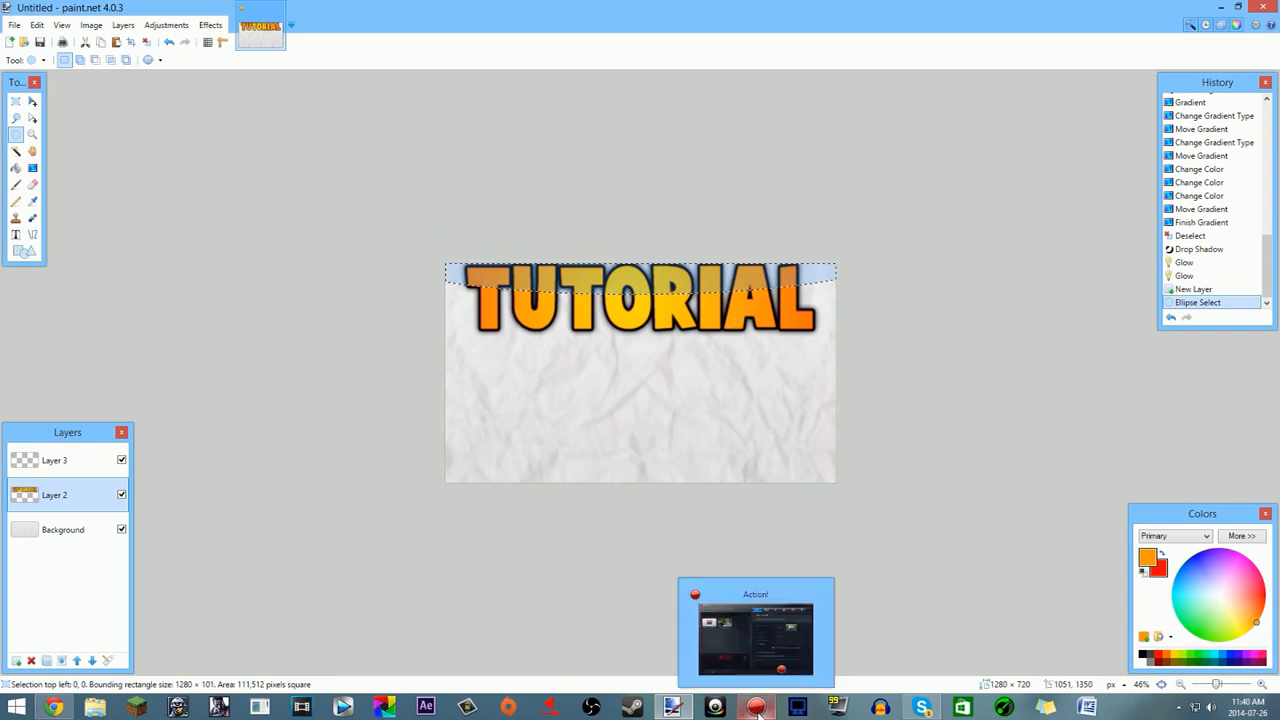
left_click(757, 707)
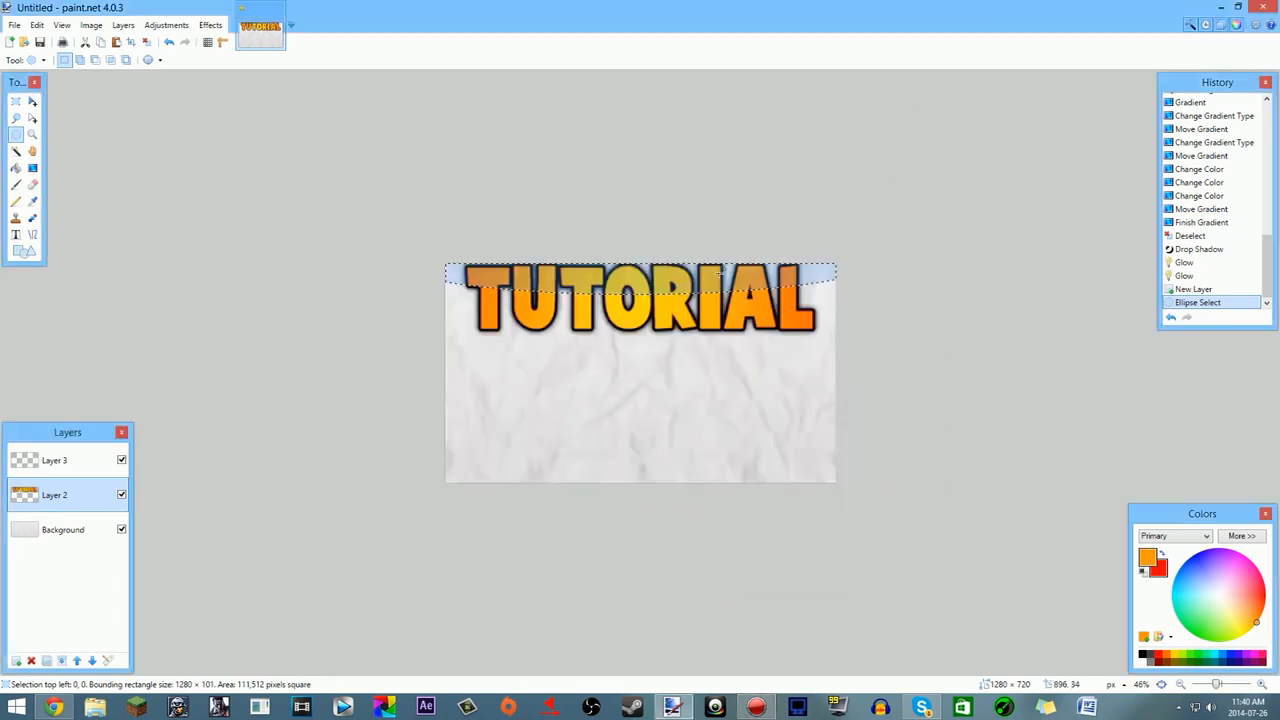
left_click(898, 135)
left_click_drag(412, 262, 900, 284)
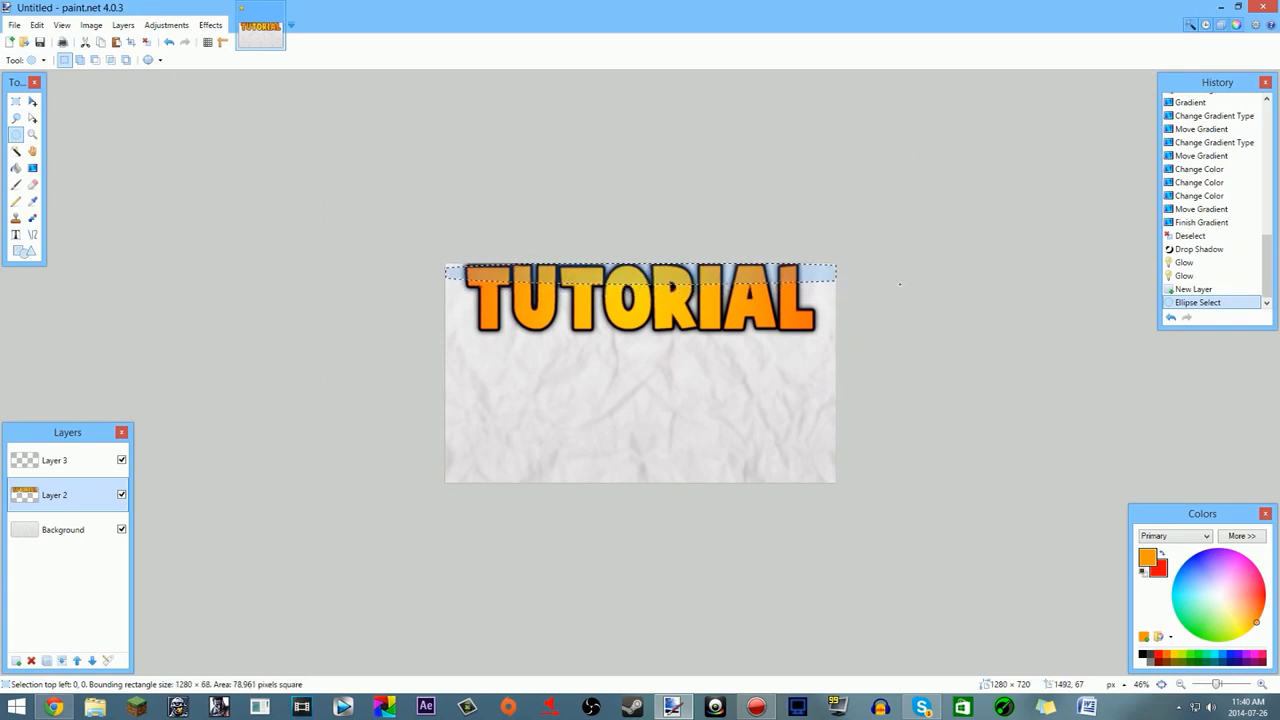
left_click_drag(386, 209, 886, 286)
Step: With Layer 3 active, tilt the selection about 1.8° and stretch it above the canvas so its curved edge crosses the letters' middle
left_click(32, 101)
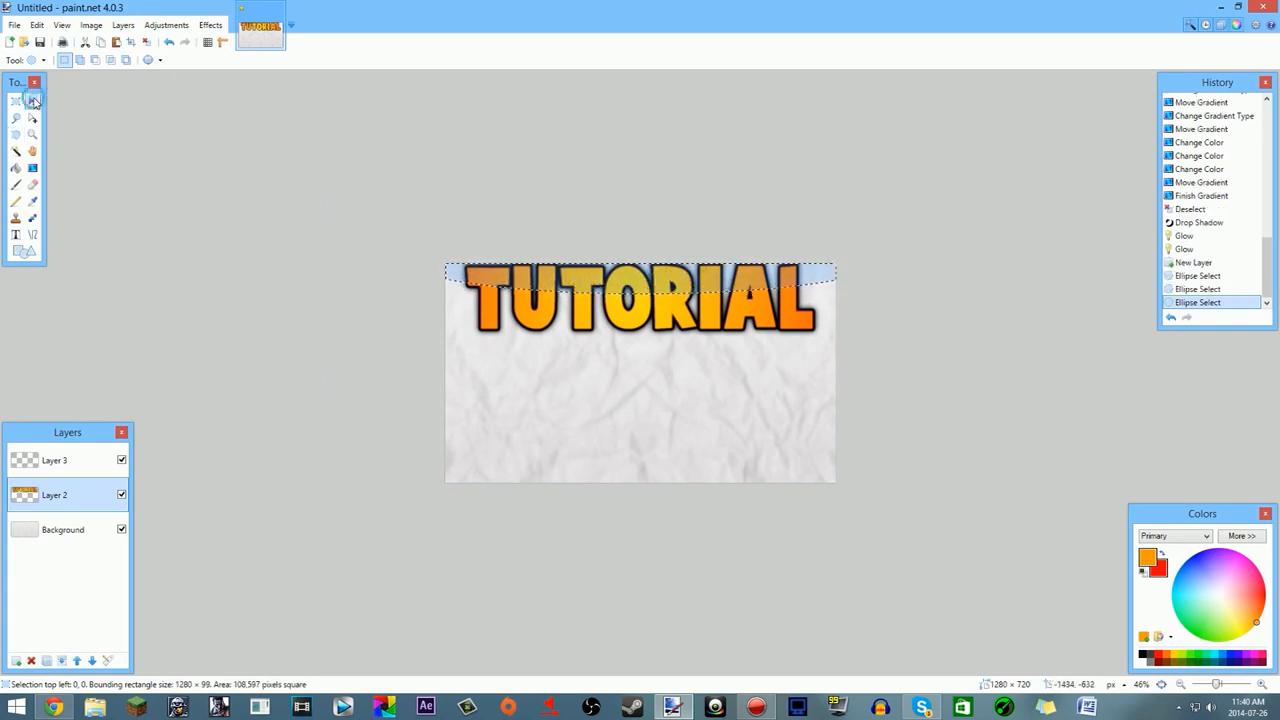
left_click_drag(857, 277, 855, 280)
left_click(80, 460)
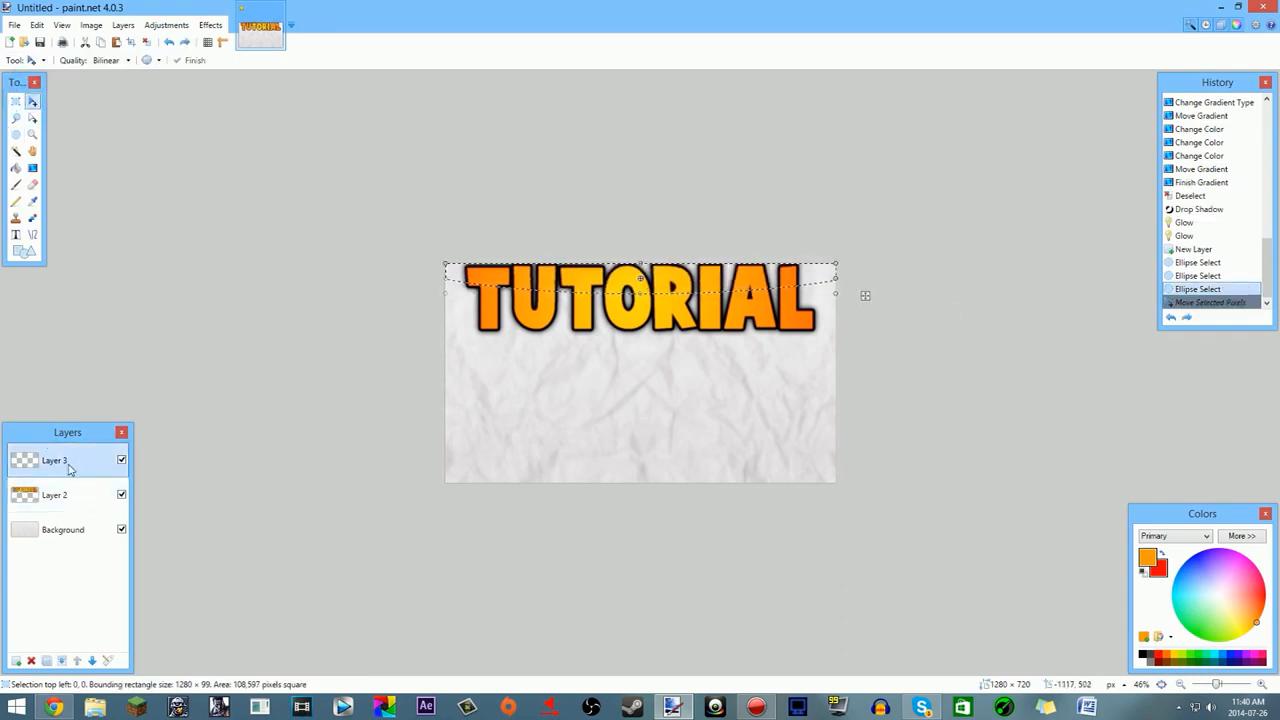
left_click_drag(849, 284, 857, 318)
key("m")
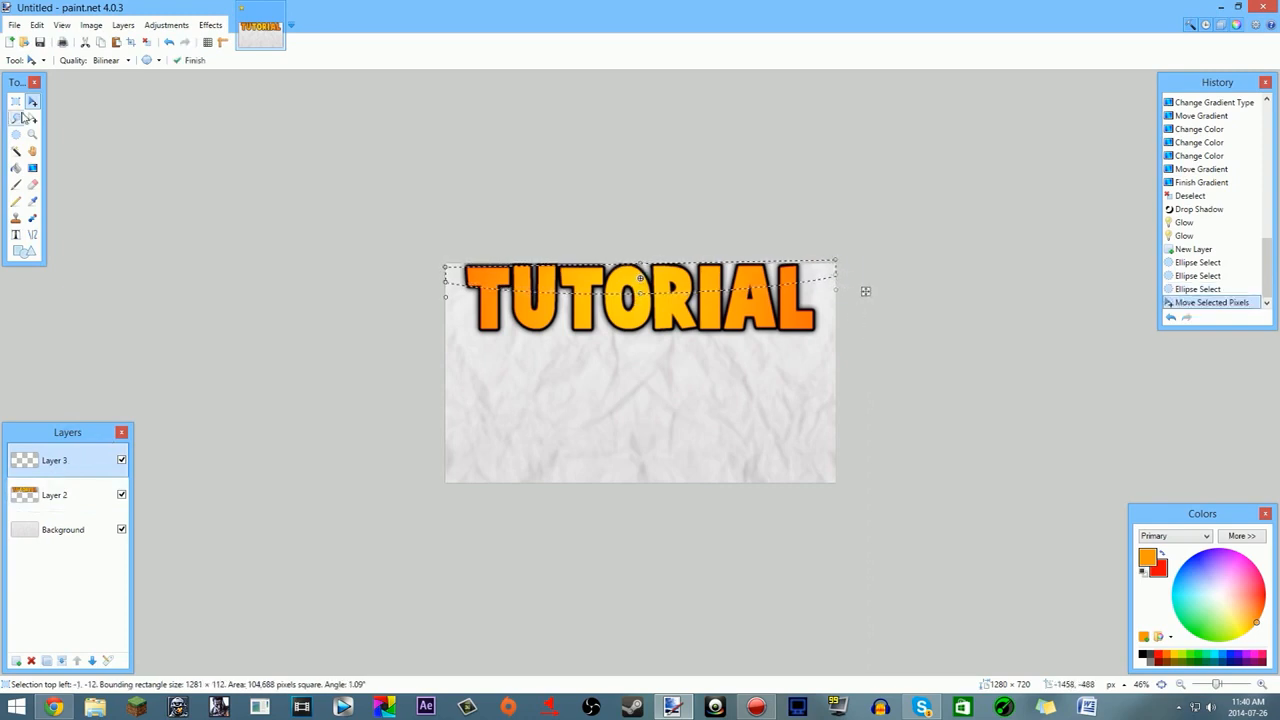
left_click_drag(852, 285, 850, 279)
left_click_drag(636, 258, 635, 228)
left_click_drag(706, 273, 703, 286)
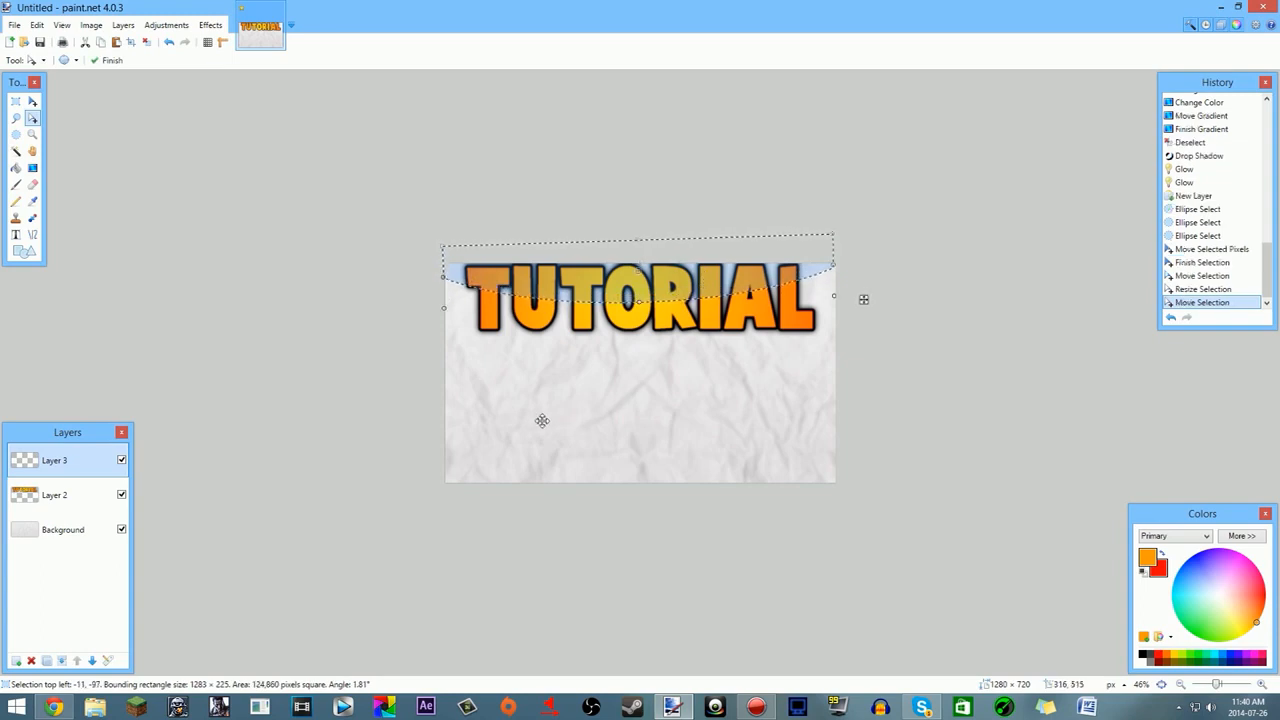
Step: Copy the selected upper part of the lettering from Layer 2, paste it into Layer 3, and deselect
left_click(62, 495)
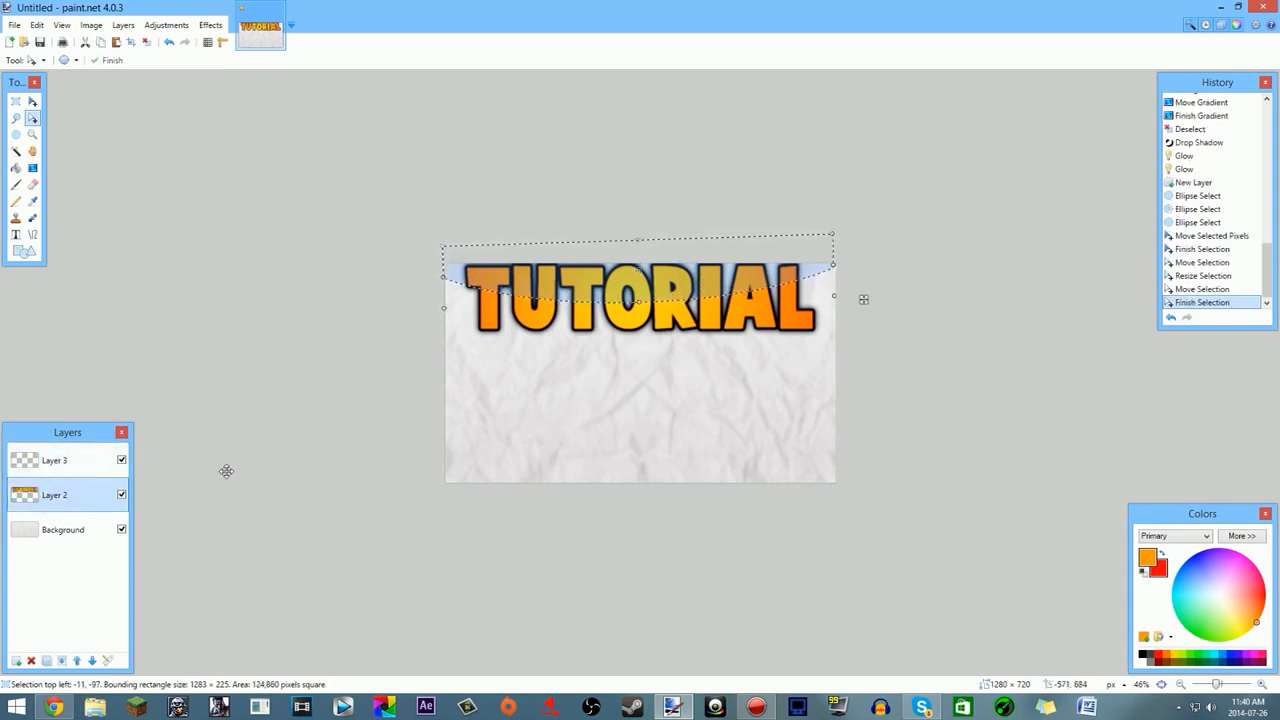
left_click(80, 461)
key("ctrl+v")
left_click(146, 42)
Step: Hide and show Layer 2 to check the pasted upper part of the letters, leaving it visible with Layer 3 active
left_click(63, 493)
left_click(121, 495)
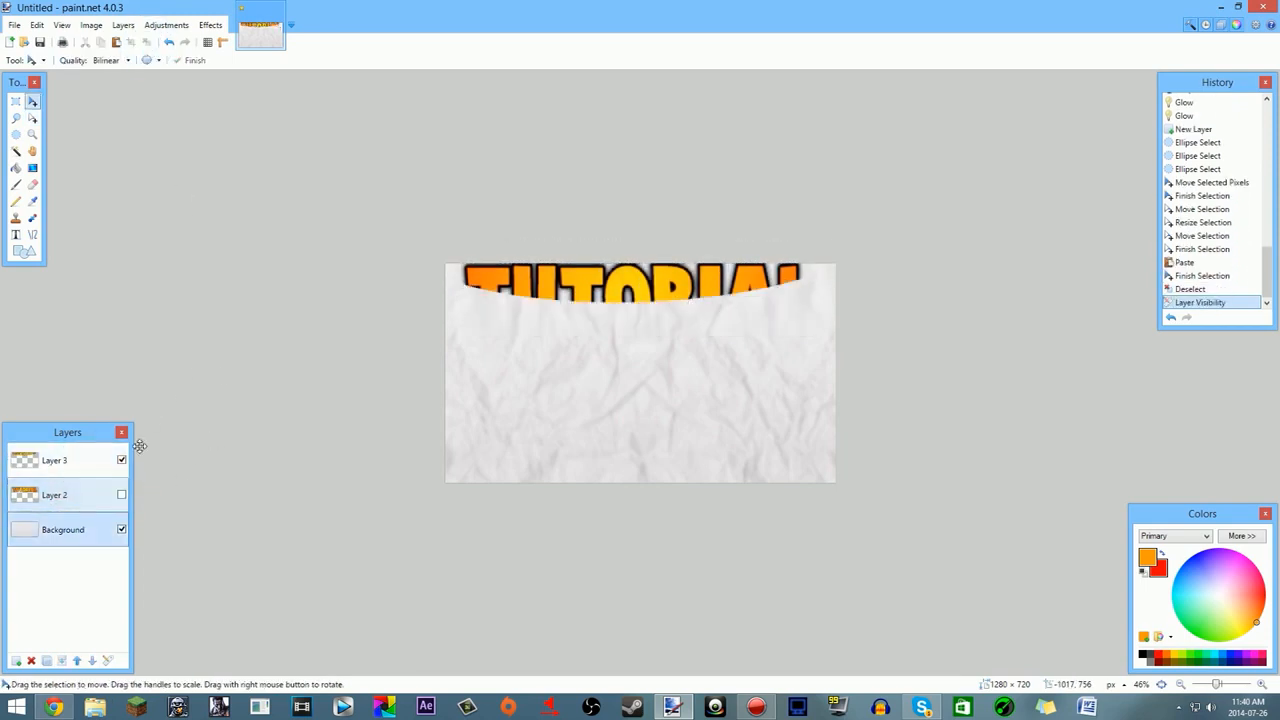
left_click(90, 529)
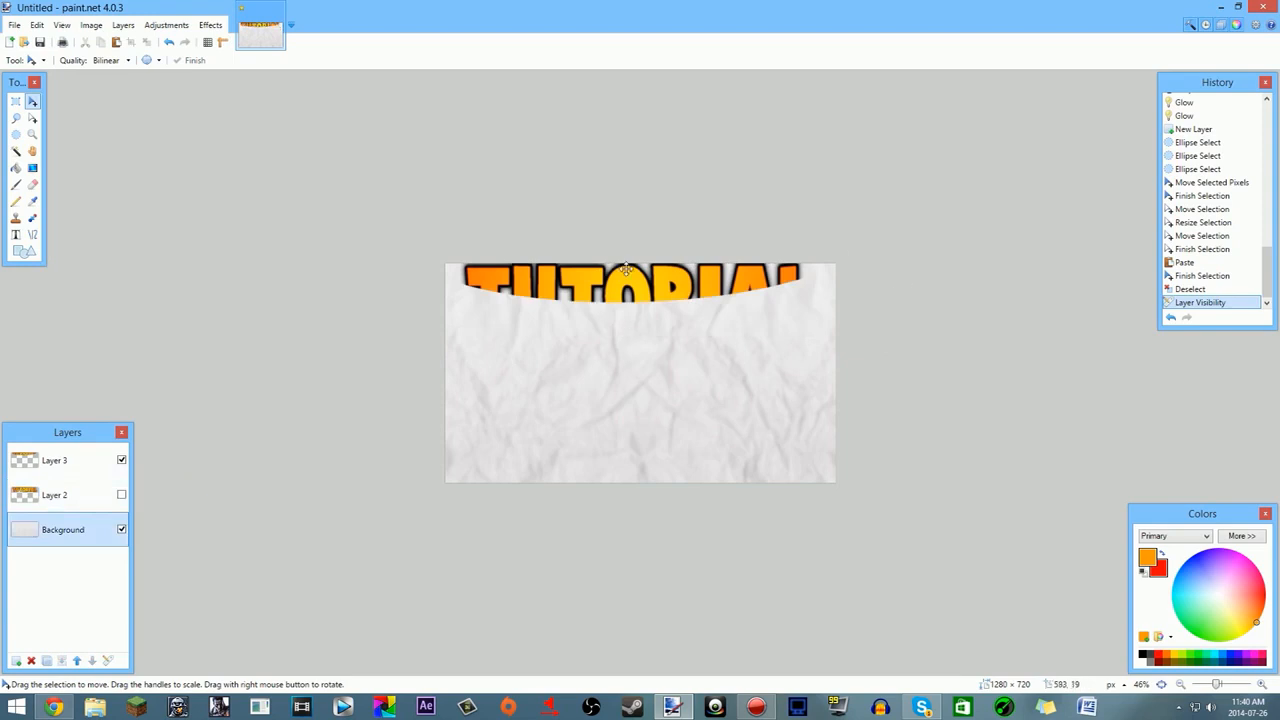
left_click(119, 495)
left_click(76, 457)
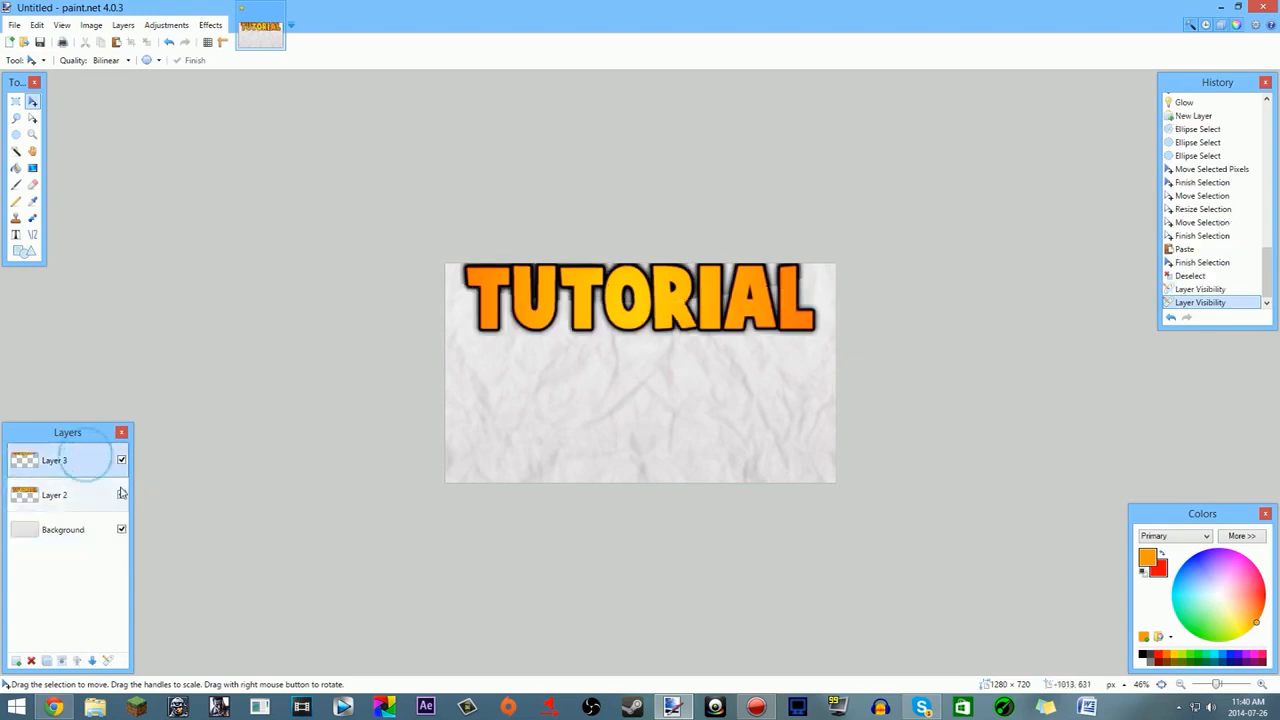
left_click(121, 495)
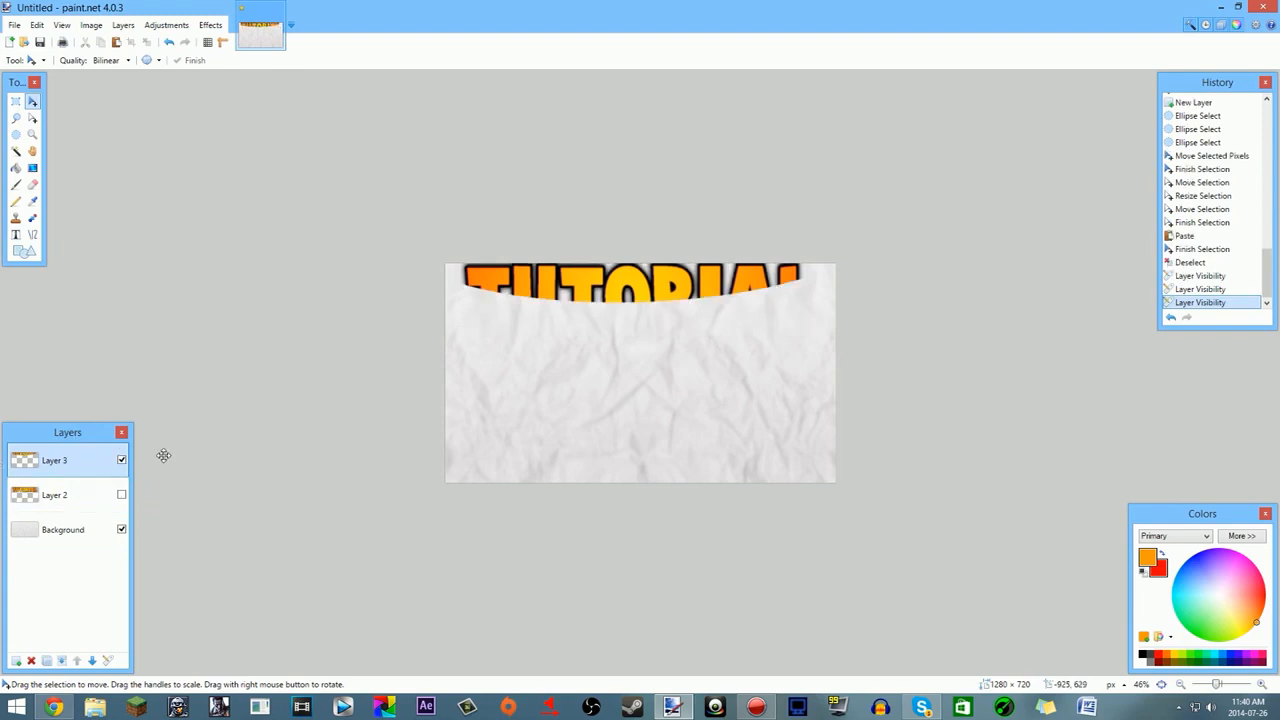
left_click(121, 495)
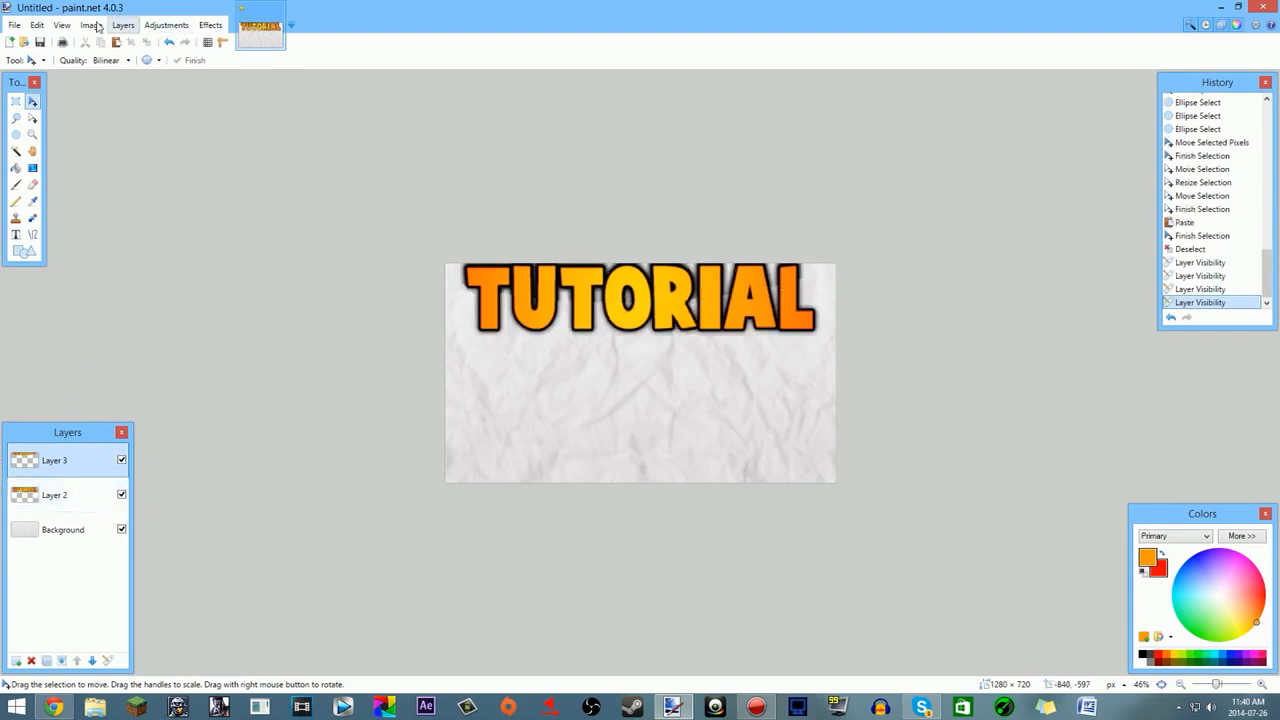
Step: Lighten the pasted letter tops on Layer 3 with Hue / Saturation, using hue 0, saturation 100 and a lightness of about 25
left_click(166, 26)
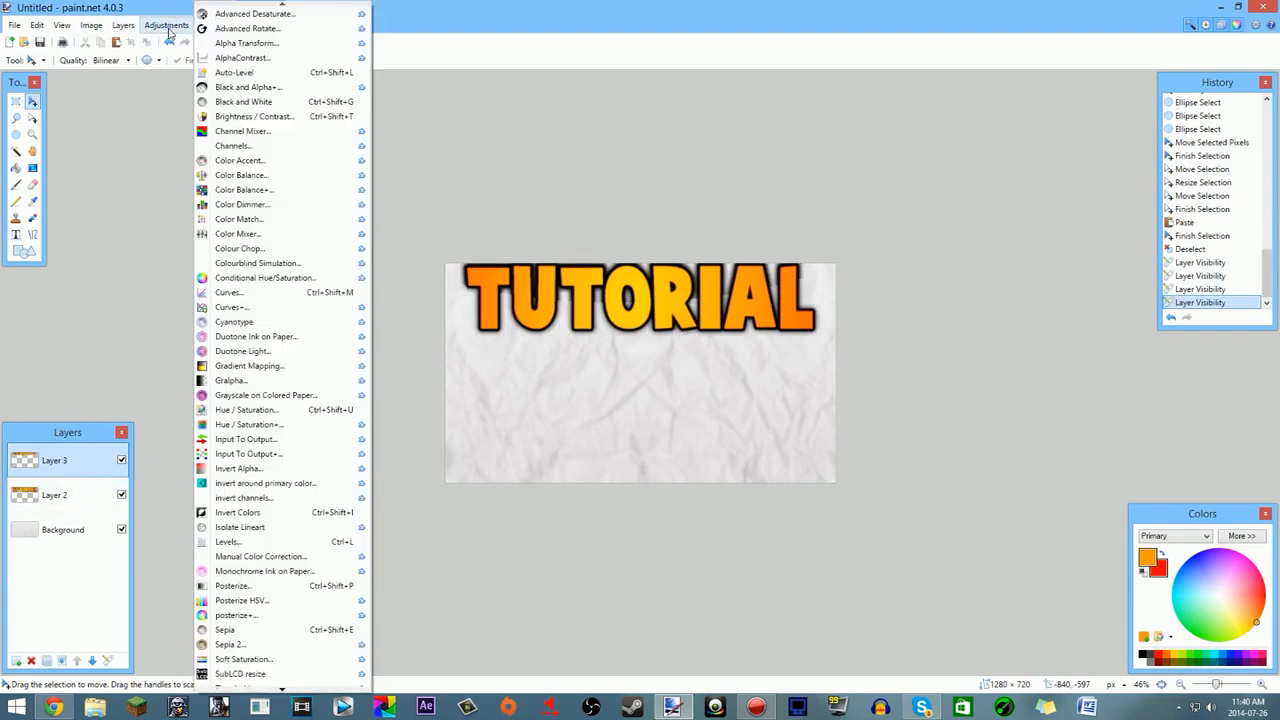
left_click(280, 409)
left_click(744, 345)
left_click(742, 312)
left_click(742, 378)
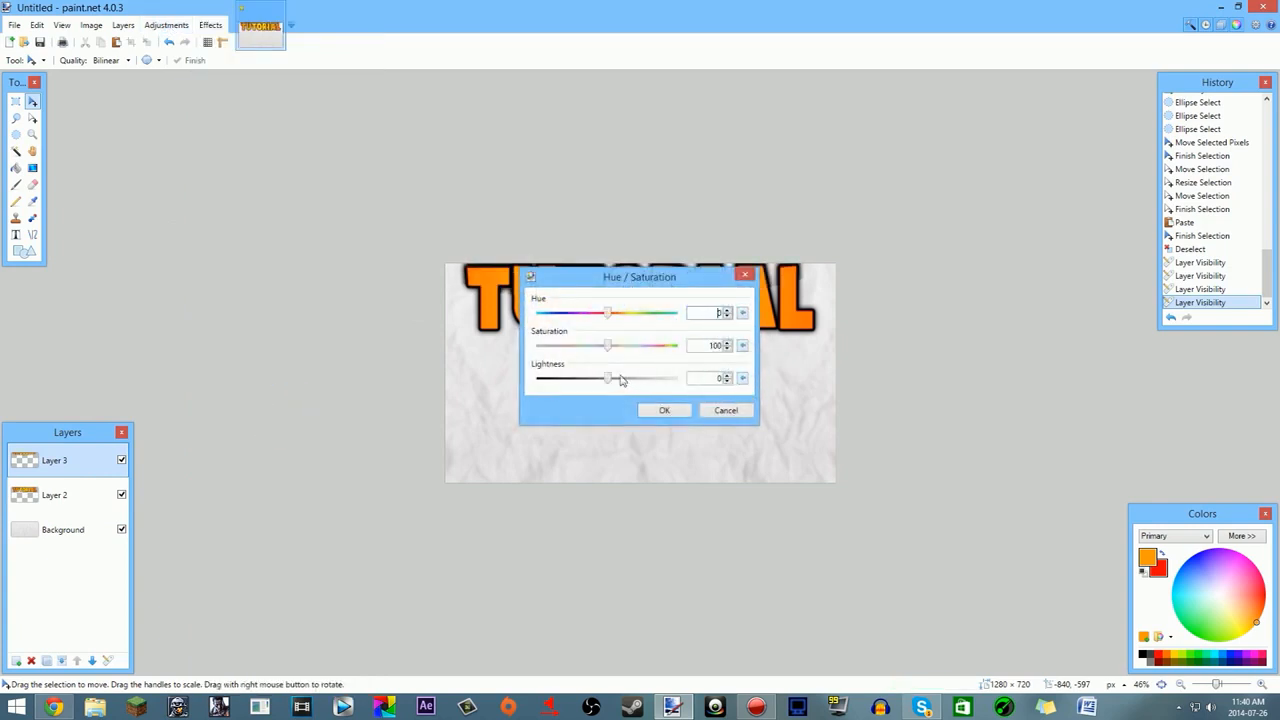
left_click_drag(609, 383, 626, 387)
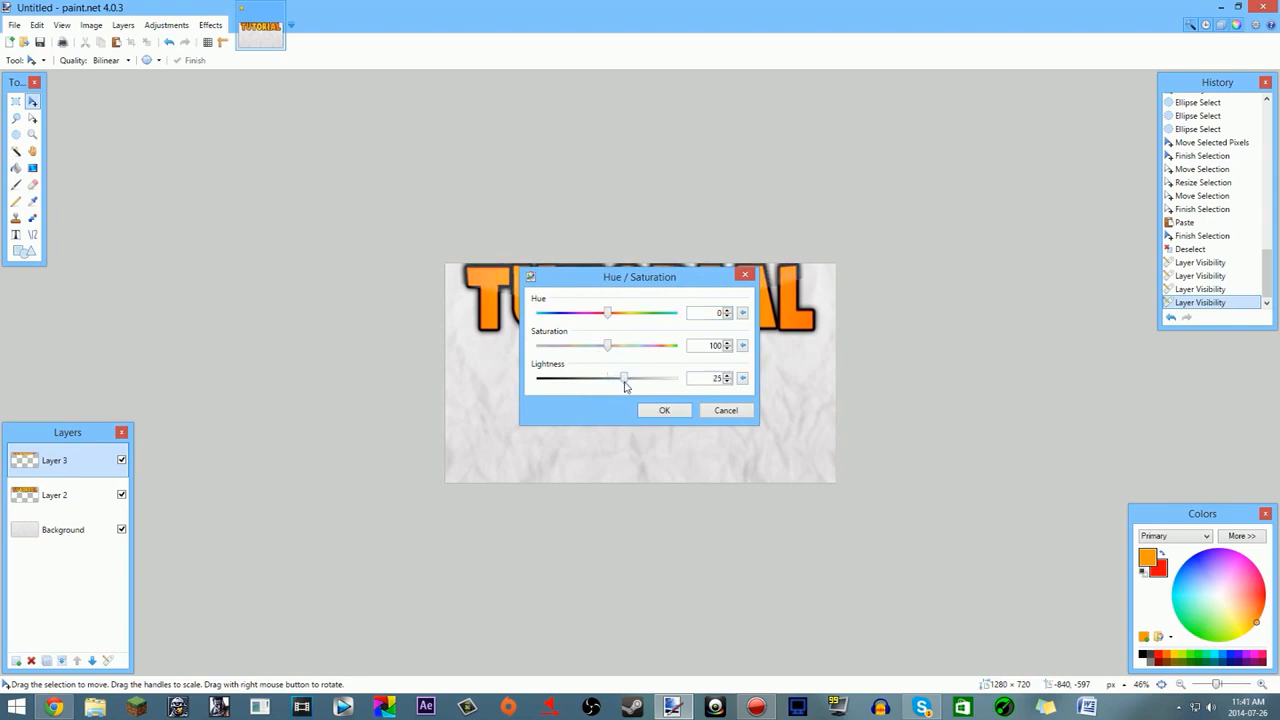
left_click_drag(662, 283, 983, 257)
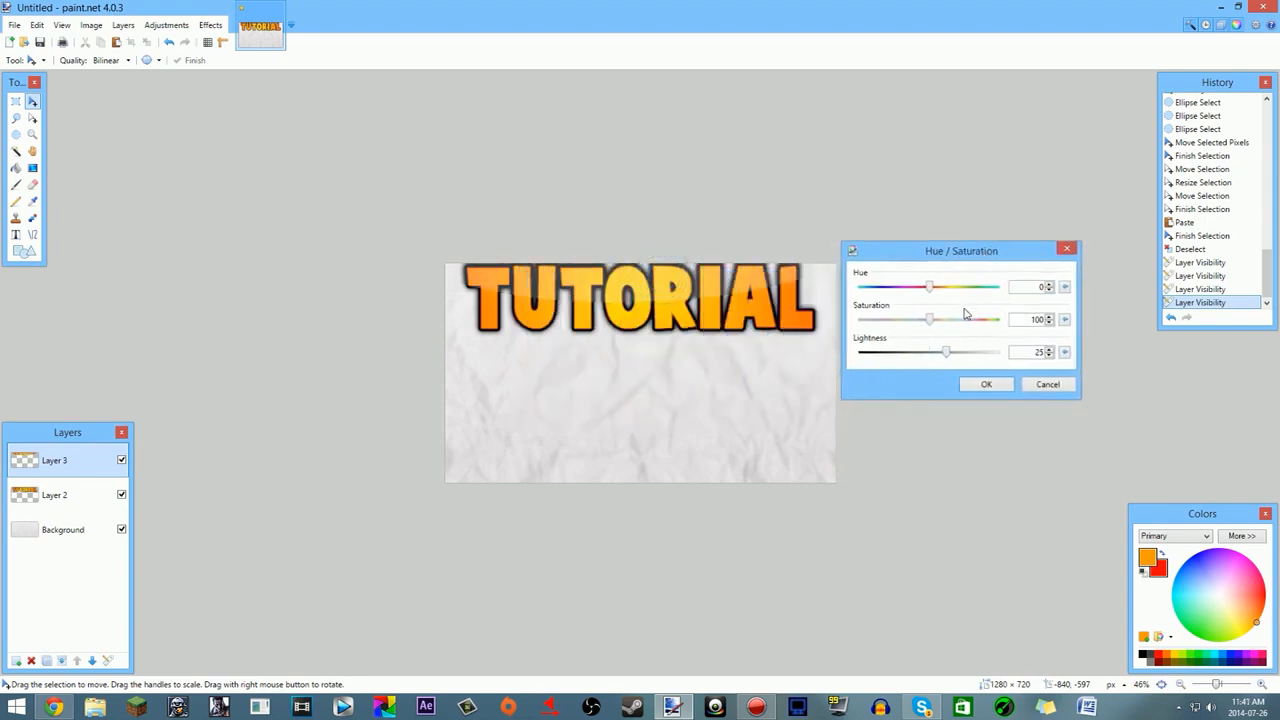
left_click_drag(946, 355, 949, 354)
left_click(1000, 383)
scroll(865, 355, "down", 4)
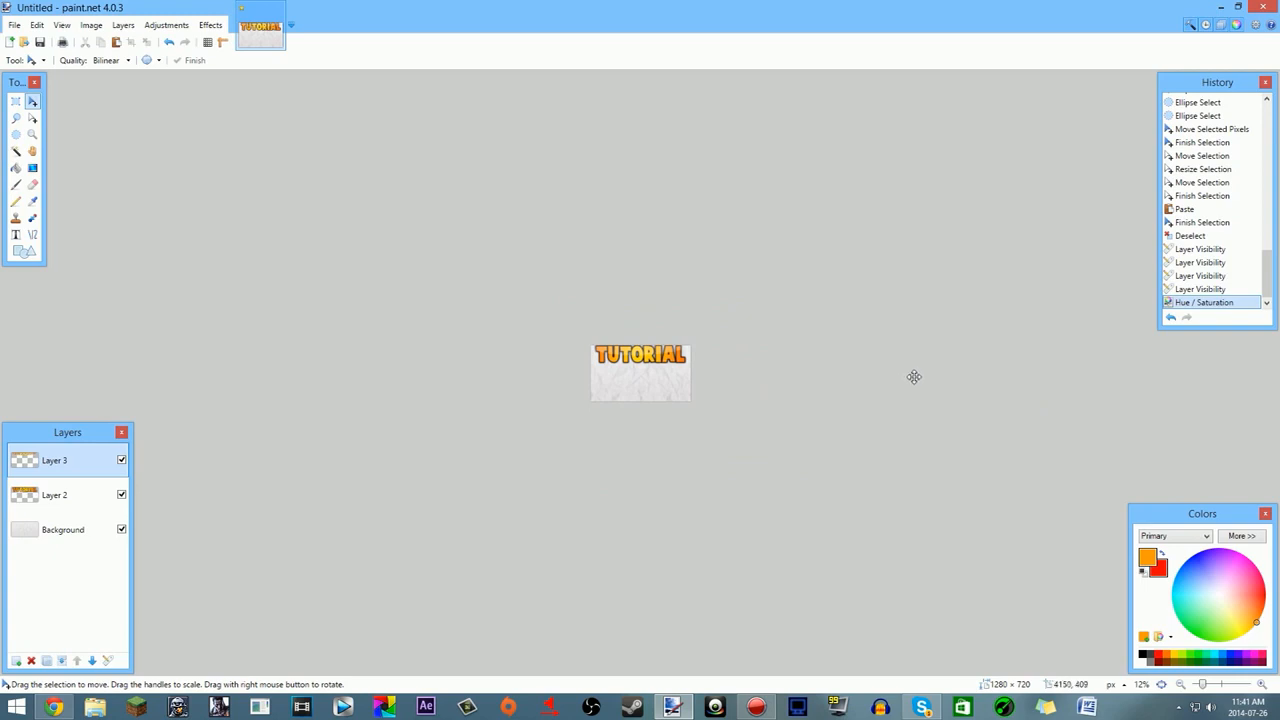
scroll(818, 310, "up", 5)
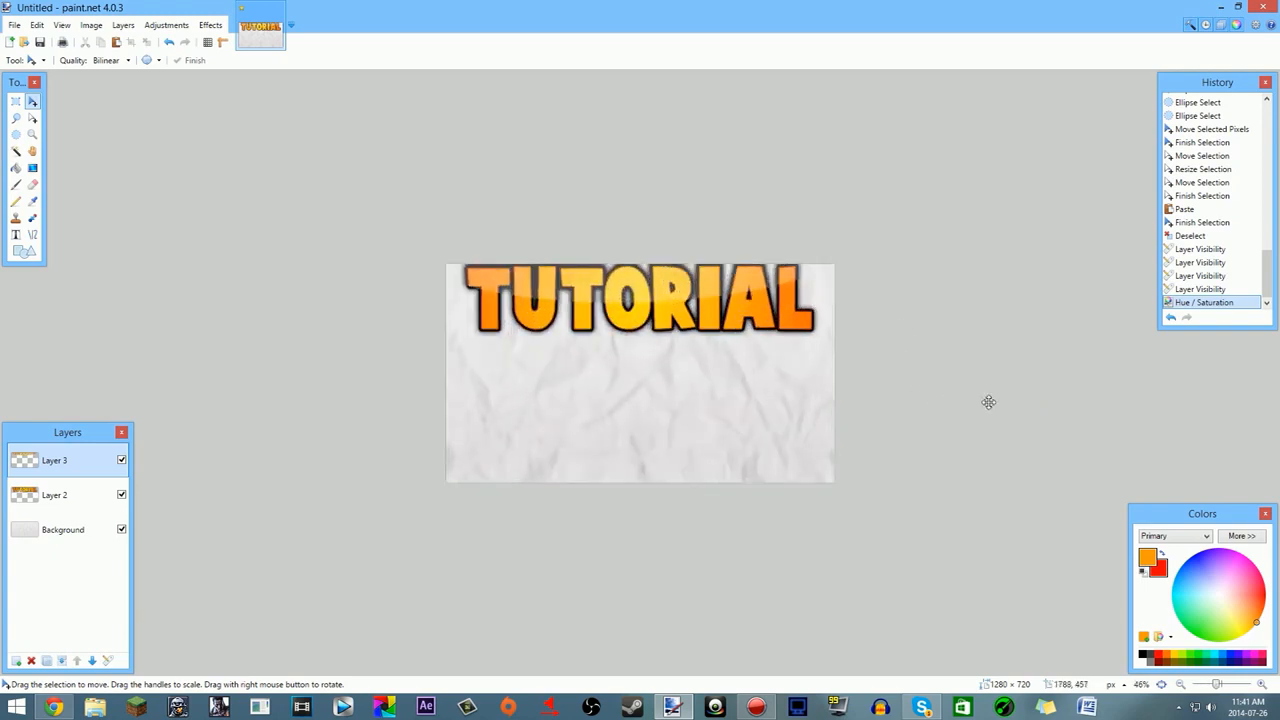
Step: Merge the glossy highlight on Layer 3 down into Layer 2 and toggle the merged layer's visibility to check it
scroll(955, 393, "up", 3)
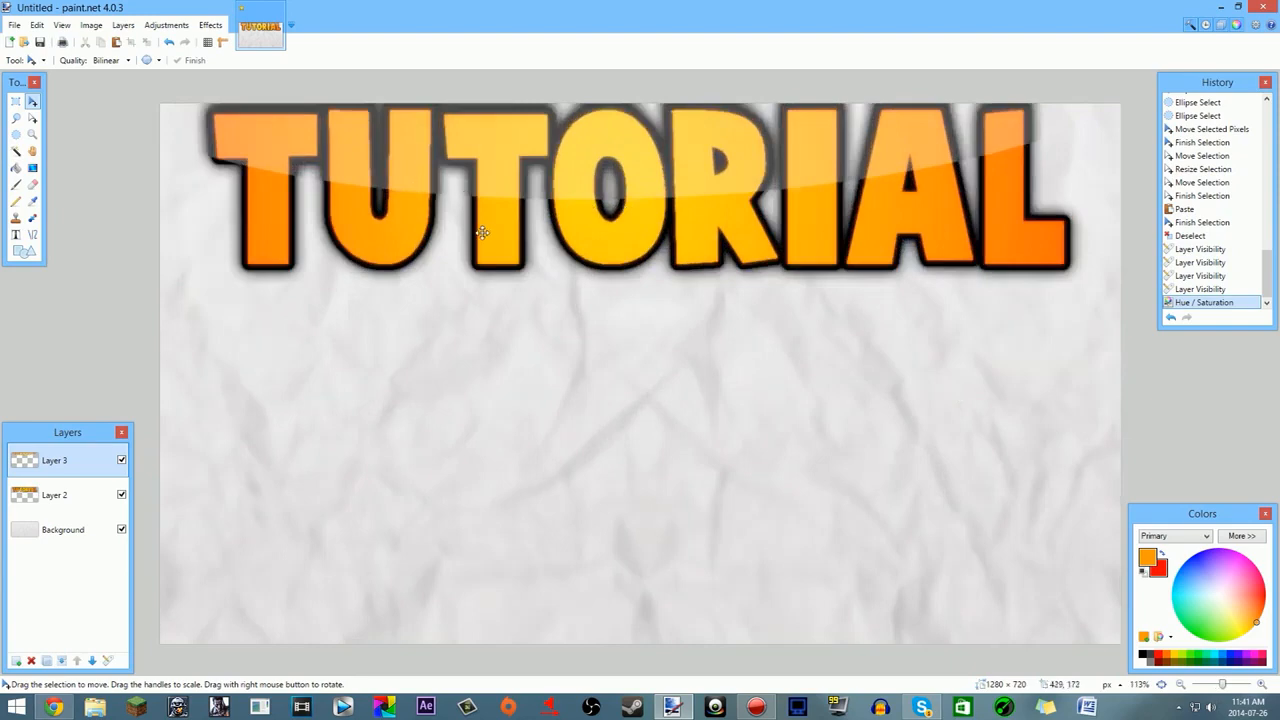
scroll(540, 211, "up", 4)
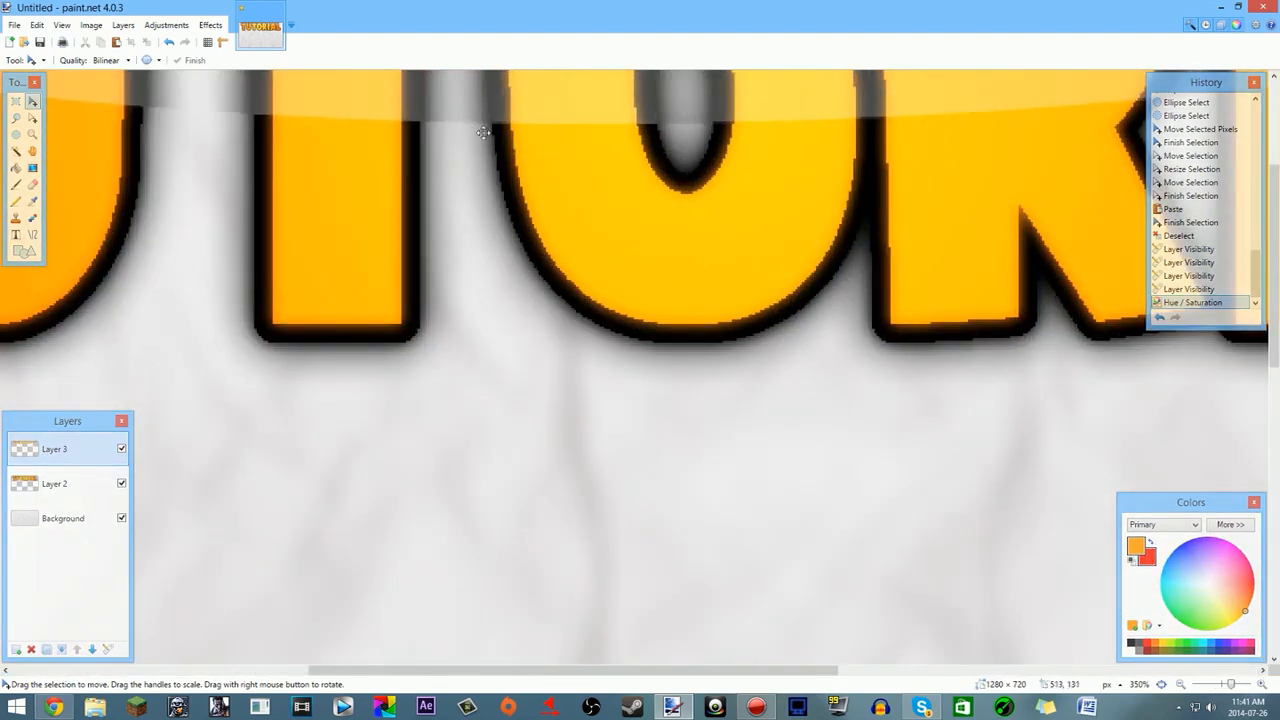
scroll(475, 128, "down", 8)
scroll(870, 272, "down", 2)
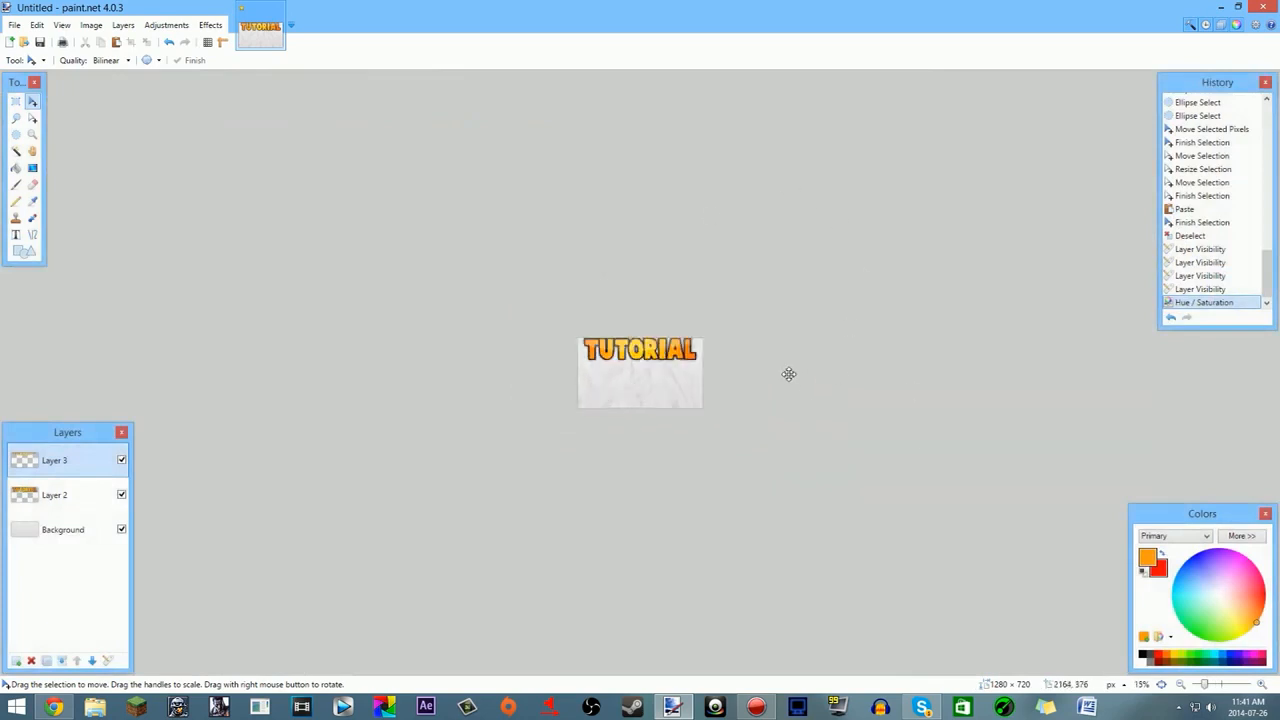
scroll(754, 374, "up", 3)
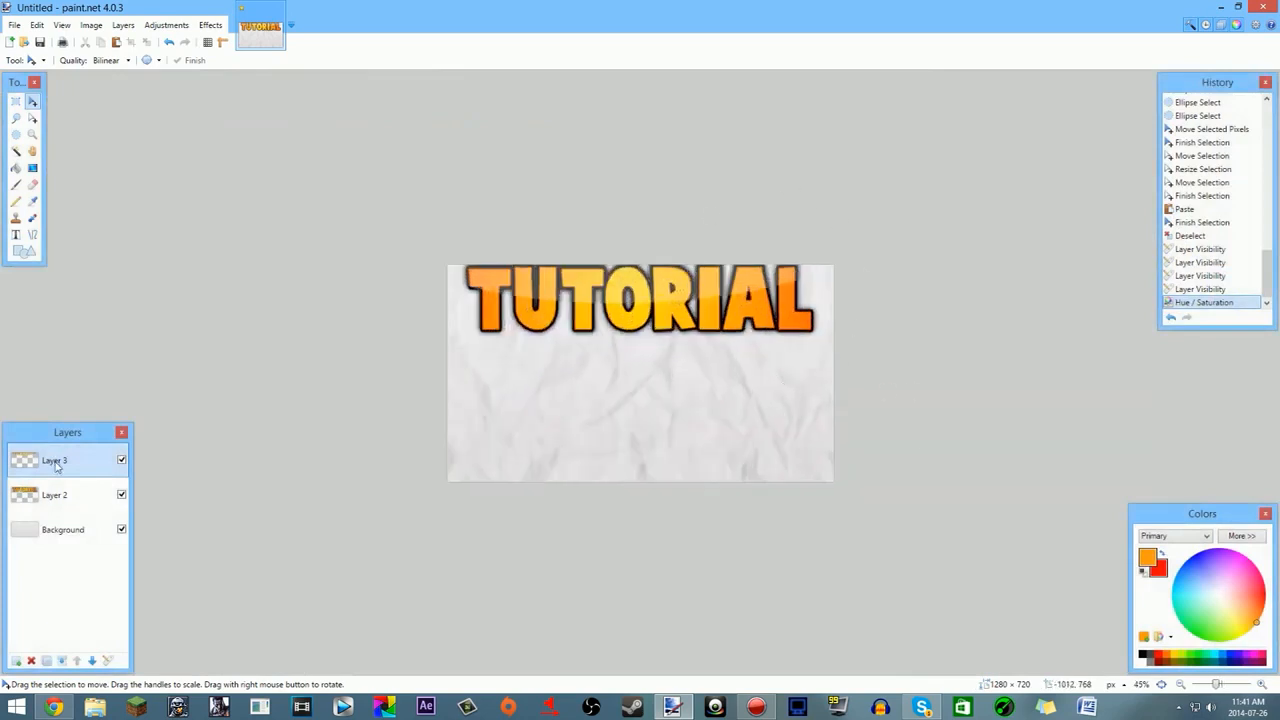
left_click(63, 662)
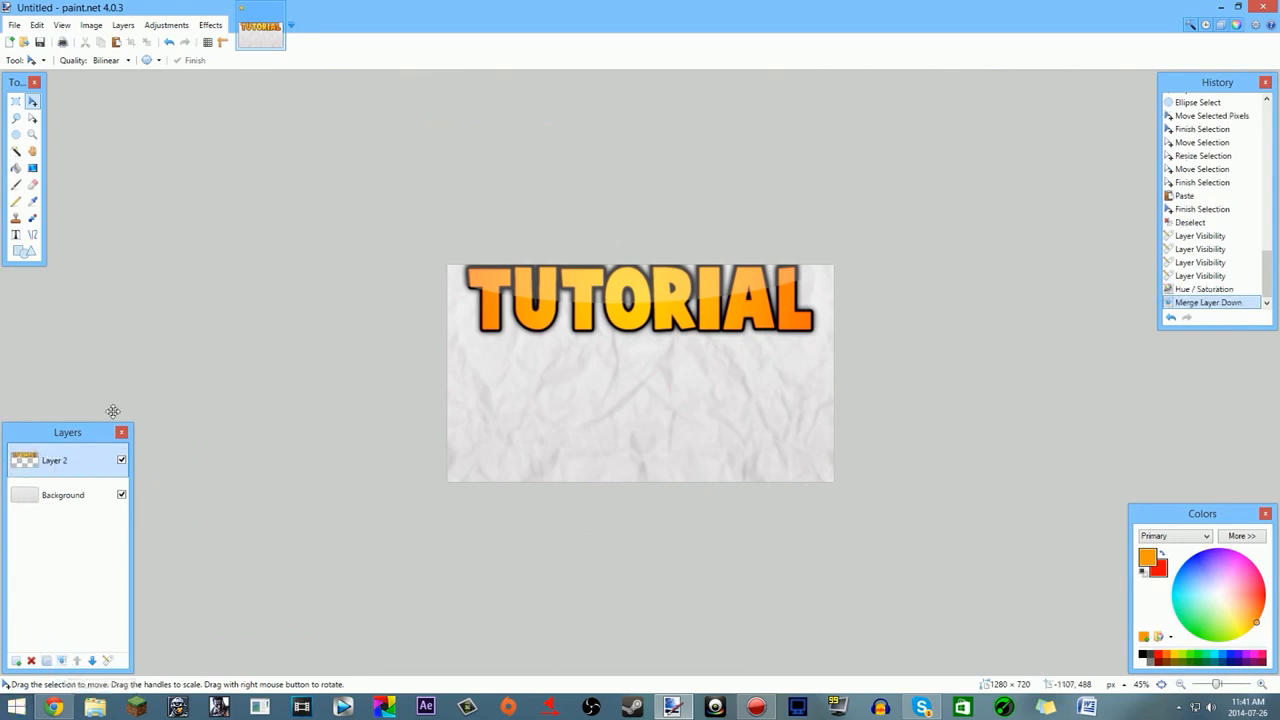
left_click(121, 461)
left_click(121, 461)
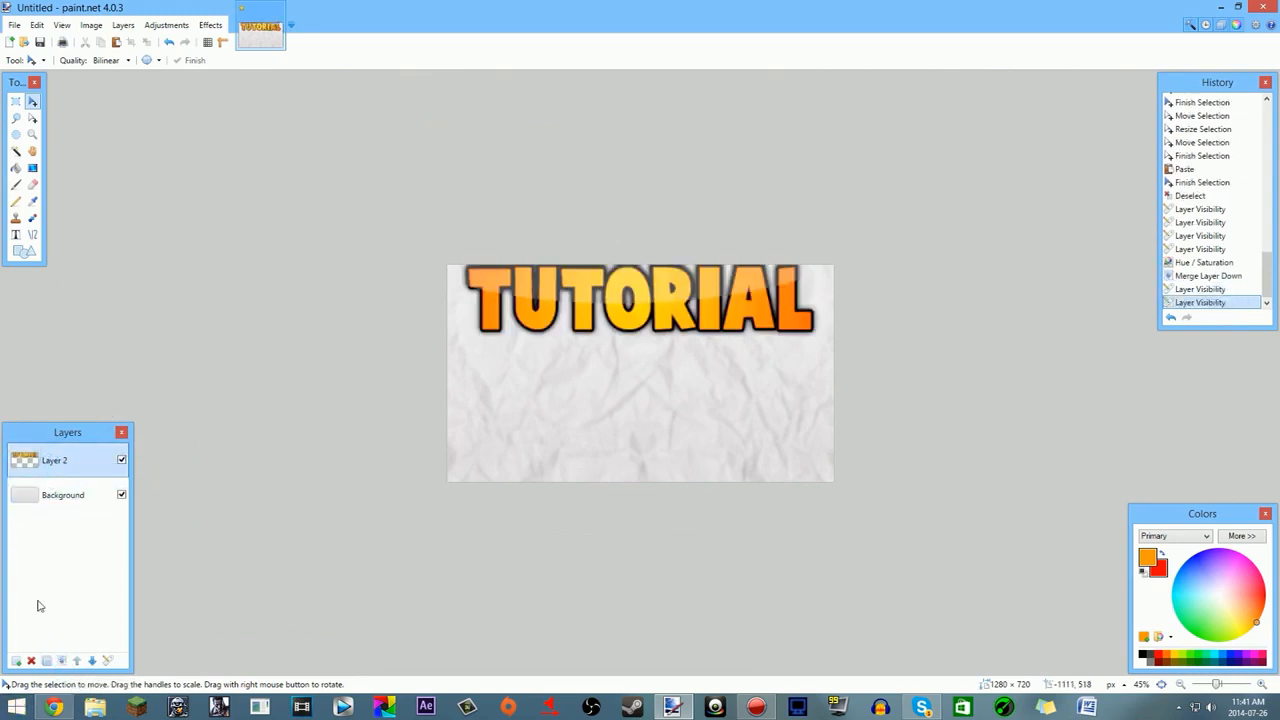
Step: Add a new layer above Layer 2 and set the Text tool to the Dimbo font at size 108
left_click(15, 661)
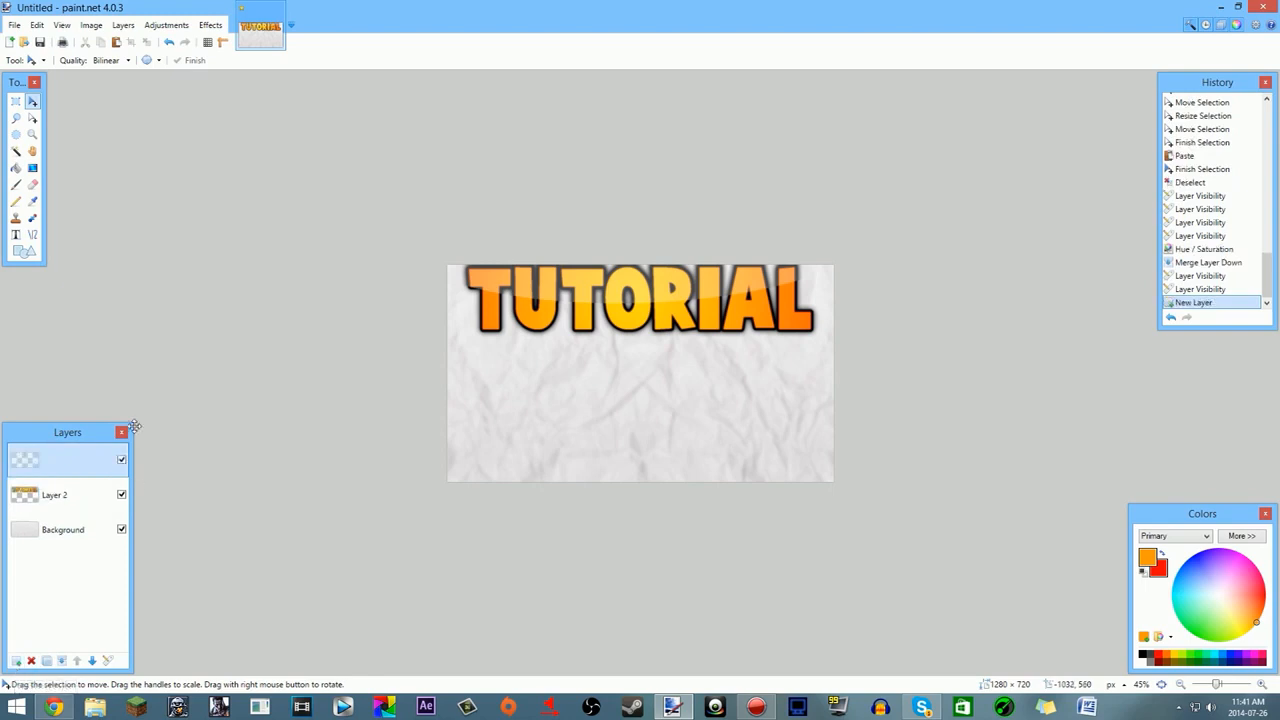
left_click(15, 234)
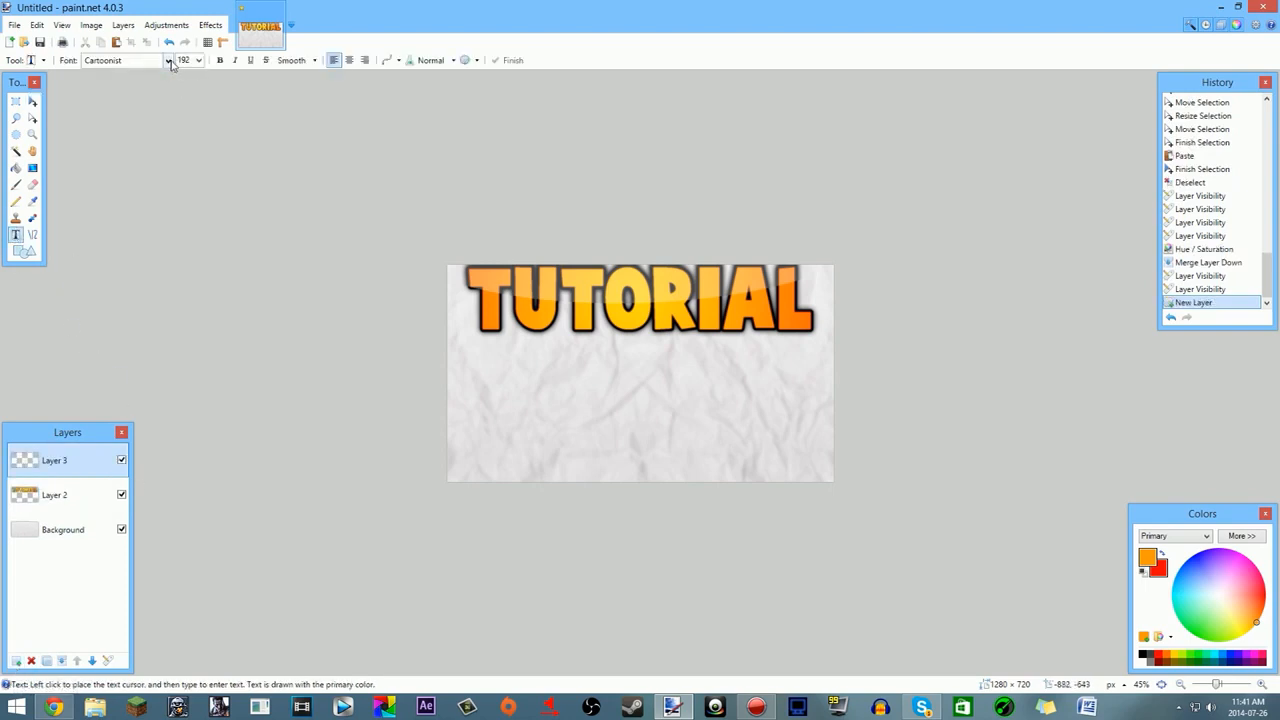
left_click(198, 60)
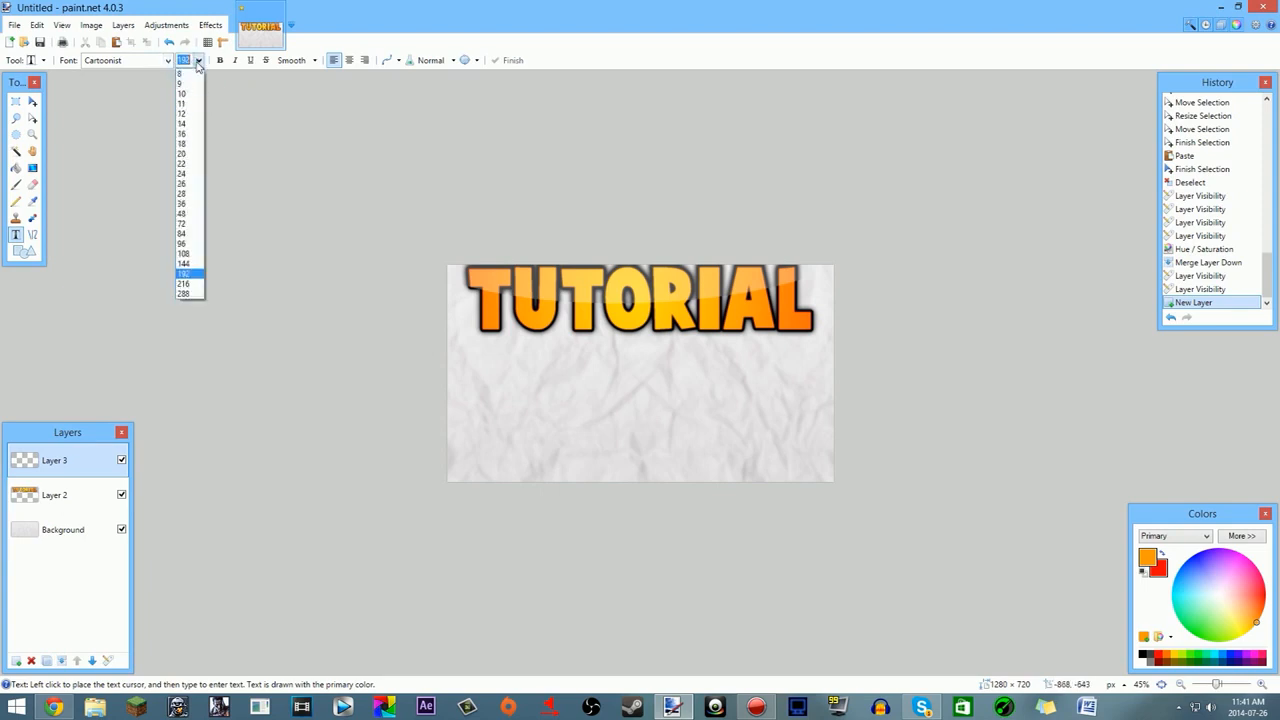
left_click(168, 60)
left_click(168, 60)
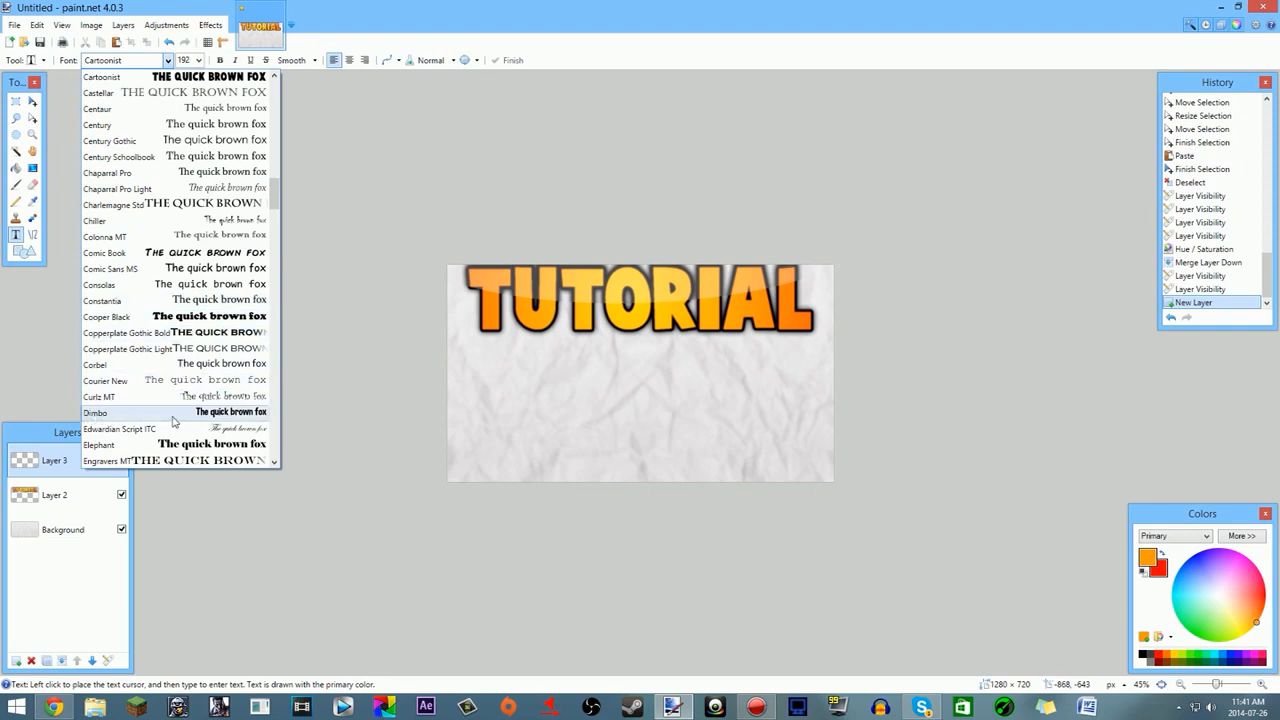
left_click(208, 414)
left_click(200, 60)
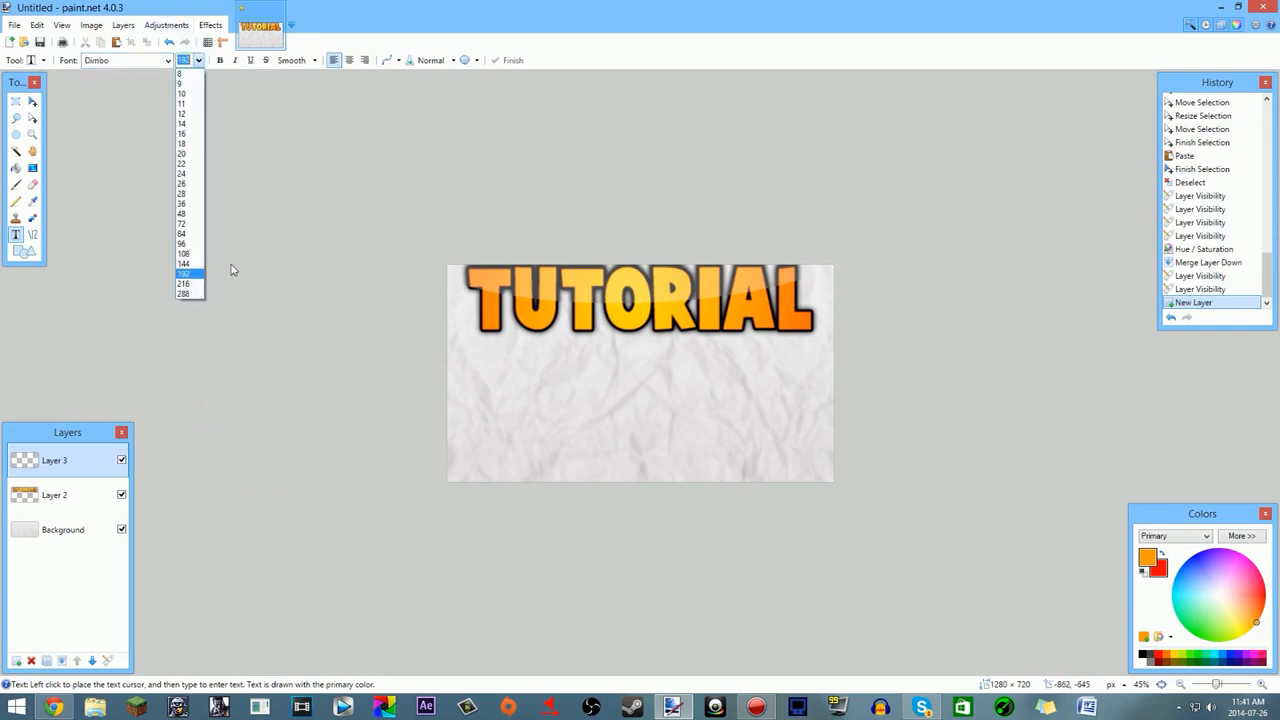
left_click(190, 254)
Step: Write "MAKE CUSTOM" in capitals in orange below the TUTORIAL title on Layer 3
left_click(456, 364)
type("mak")
key("BackSpace")
key("BackSpace")
key("BackSpace")
type("MKA")
key("BackSpace")
key("BackSpace")
type("AKE CUSTOM")
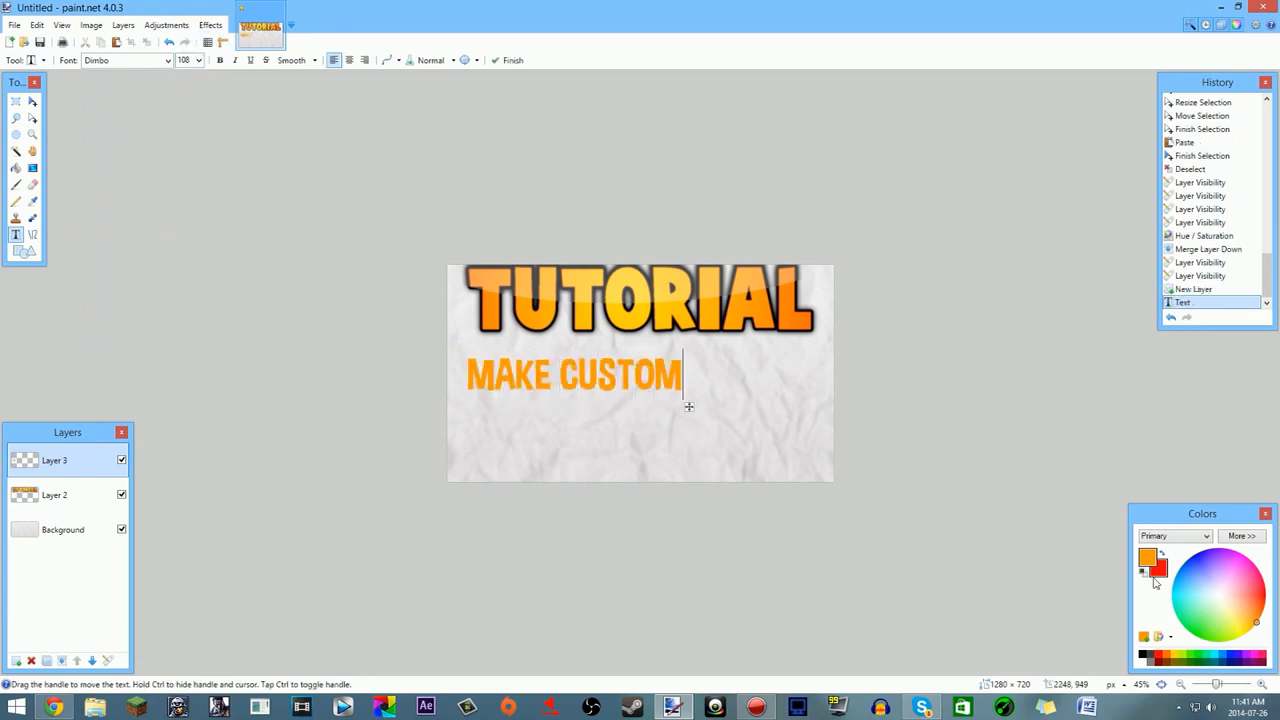
Step: Centre-align the "MAKE CUSTOM" text and move it under the middle of the TUTORIAL title
type(" TH")
key("BackSpace")
key("BackSpace")
key("BackSpace")
key("Return")
left_click(349, 60)
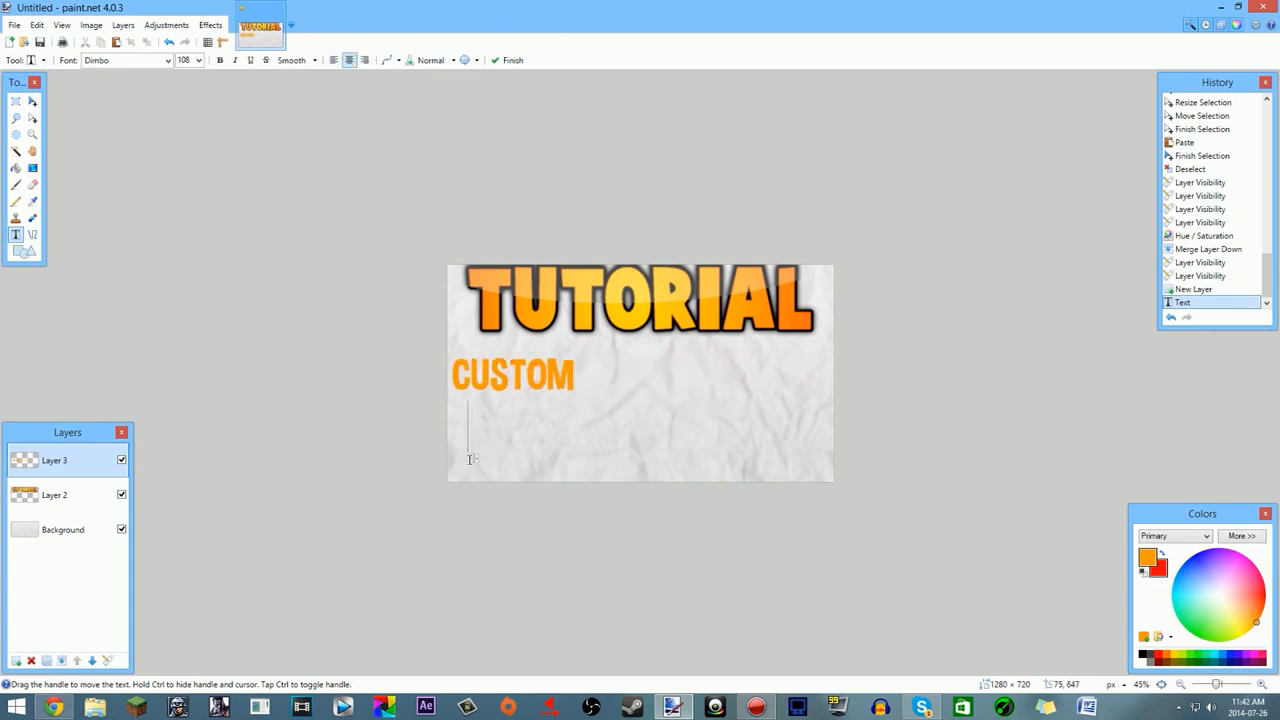
left_click_drag(473, 457, 640, 439)
Step: Try adding "THUMBNAILS" as a second line of the same text beneath "MAKE CUSTOM", and remove that line
type("THUMBNAILS")
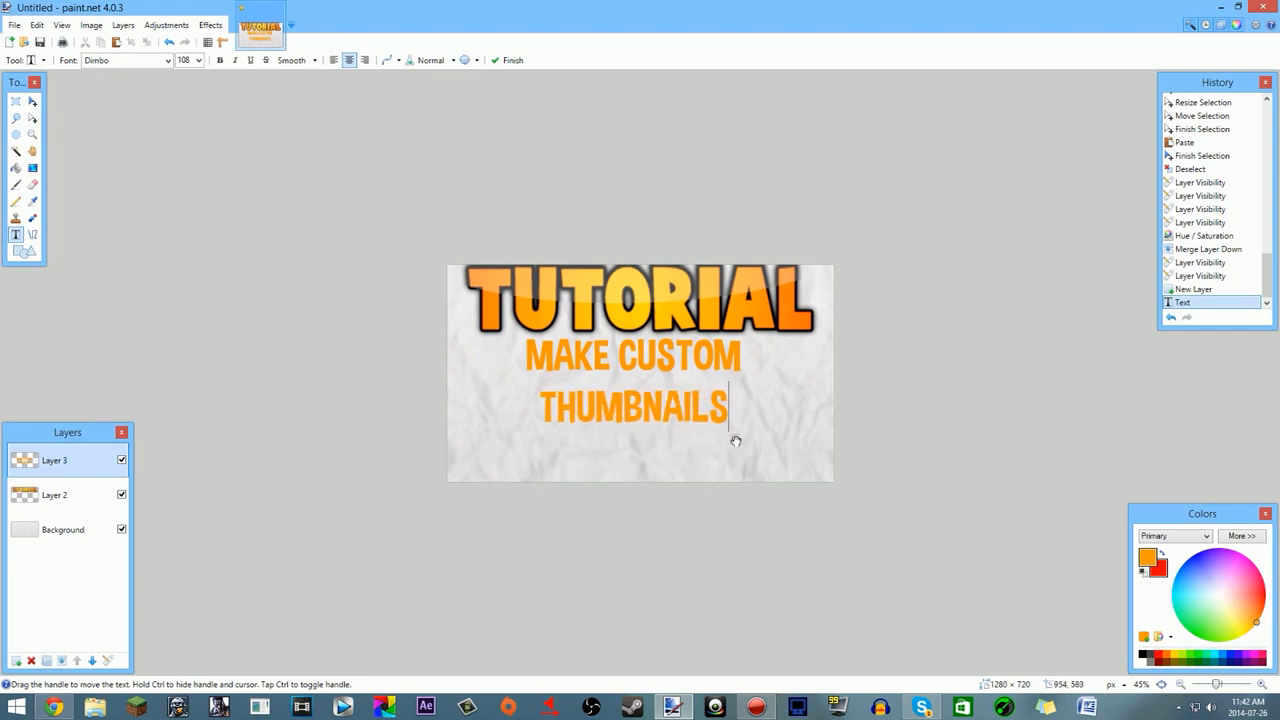
left_click_drag(735, 441, 743, 439)
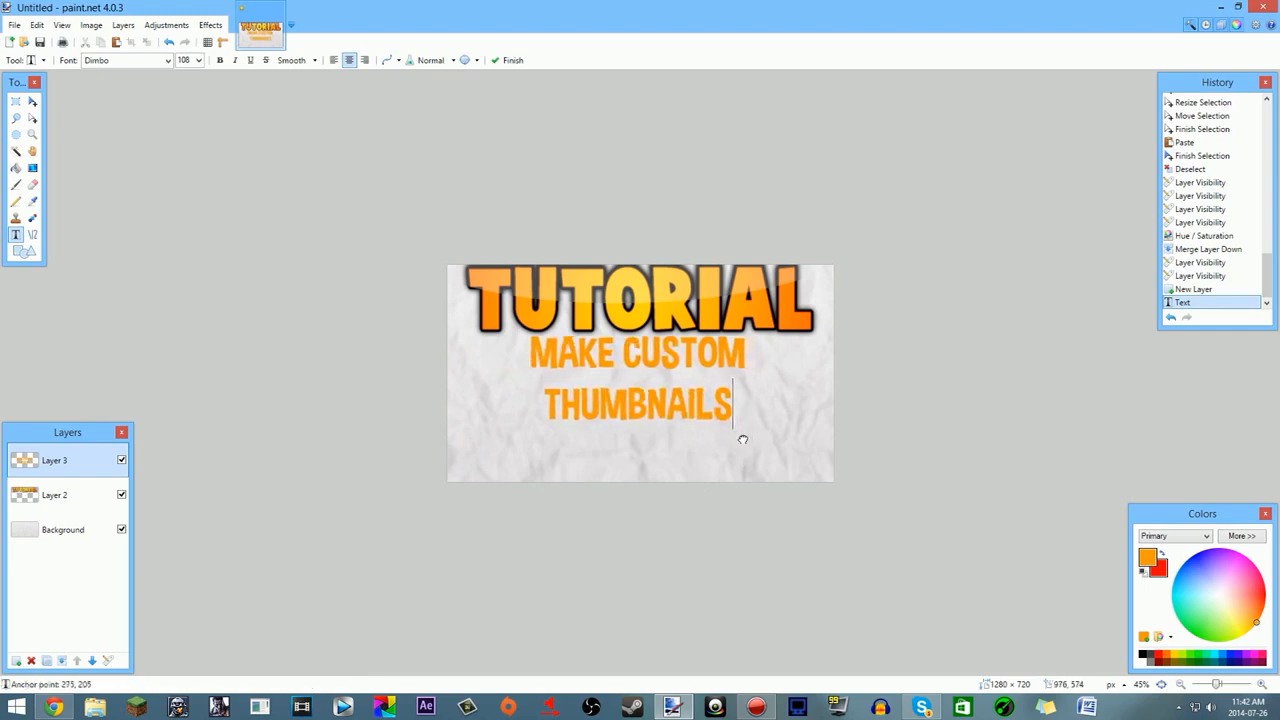
key("BackSpace")
key("BackSpace")
key("BackSpace")
key("BackSpace")
key("BackSpace")
key("BackSpace")
key("BackSpace")
key("BackSpace")
key("BackSpace")
key("BackSpace")
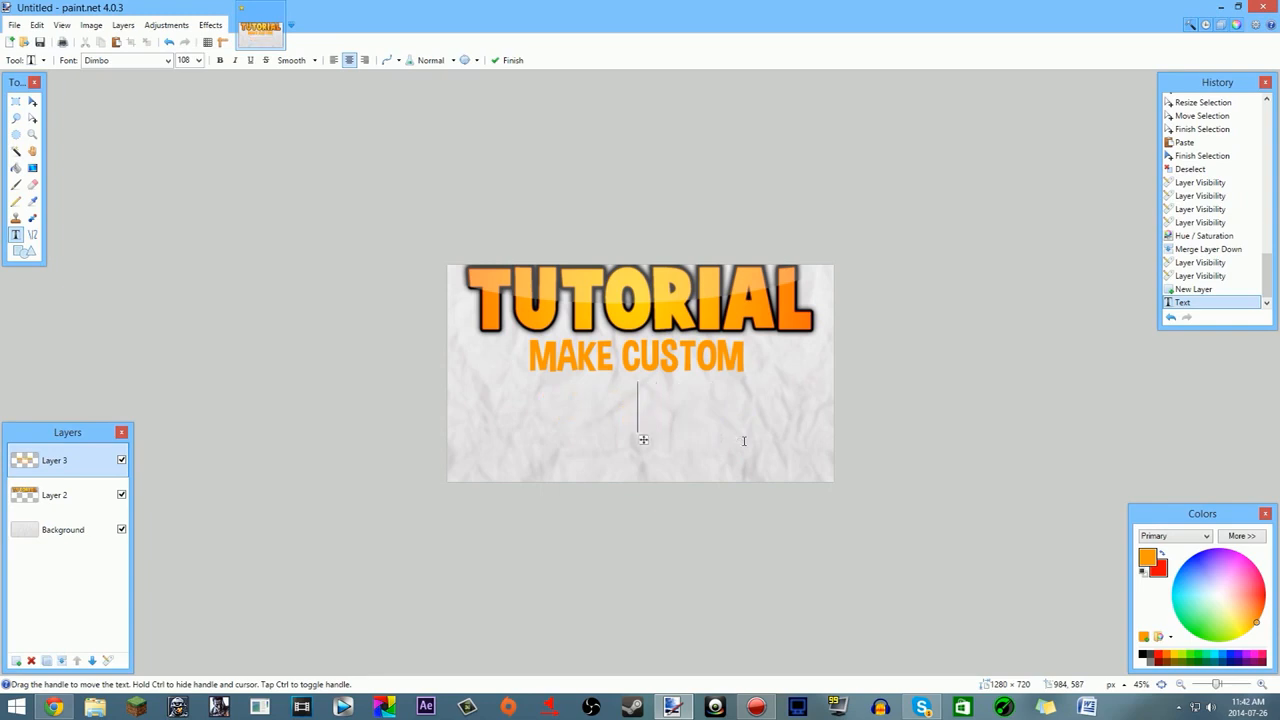
key("BackSpace")
Step: Add another layer and write "THUMBNAILS" on it in Dimbo at size 192, centred directly under "MAKE CUSTOM"
left_click(16, 660)
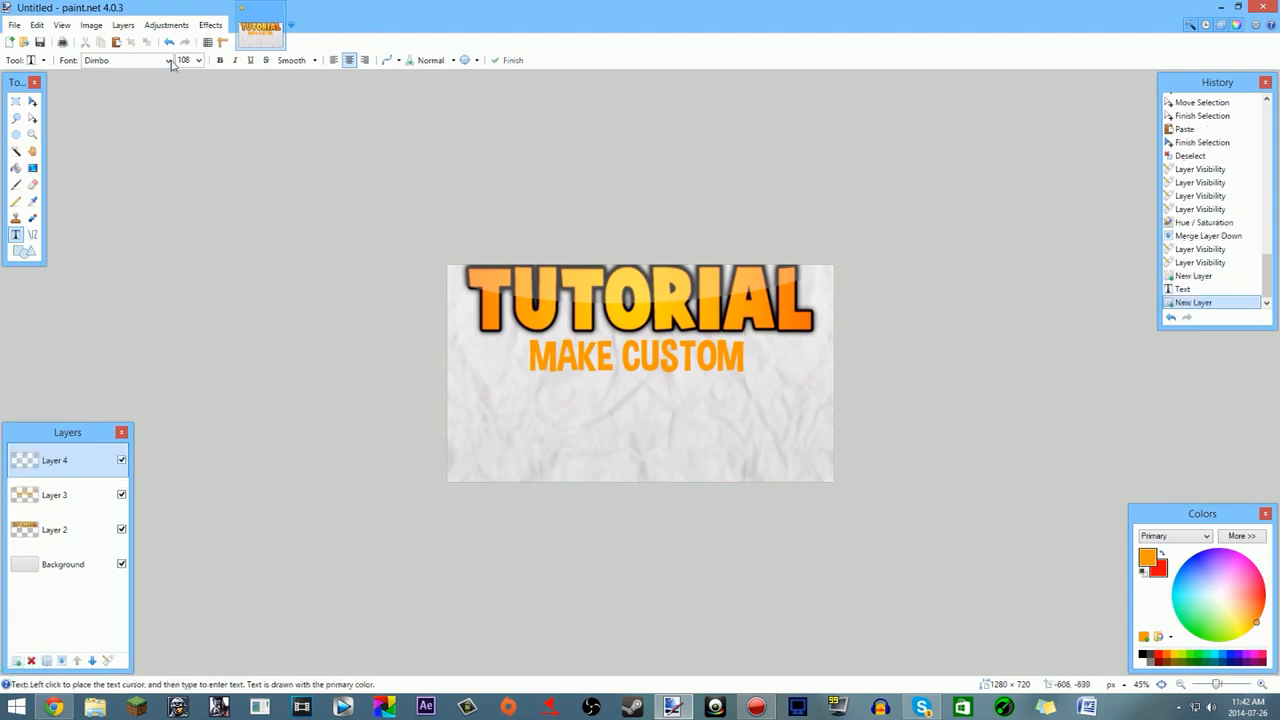
left_click(203, 62)
left_click(190, 256)
left_click(471, 455)
type("T")
key("BackSpace")
type("THUMBNAILS")
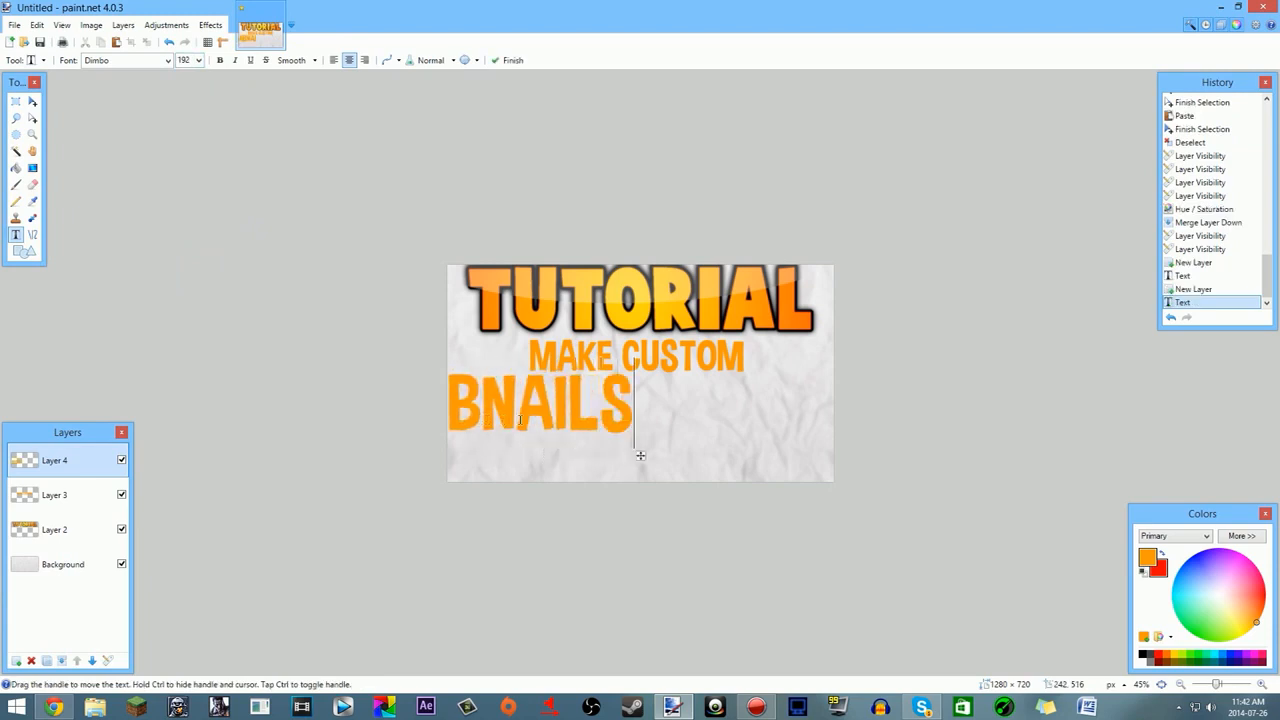
left_click_drag(642, 455, 814, 456)
scroll(802, 468, "down", 5)
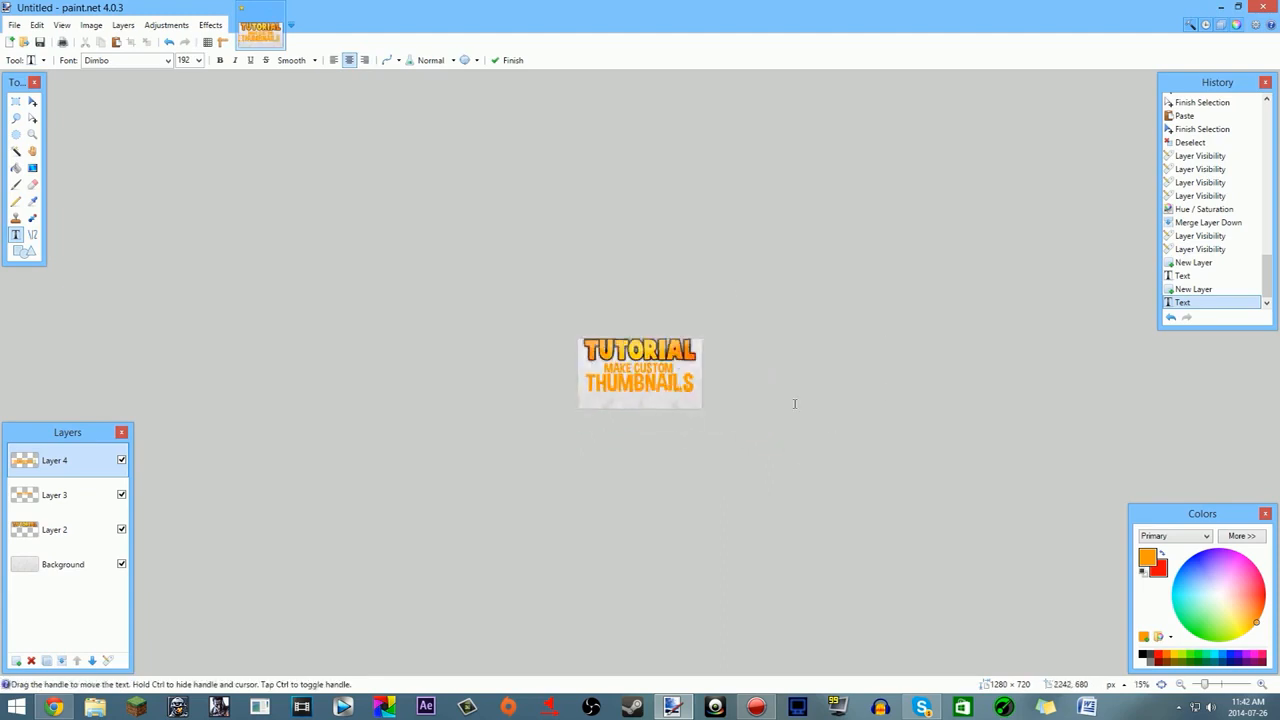
scroll(802, 406, "up", 5)
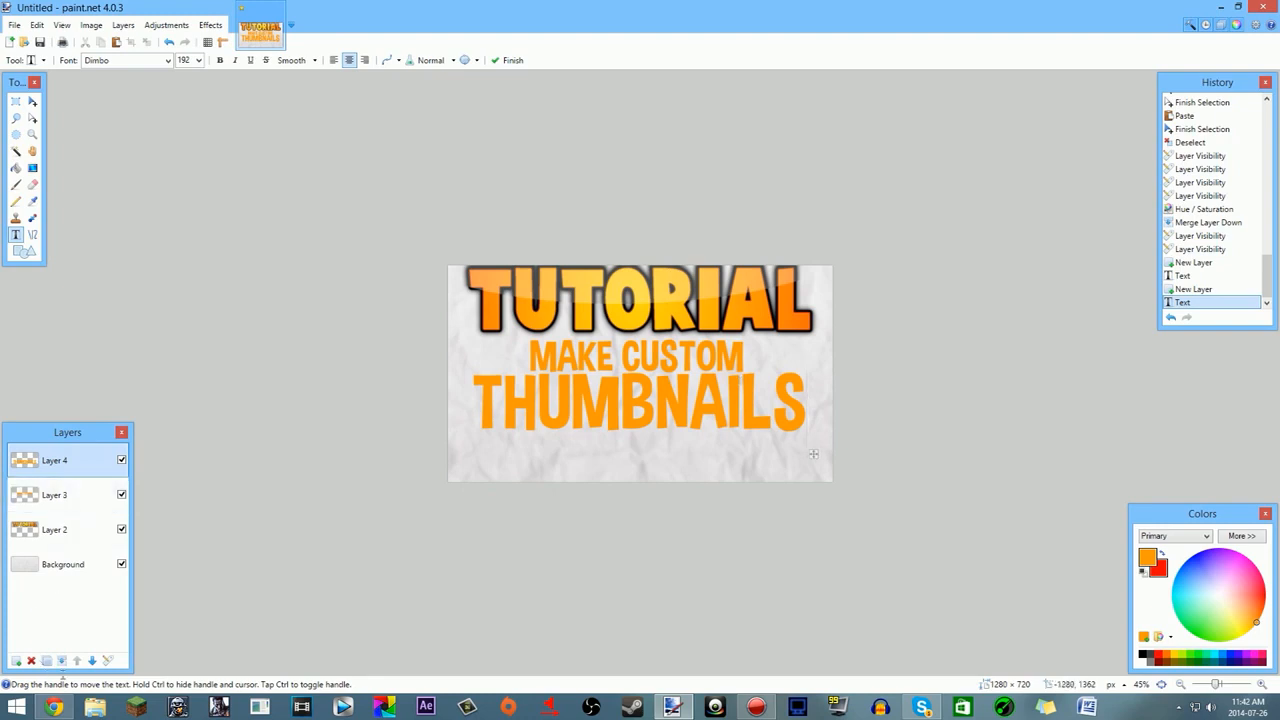
Step: Merge Layer 4 with "THUMBNAILS" down into Layer 3 and activate the Paint Bucket with a solid colour fill
left_click(63, 503)
left_click(66, 467)
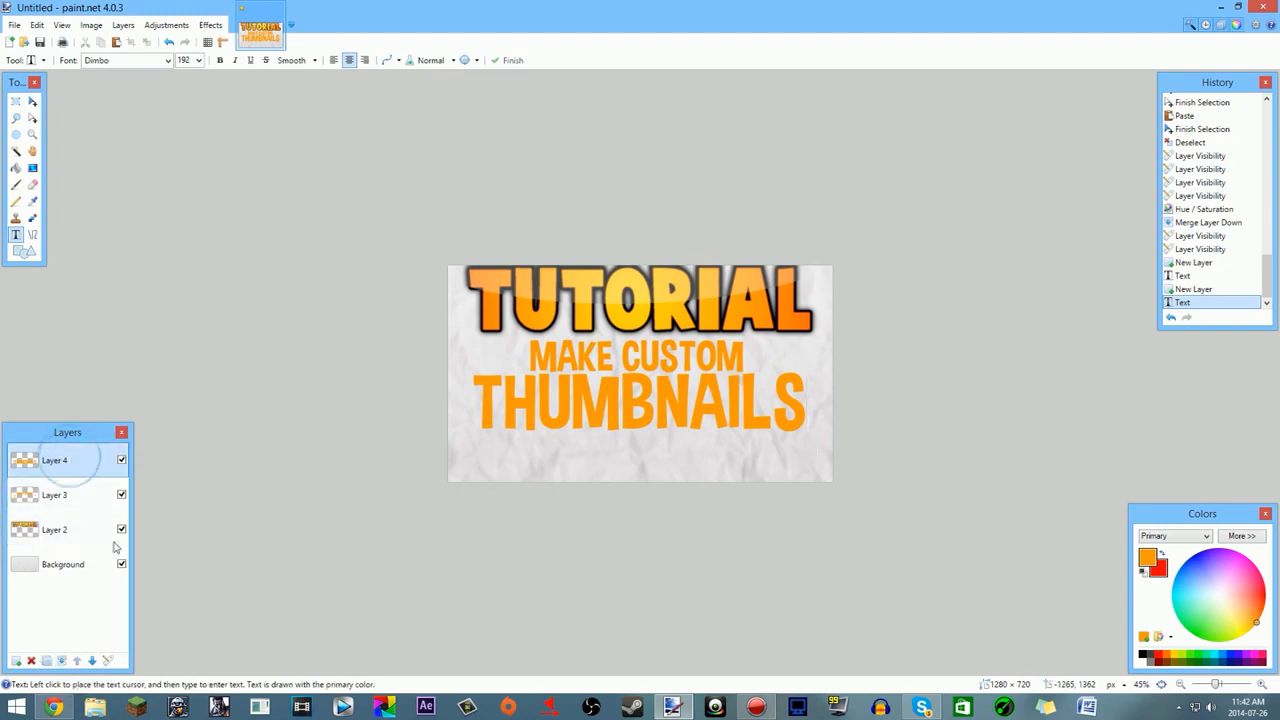
left_click(63, 660)
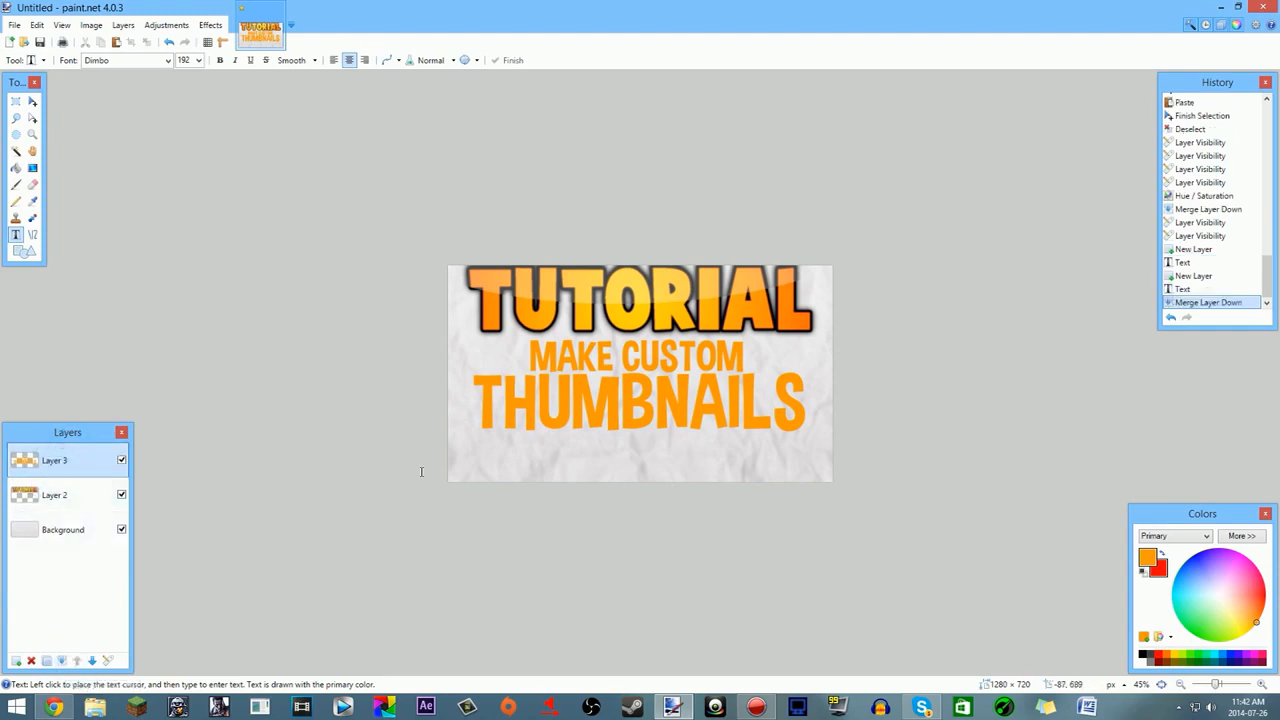
left_click(16, 151)
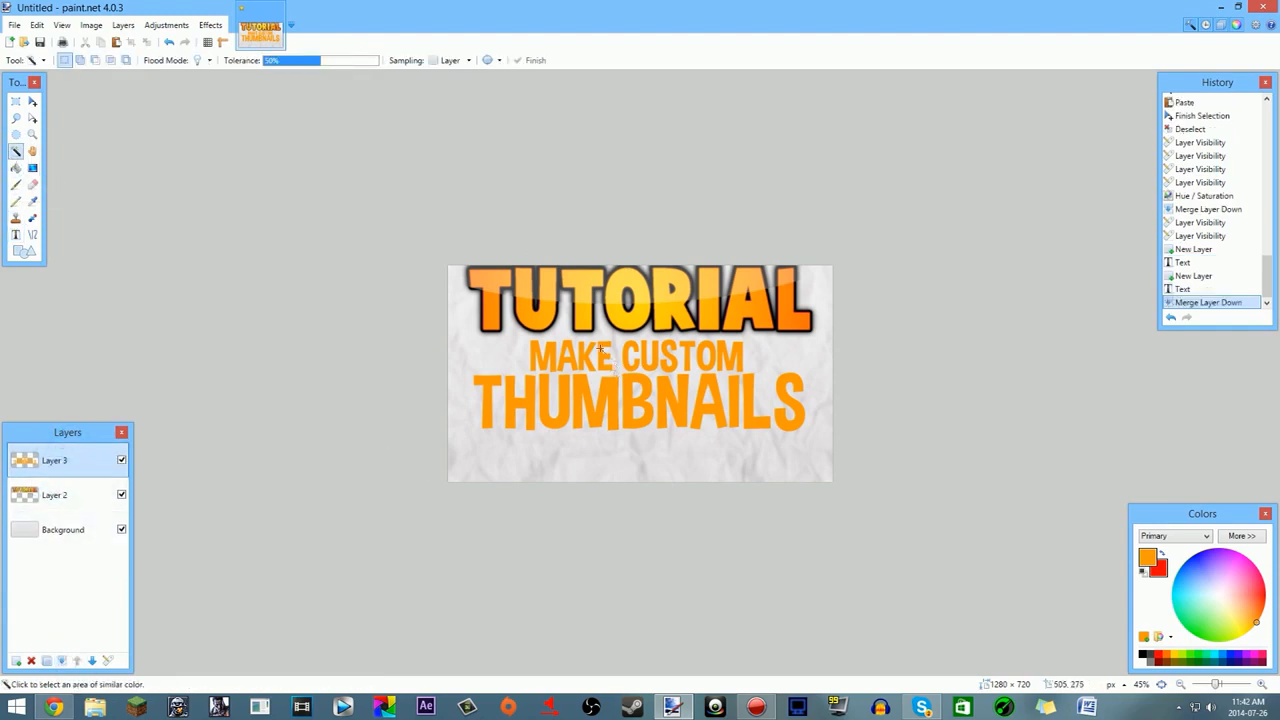
left_click(16, 168)
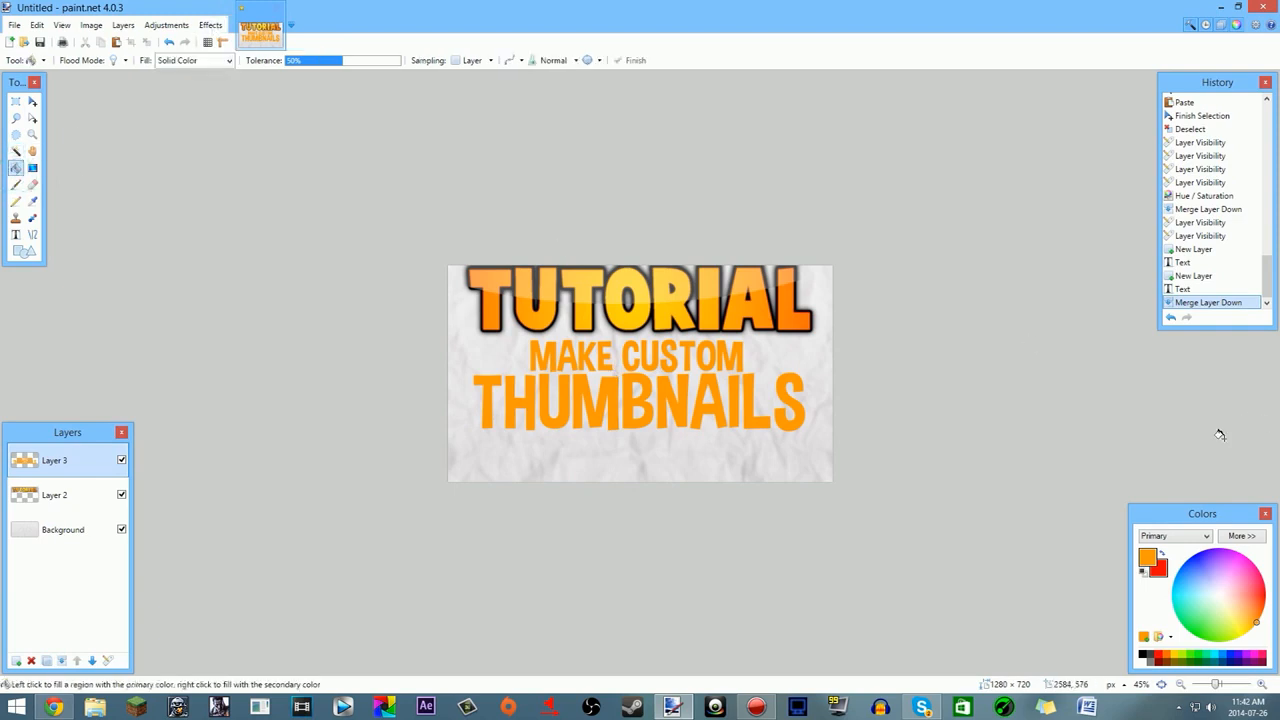
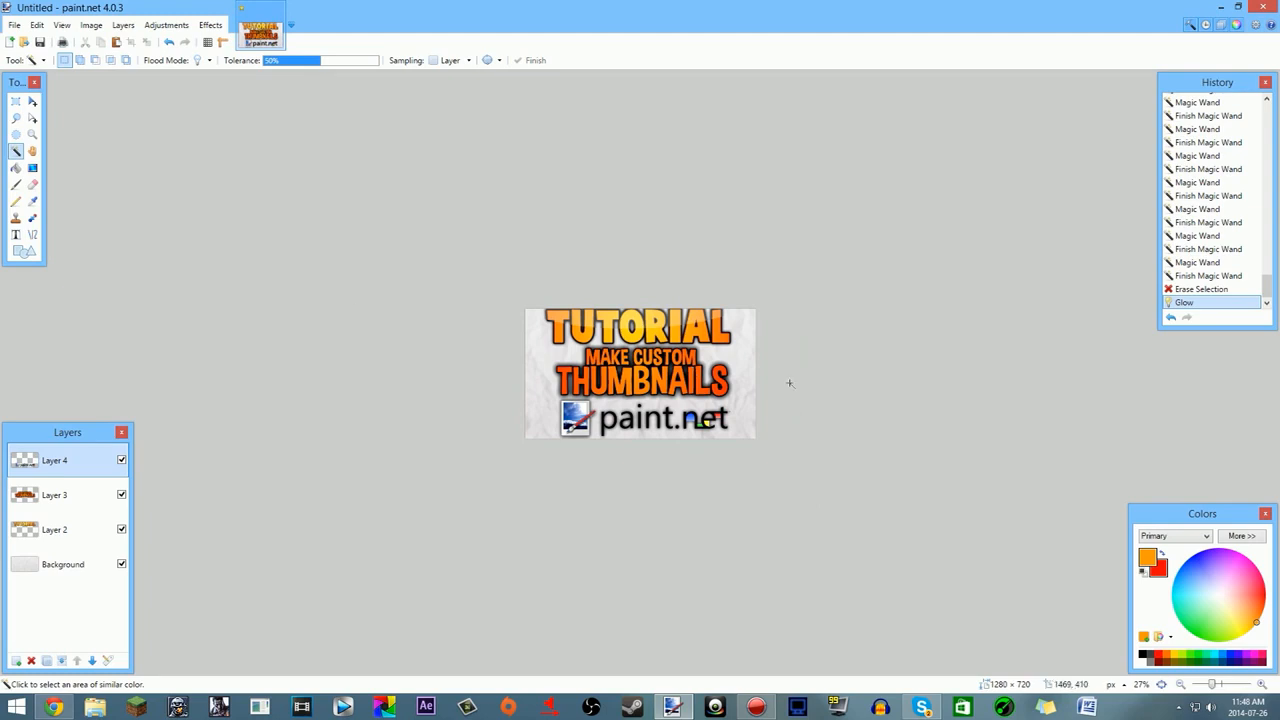
Step: Save the layered image as "series WIP" in paint.net (*.pdn) format in the YouTube Extras folder
scroll(790, 383, "up", 3)
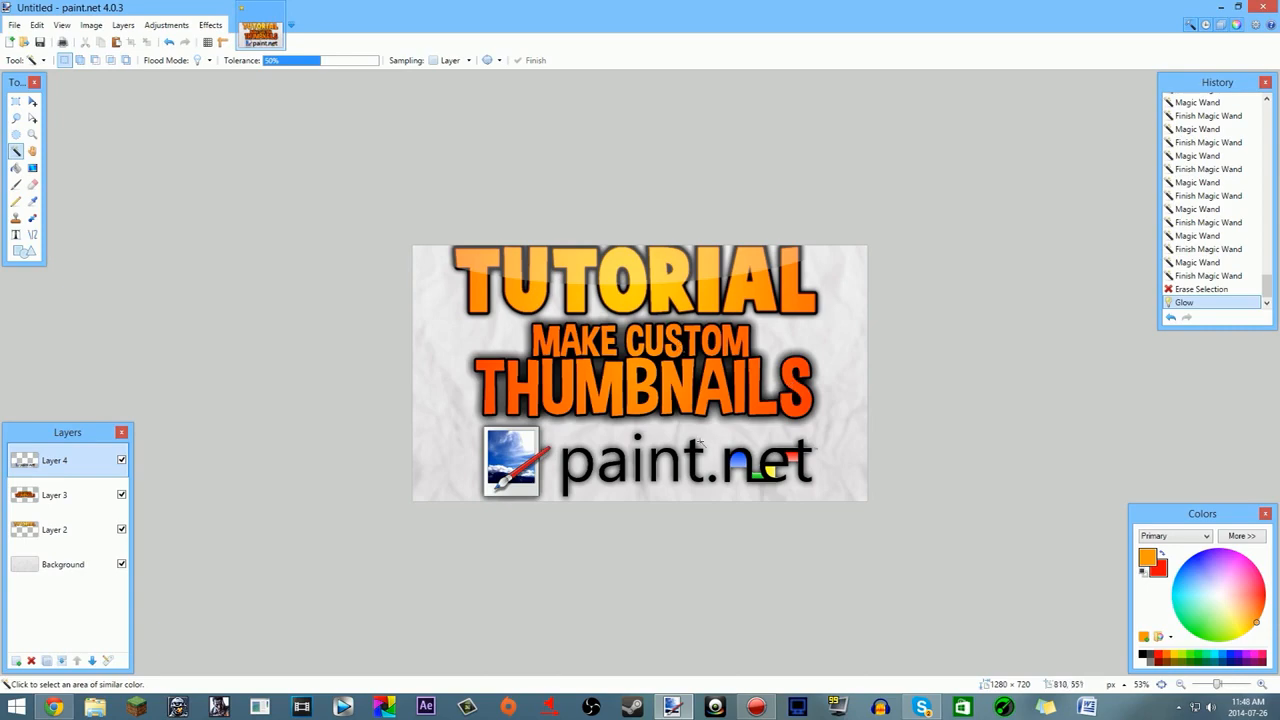
scroll(717, 463, "down", 2)
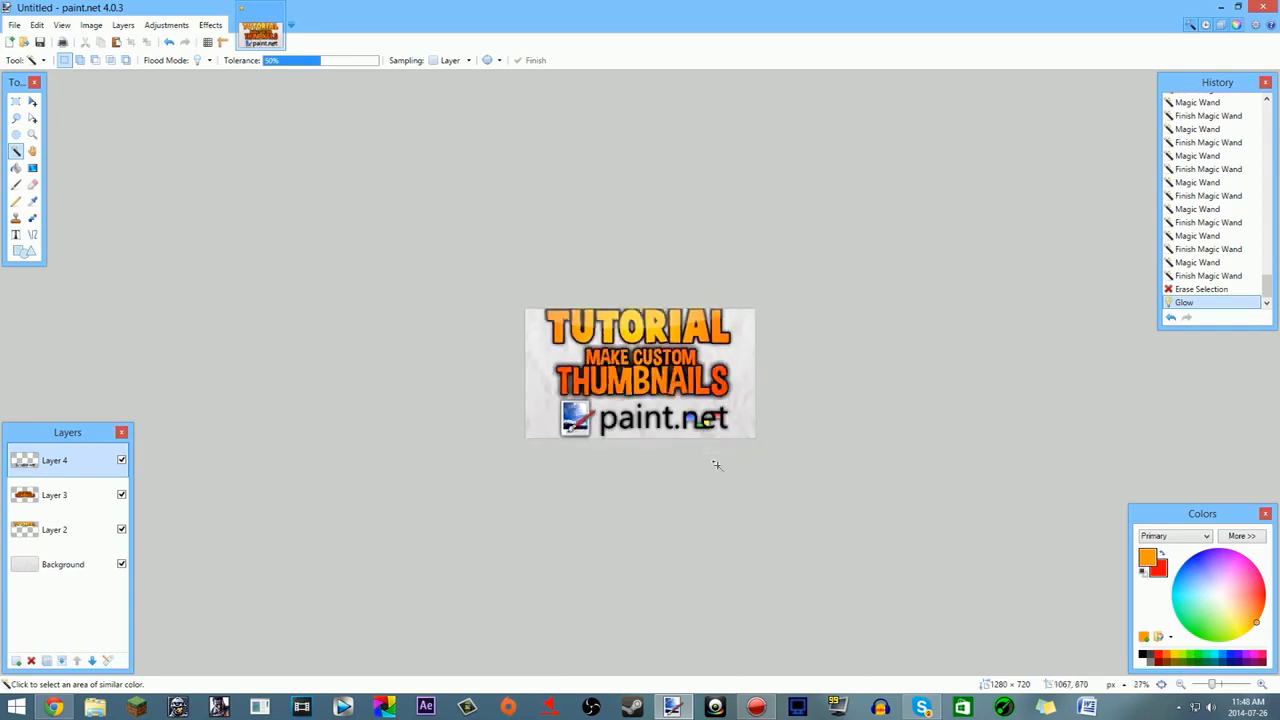
left_click(14, 24)
left_click(124, 138)
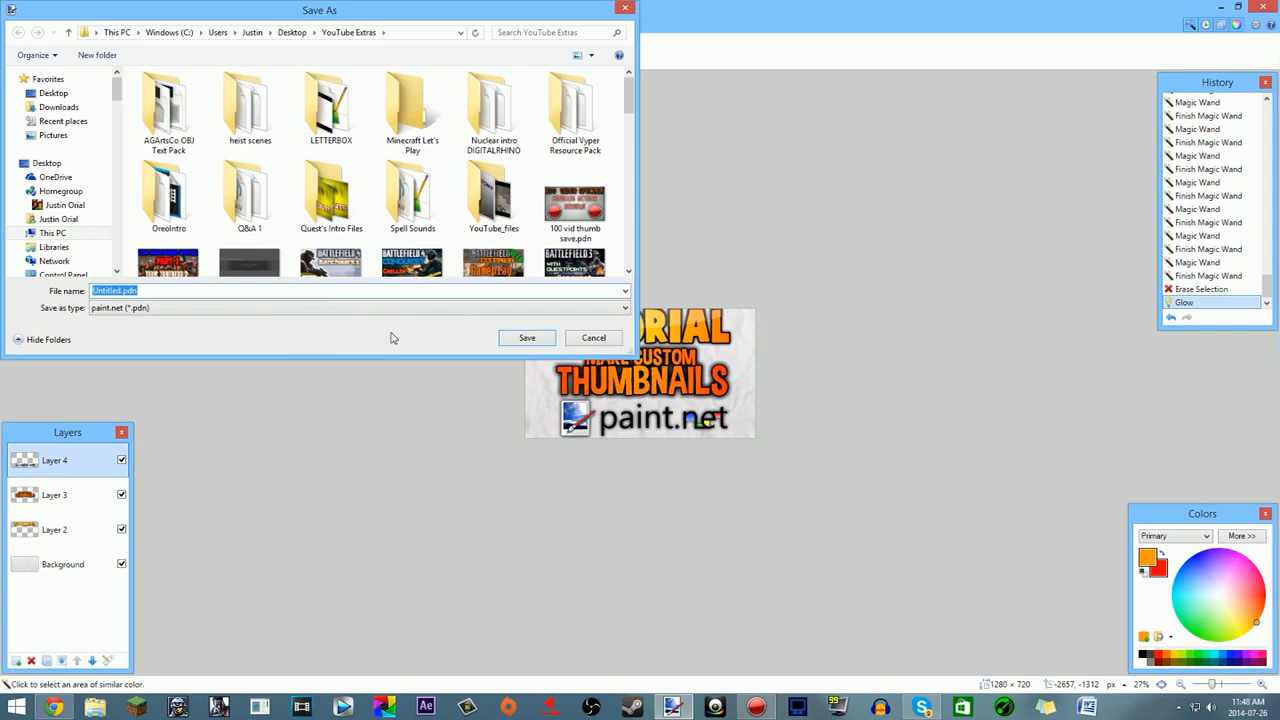
left_click(122, 291)
double_click(122, 291)
left_click(118, 289)
double_click(116, 288)
type("series WIP")
left_click(525, 337)
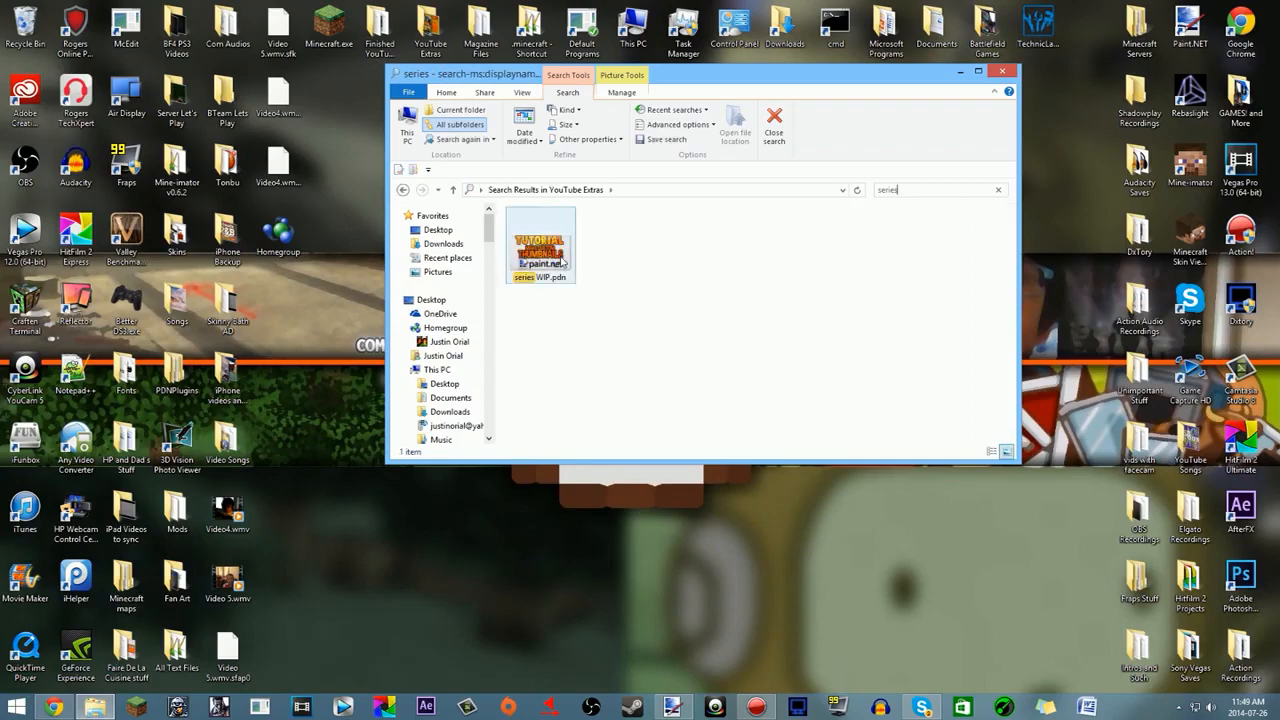
Step: Open the saved series WIP.pdn from the YouTube Extras search results to check its layers, and close that duplicate image
double_click(562, 262)
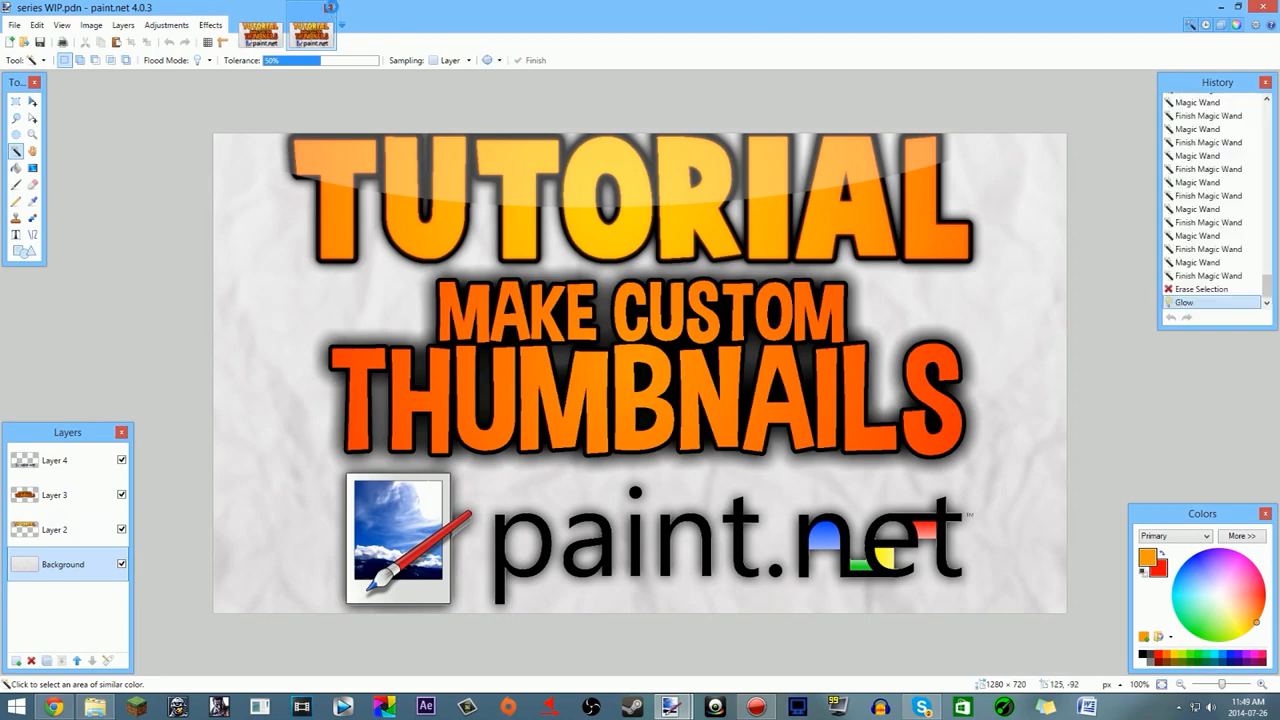
left_click(328, 8)
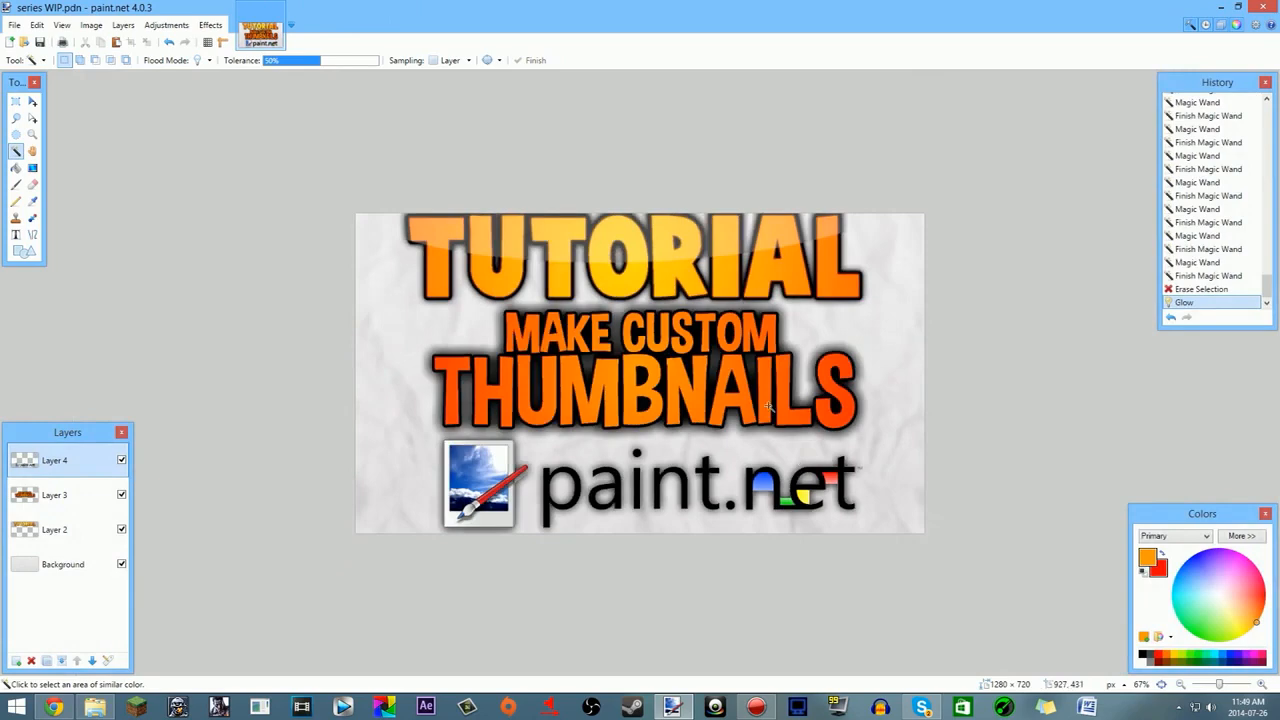
left_click(15, 23)
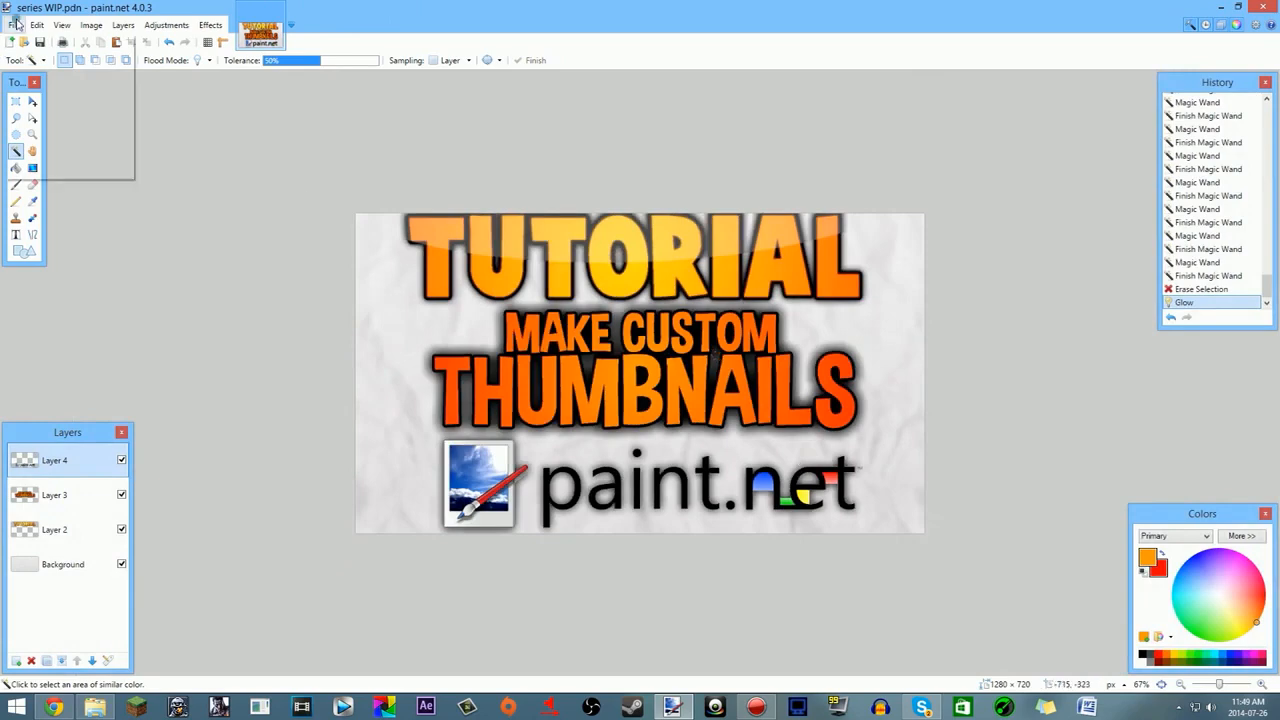
left_click(70, 138)
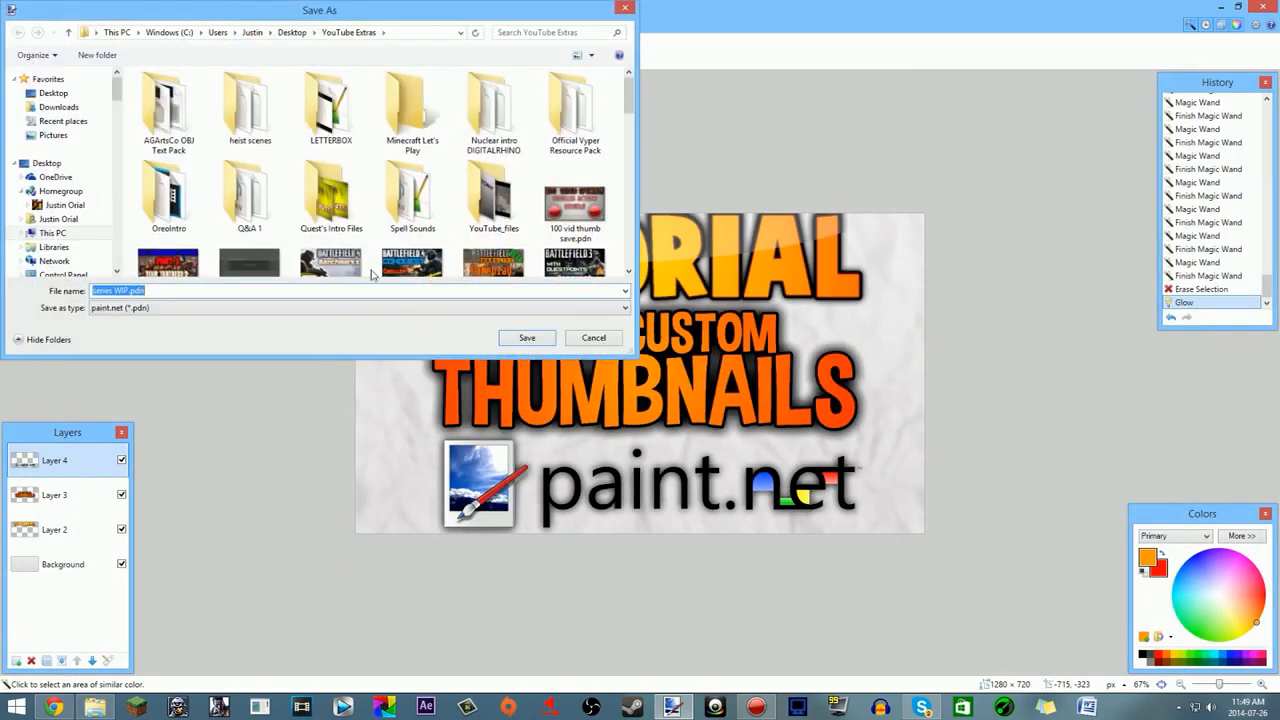
left_click(167, 308)
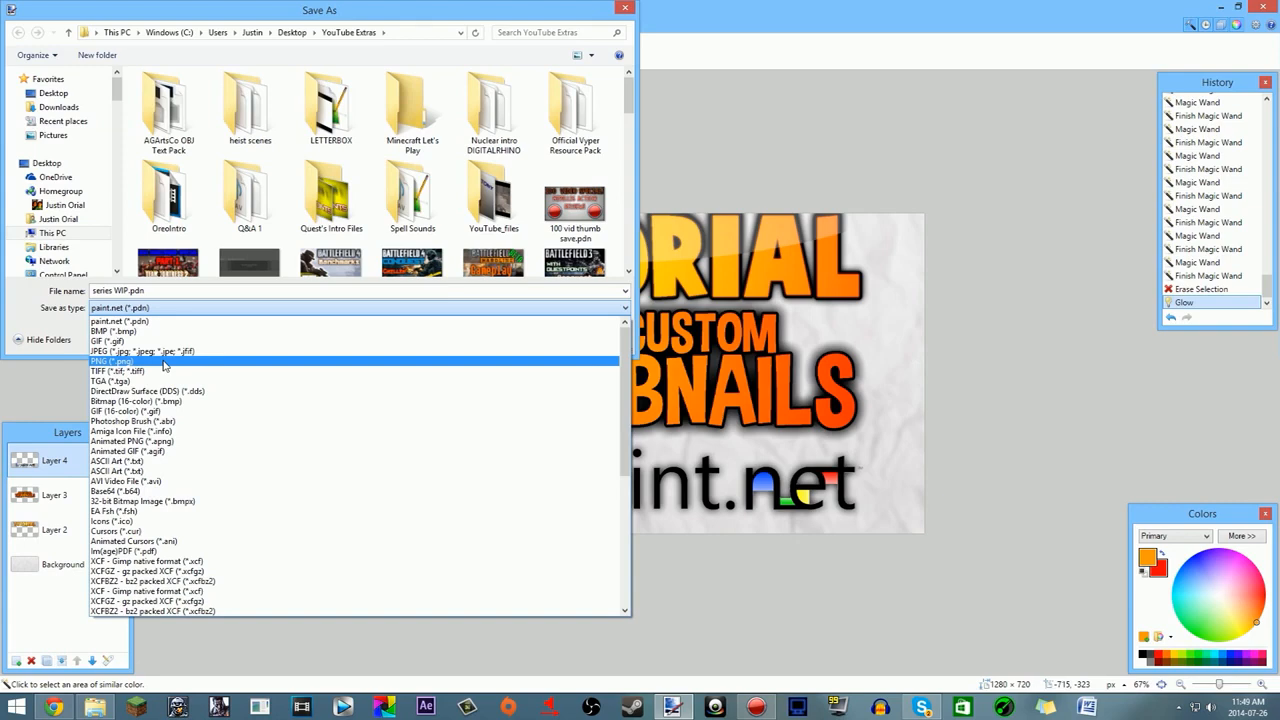
left_click(626, 5)
left_click(626, 5)
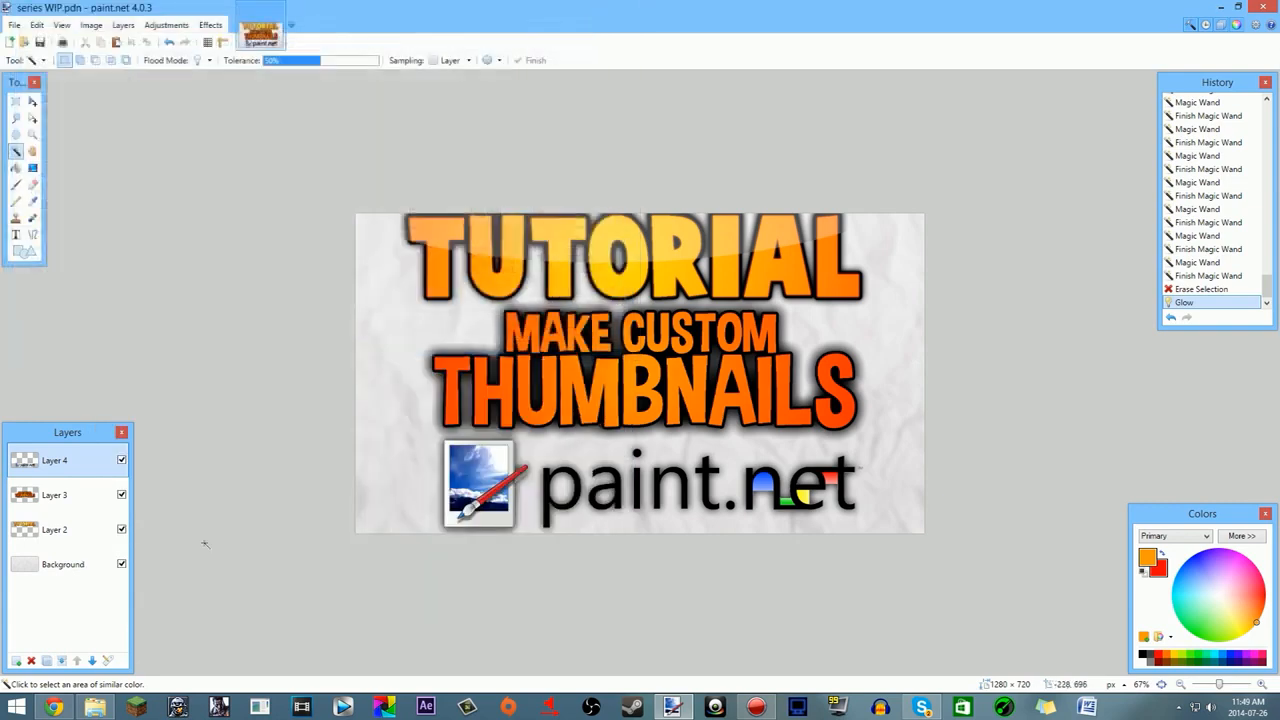
Step: Start saving a copy of the thumbnail from the Background layer, with PNG (*.png) as the file format
left_click(70, 562)
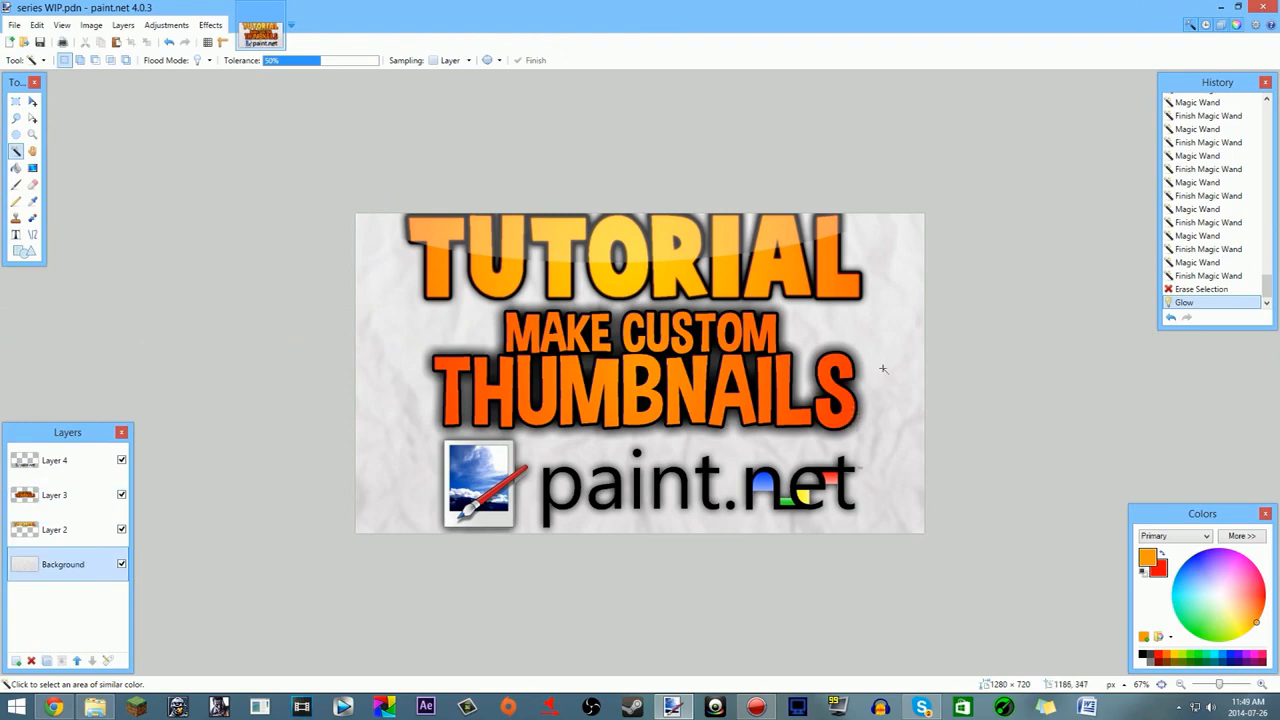
left_click(18, 26)
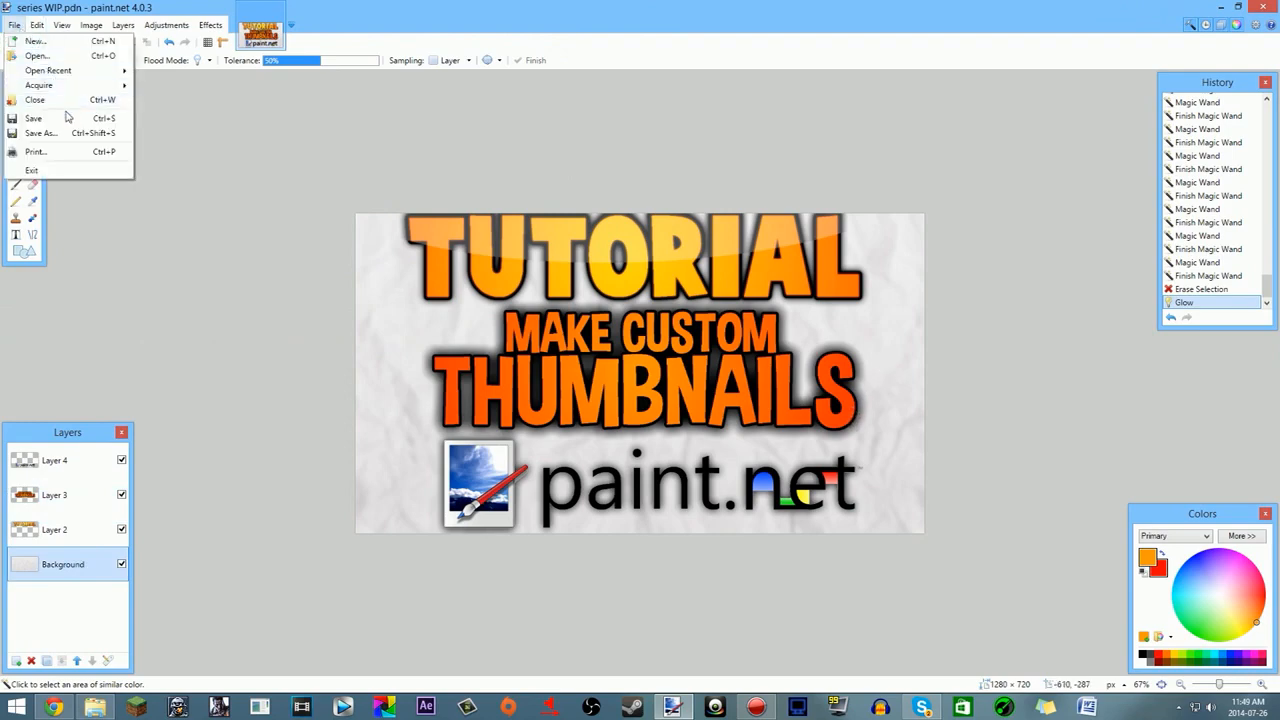
left_click(40, 133)
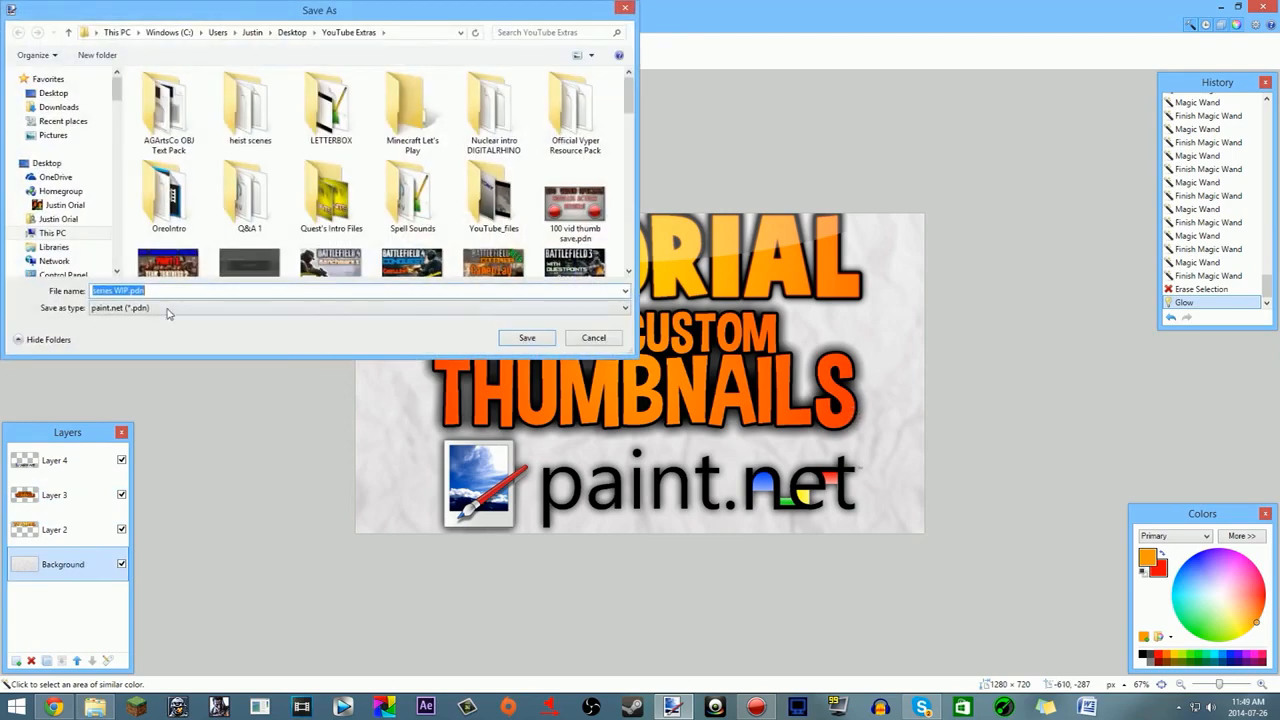
left_click(168, 313)
left_click(134, 344)
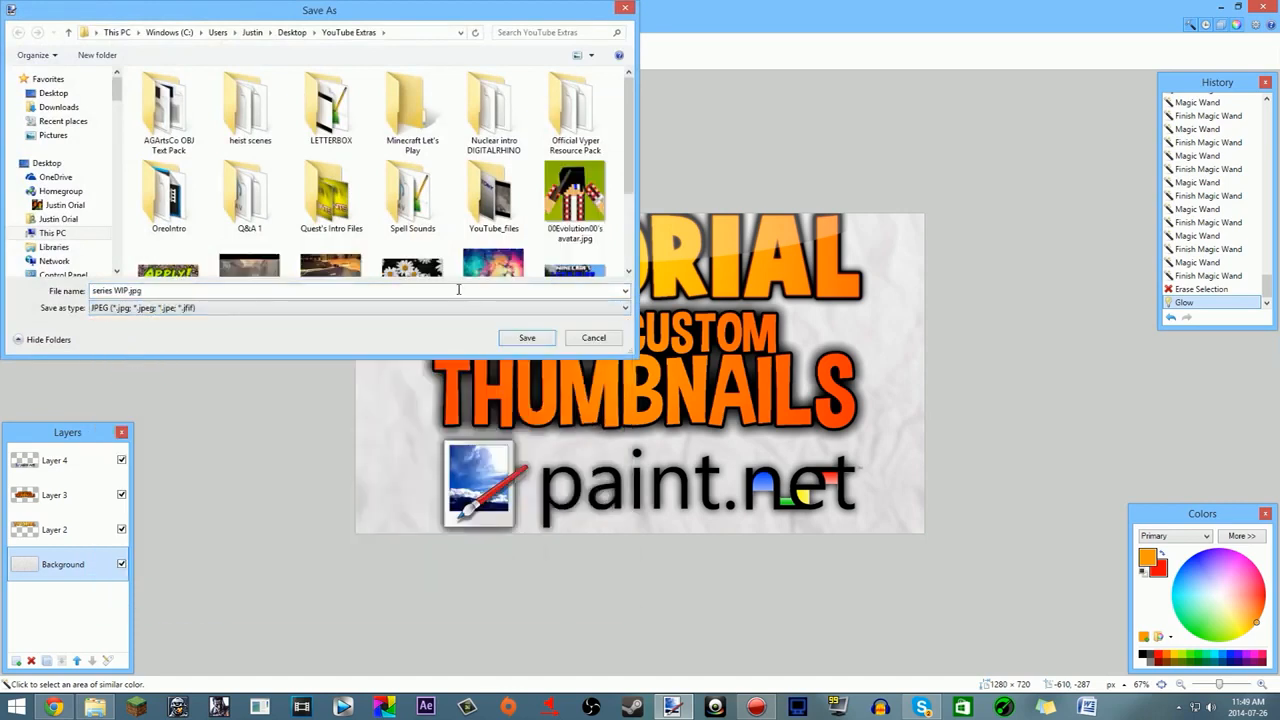
left_click(209, 308)
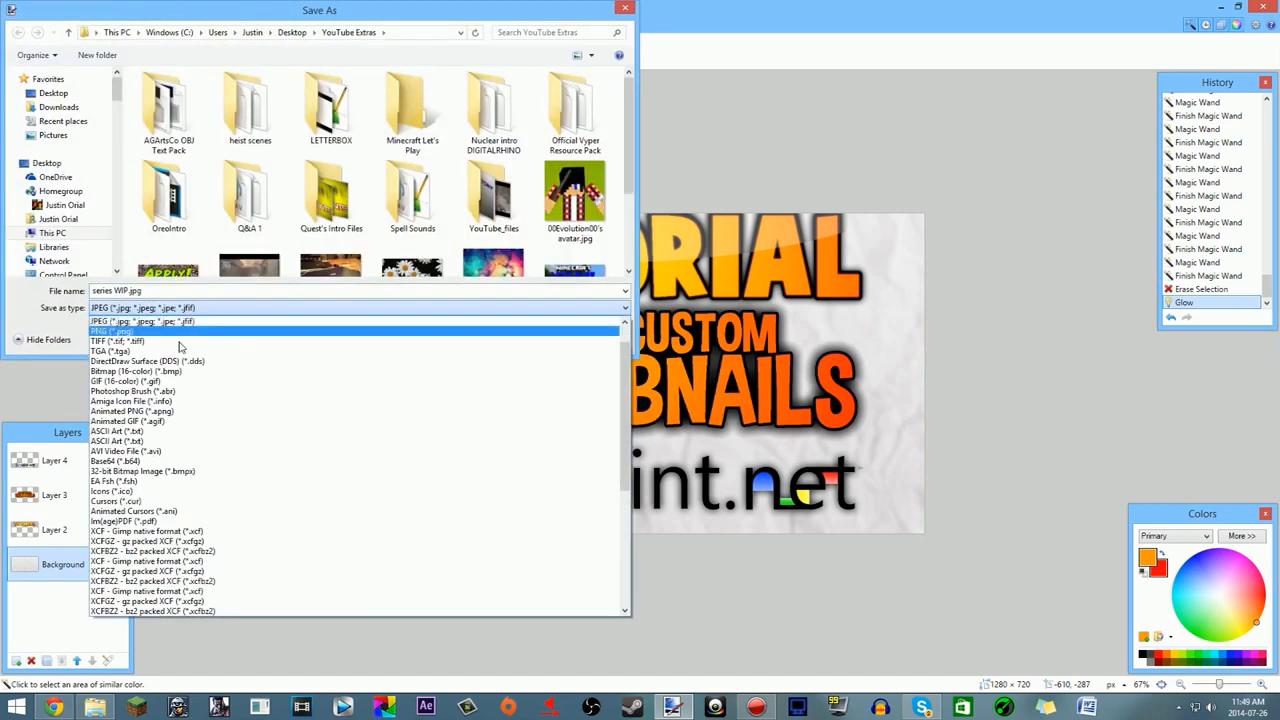
left_click(166, 332)
Step: Switch the copy's save format to JPEG and back to PNG
triple_click(126, 291)
left_click(128, 291)
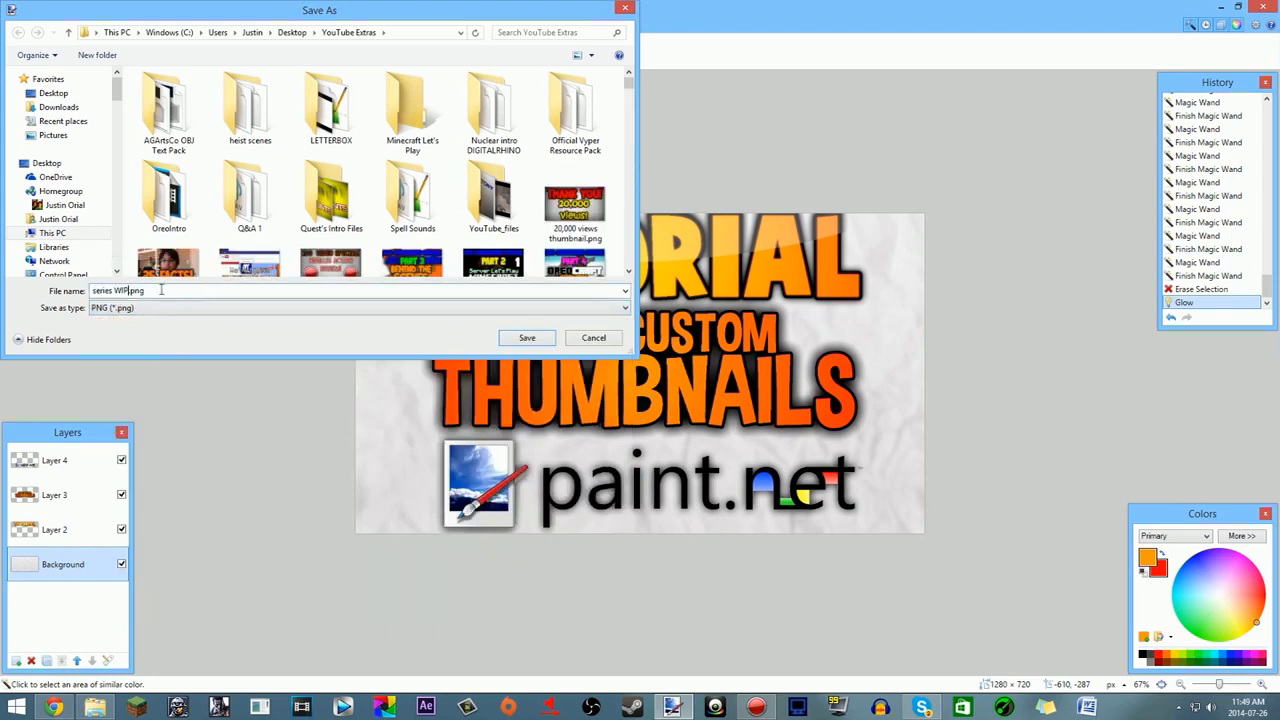
key("shift+Home")
left_click(141, 309)
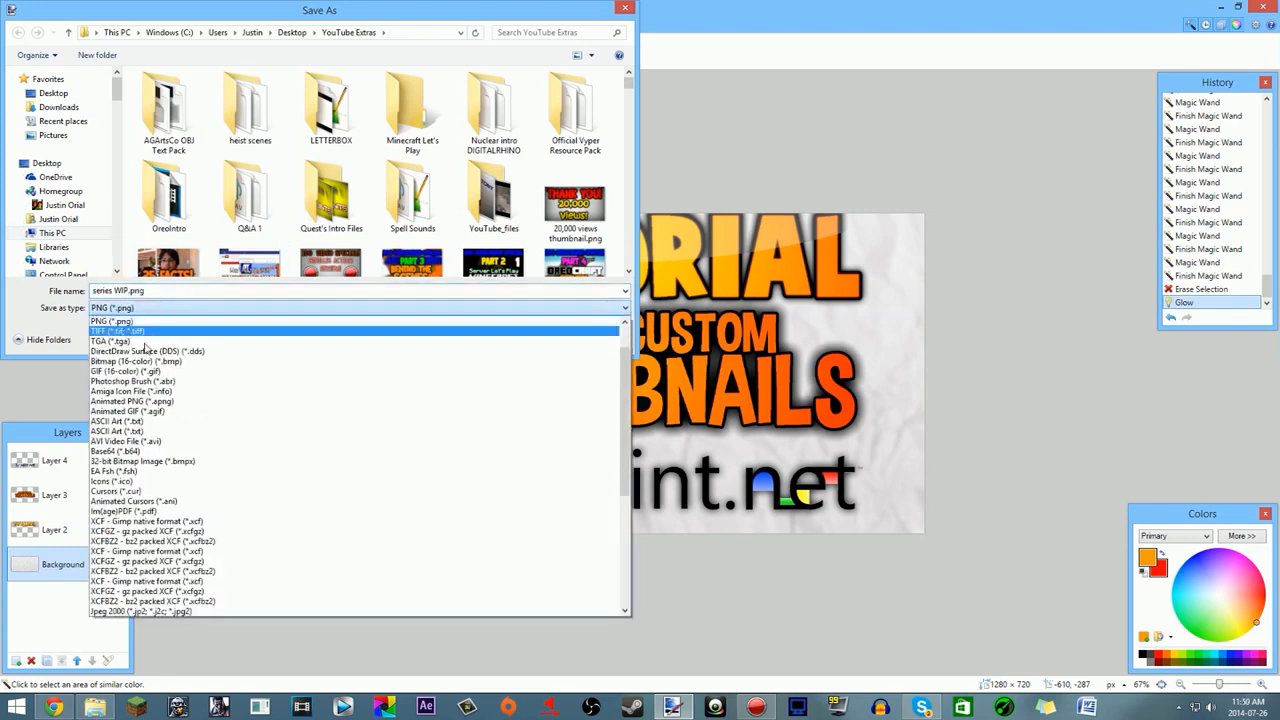
scroll(152, 342, "up", 3)
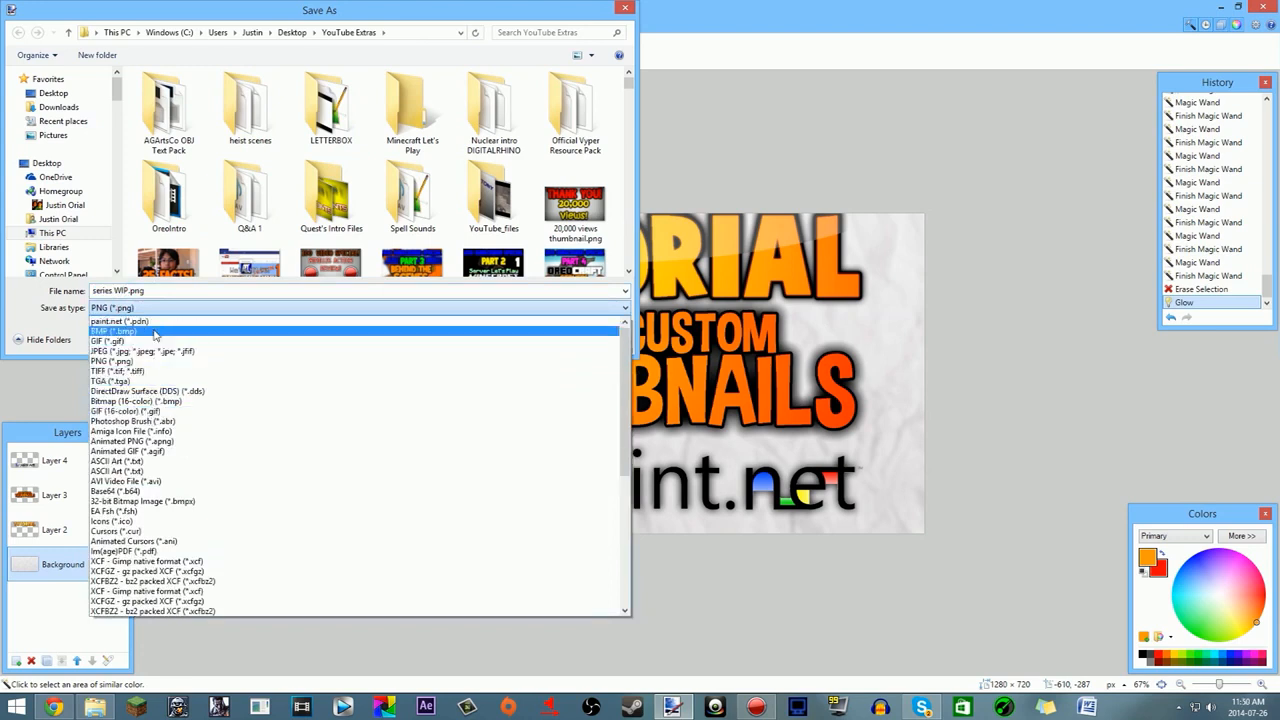
left_click(148, 349)
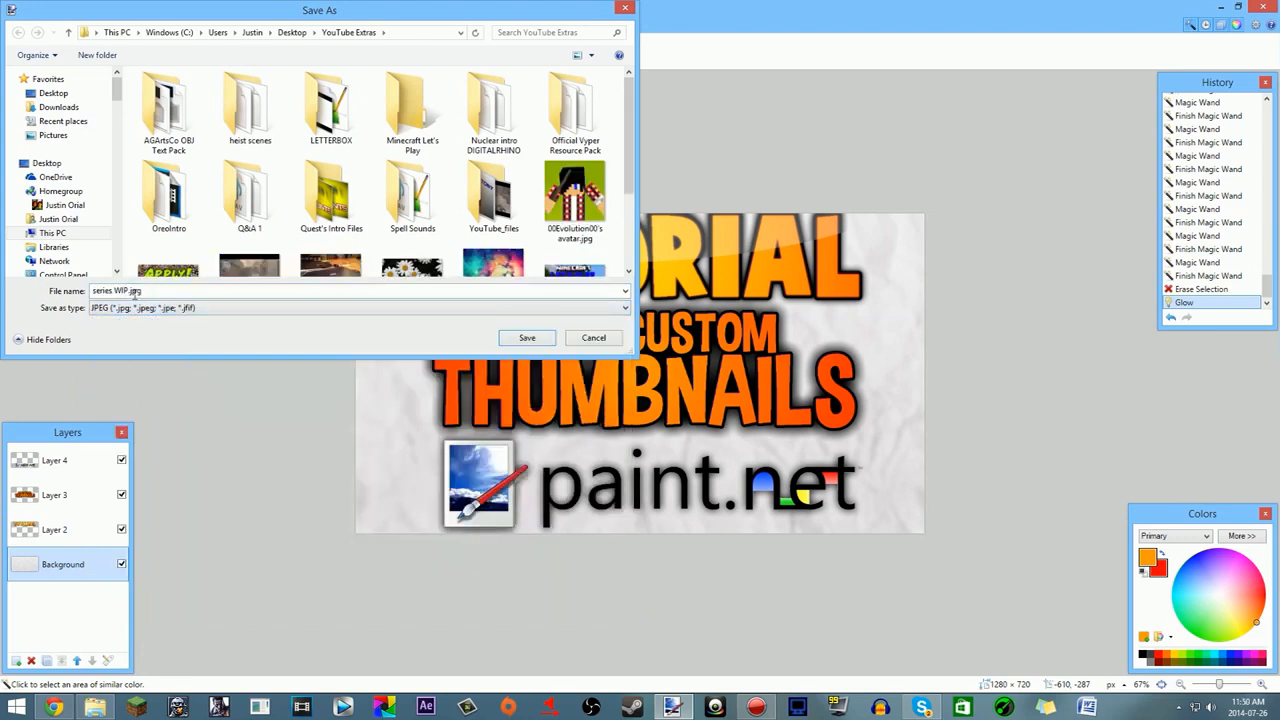
left_click(137, 309)
left_click(137, 309)
left_click(145, 311)
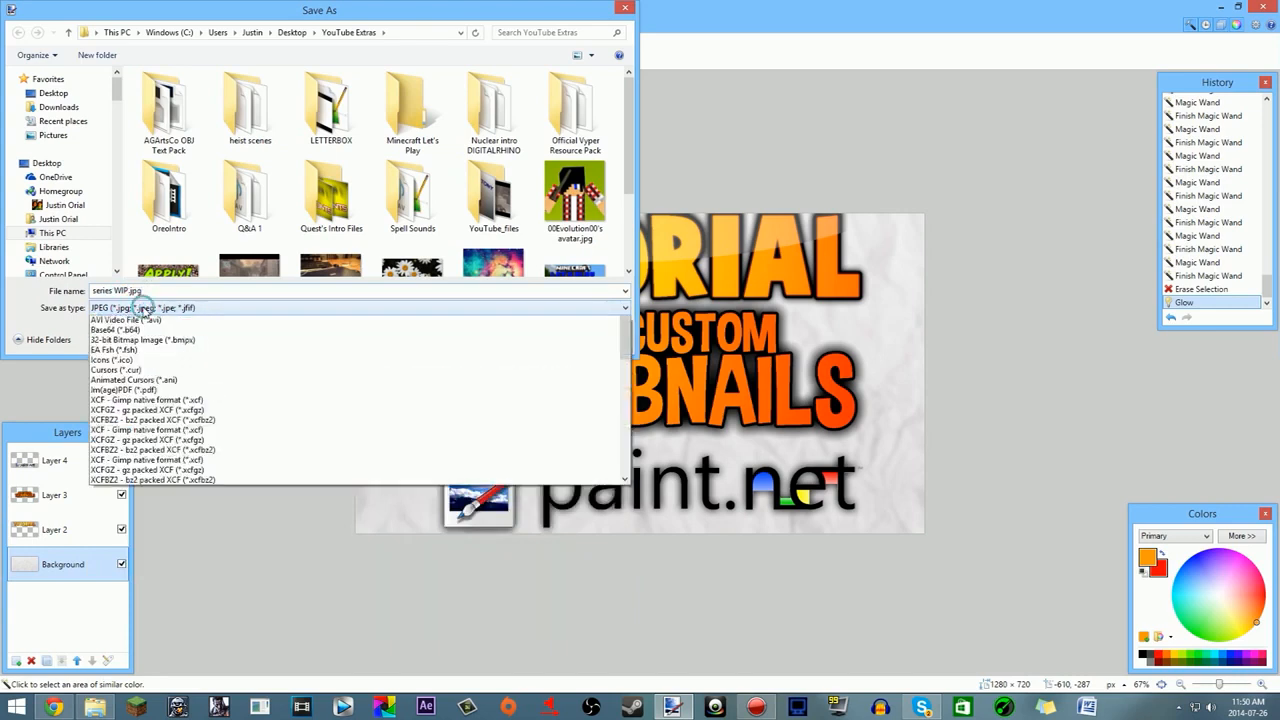
left_click(134, 333)
Step: Name the PNG file "make thumbnails tutorial 2014" and save it in the YouTube Extras folder
left_click(125, 291)
left_click_drag(128, 291, 92, 292)
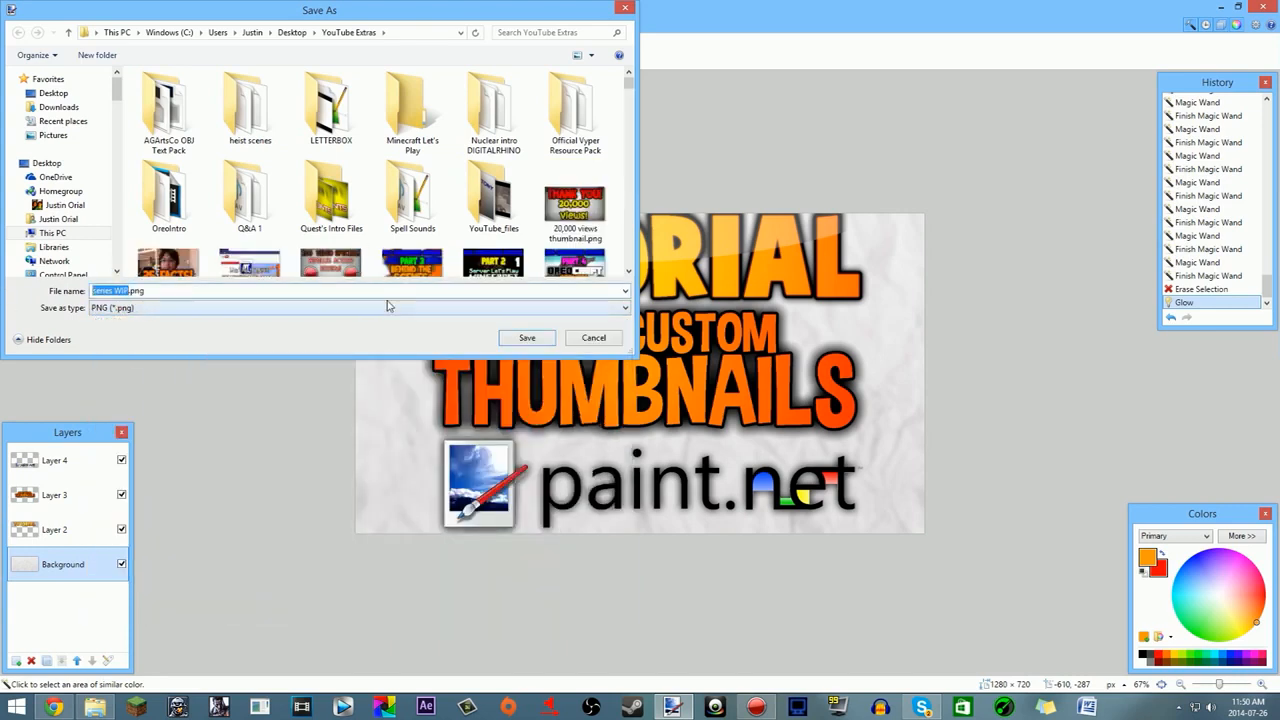
type("make thumbnails tutorial")
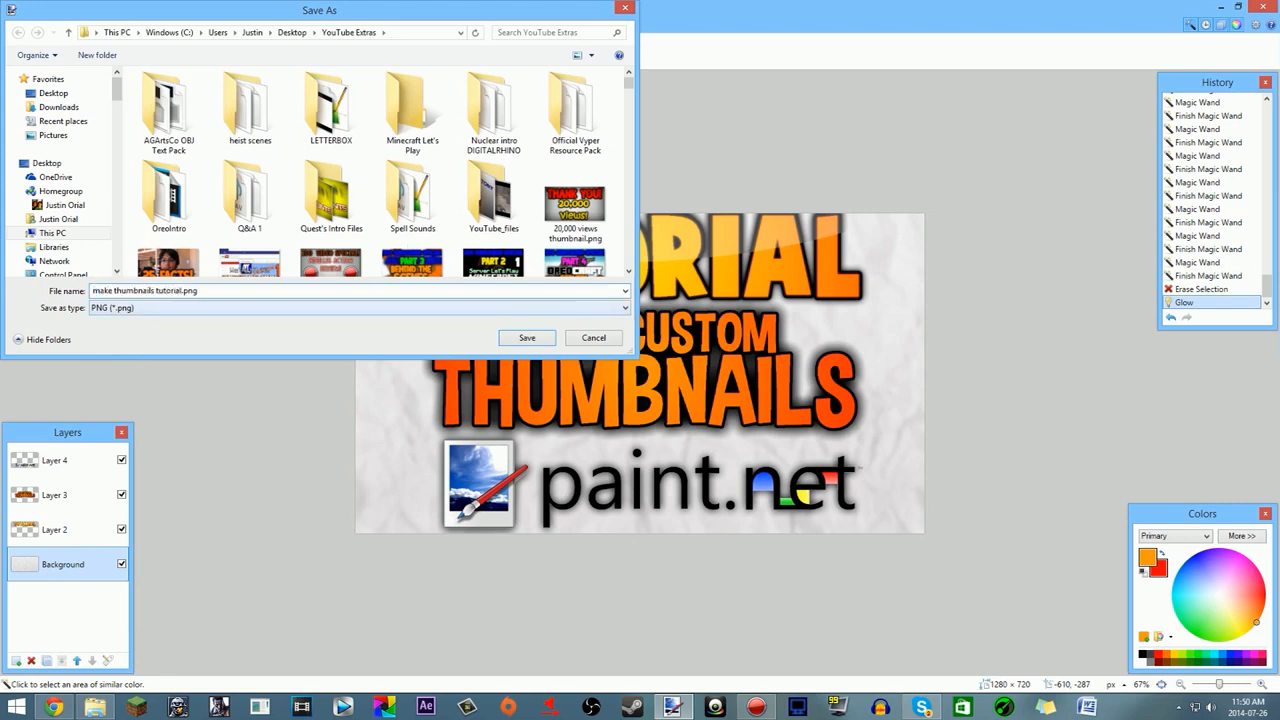
type(" 2014")
left_click(520, 338)
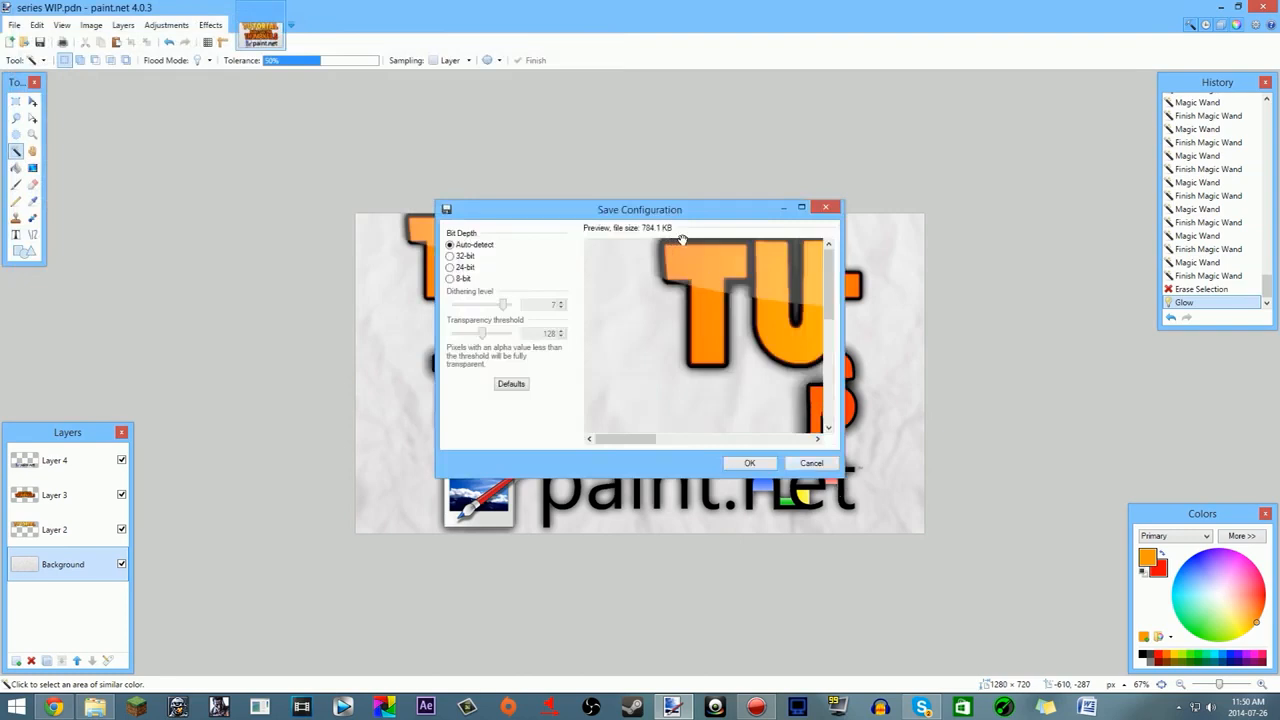
Step: Finish the PNG save with Auto-detect bit depth and flattened layers, and close paint.net
left_click_drag(630, 438, 567, 449)
left_click(471, 257)
left_click(452, 244)
left_click(748, 462)
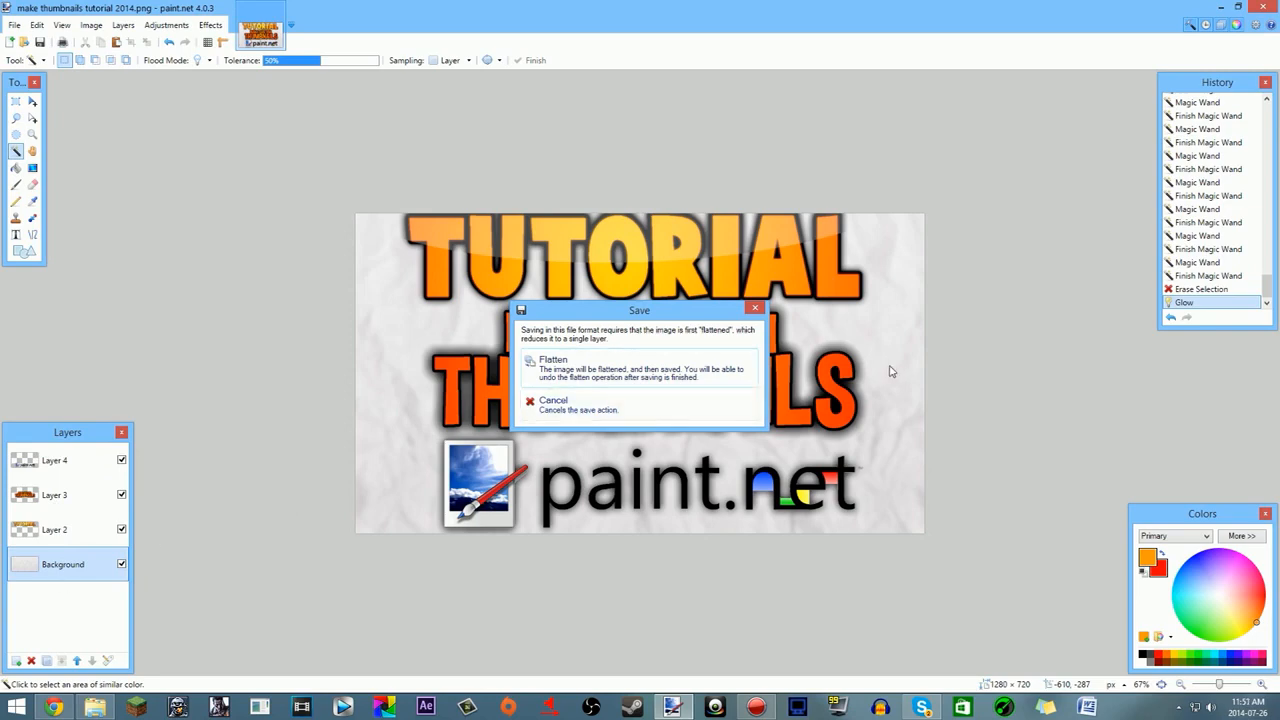
left_click(635, 365)
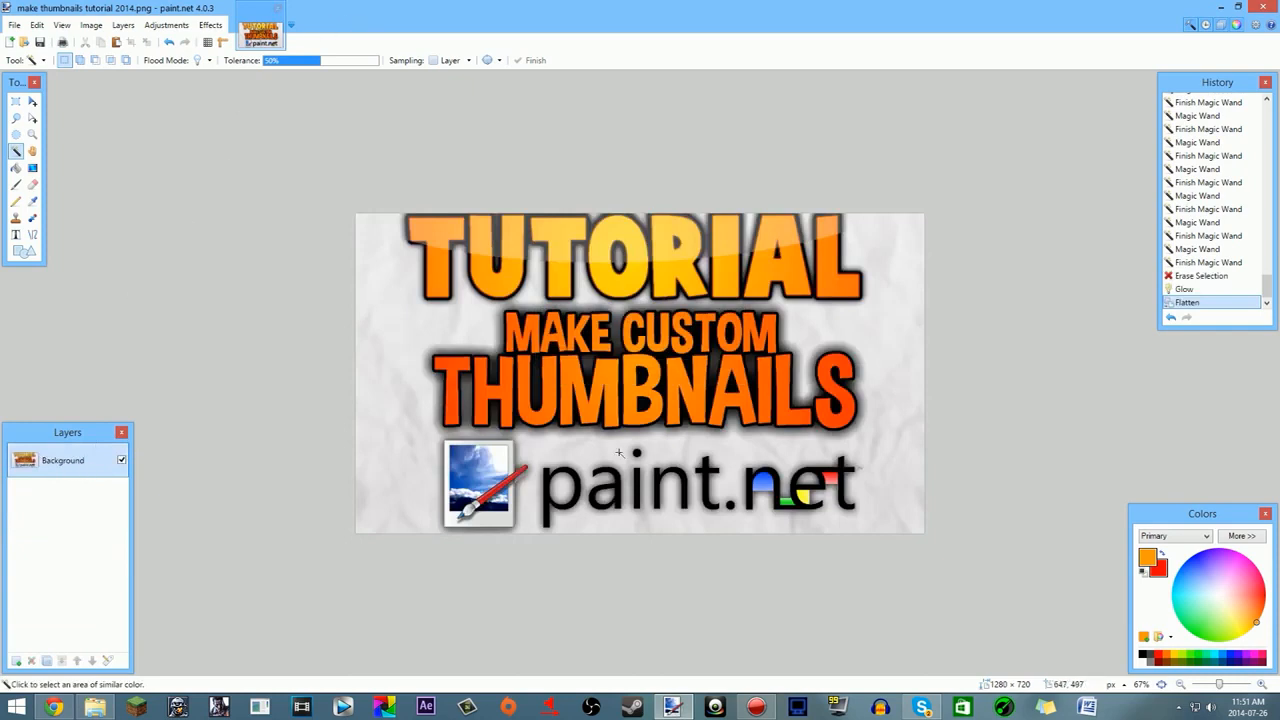
left_click(1260, 7)
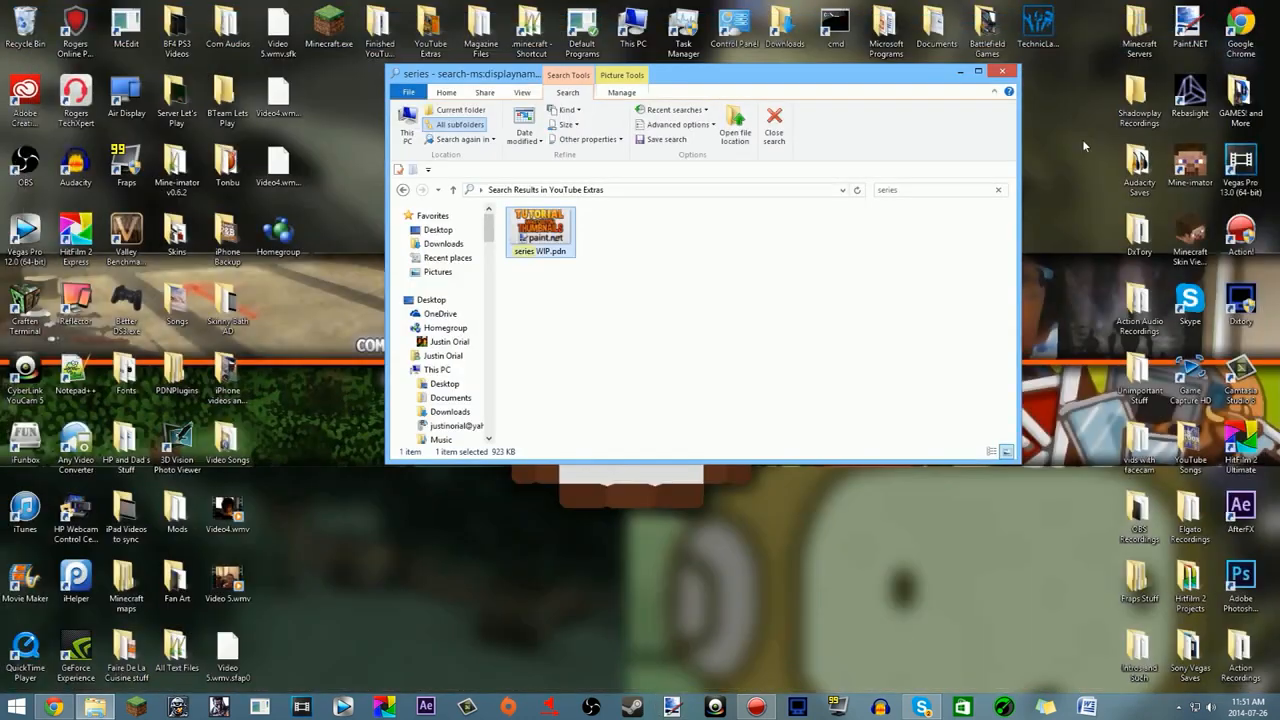
Step: Search YouTube Extras for "tutorial thumbnail" and view make thumbnails tutorial 2014.png in a maximized Photo Gallery window
left_click(997, 189)
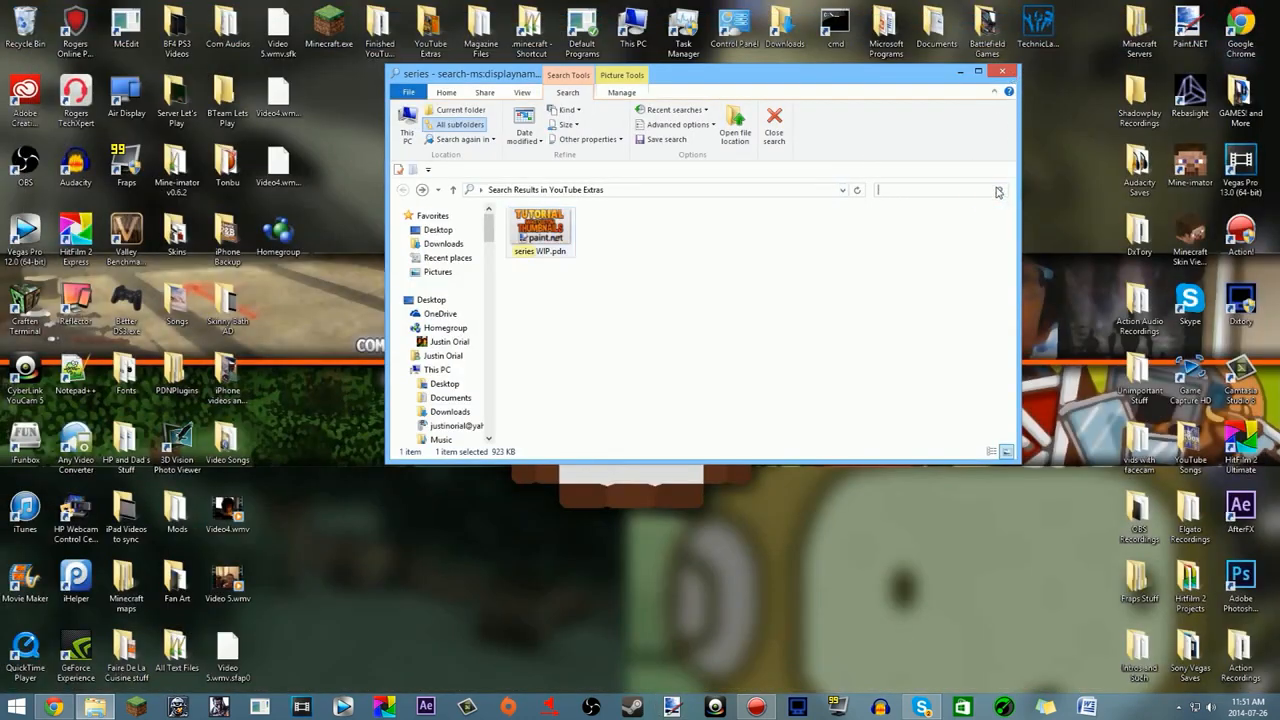
type("tutorial thumbnail")
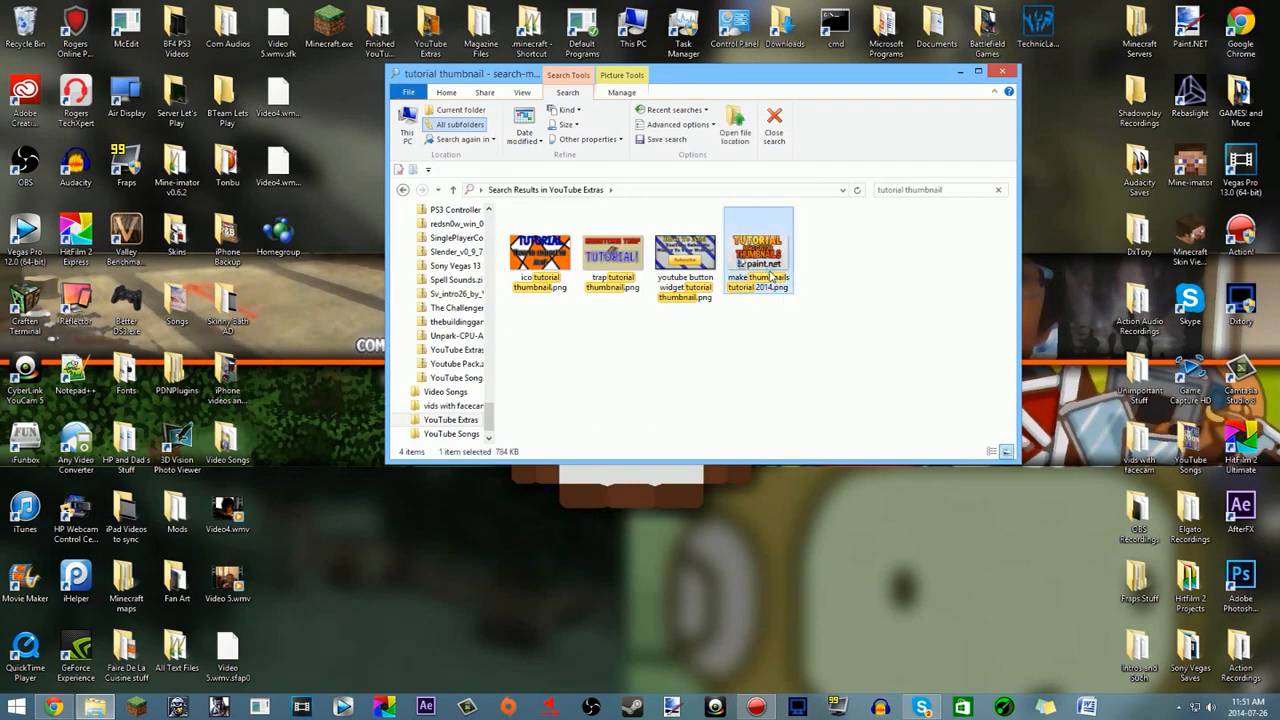
left_click(777, 294)
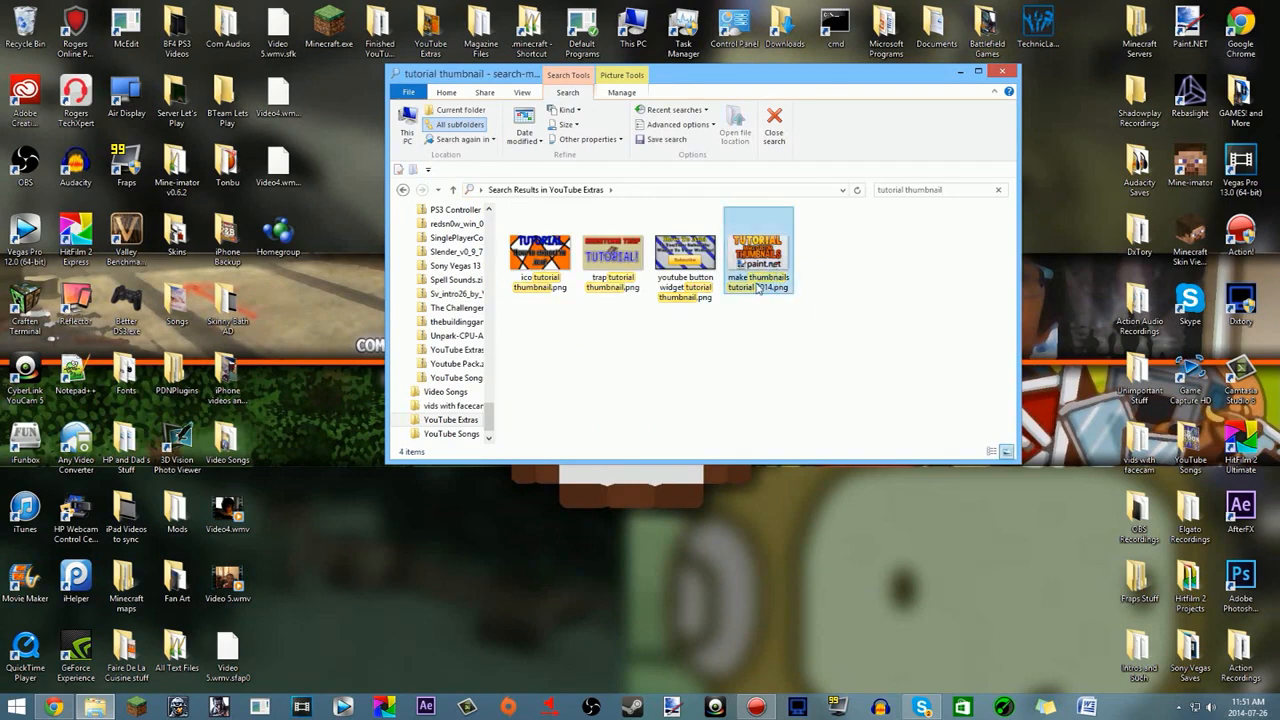
double_click(763, 250)
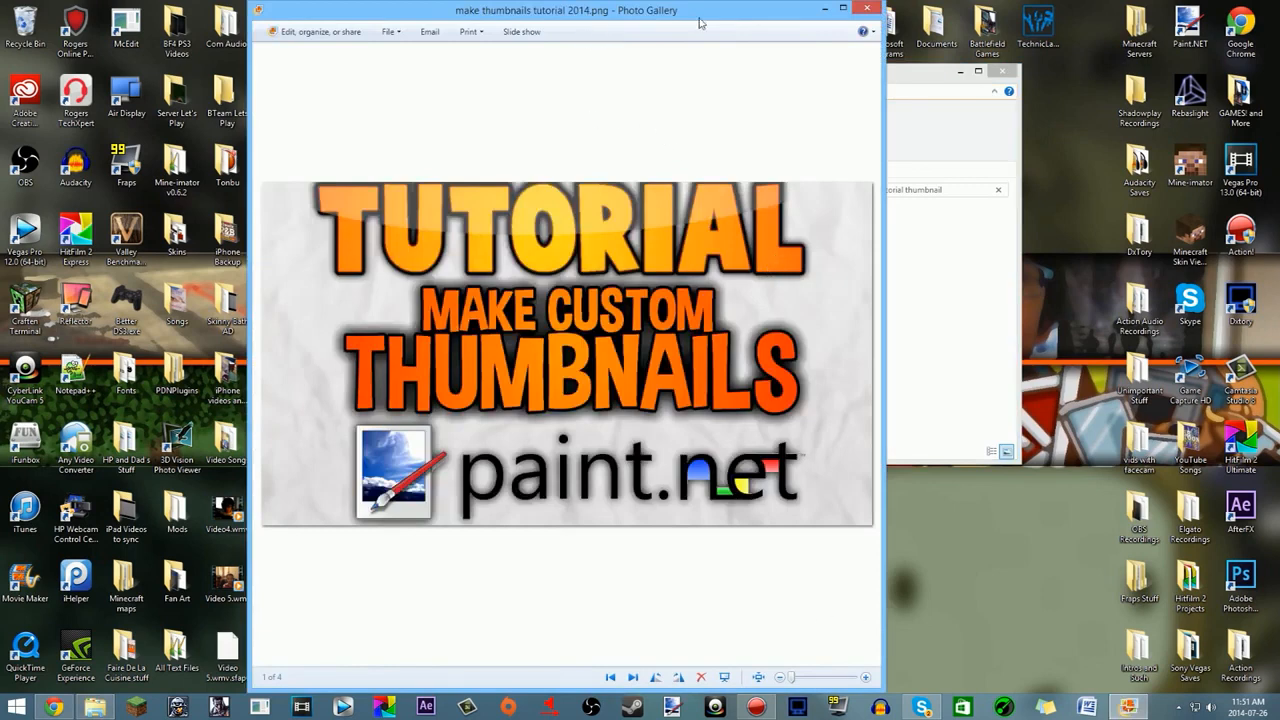
left_click(843, 8)
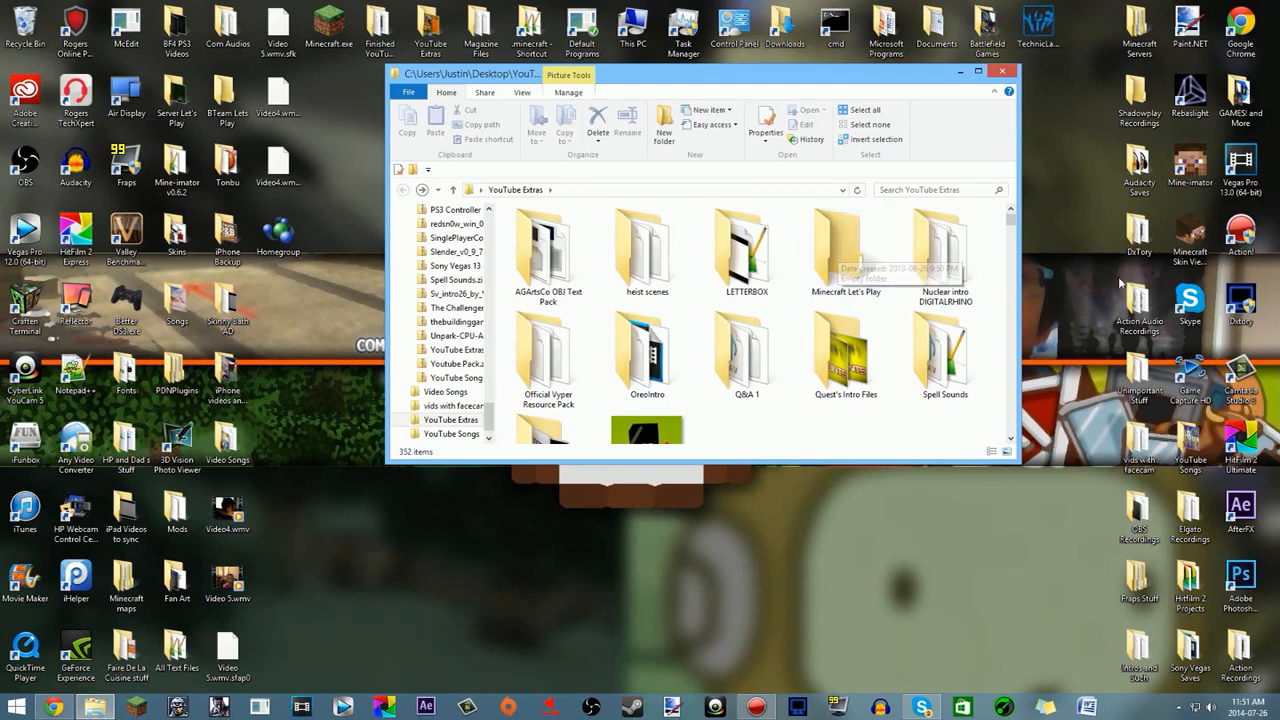
Step: Browse the YouTube Extras folder to examine the earlier thumbnails and work-in-progress files
scroll(868, 372, "down", 3)
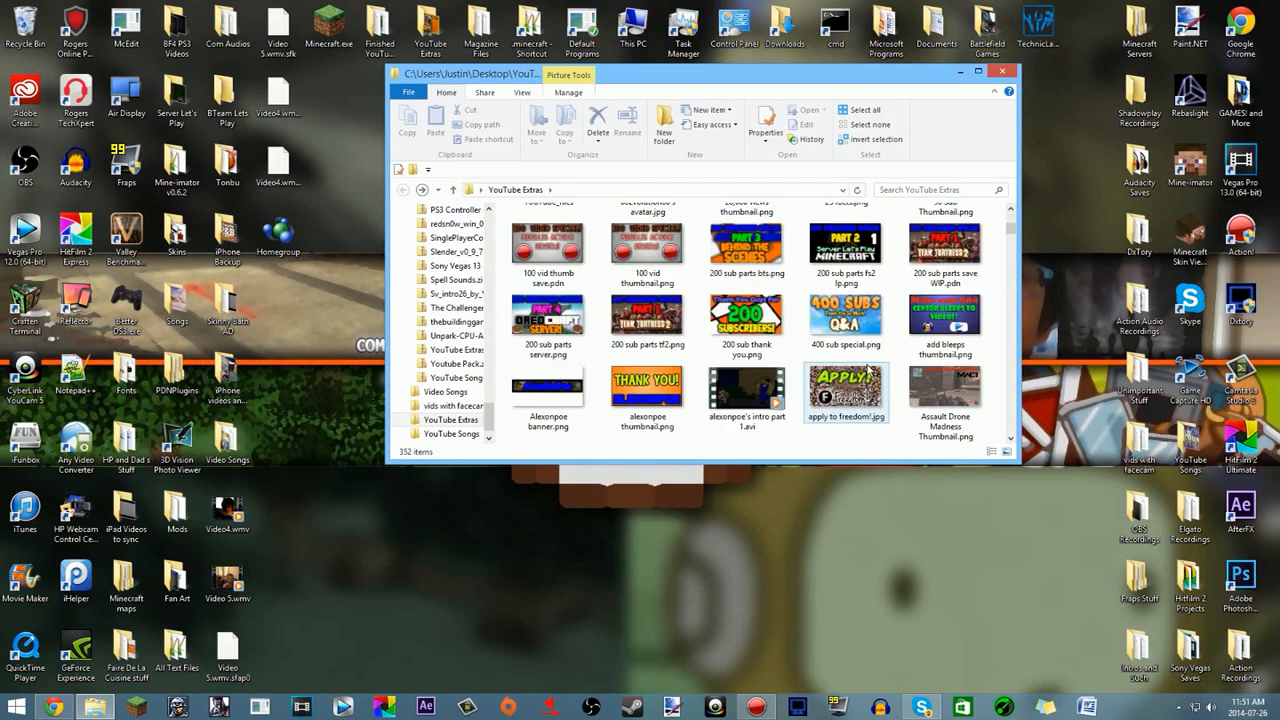
scroll(850, 370, "down", 1)
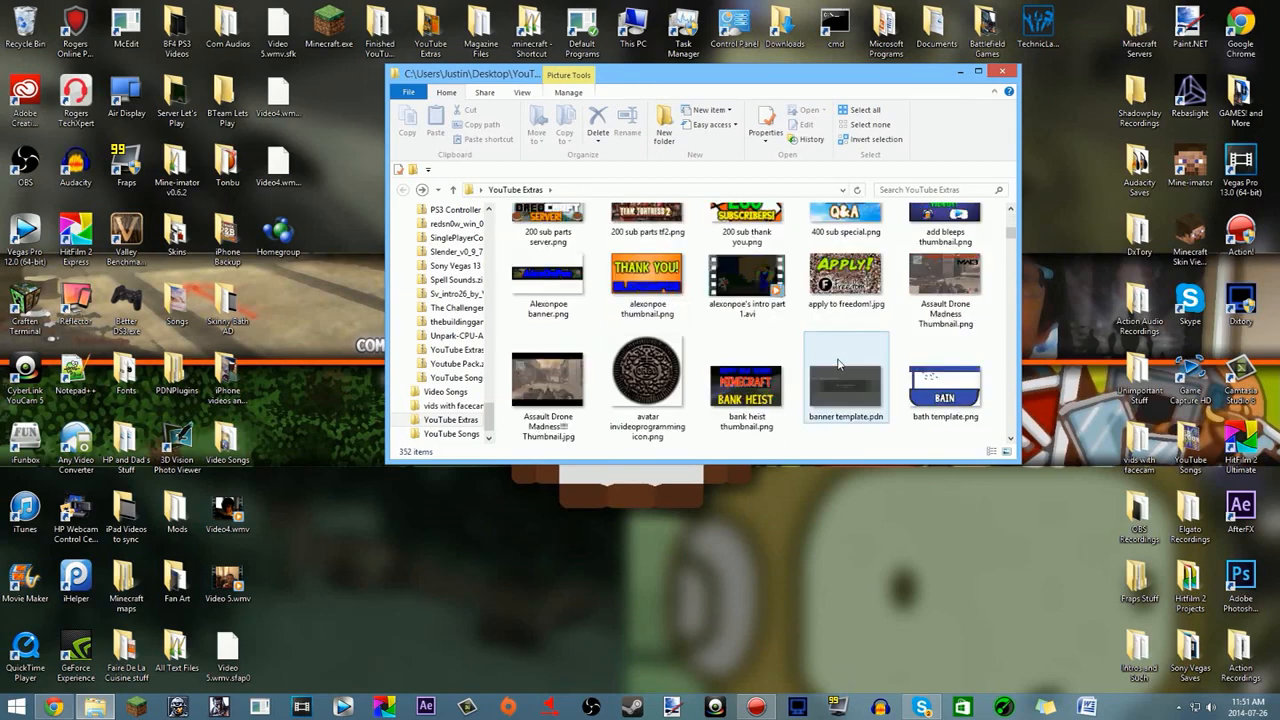
scroll(919, 355, "up", 1)
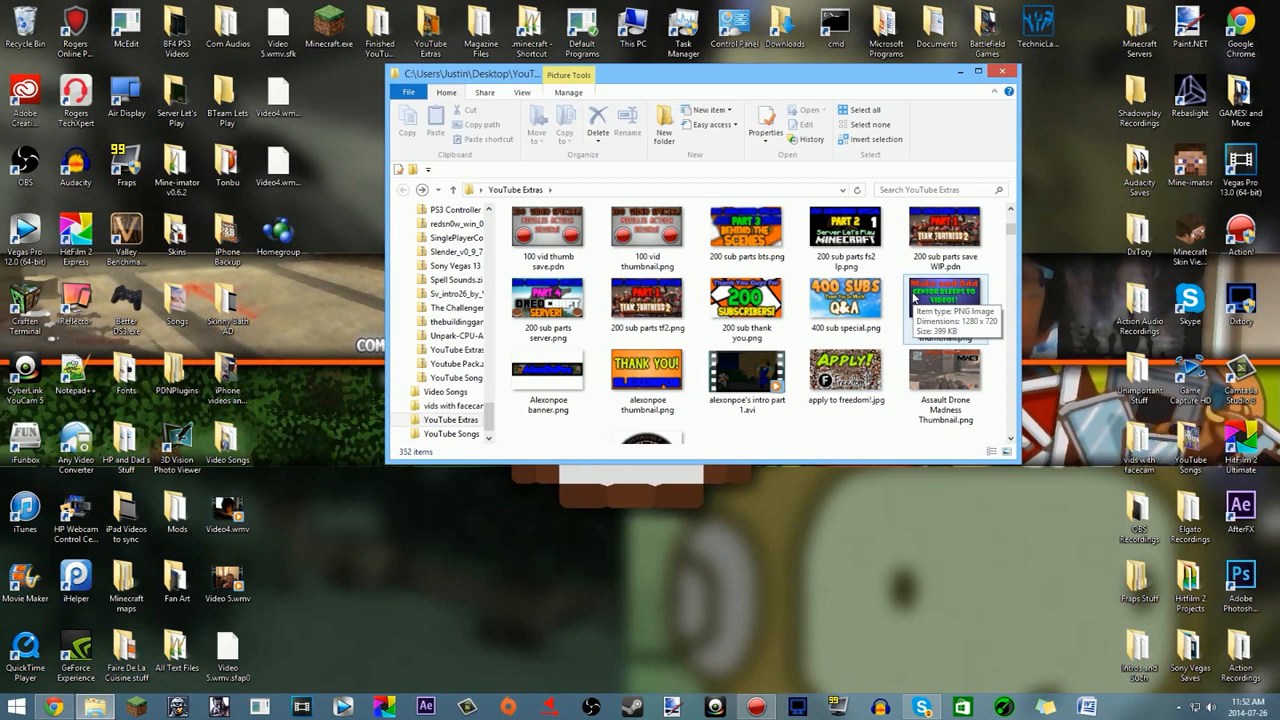
scroll(913, 297, "up", 2)
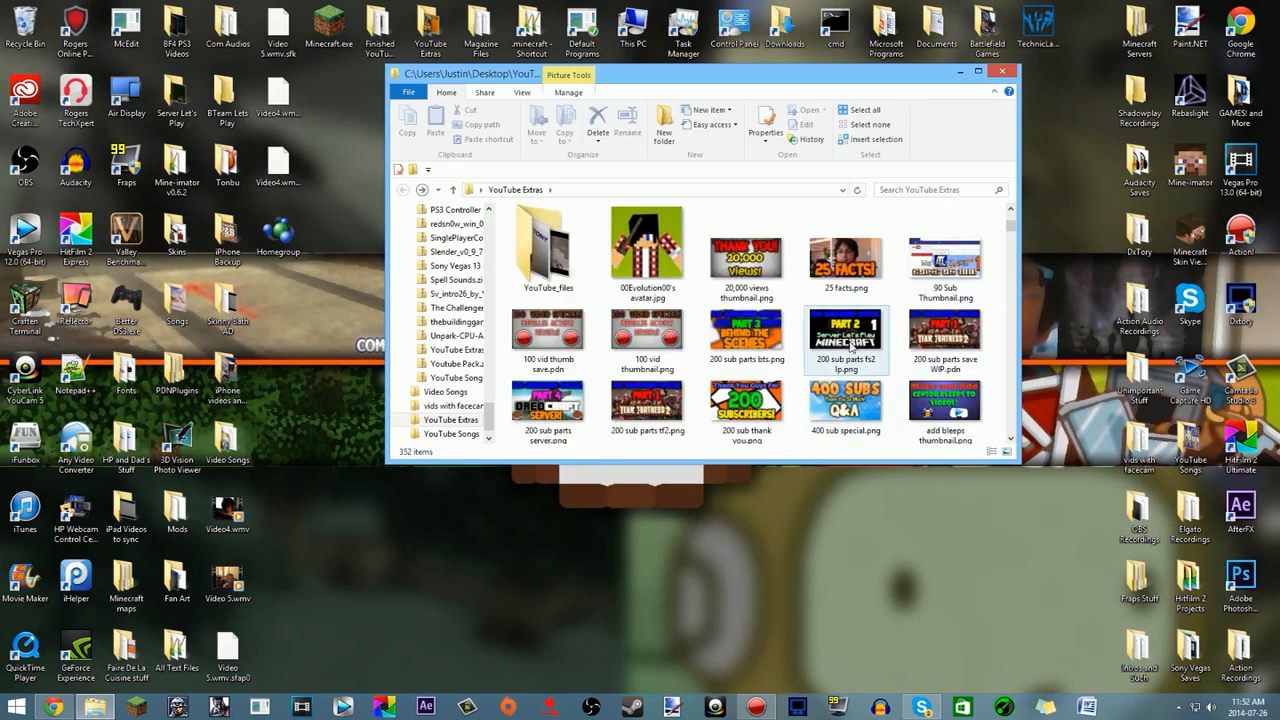
scroll(876, 347, "down", 2)
scroll(877, 350, "down", 2)
scroll(881, 312, "up", 5)
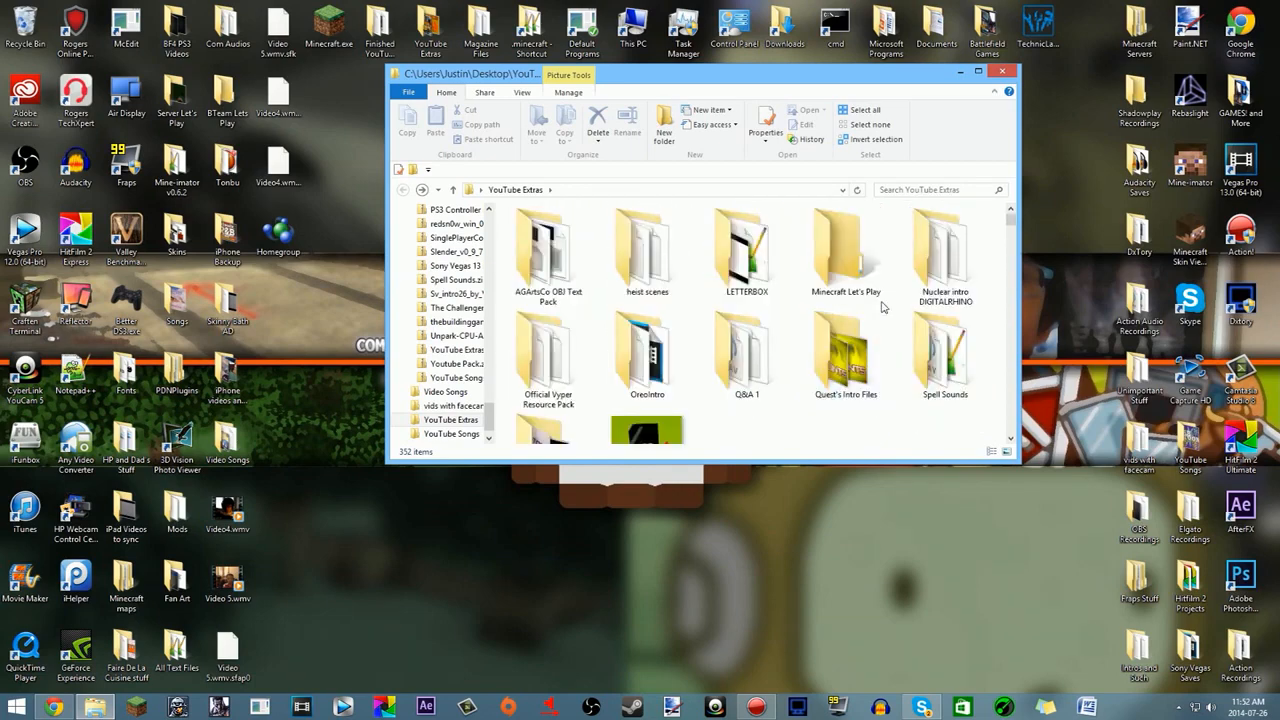
left_click_drag(1010, 218, 1010, 252)
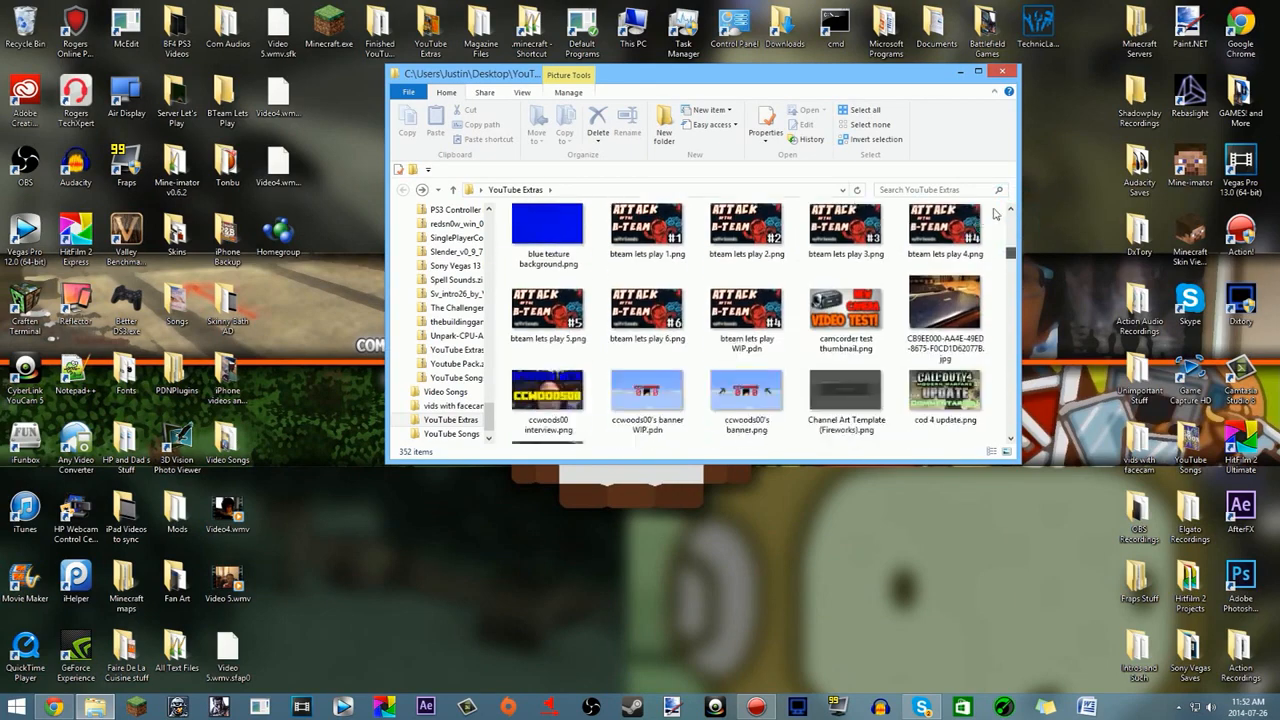
Step: Search YouTube Extras for "make thumbnail" and open make thumbnails tutorial 2014.png in Photo Gallery to check the finished thumbnail
left_click(966, 190)
type("make")
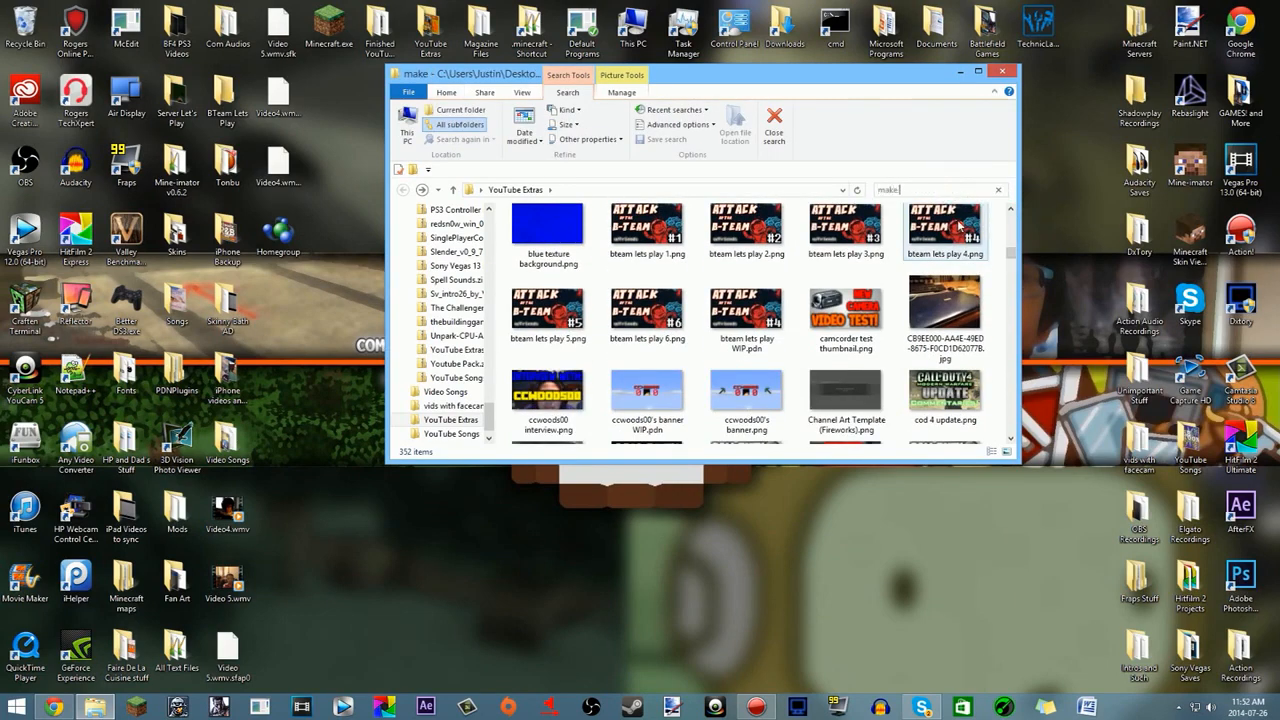
type(" thumbnail")
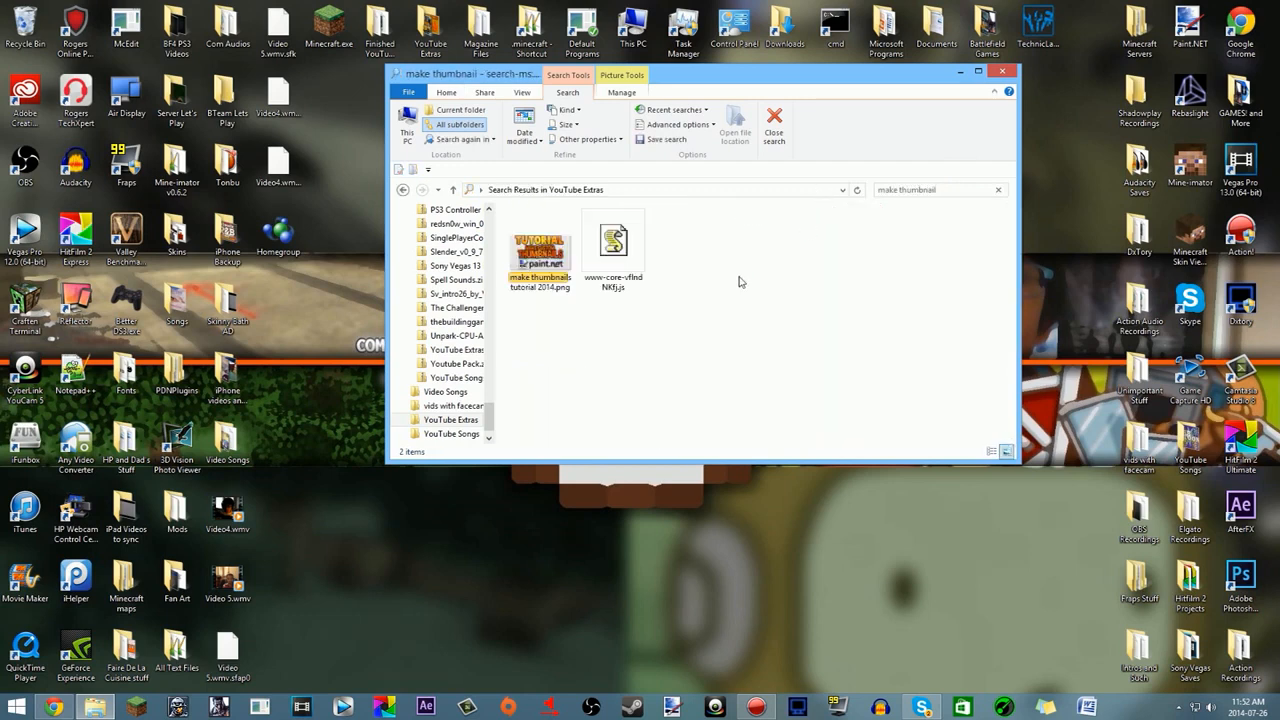
left_click(537, 279)
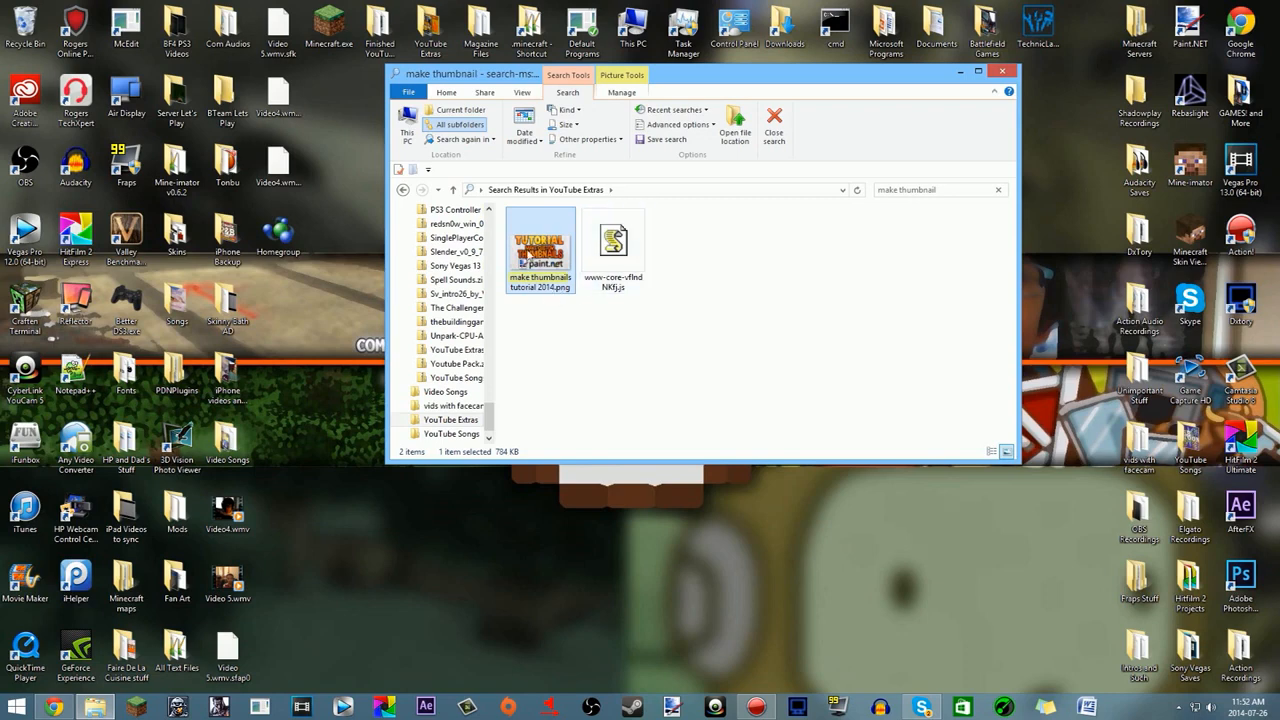
double_click(556, 276)
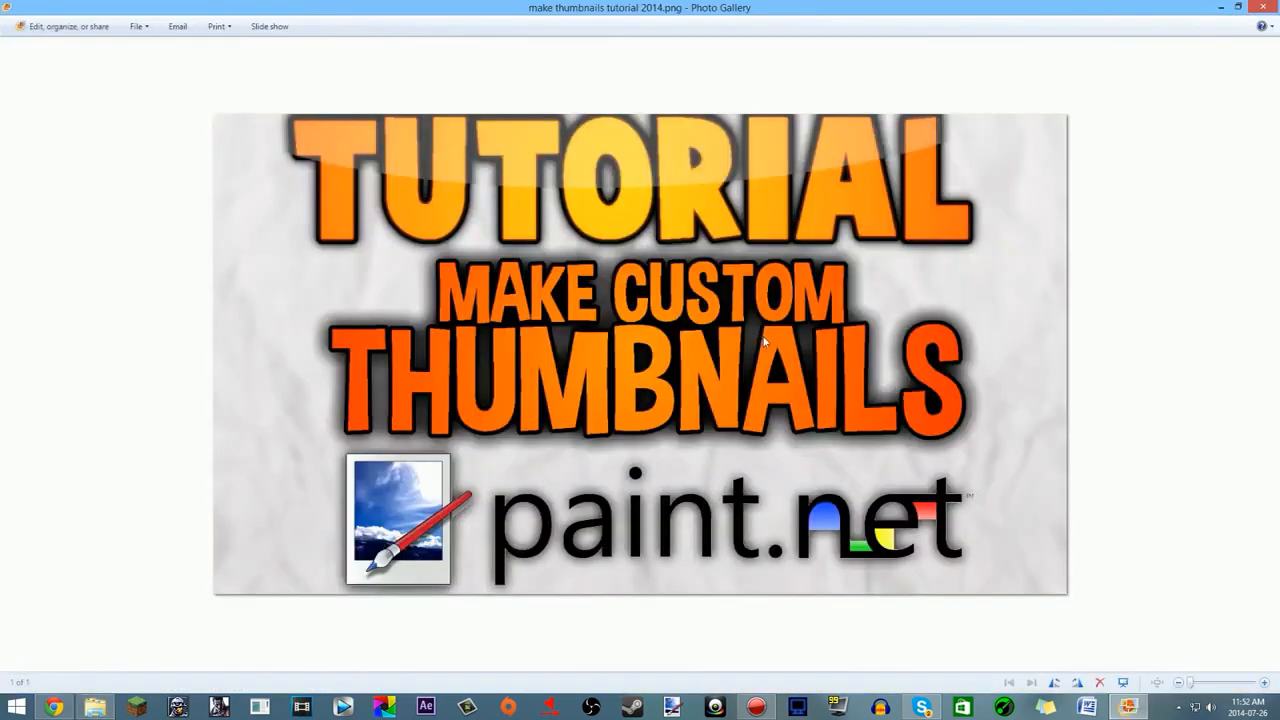